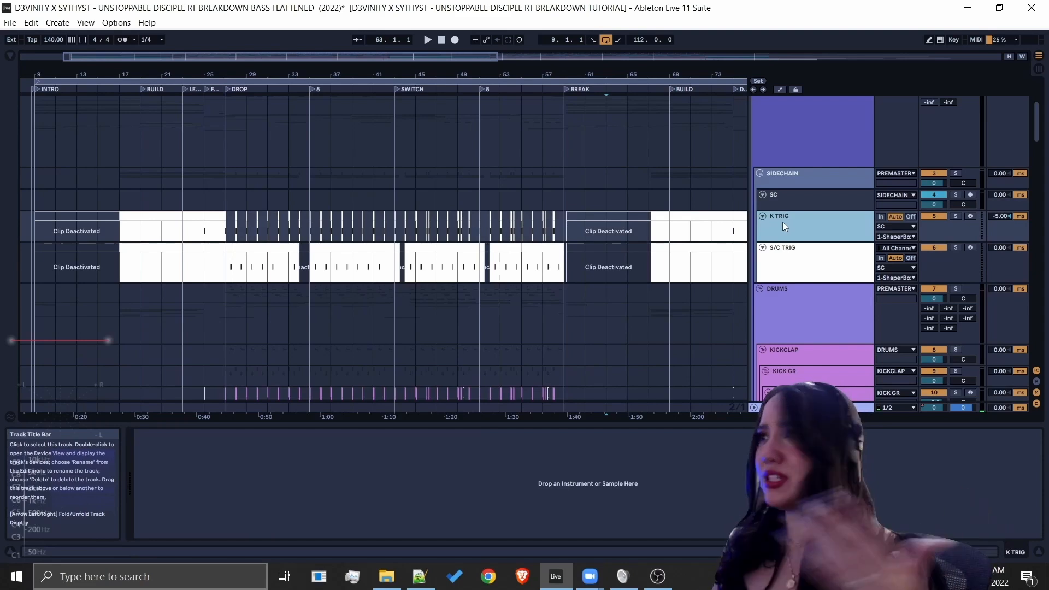
Inspect the low and mid band volume curves of ShaperBox 2 on the SC track.
click(787, 200)
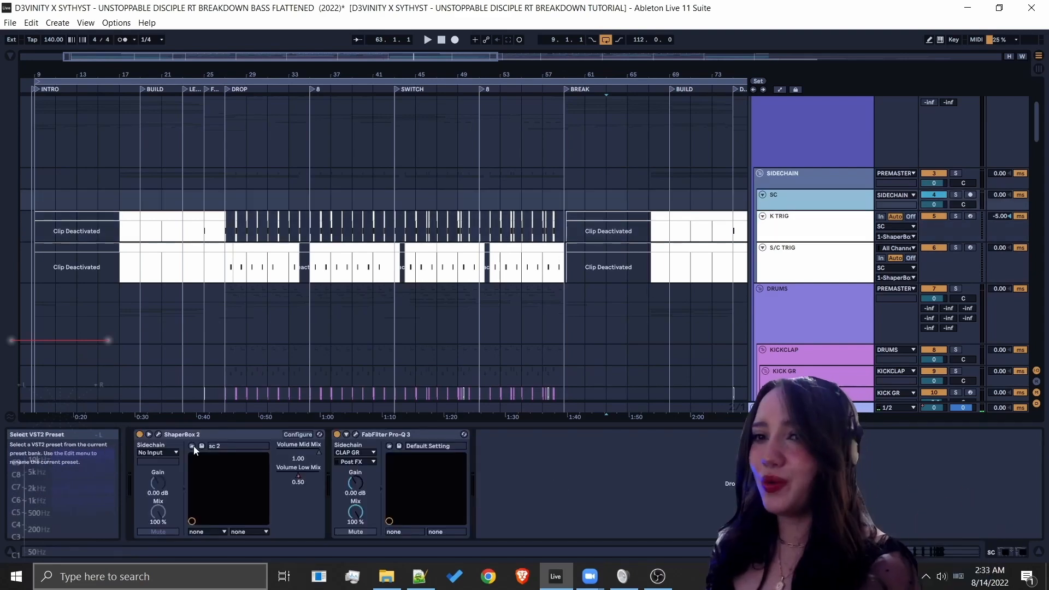
click(158, 435)
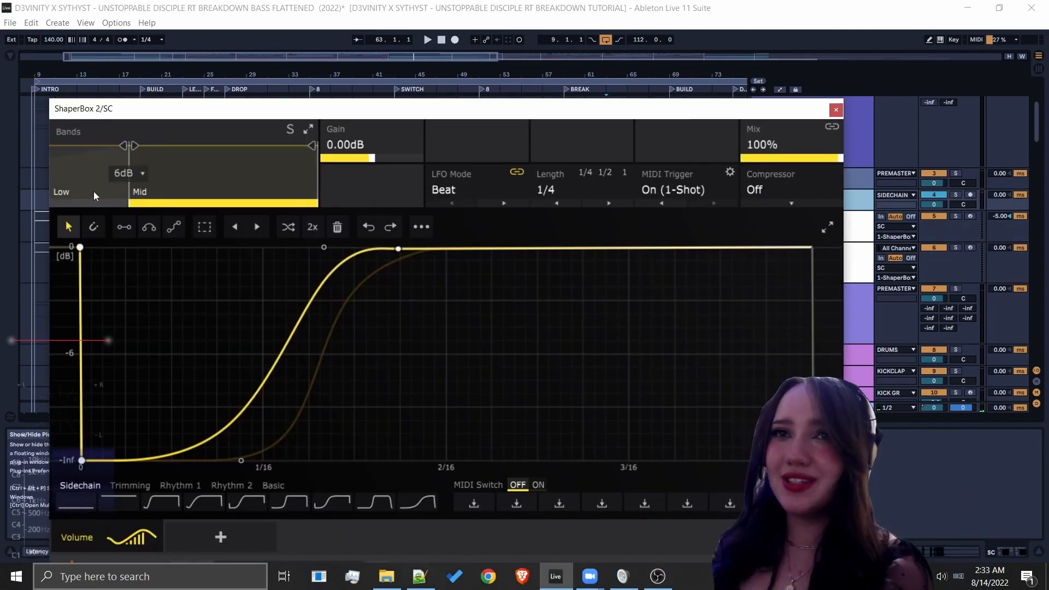
click(71, 192)
click(206, 169)
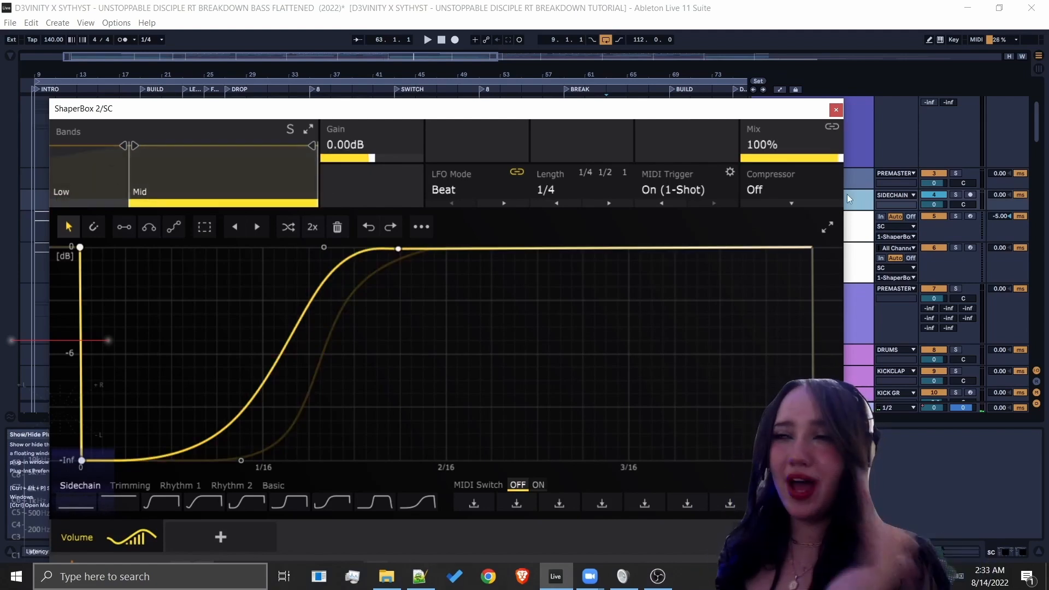
click(836, 110)
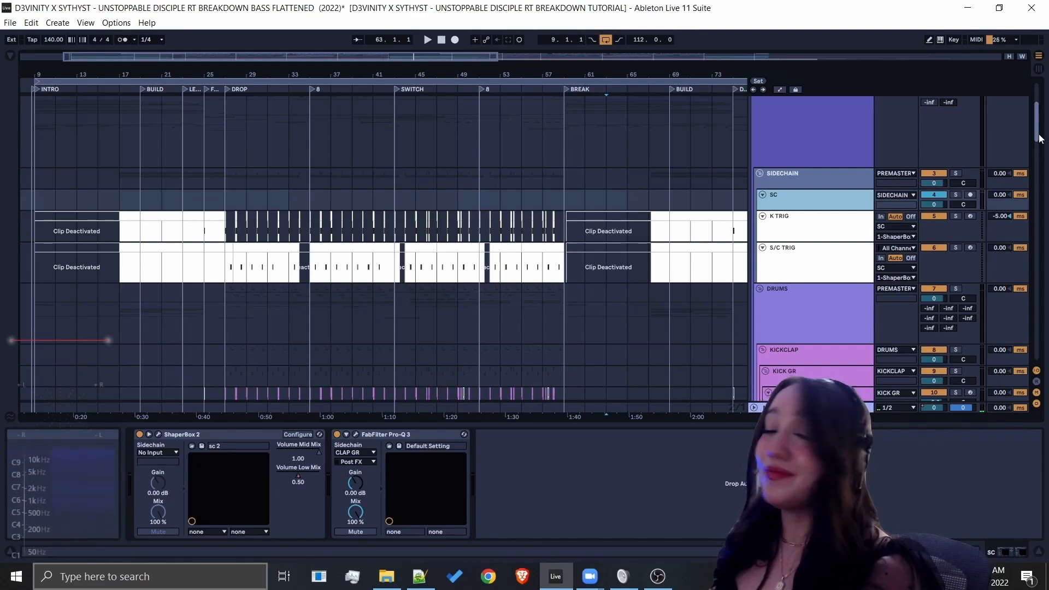
Audition the SYNTH LEAD RS track in solo from the start of the intro at bar 9.
drag(1041, 138, 1034, 251)
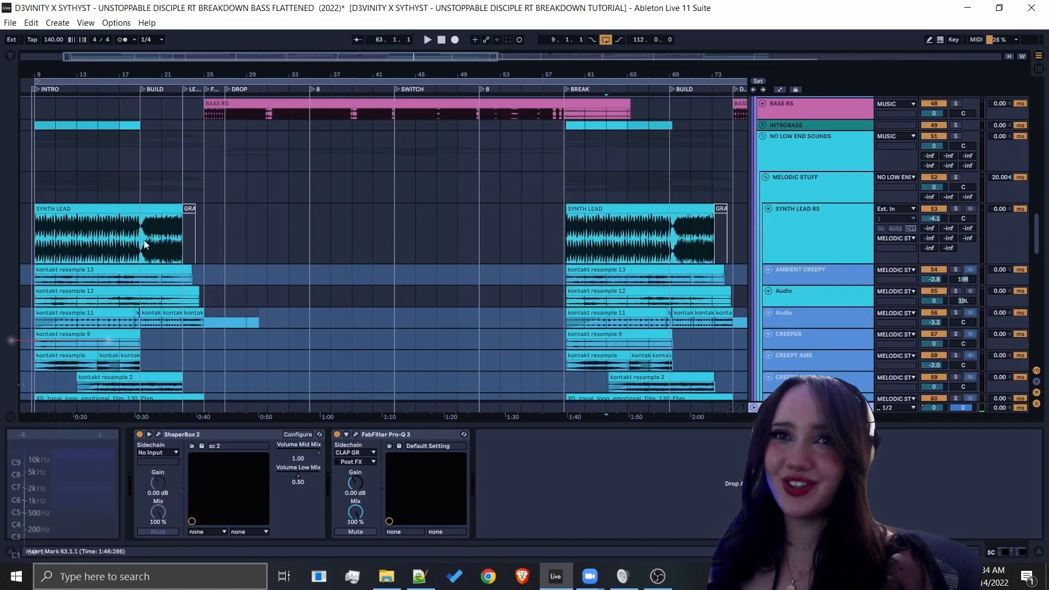
click(105, 205)
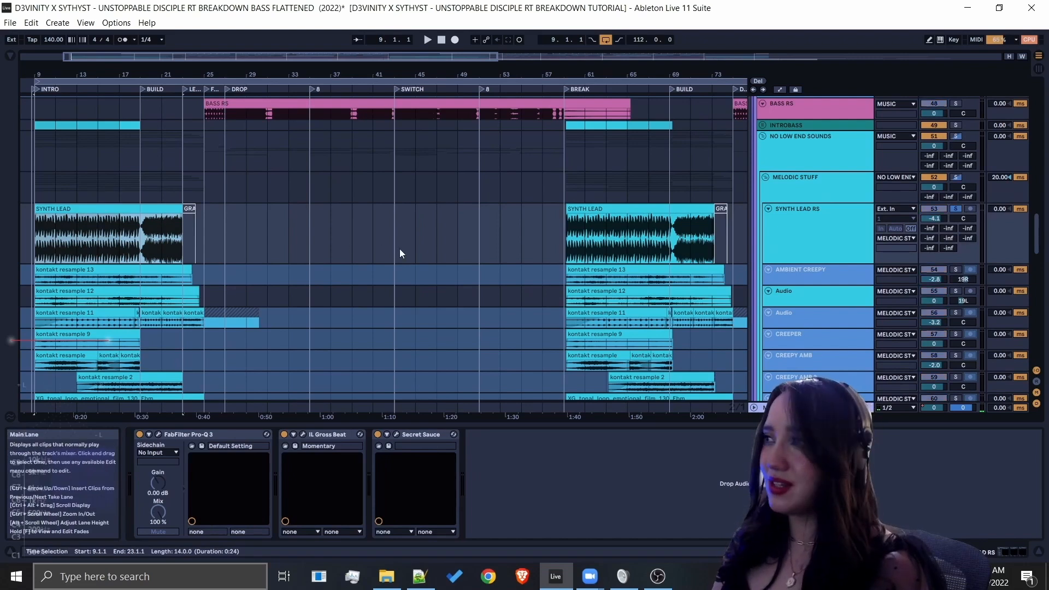
key(space)
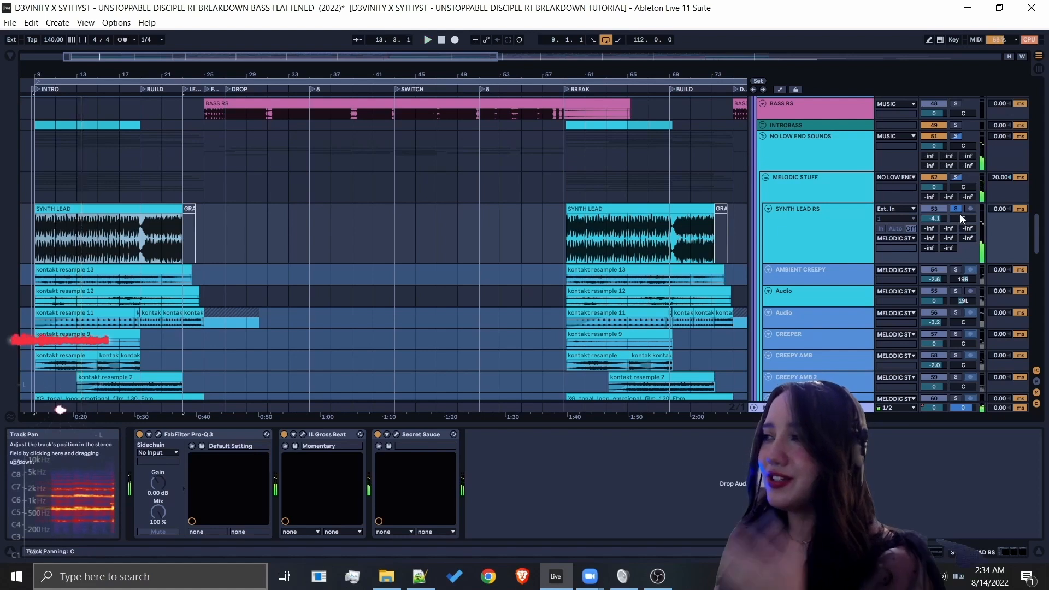
Audition the Audio track holding the kontakt resample 11 clips in solo from bar 13.
click(770, 270)
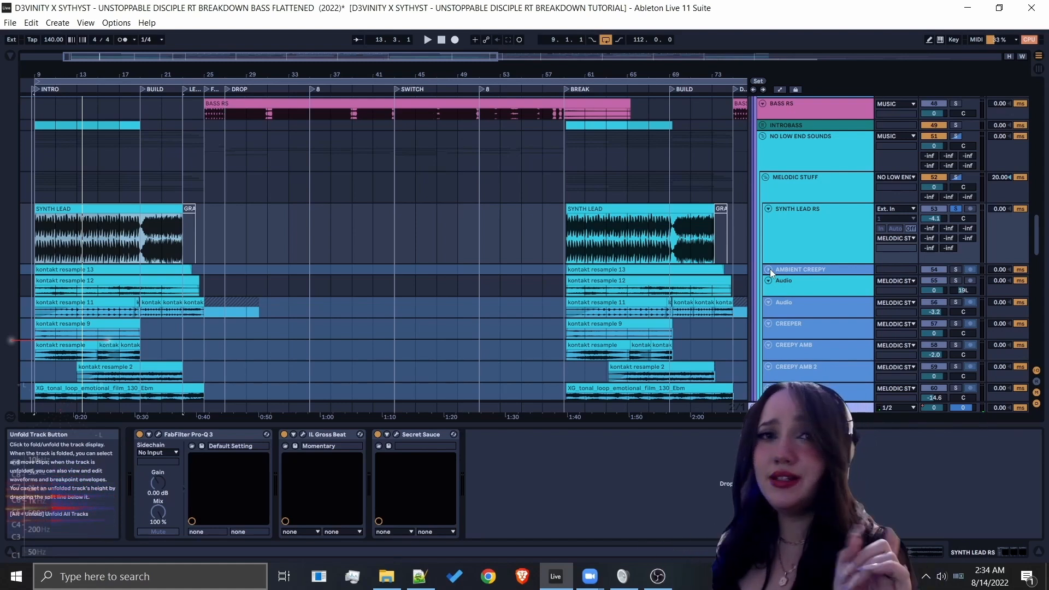
click(785, 298)
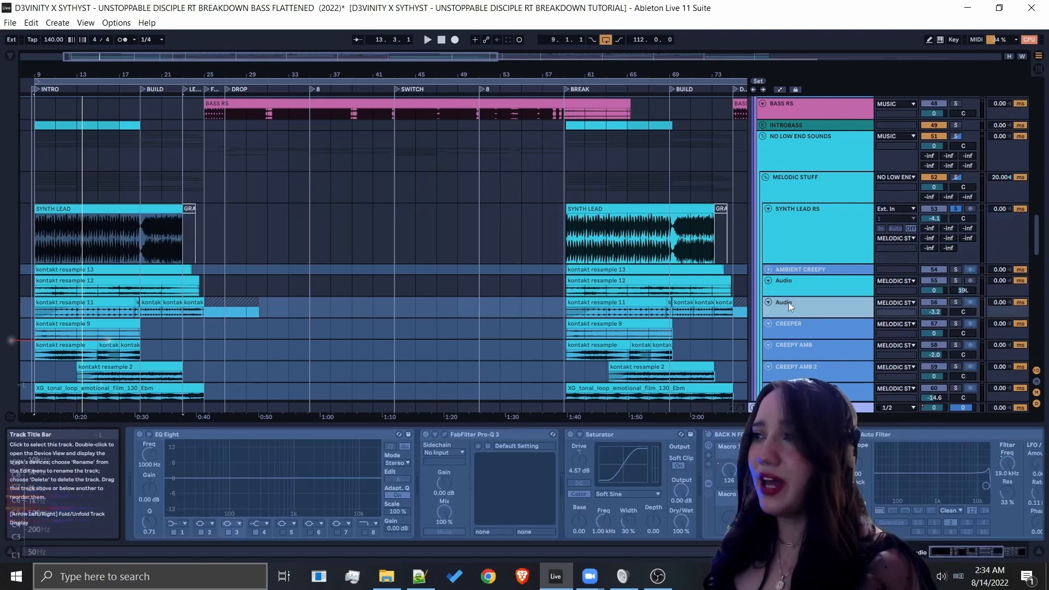
click(90, 310)
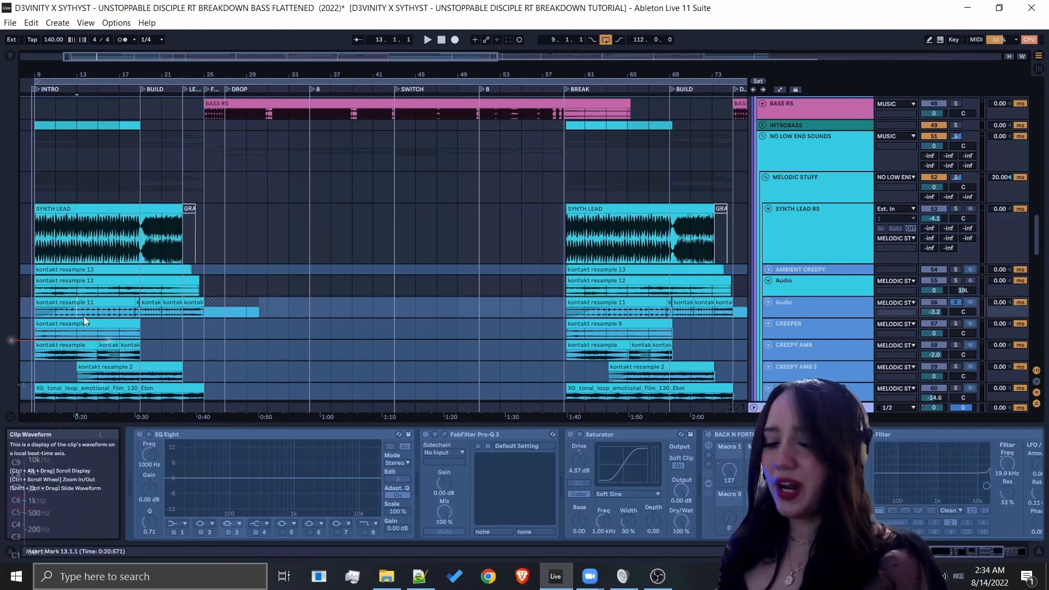
key(space)
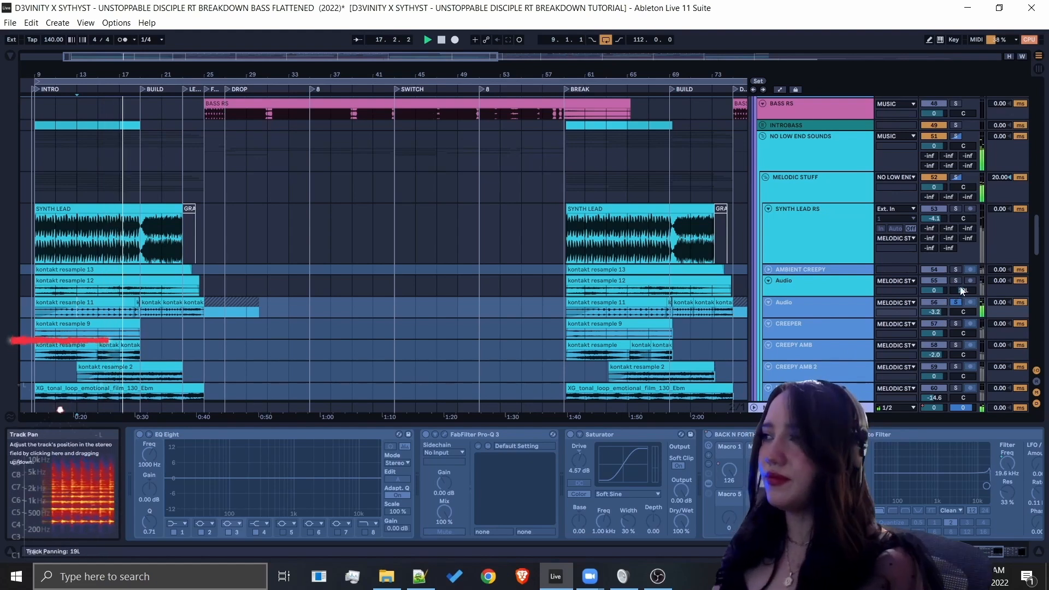
key(space)
Unfold the AMBIENT CREEPY track and audition it and the Audio track beneath it in solo.
click(769, 269)
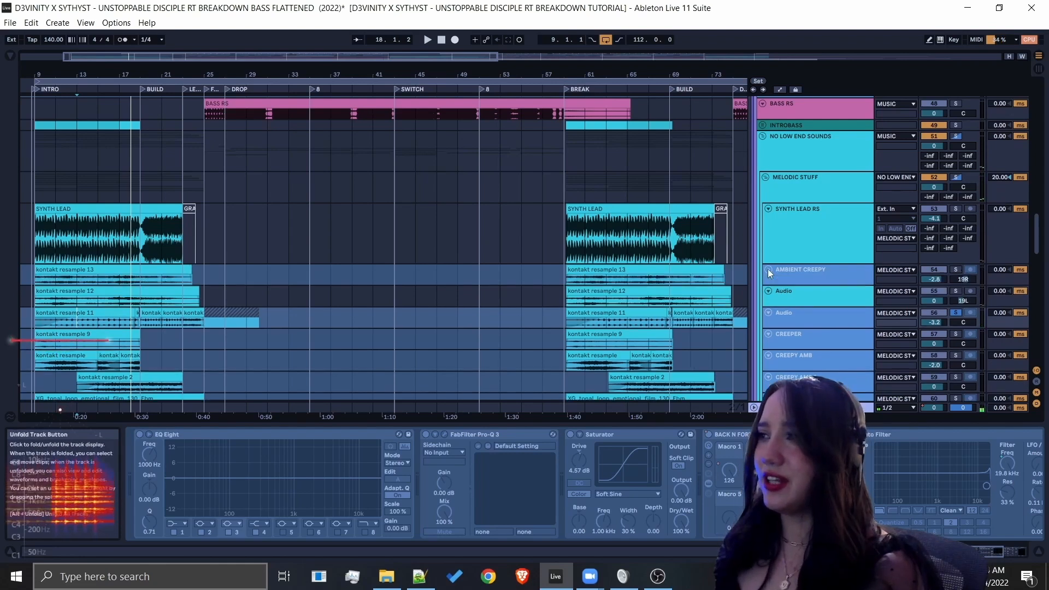
key(space)
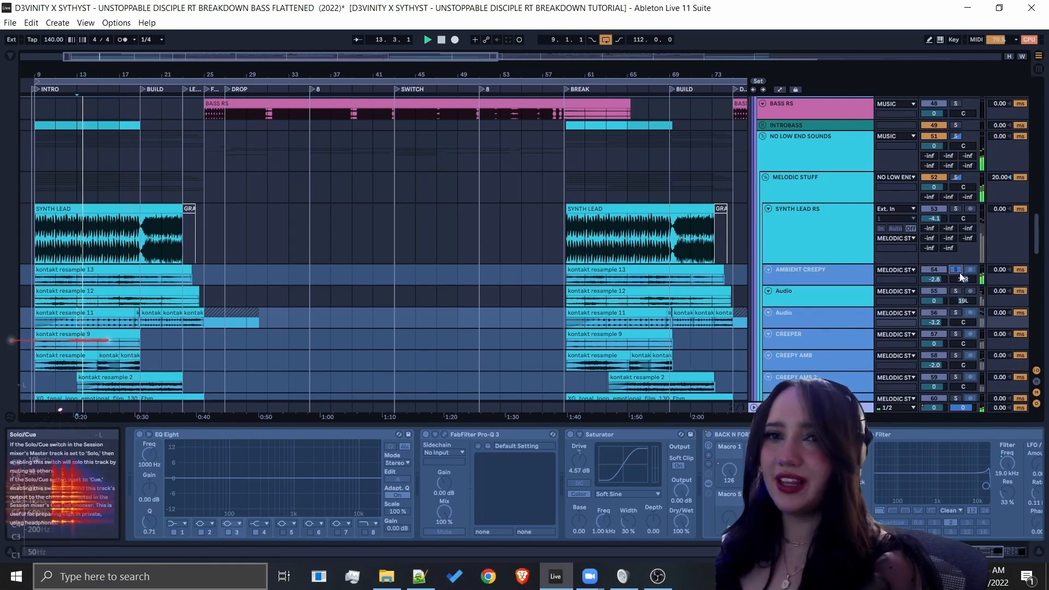
click(57, 278)
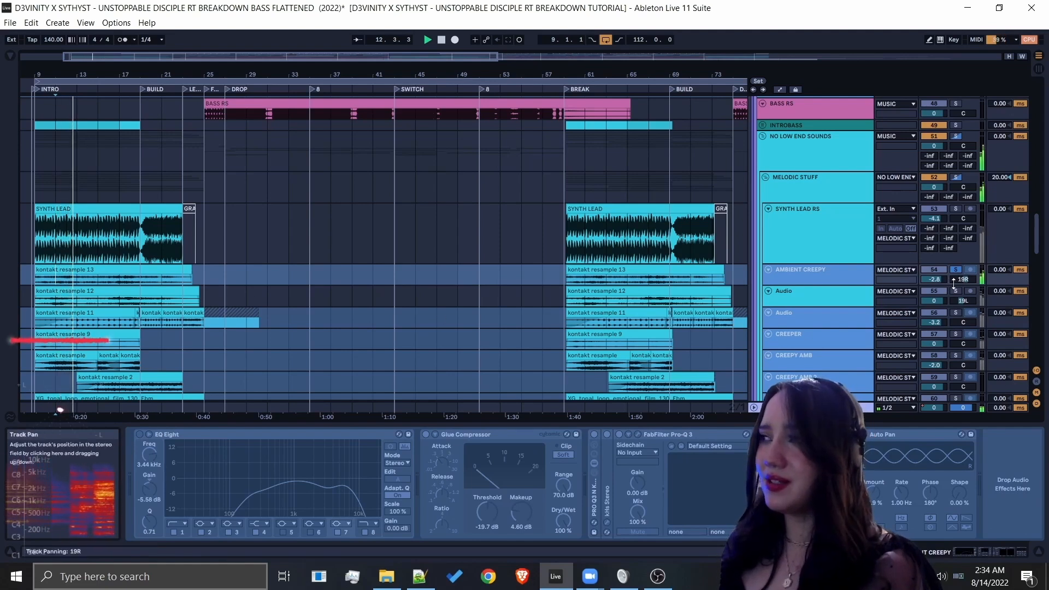
click(957, 291)
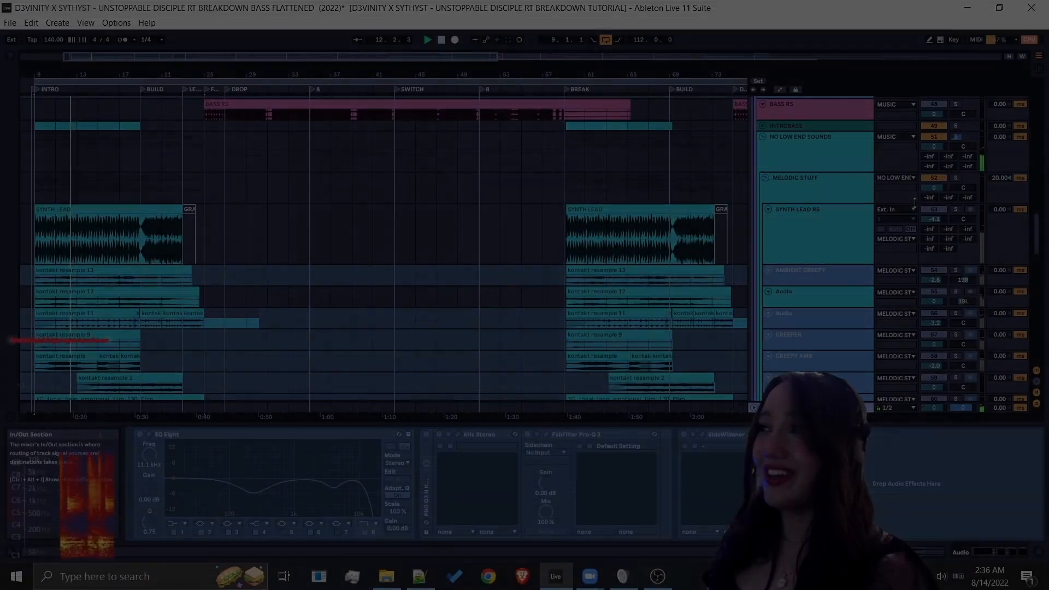
Play the intro with the NO LOW END SOUNDS group soloed and look through the tracks down to the NO SC group.
key(space)
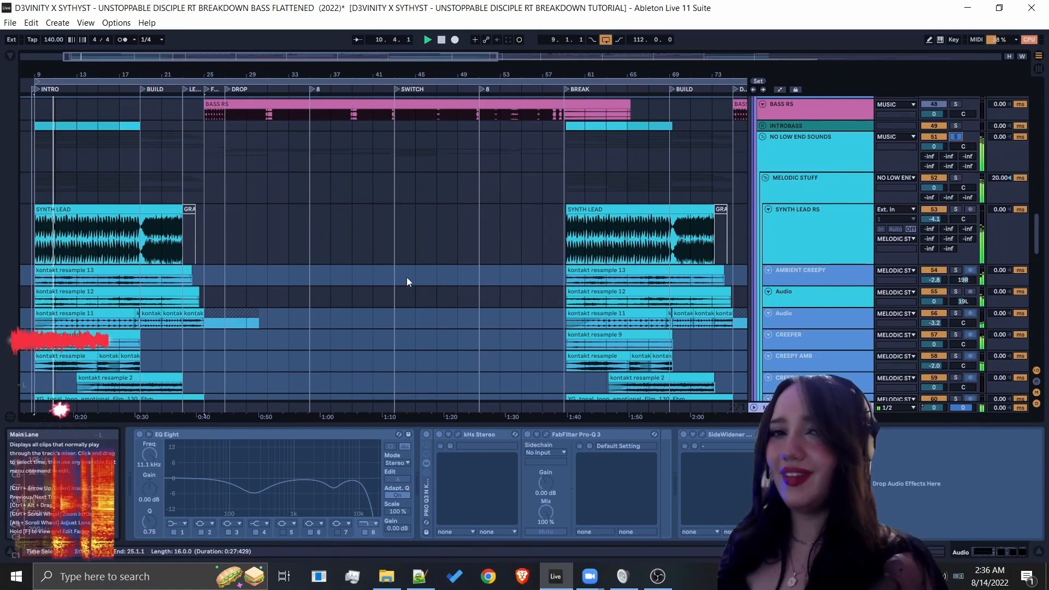
scroll(405, 277, down, 5)
scroll(407, 280, down, 2)
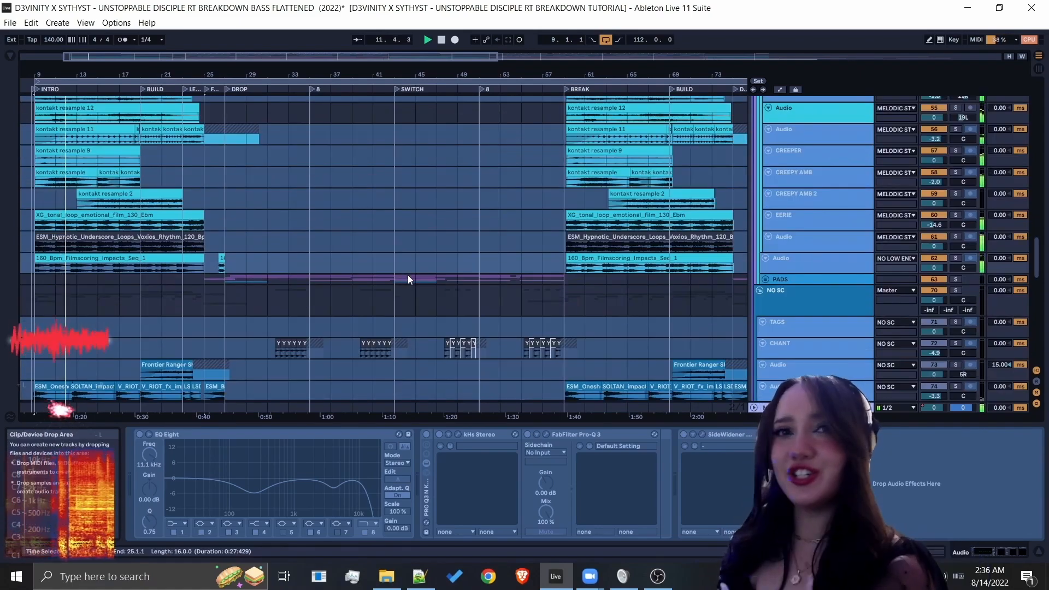
scroll(408, 277, down, 6)
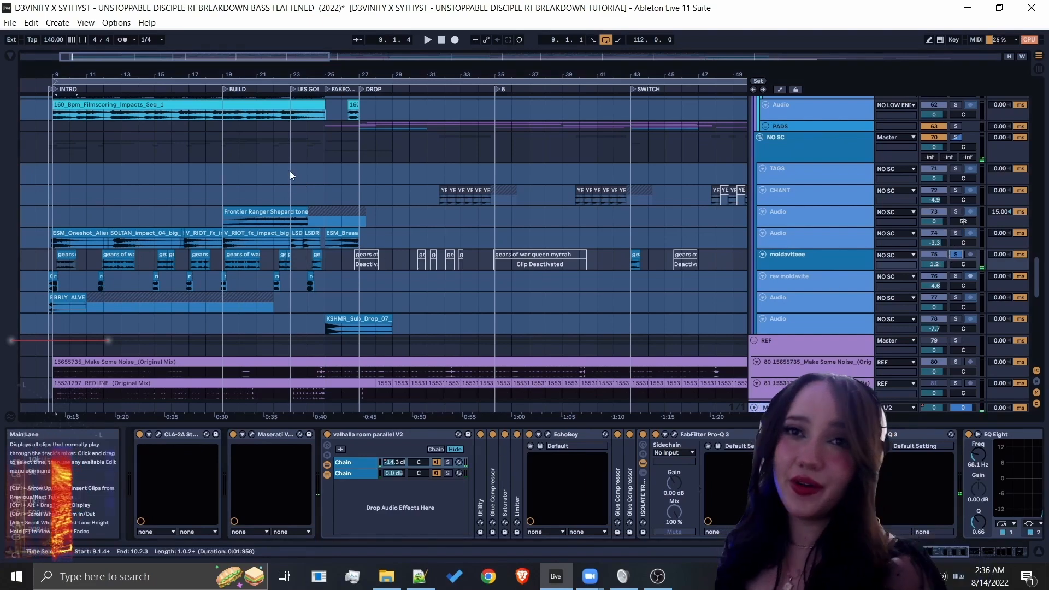
Select the first gears of war queen myrrah clip on the moldaviteee track at the start of the intro.
drag(74, 74, 203, 75)
drag(120, 208, 112, 268)
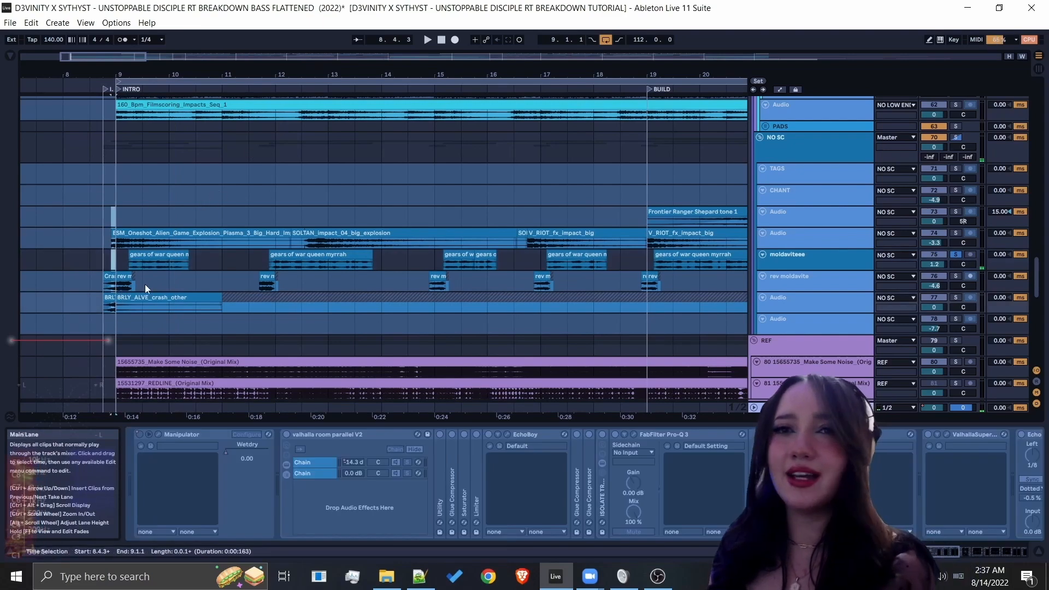
click(116, 261)
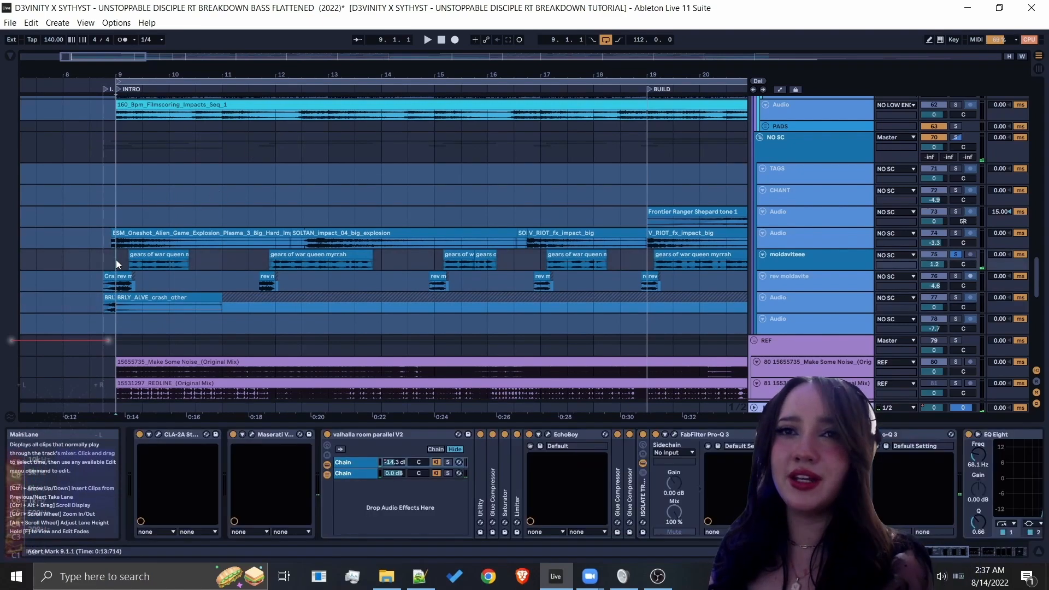
click(162, 256)
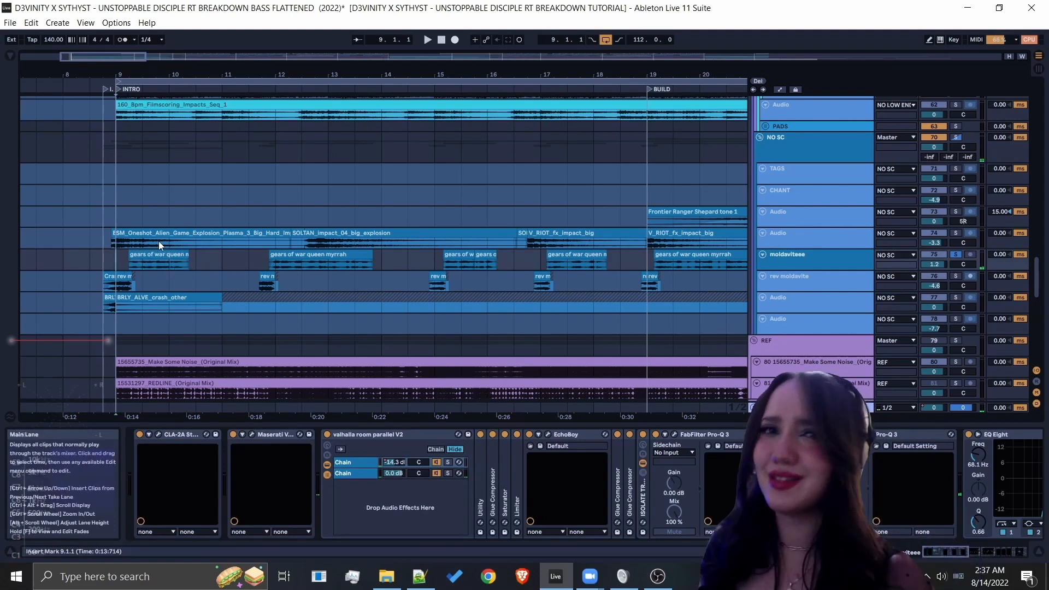
click(153, 257)
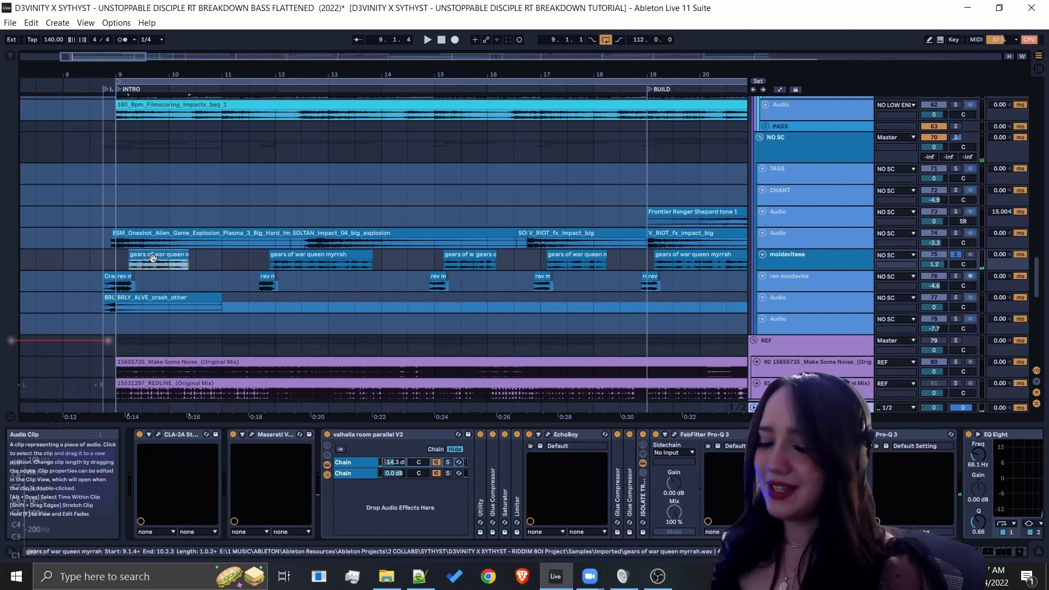
Deactivate all devices in the moldaviteee effects chain, from CLA-2A through Echo.
click(188, 438)
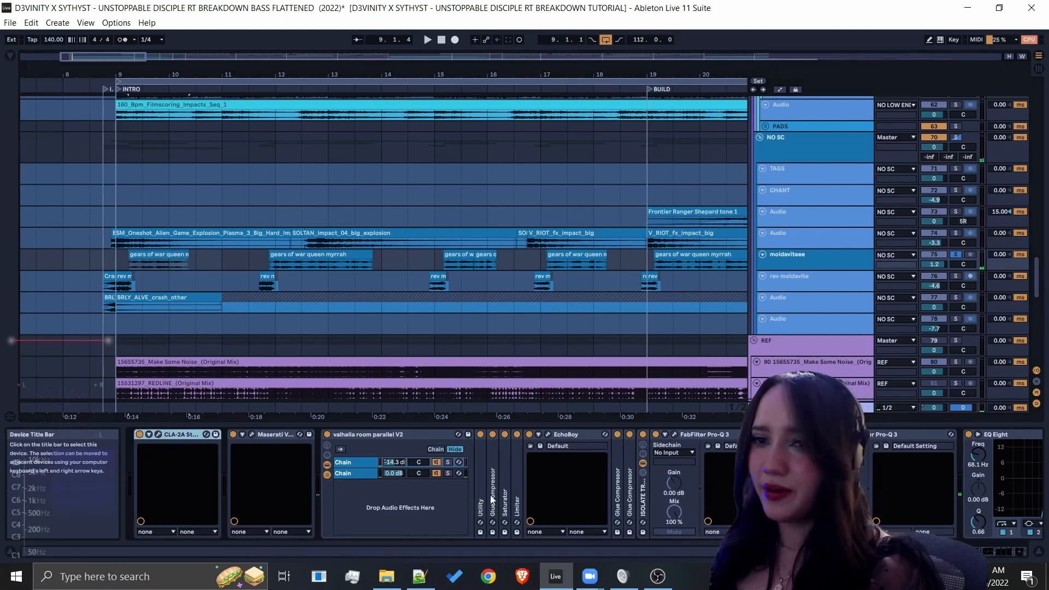
drag(945, 552, 1009, 552)
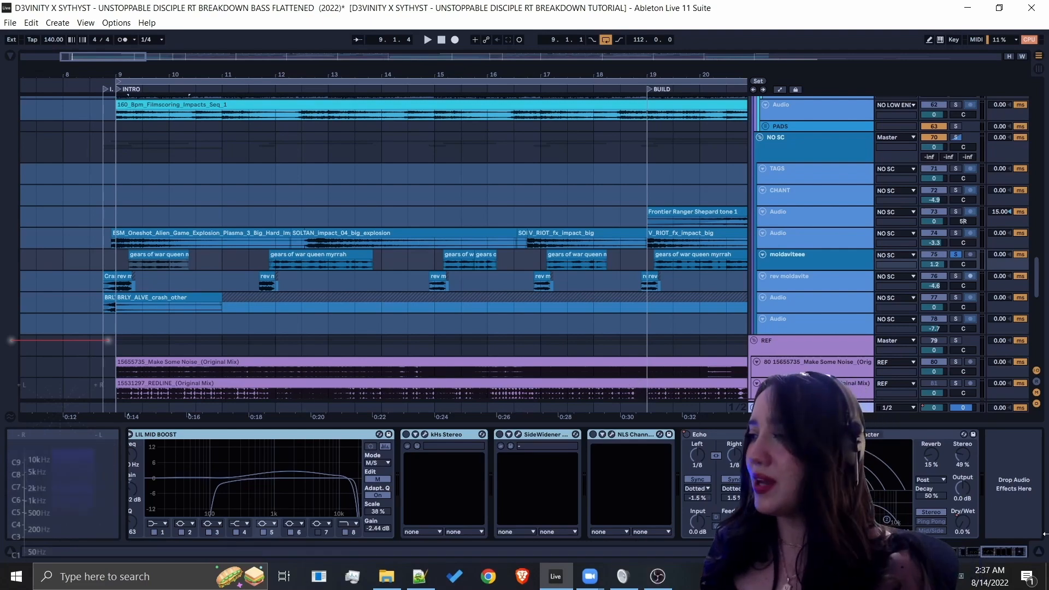
click(998, 549)
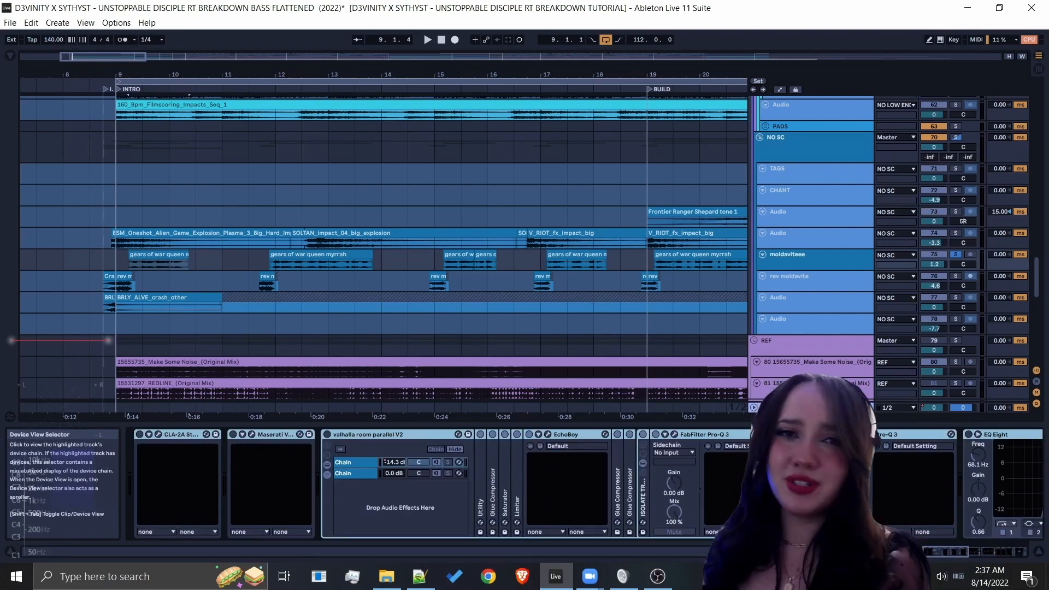
Turn on the CLA-2A compressor, check its settings and audition the selected vocal clip.
click(186, 439)
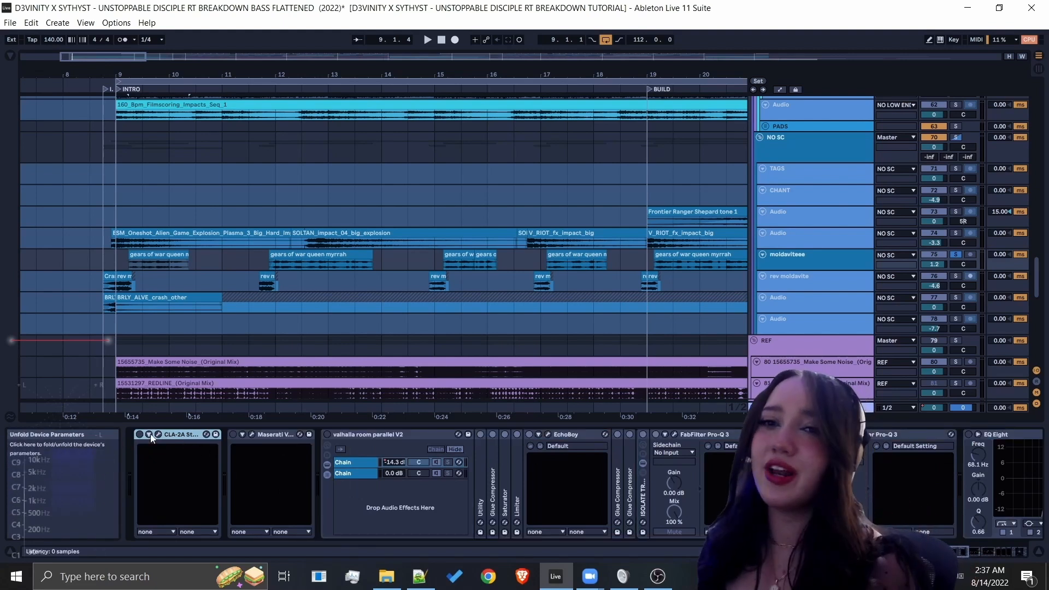
click(140, 436)
click(159, 435)
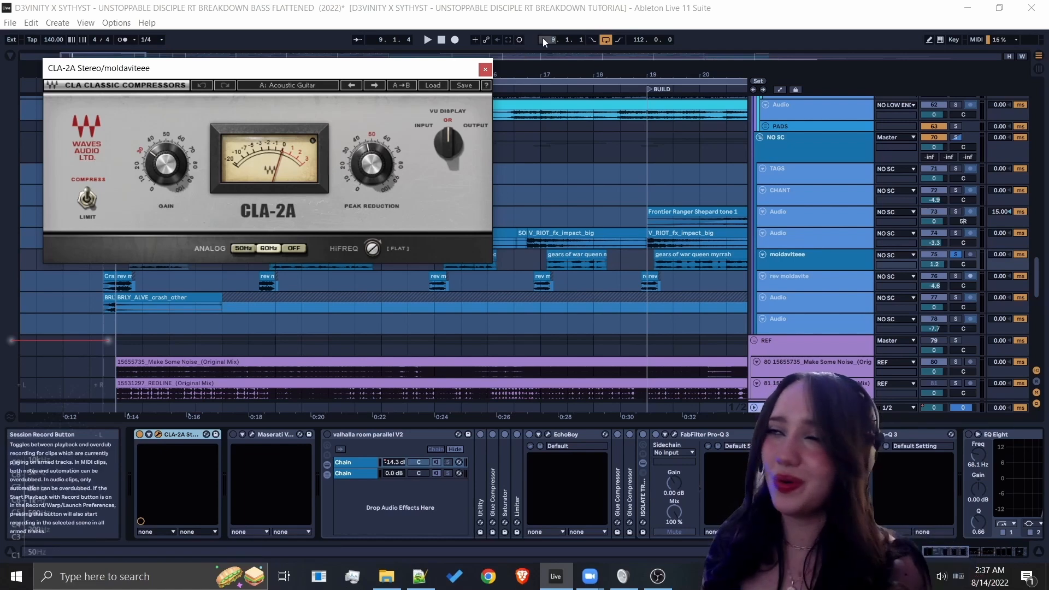
click(485, 70)
key(space)
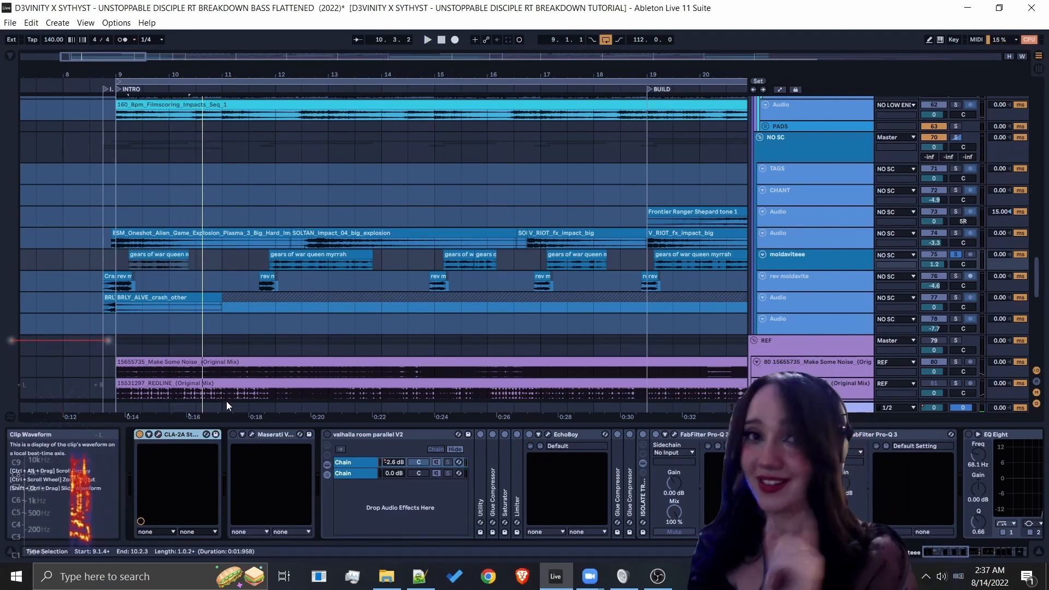
Turn on the Maserati VX1 on the moldaviteee track and inspect its settings.
click(233, 435)
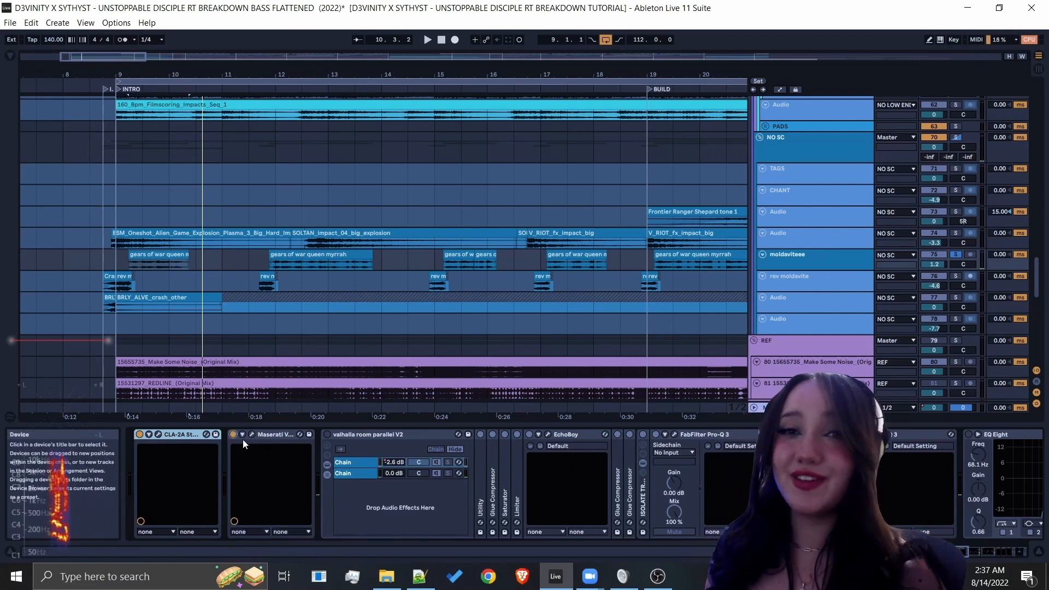
click(250, 433)
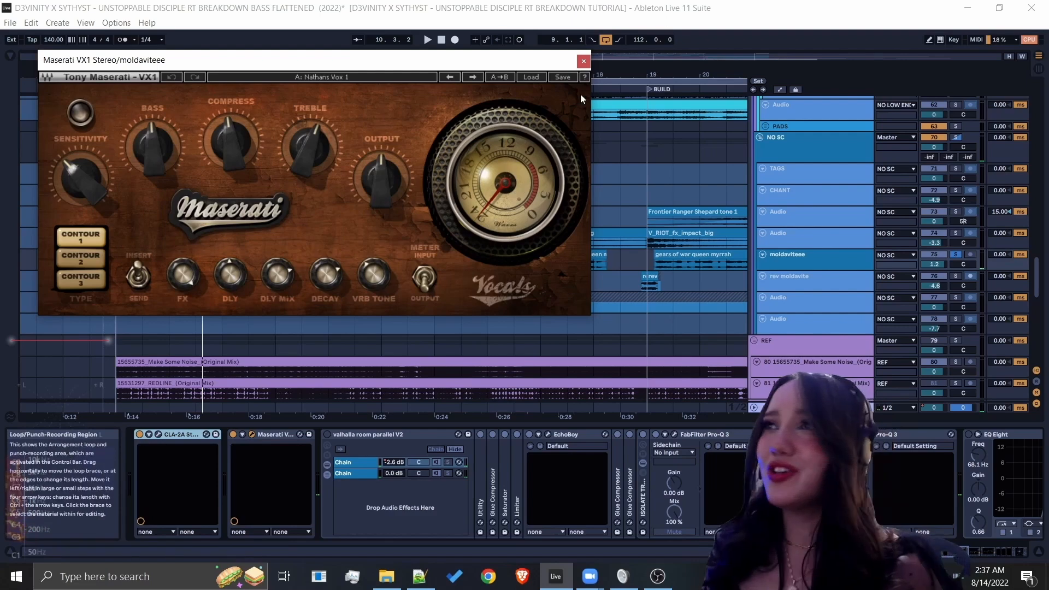
click(584, 61)
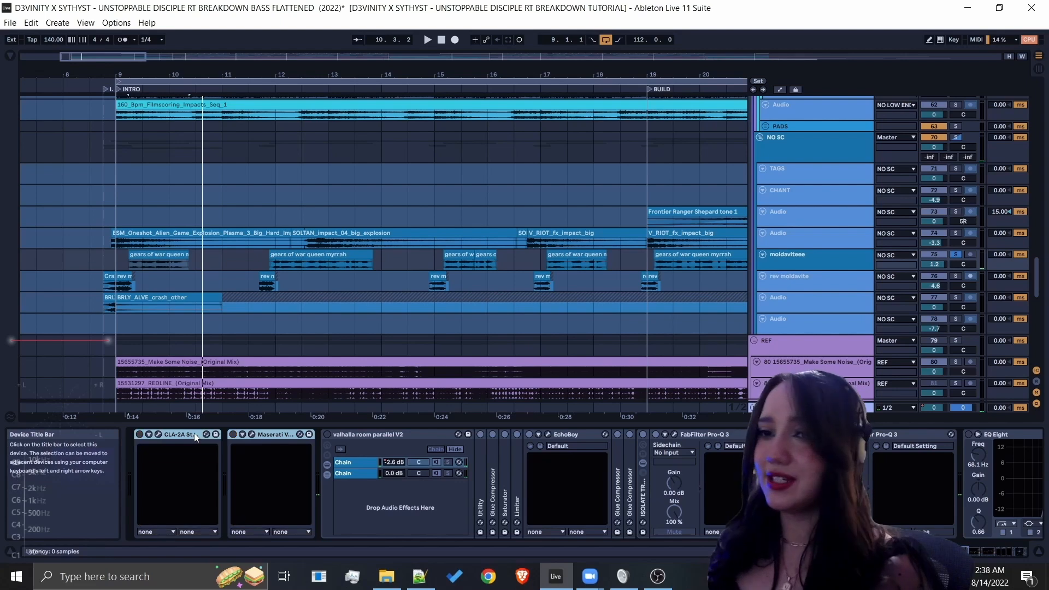
Compare the vocal clip's playback with CLA-2A and Maserati VX1 bypassed and active.
key(space)
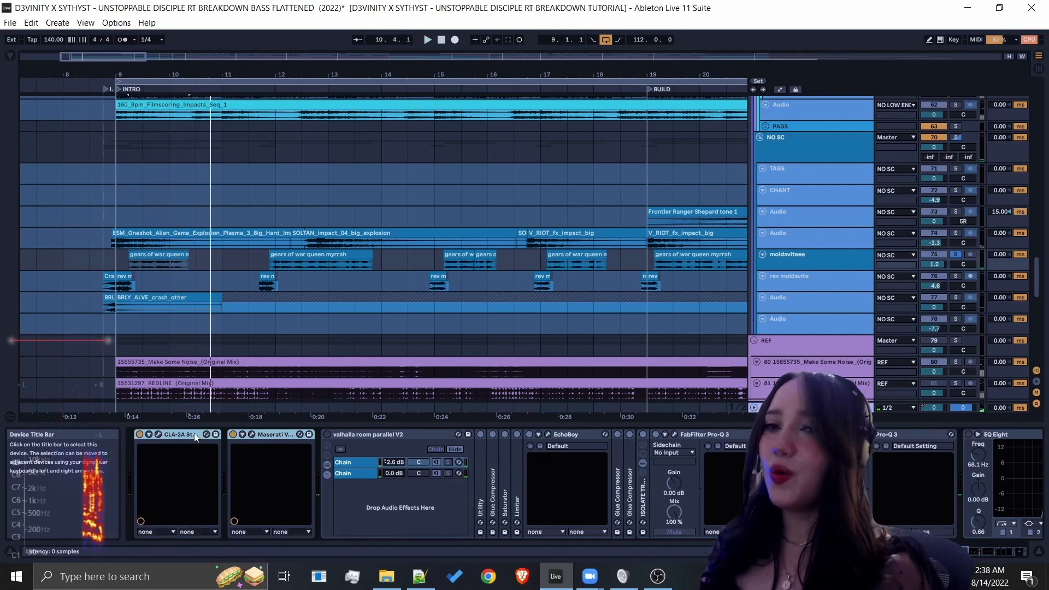
key(space)
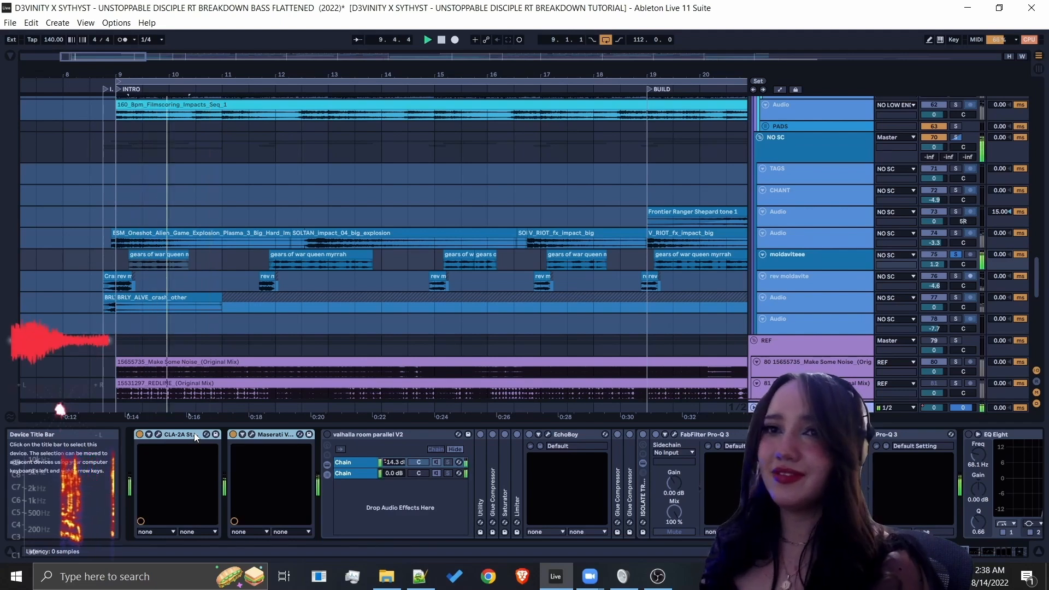
key(space)
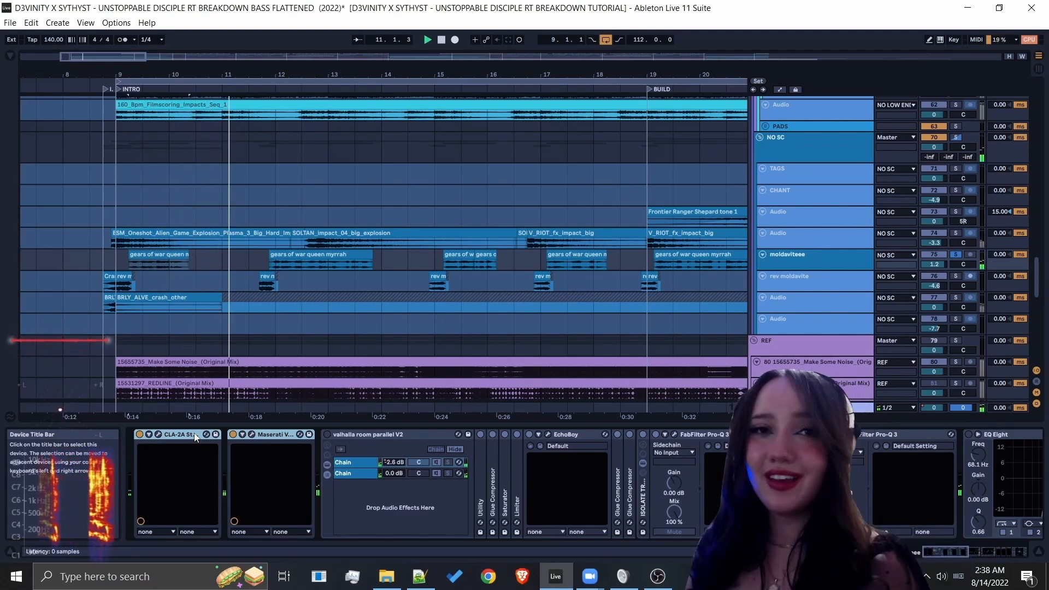
right_click(195, 438)
click(29, 448)
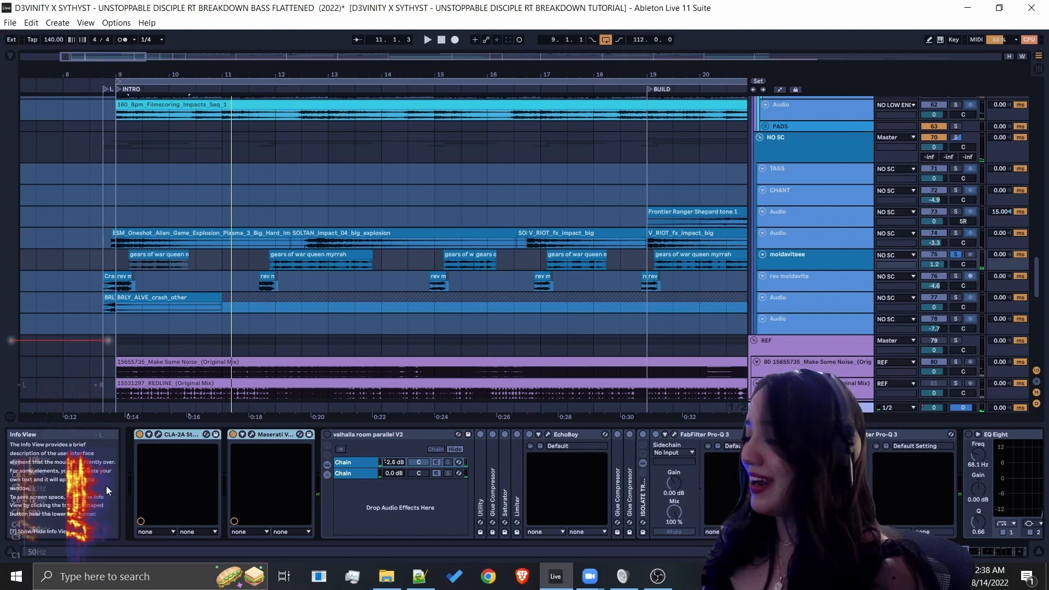
Fold the valhalla room rack on moldaviteee, turn on SideWidener, and inspect its plug-in settings.
double_click(396, 432)
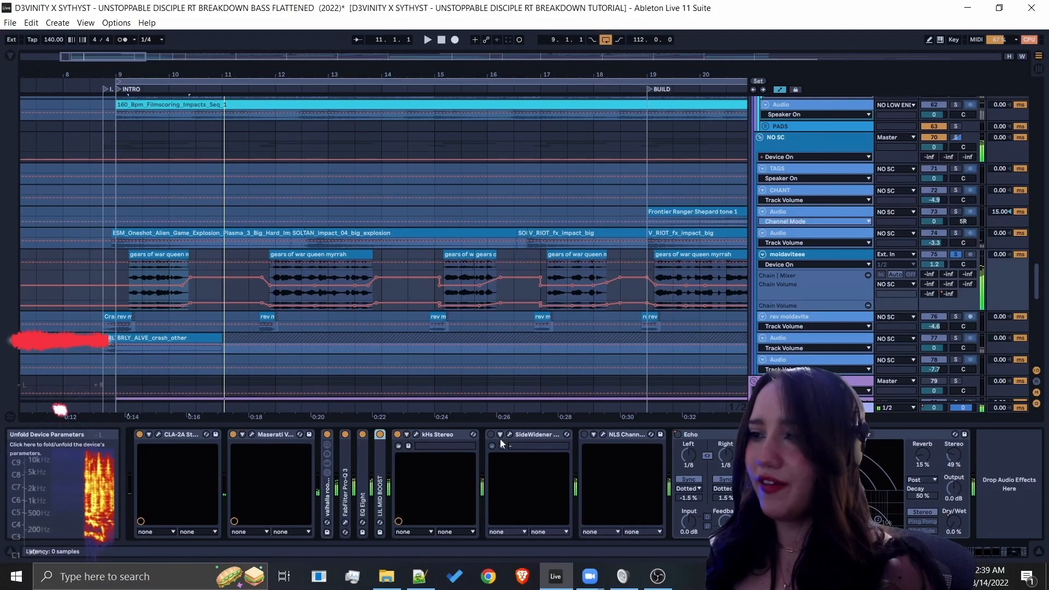
click(502, 438)
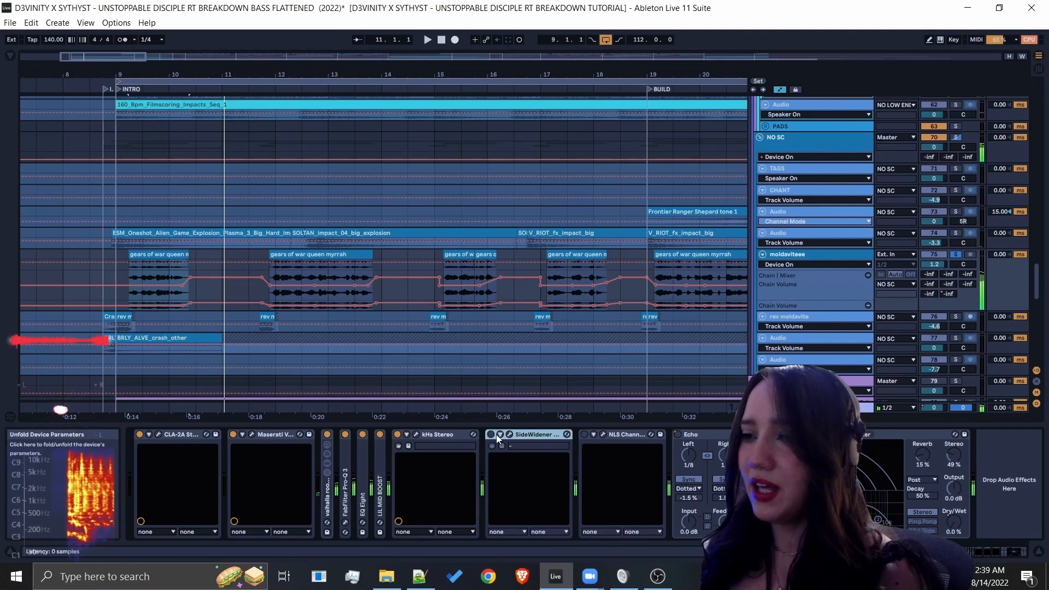
click(510, 434)
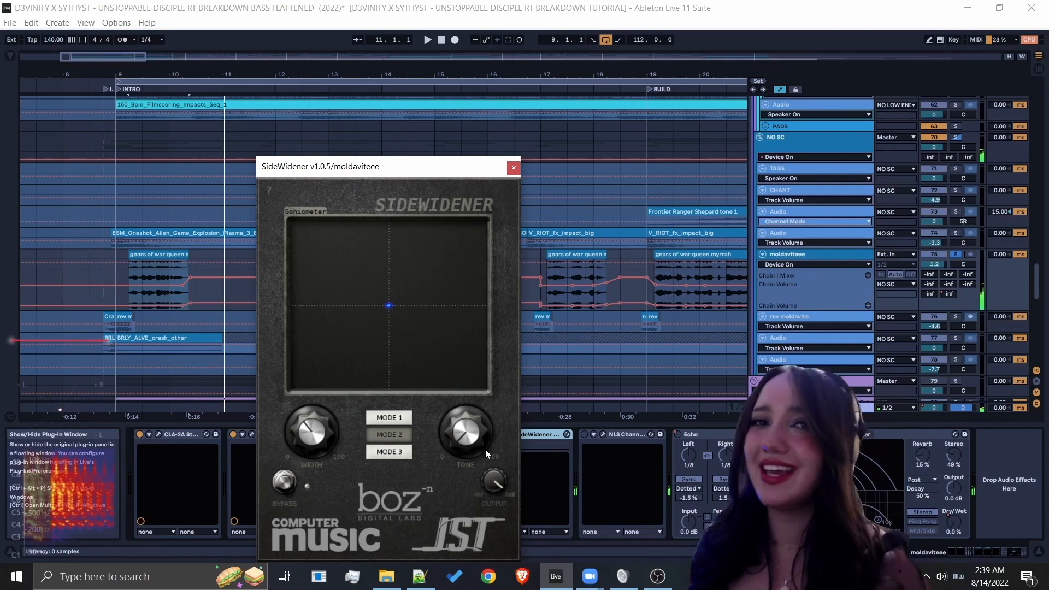
drag(439, 174, 433, 103)
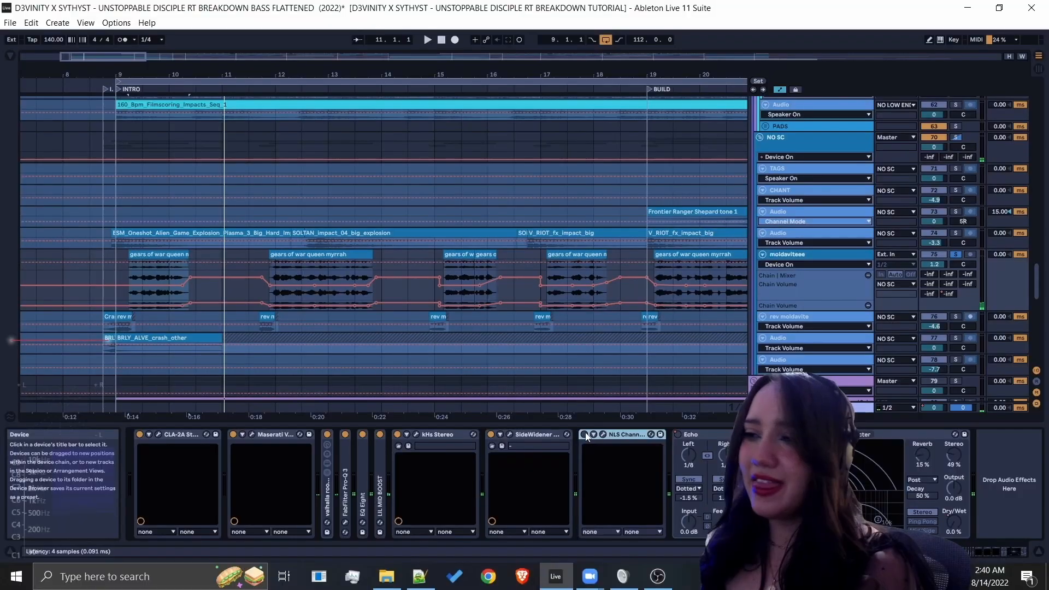
Turn on NLS Channel on the moldaviteee track, check it and the Echo device, and audition the vocal.
click(602, 436)
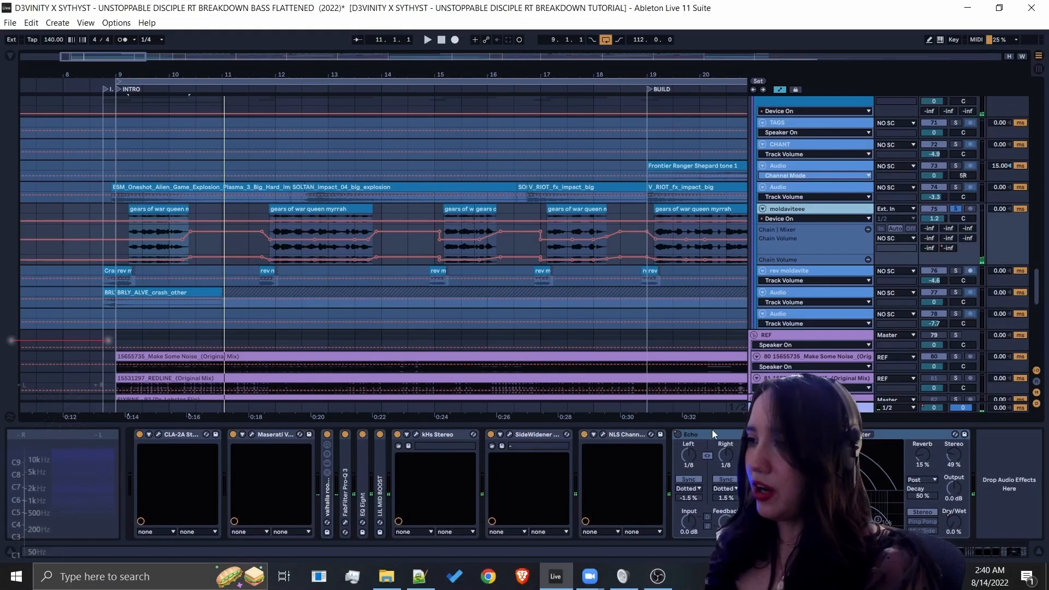
click(712, 432)
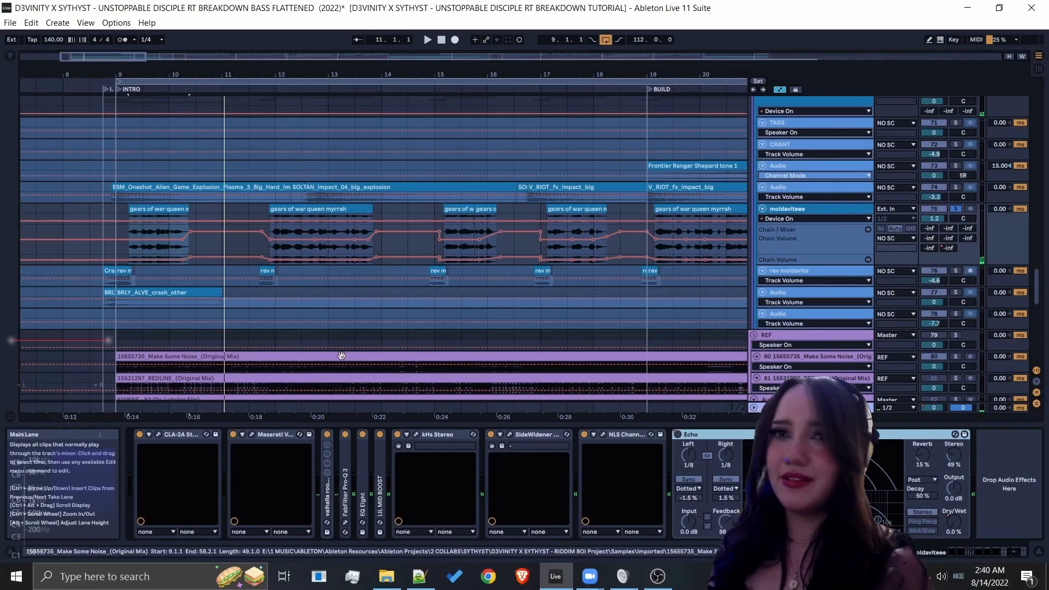
key(space)
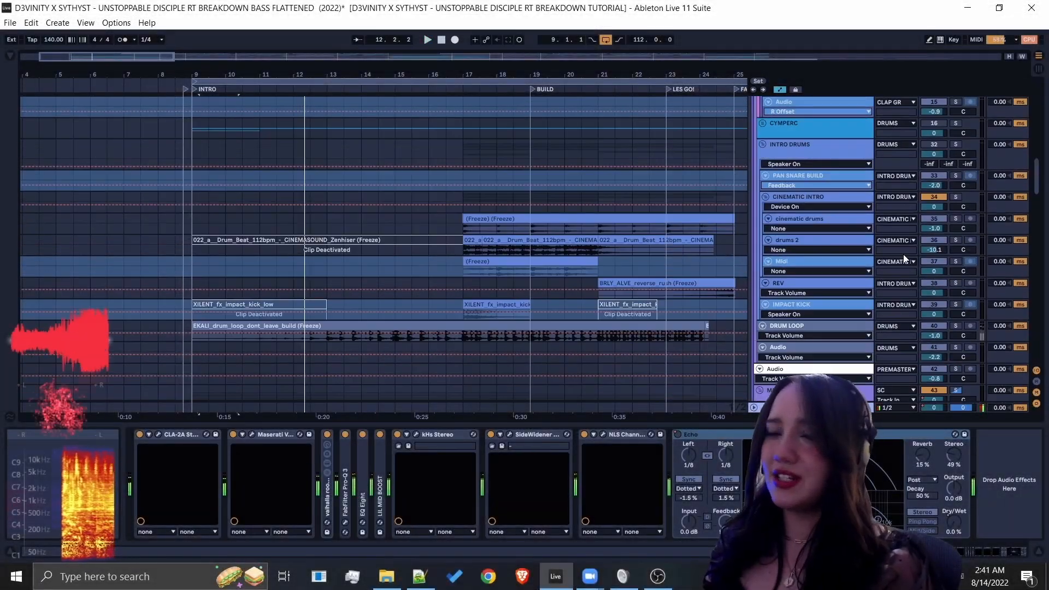
Solo the DRUM LOOP track and audition it from bar 13 of the intro.
click(328, 345)
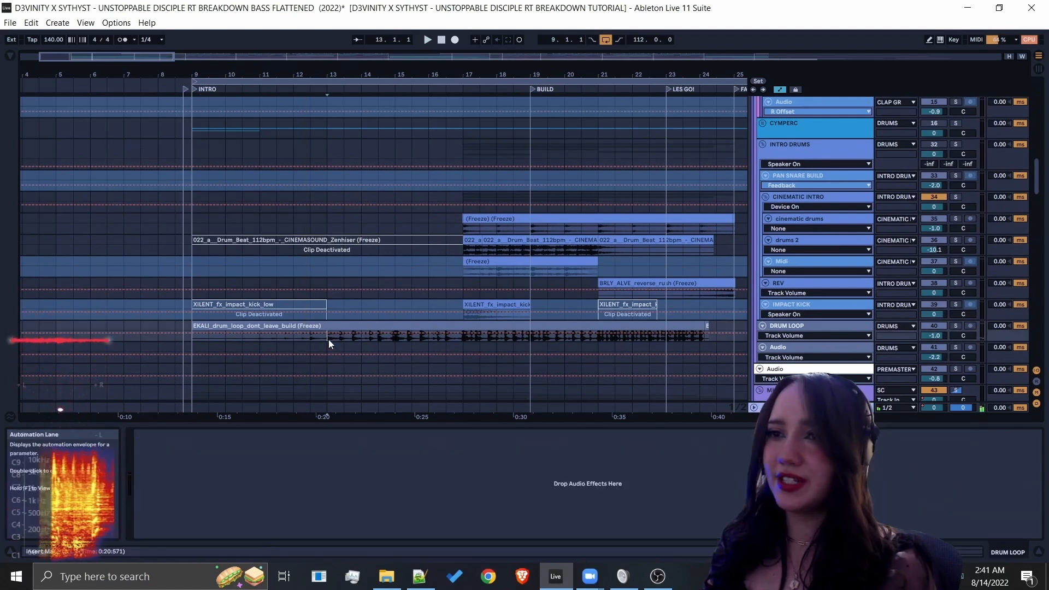
click(955, 326)
key(space)
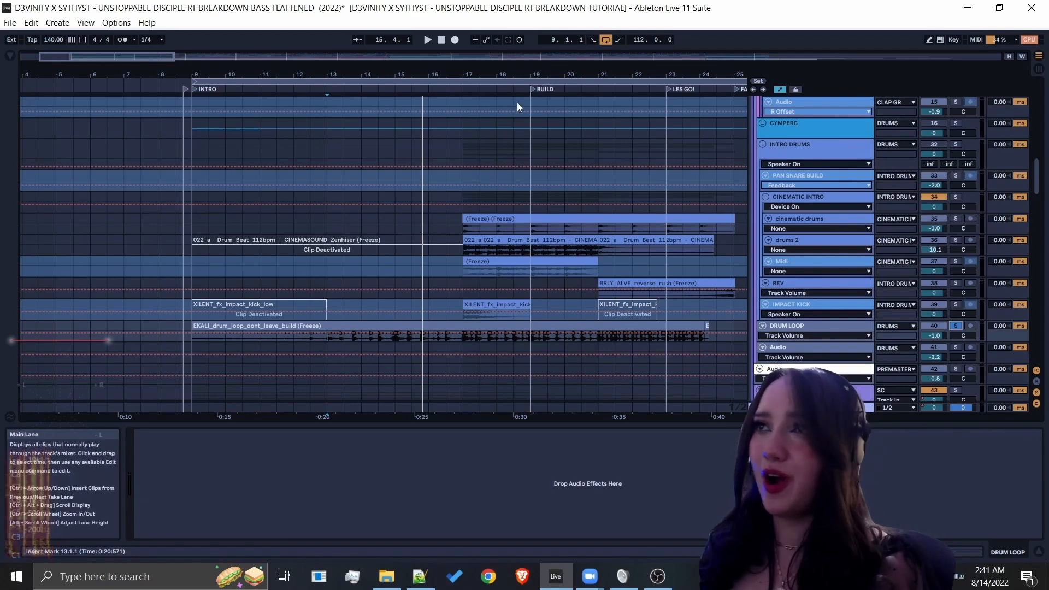
Audition the cinematic drum layers from bar 17, adding drums 2, Midi and IMPACT KICK to the solo one after another.
drag(524, 78, 471, 94)
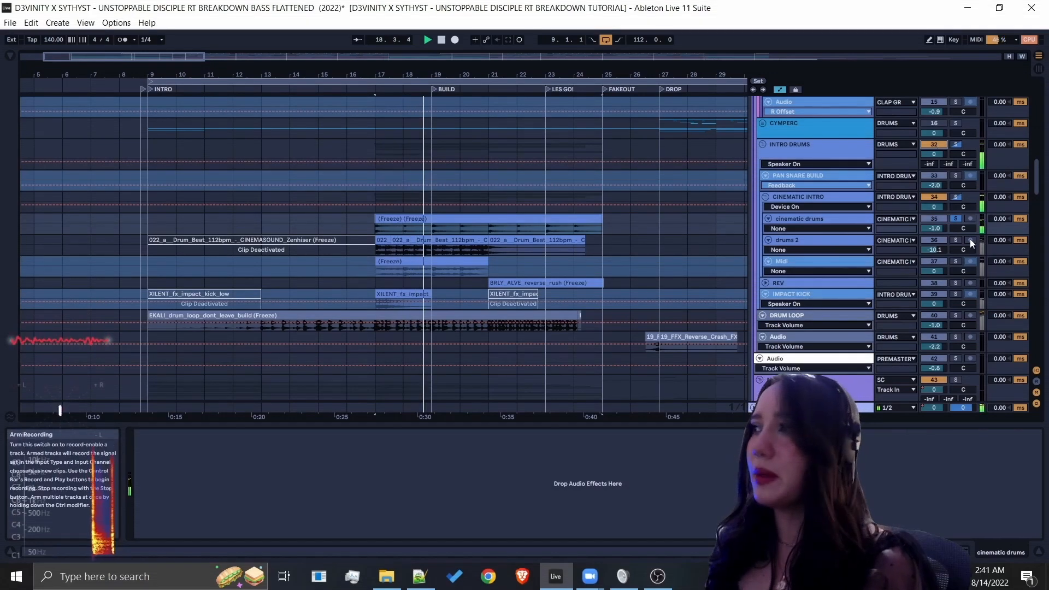
click(956, 241)
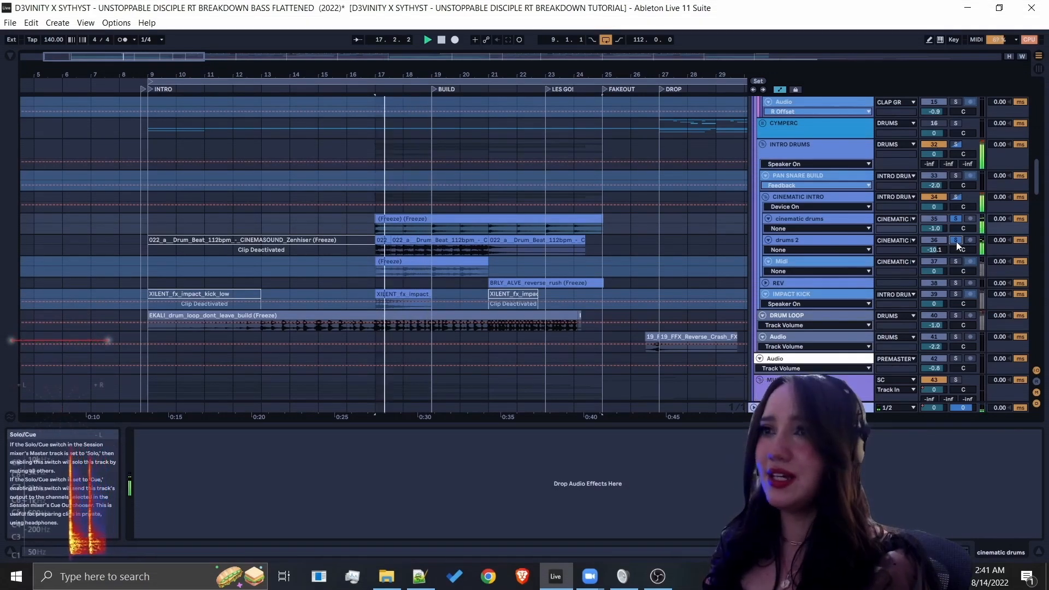
click(956, 261)
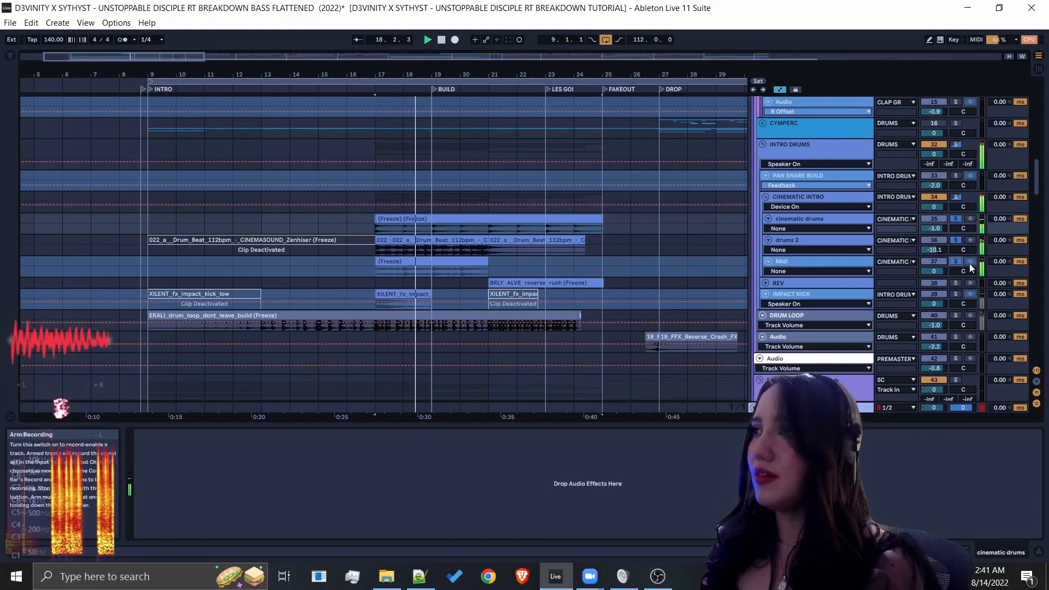
click(956, 294)
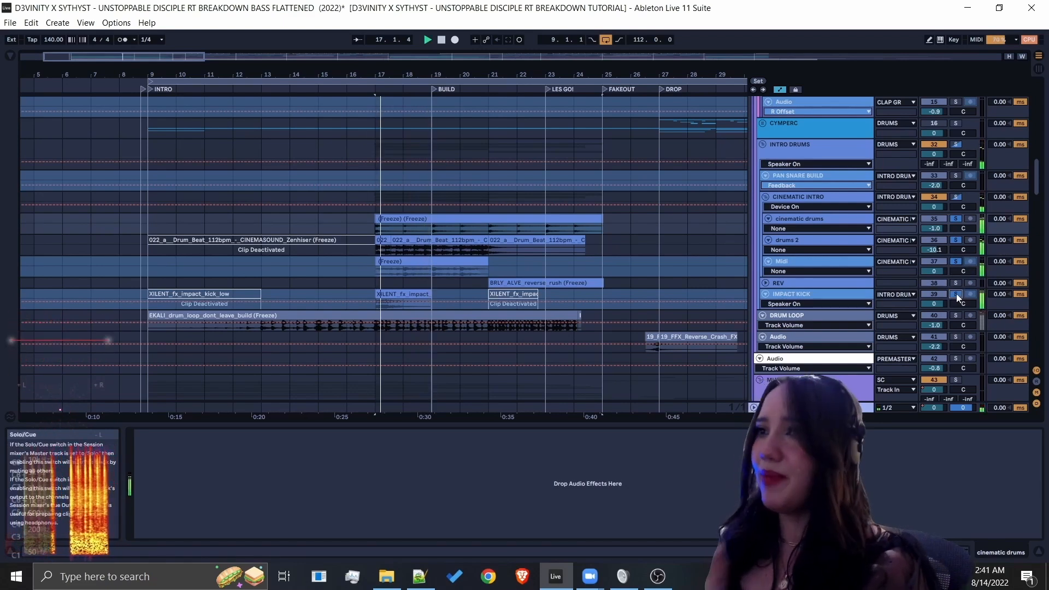
Unfold the REV track, stop playback, and select the BRLY_ALVE_reverse_rush clip followed by the EKALI drum loop clip.
click(767, 284)
key(space)
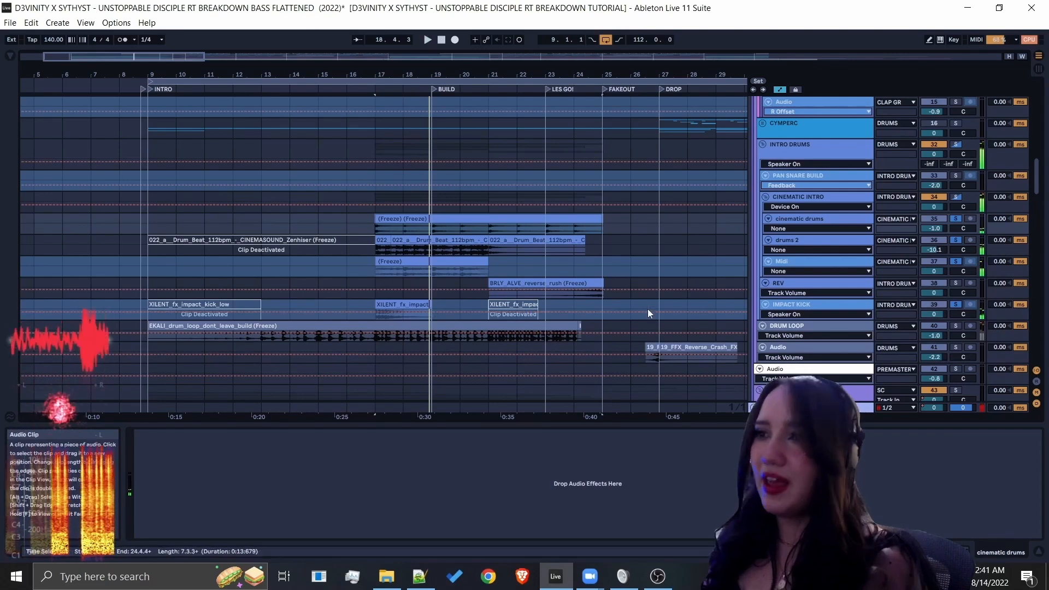
click(595, 283)
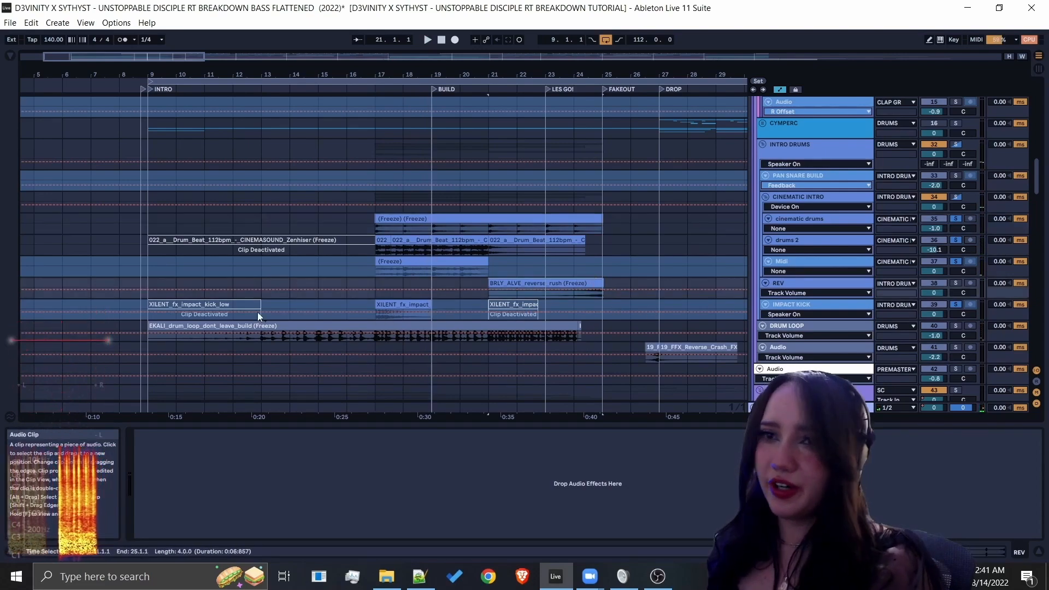
click(230, 325)
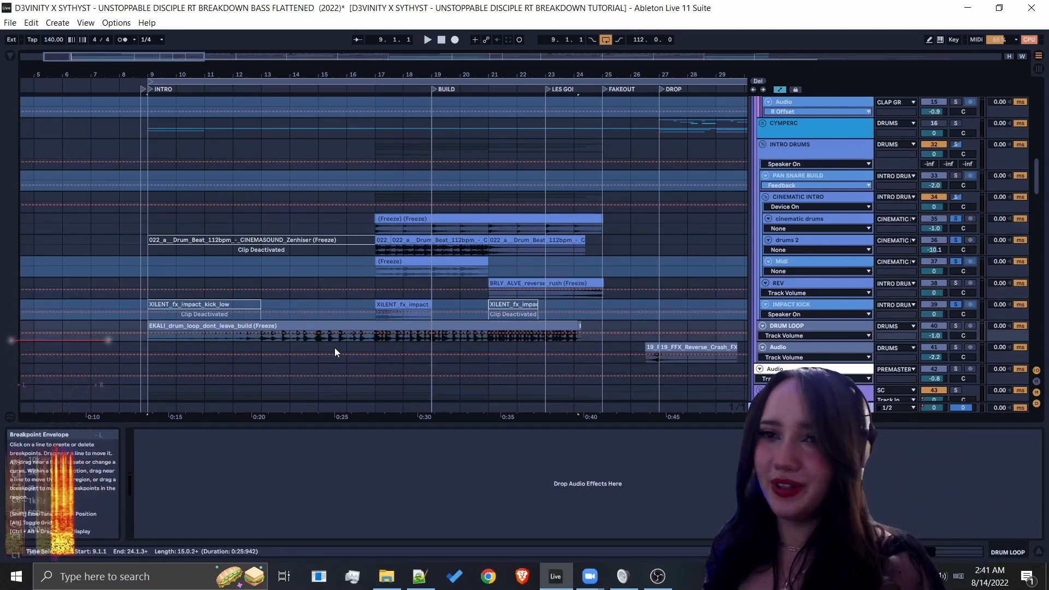
Audition the INTRO DRUMS group together with DRUM LOOP from bar 17, and clear the solos.
click(957, 146)
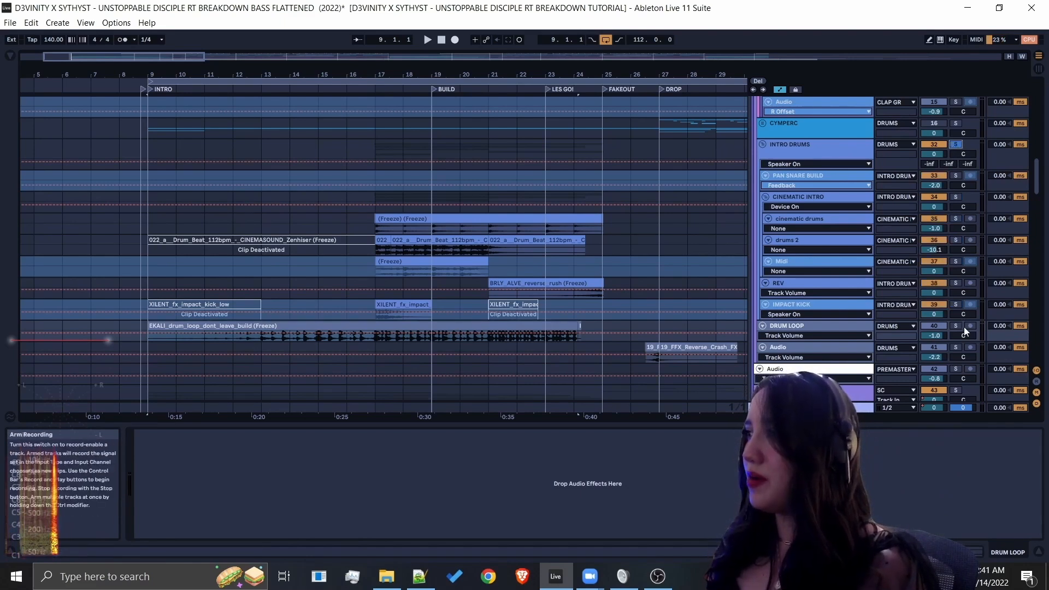
click(378, 225)
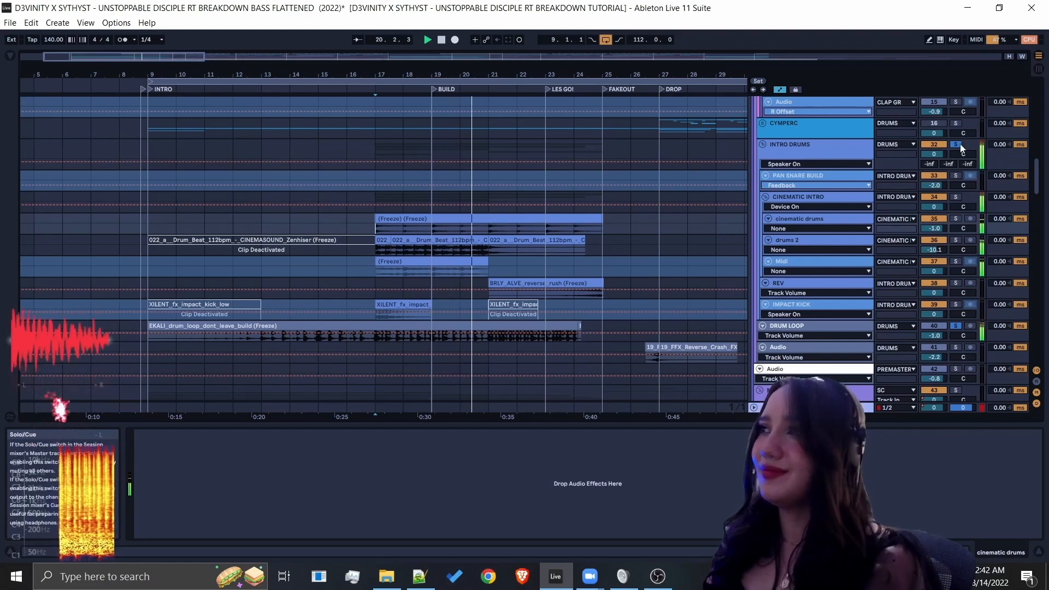
key(space)
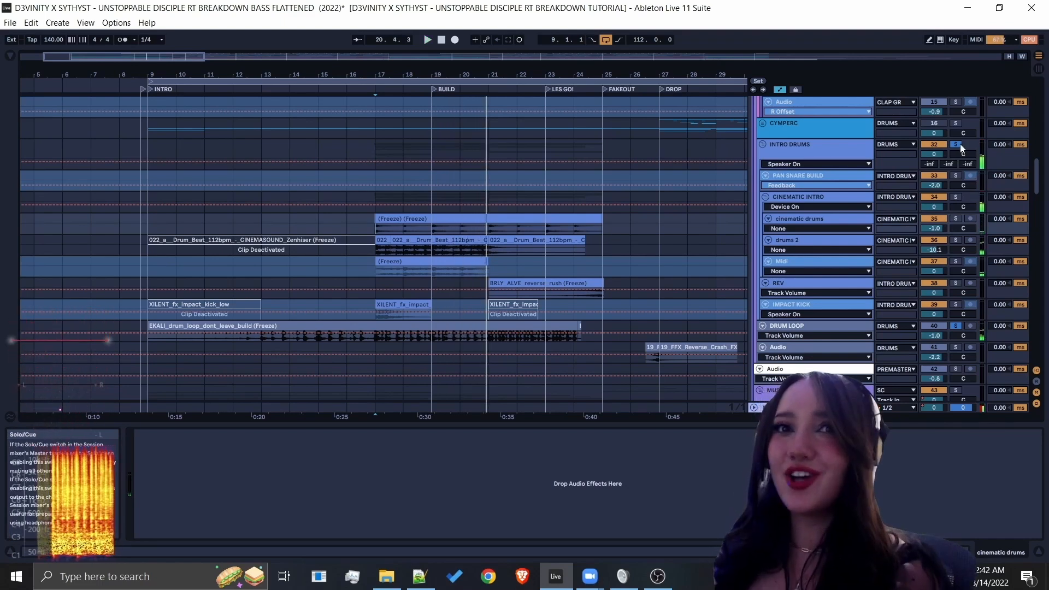
click(956, 145)
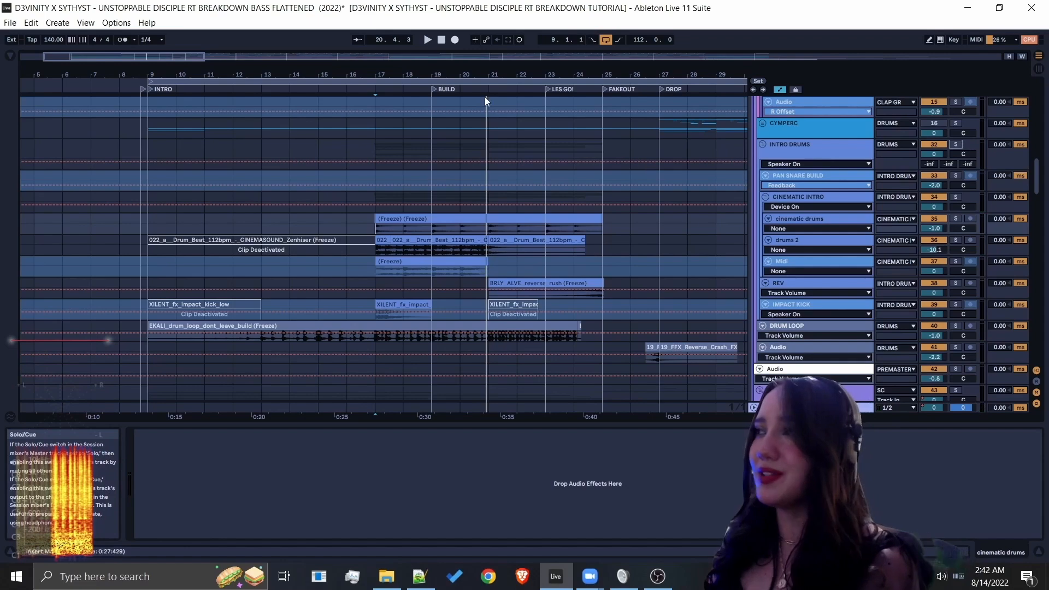
Play the full mix from the BUILD marker while examining the tracks from the music layers down to the NO SC group.
drag(421, 76, 440, 70)
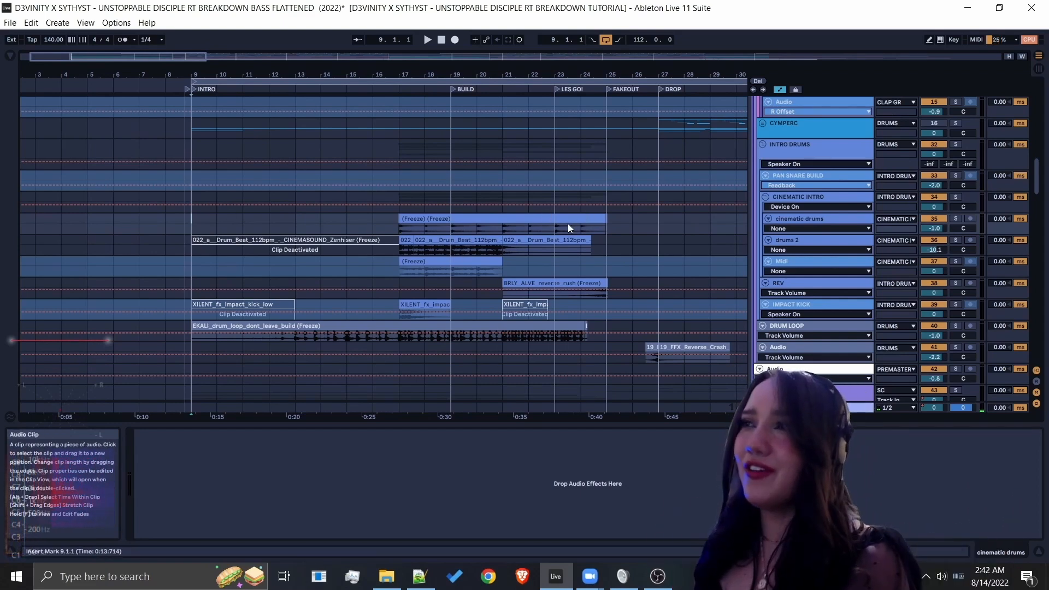
click(453, 225)
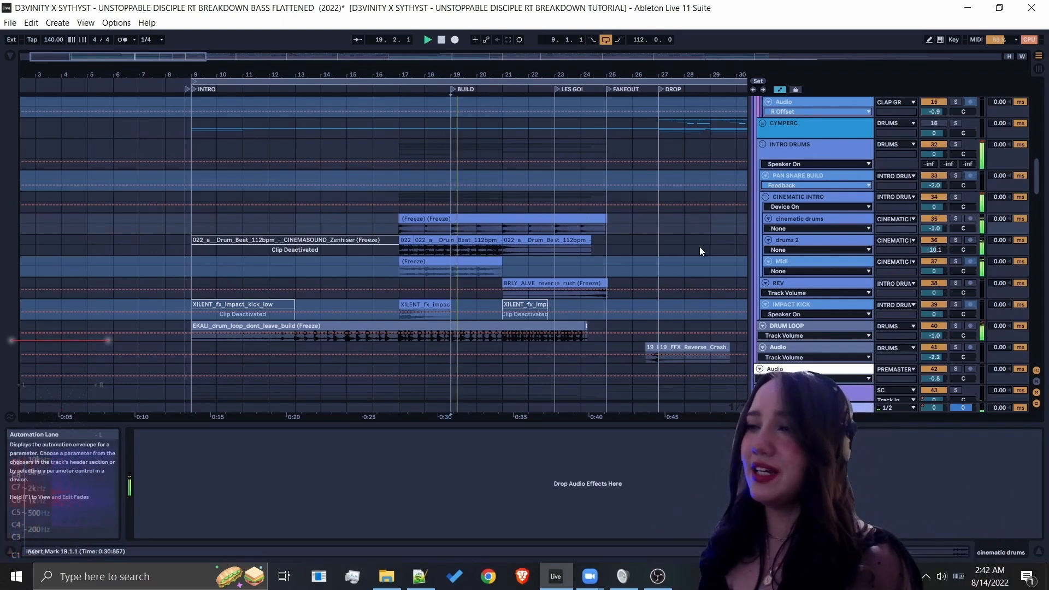
scroll(1033, 244, down, 8)
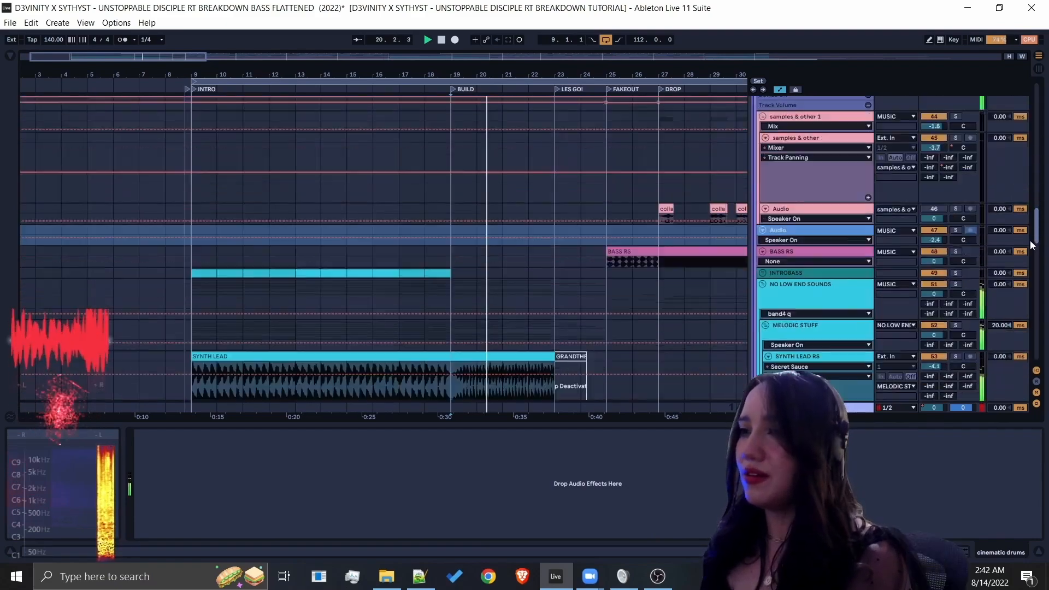
scroll(1033, 244, down, 8)
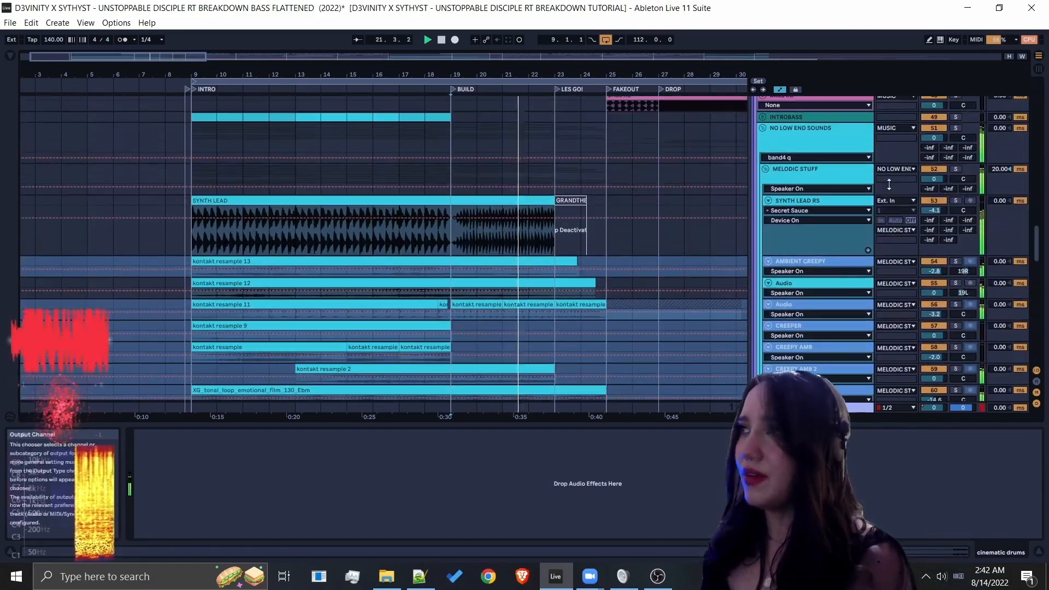
scroll(891, 188, up, 2)
scroll(800, 219, down, 5)
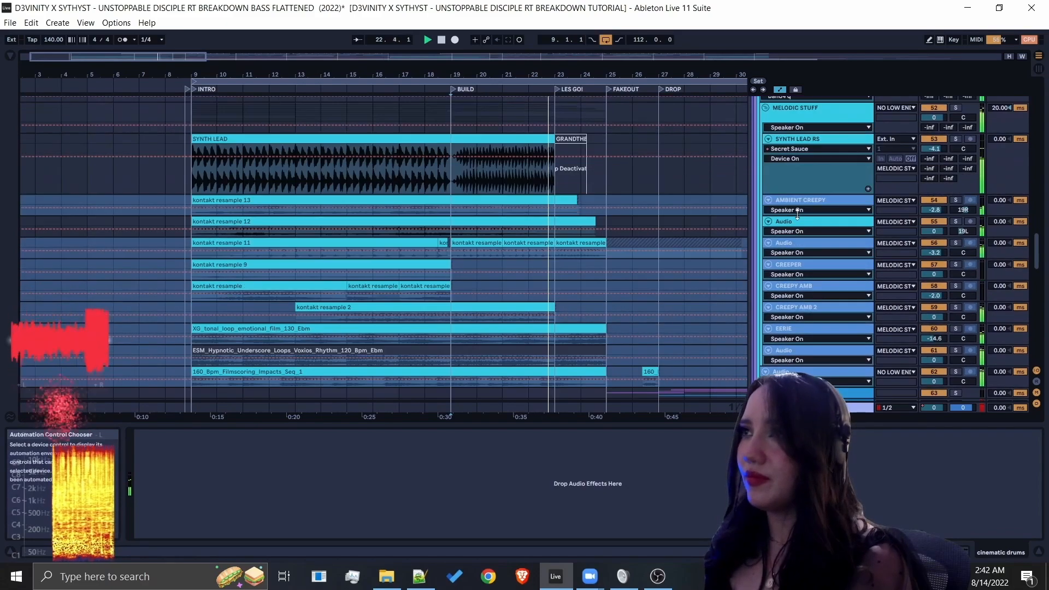
scroll(777, 236, down, 6)
scroll(776, 238, down, 3)
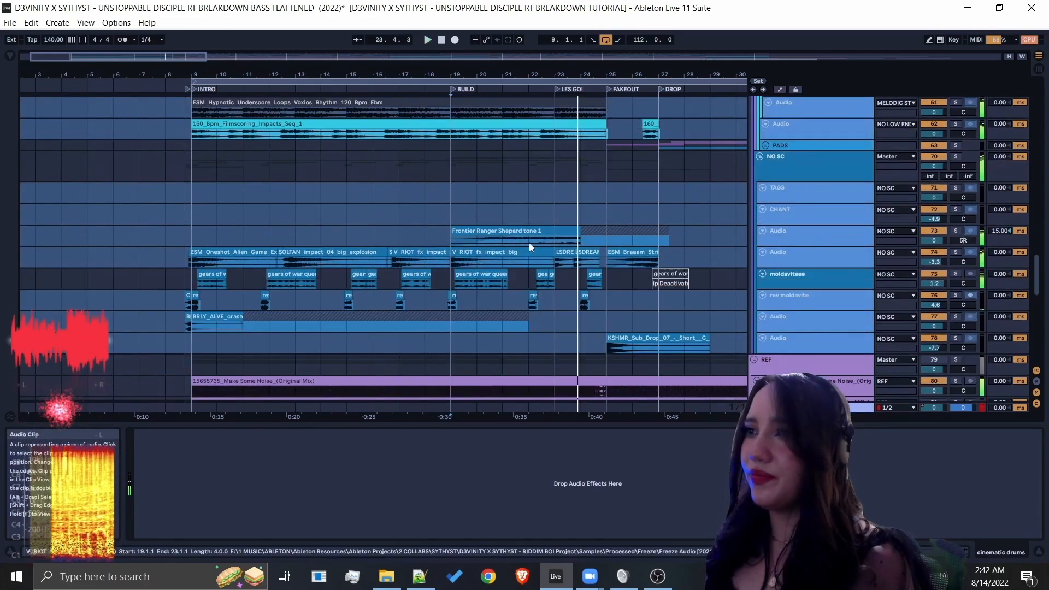
Stop the full mix and audition the Frontier Ranger Shepard tone 1 clip in the build on its own.
key(space)
click(534, 232)
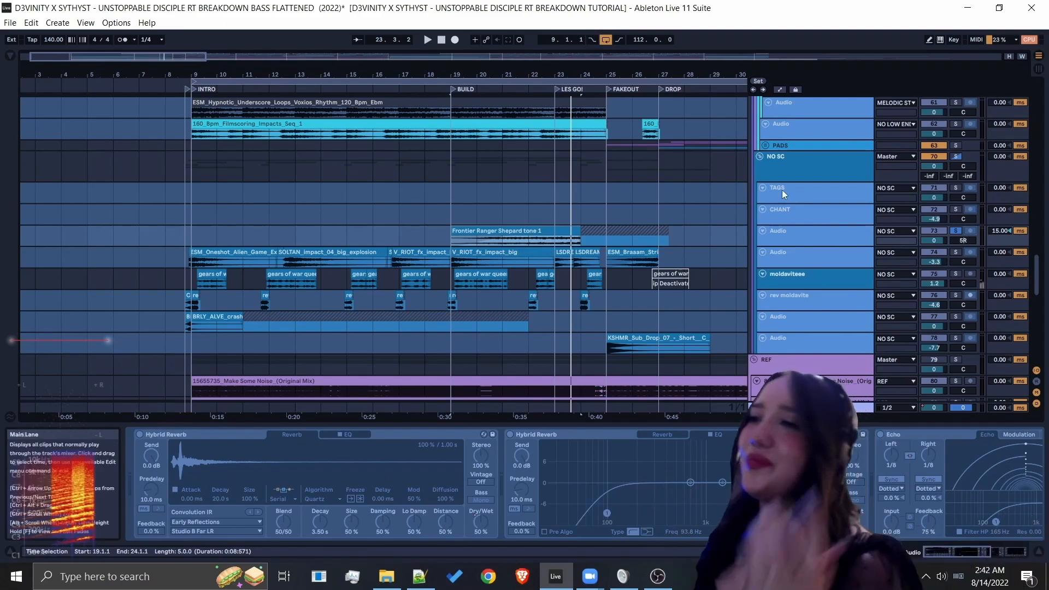
Show the Endless Smile 64 Intensity automation on the PREMASTER group and place the insert marker at LES GO!, bar 23.
drag(1037, 290, 1037, 124)
click(771, 232)
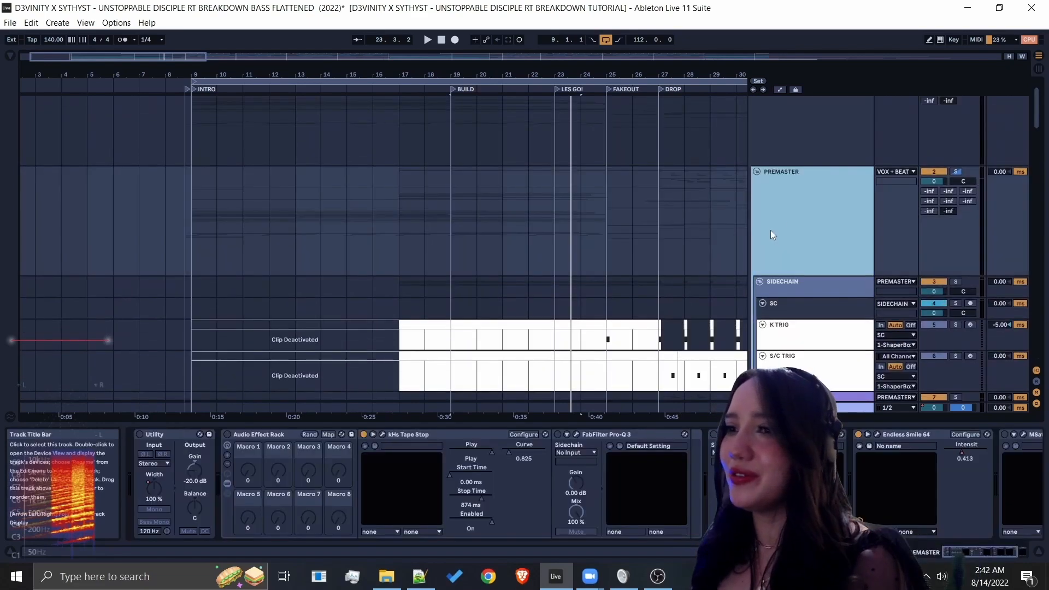
right_click(966, 454)
click(942, 462)
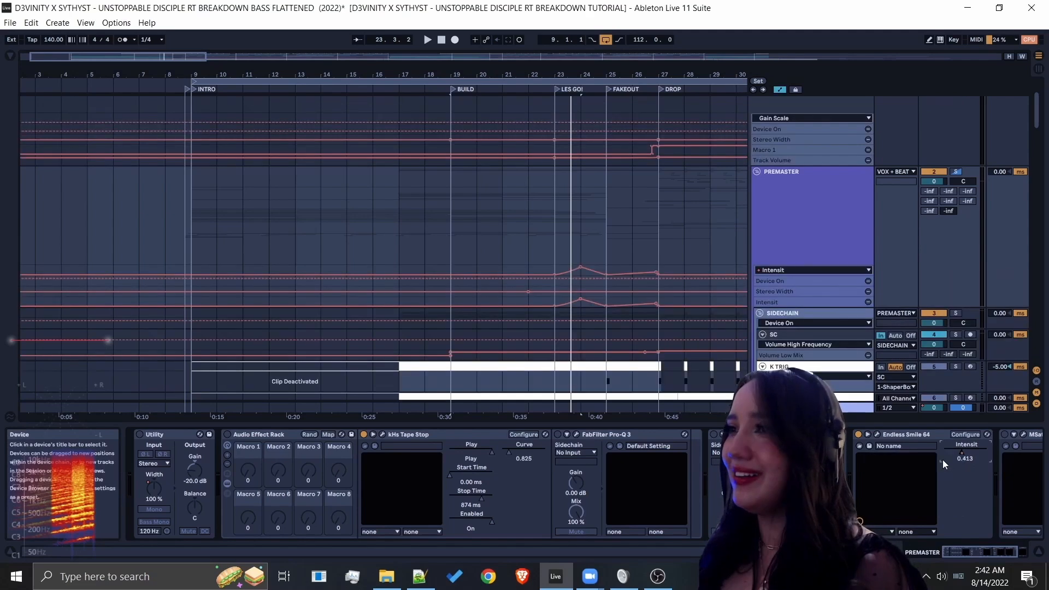
click(552, 234)
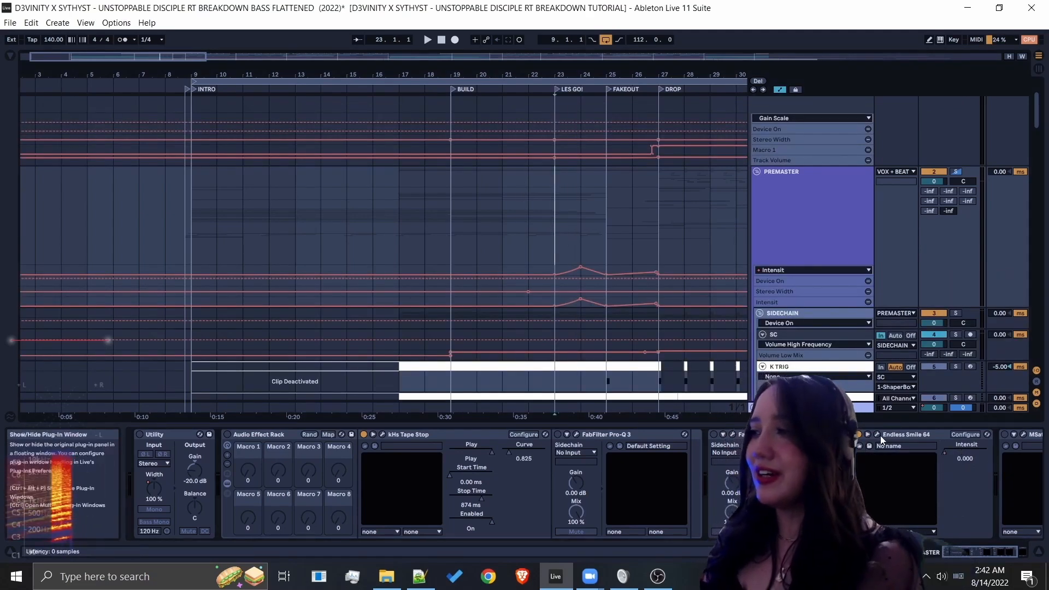
Open the Endless Smile 64 plug-in on PREMASTER and play from LES GO! to watch its Intensity automation.
scroll(850, 225, down, 3)
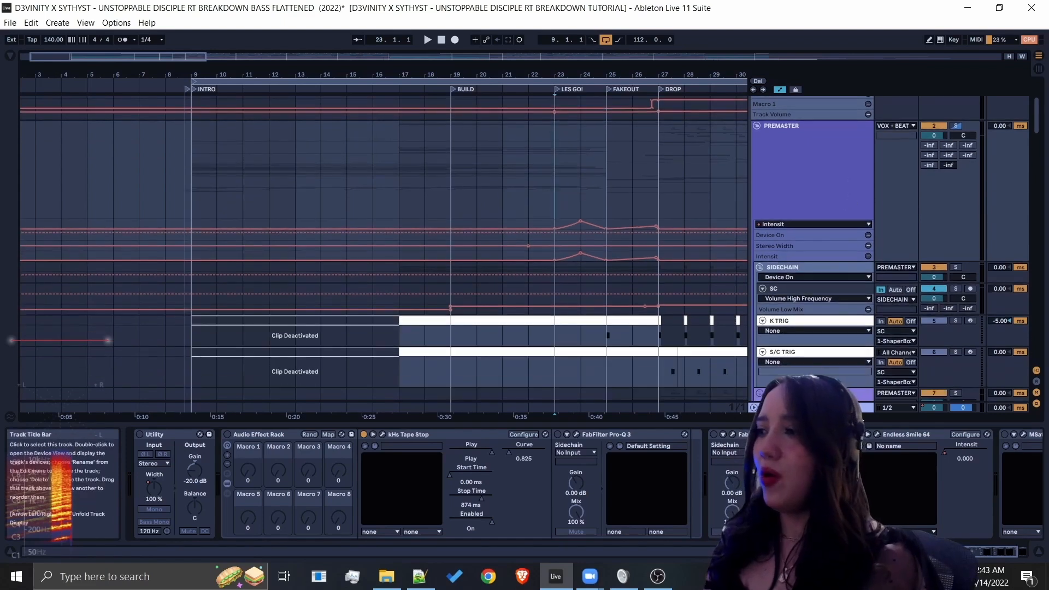
click(877, 435)
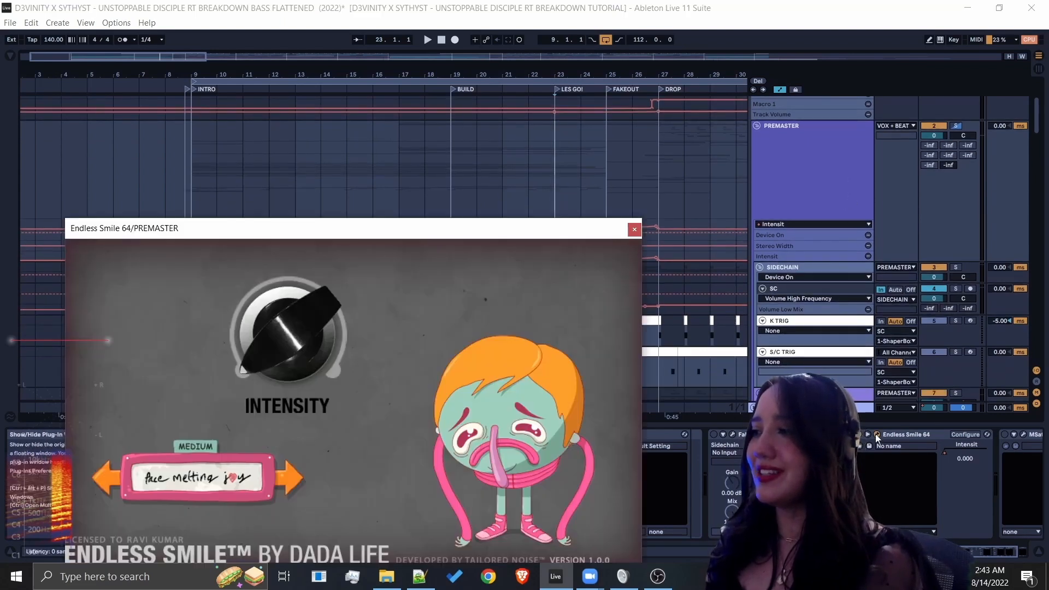
drag(588, 229, 634, 269)
click(554, 208)
key(space)
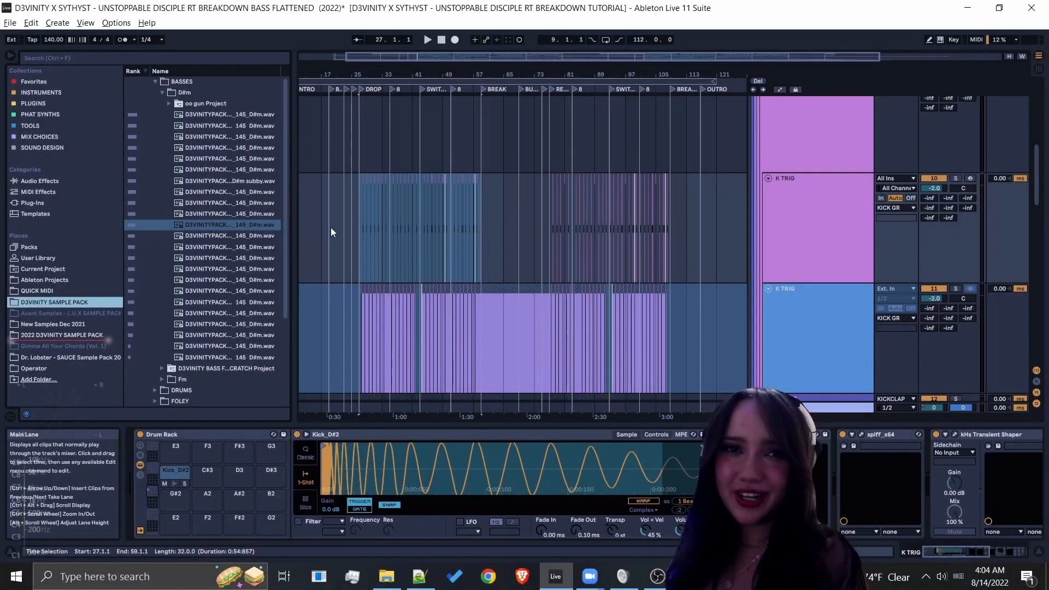
Select the upper K TRIG clips from bar 27 to 59 and view them alongside the other drum tracks at the start of the drop.
click(359, 199)
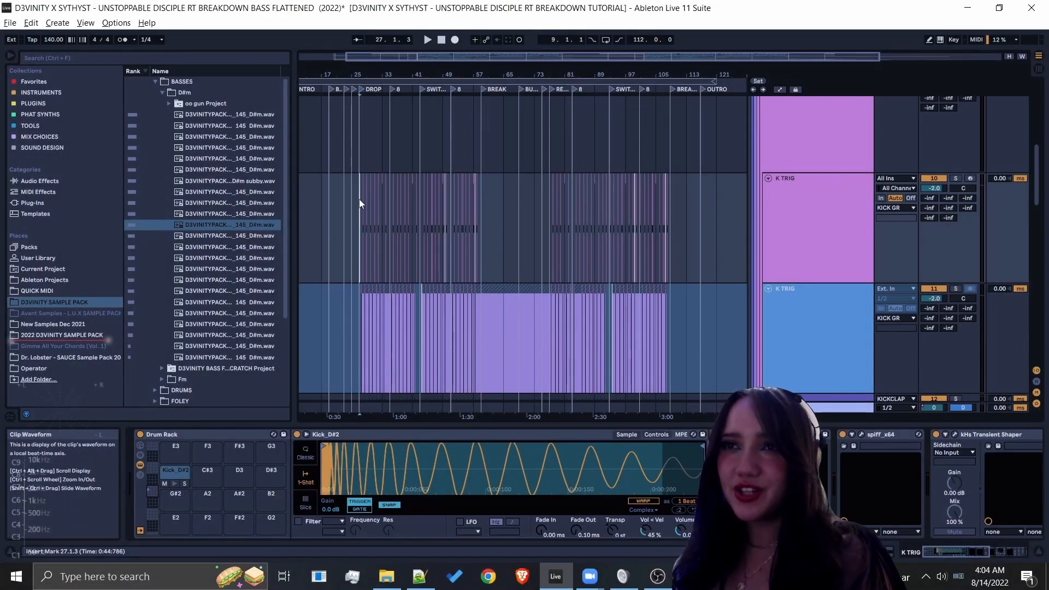
drag(359, 202, 515, 260)
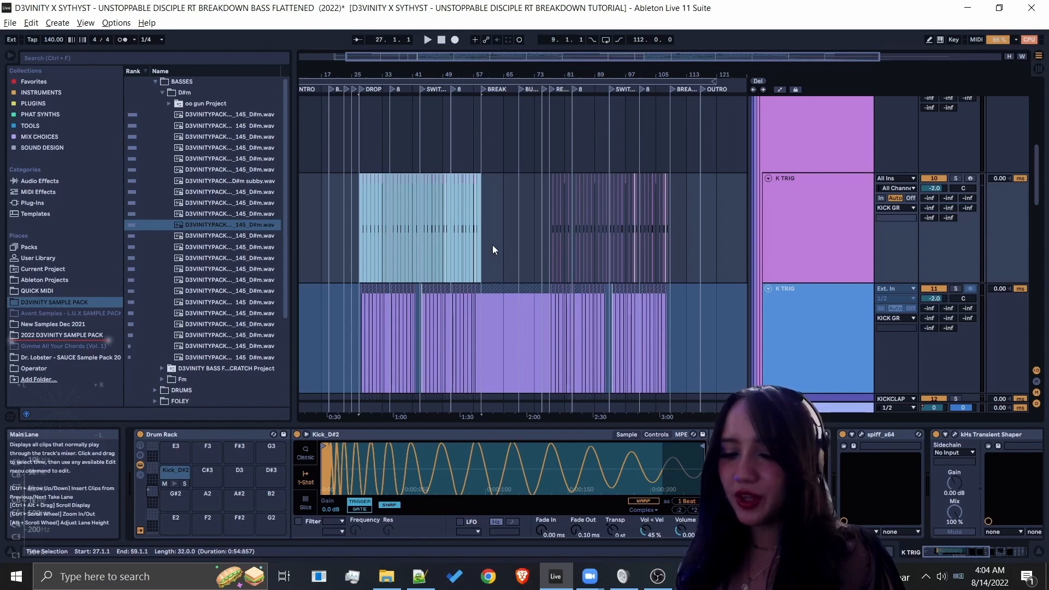
key(z)
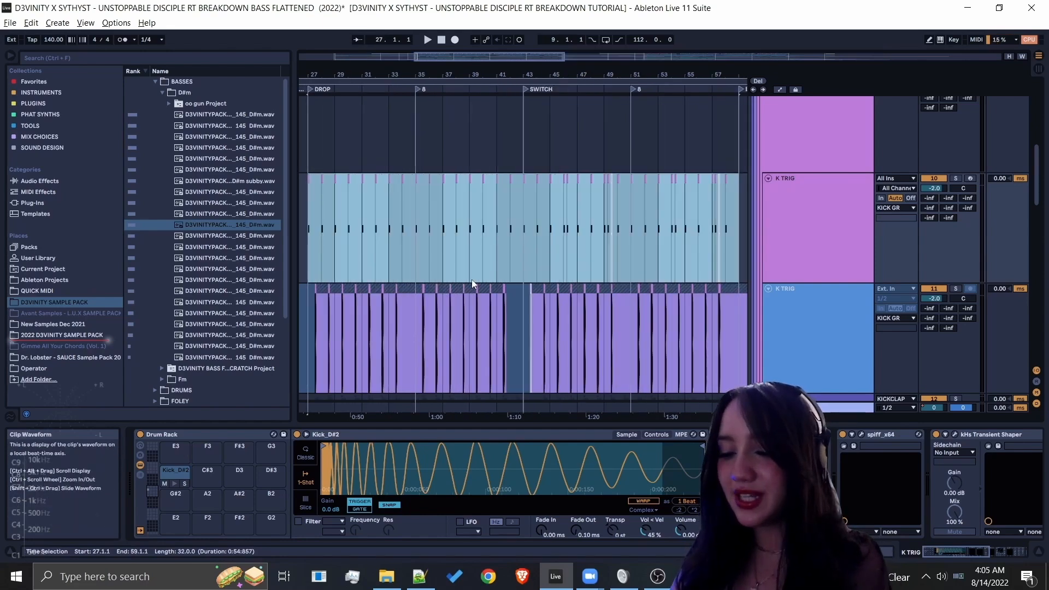
key(x)
key(z)
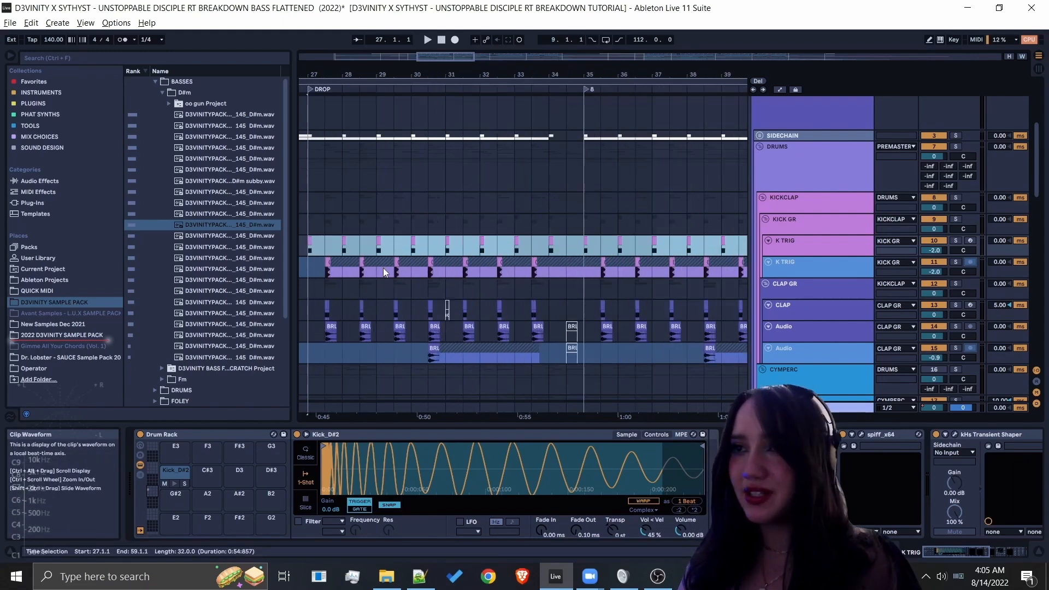
key(plus)
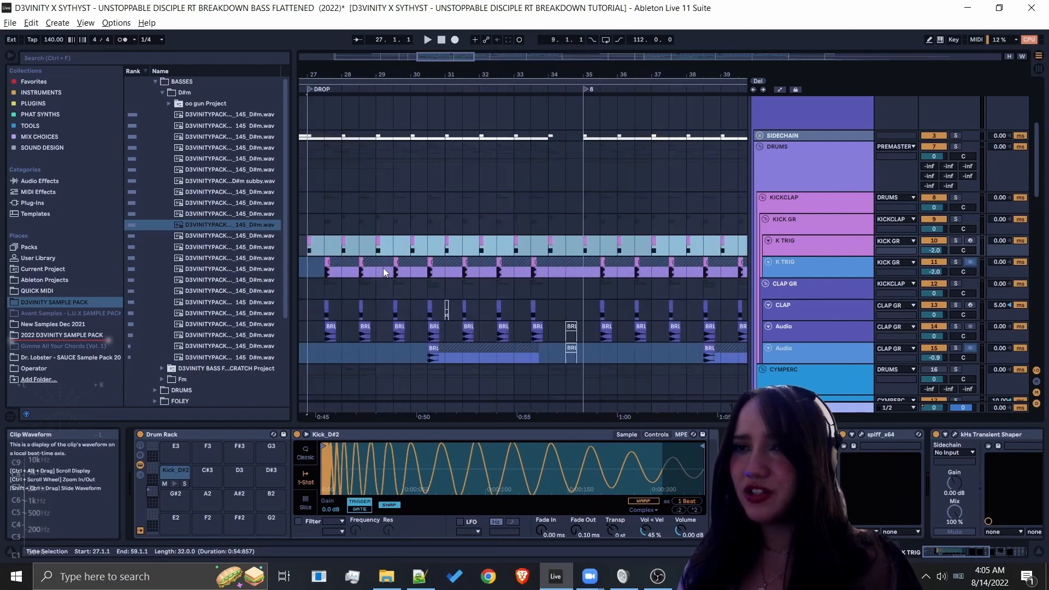
drag(448, 74, 448, 67)
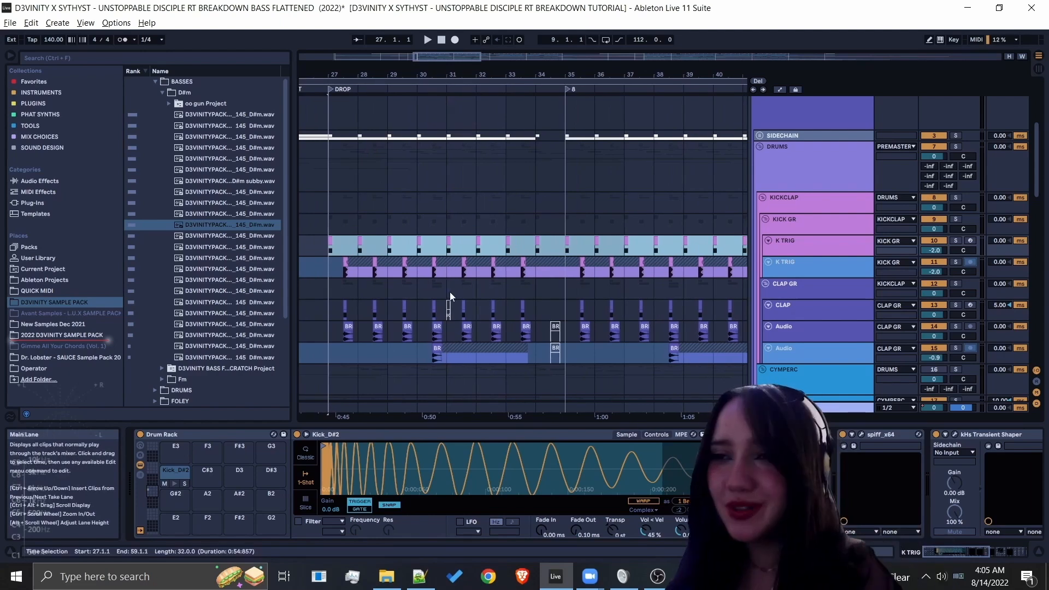
Select the upper K TRIG track in the KICK GR group.
click(846, 228)
click(817, 245)
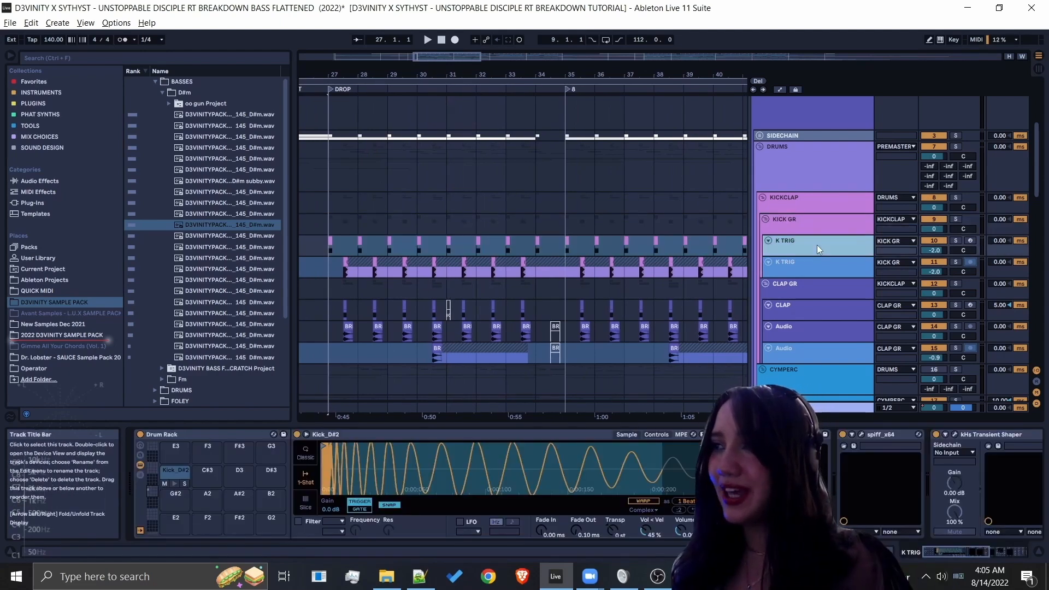
right_click(818, 245)
click(679, 270)
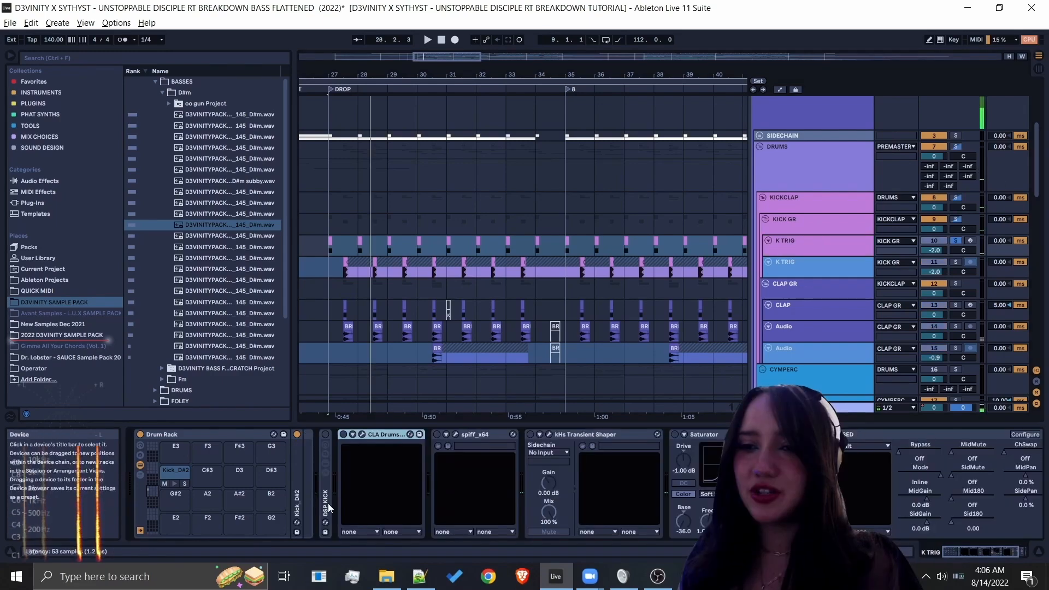
Open Dynamic Spectrum Mapper V2 in the DSP KICK rack, audition the soloed kick through it and view its preset list.
click(326, 494)
double_click(326, 494)
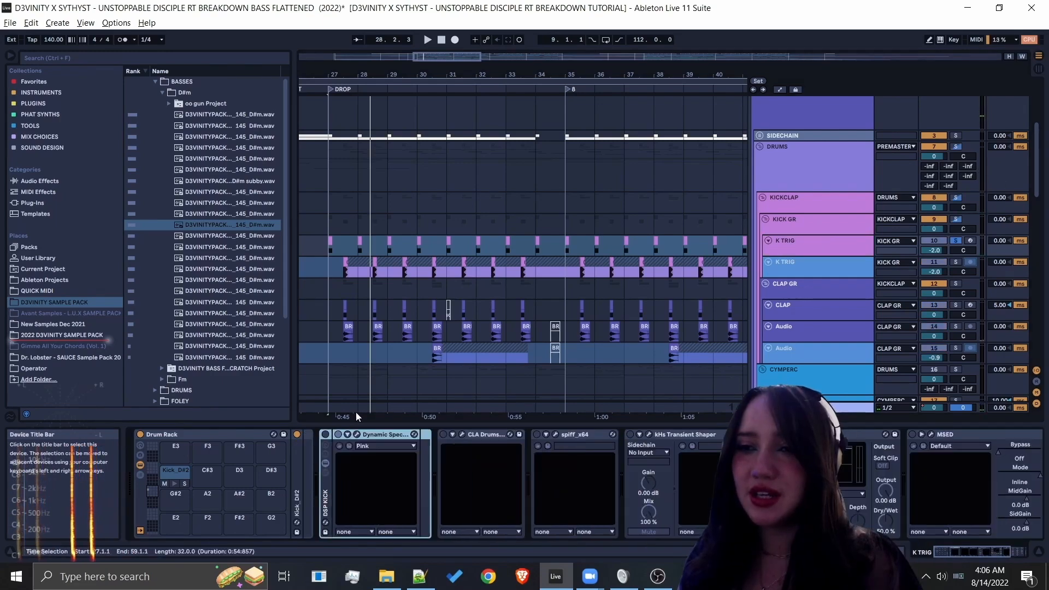
click(357, 434)
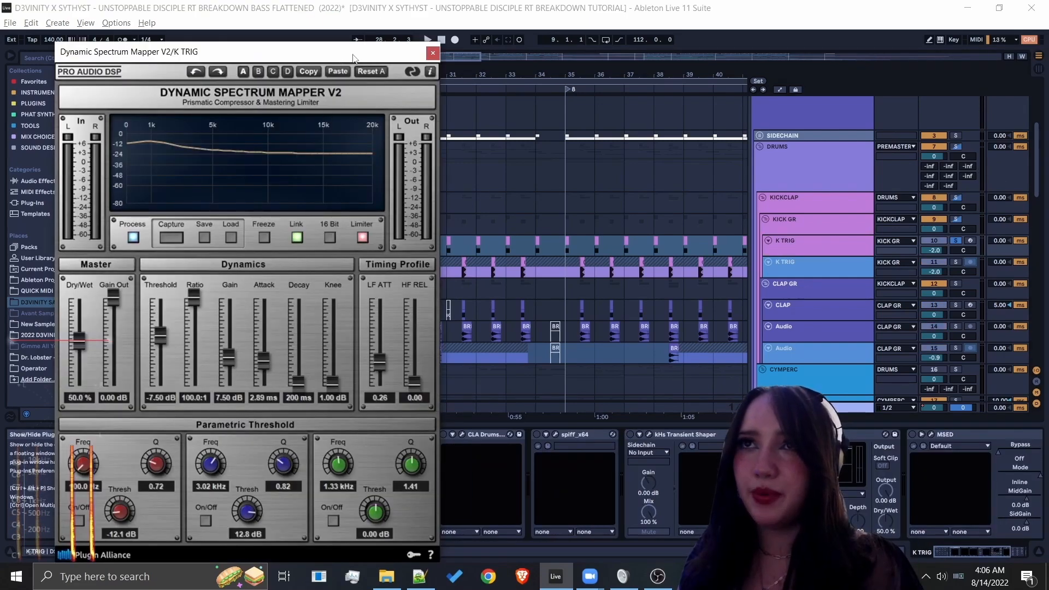
drag(339, 59, 768, 78)
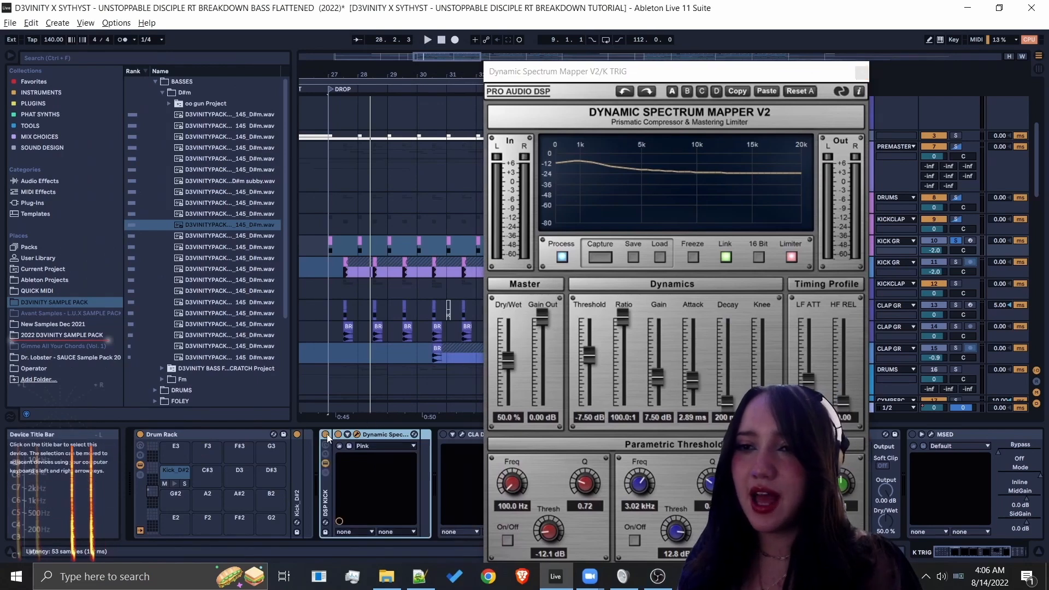
key(space)
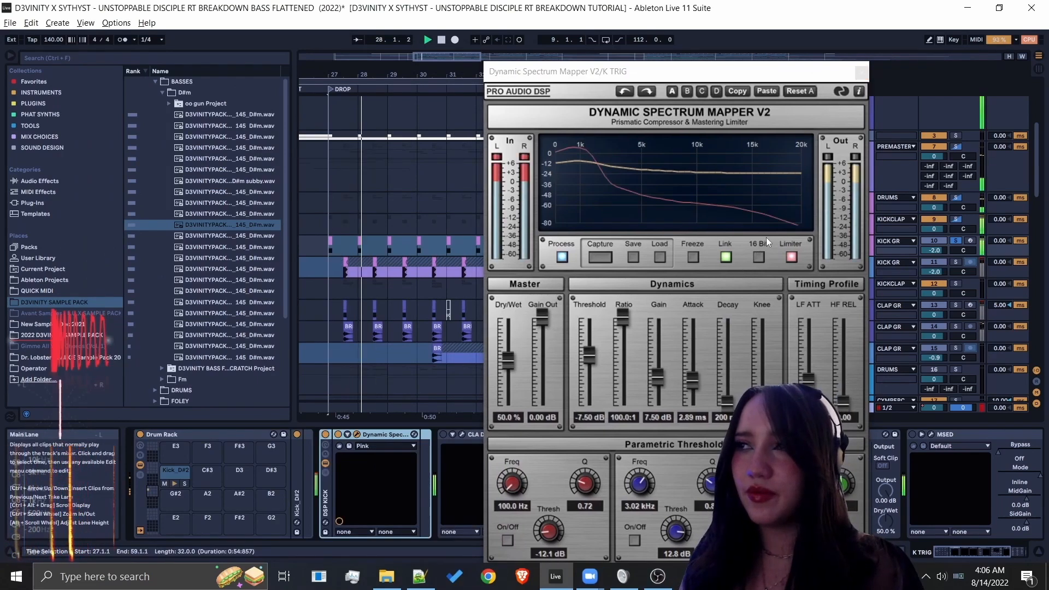
key(space)
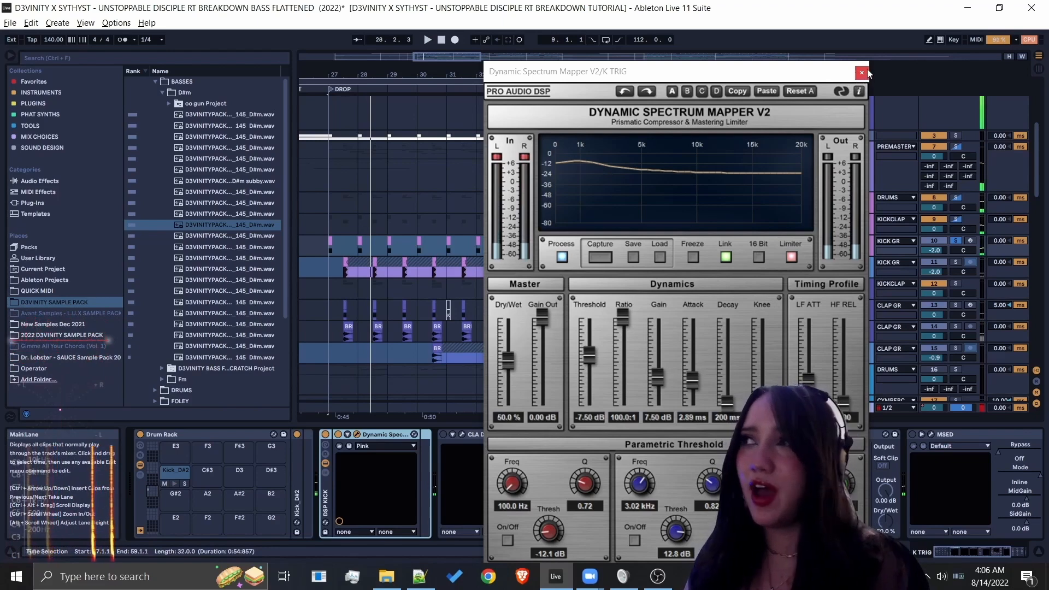
click(862, 72)
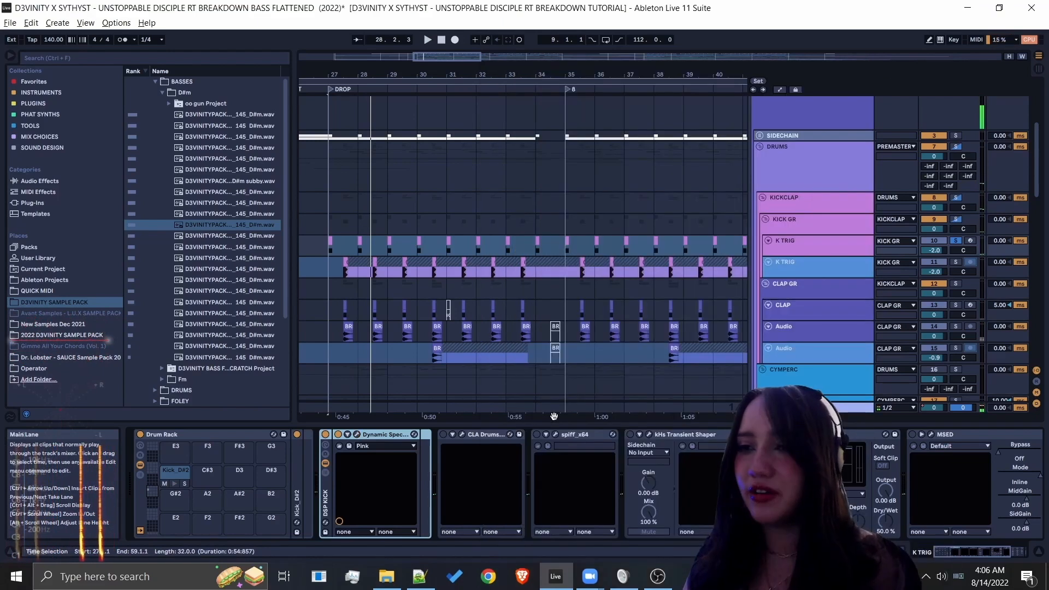
click(372, 447)
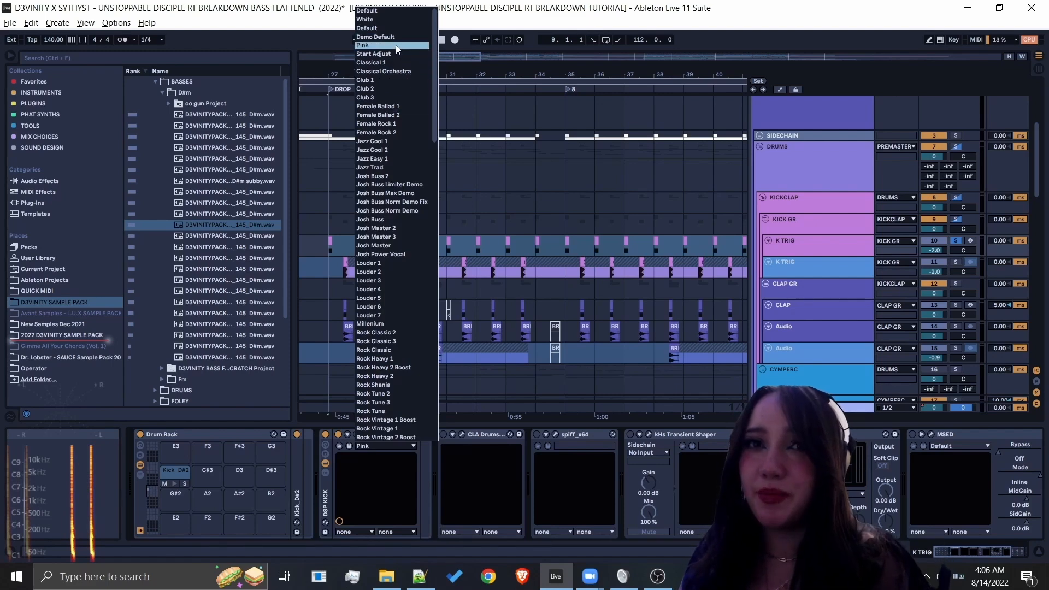
click(474, 437)
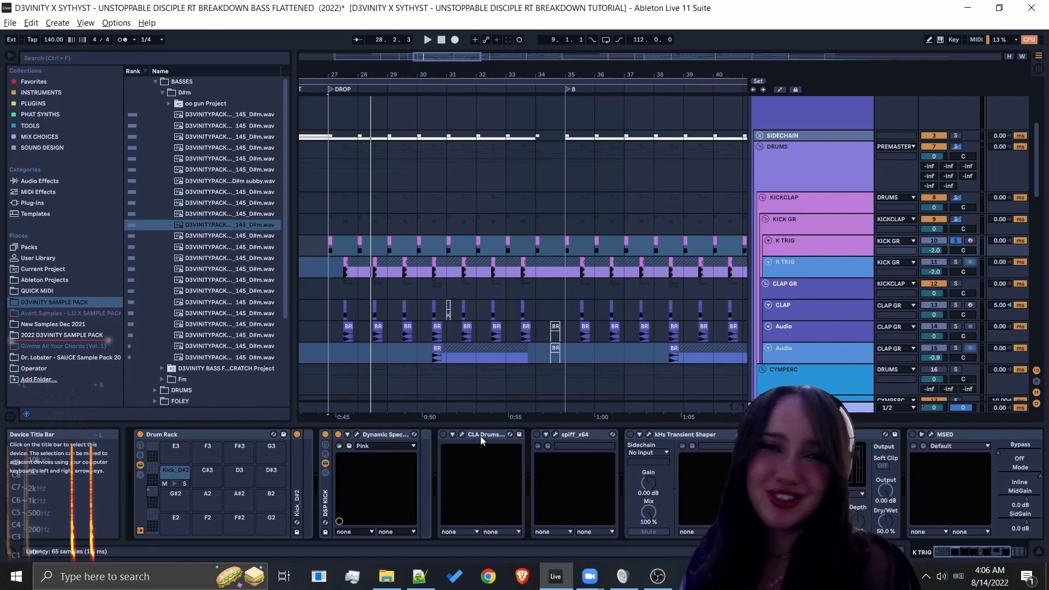
Switch on CLA Drums Stereo on K TRIG, examine its Kick - Start Me Up settings and fold the device.
click(442, 436)
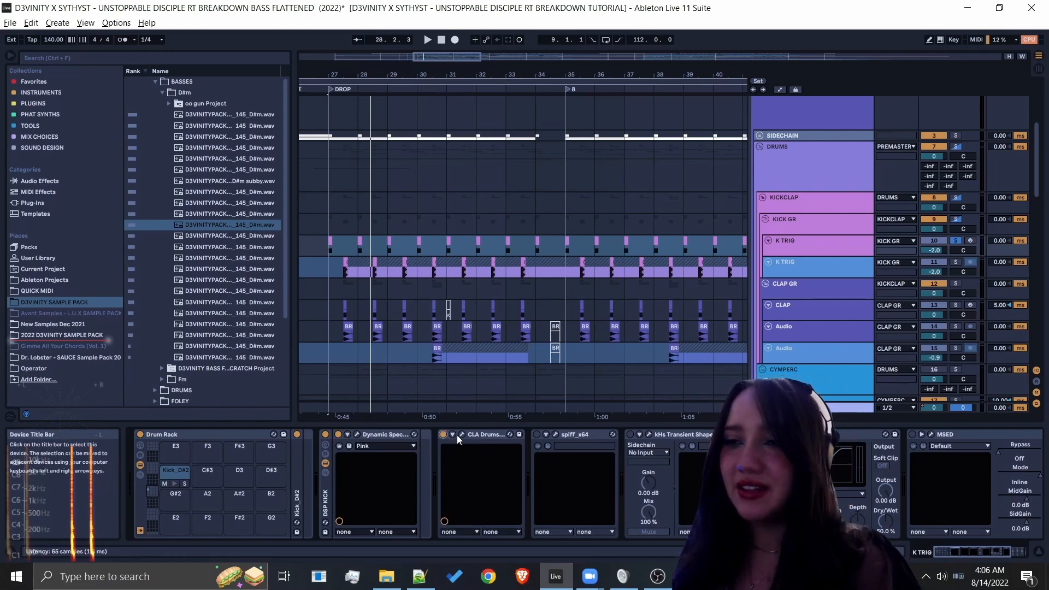
click(462, 434)
click(534, 61)
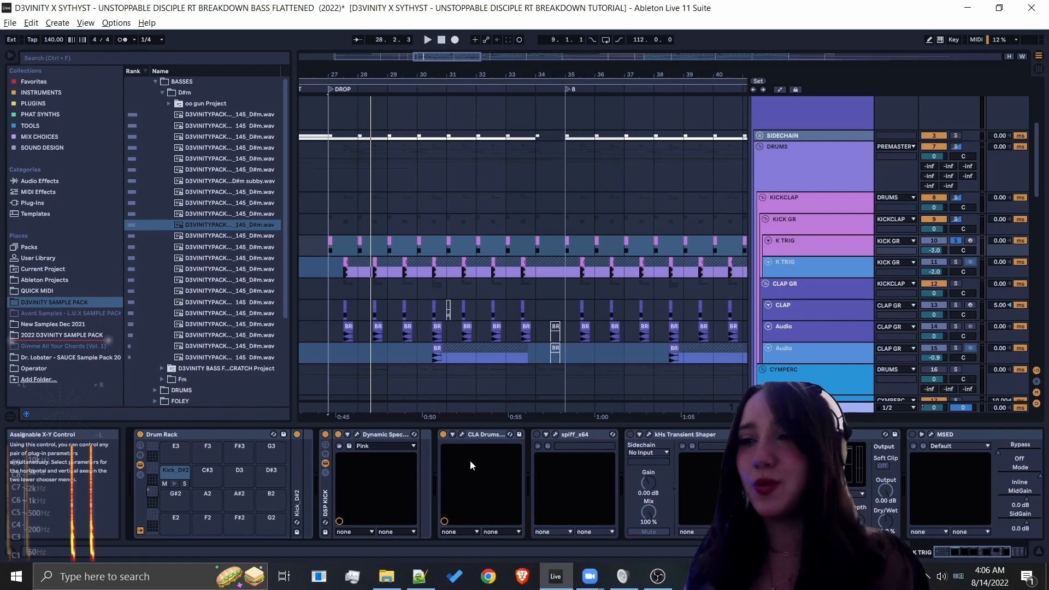
double_click(488, 435)
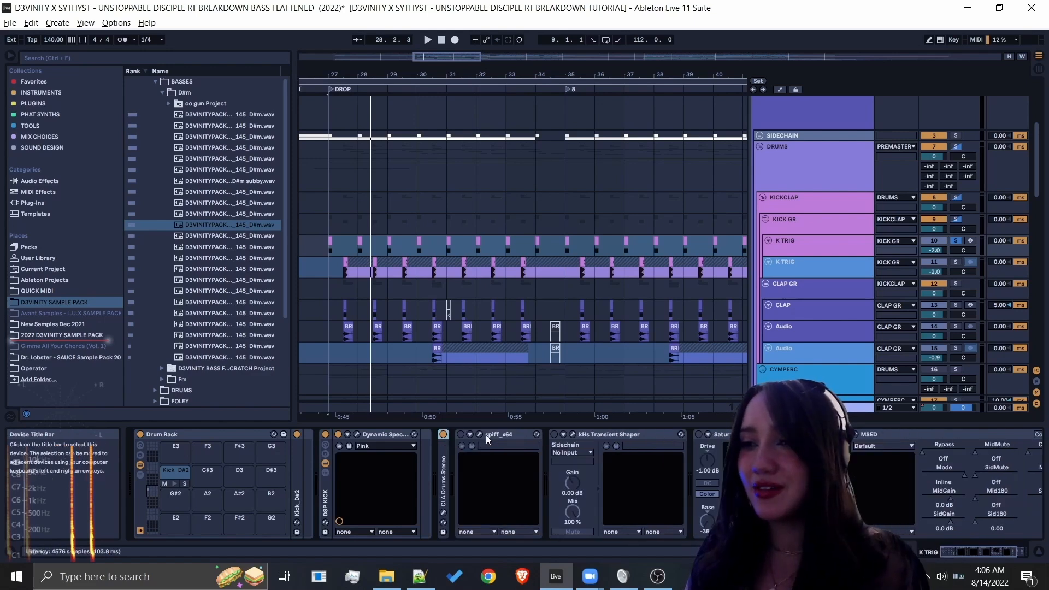
double_click(446, 458)
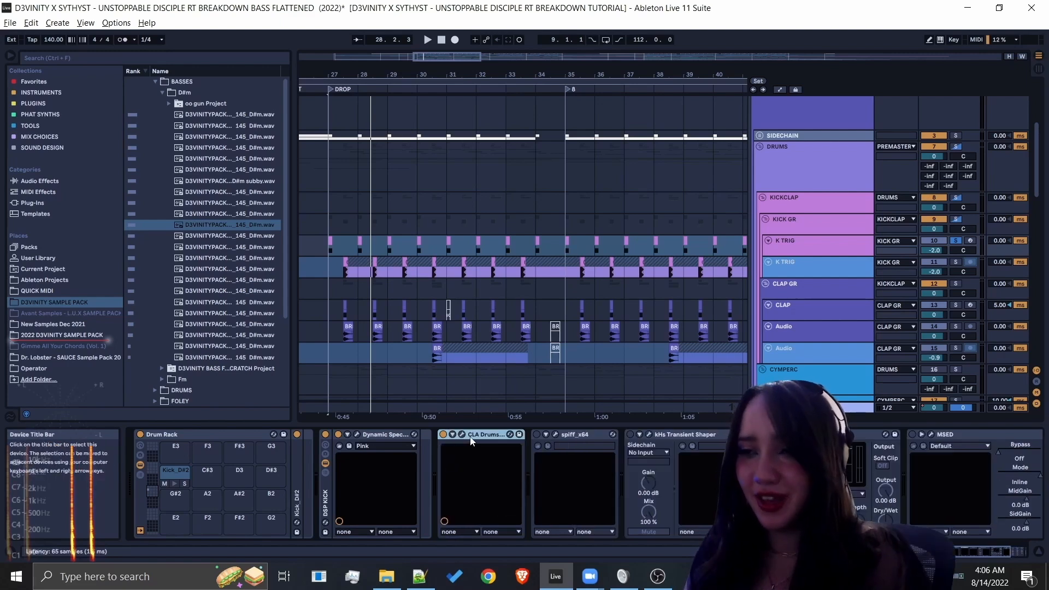
click(463, 435)
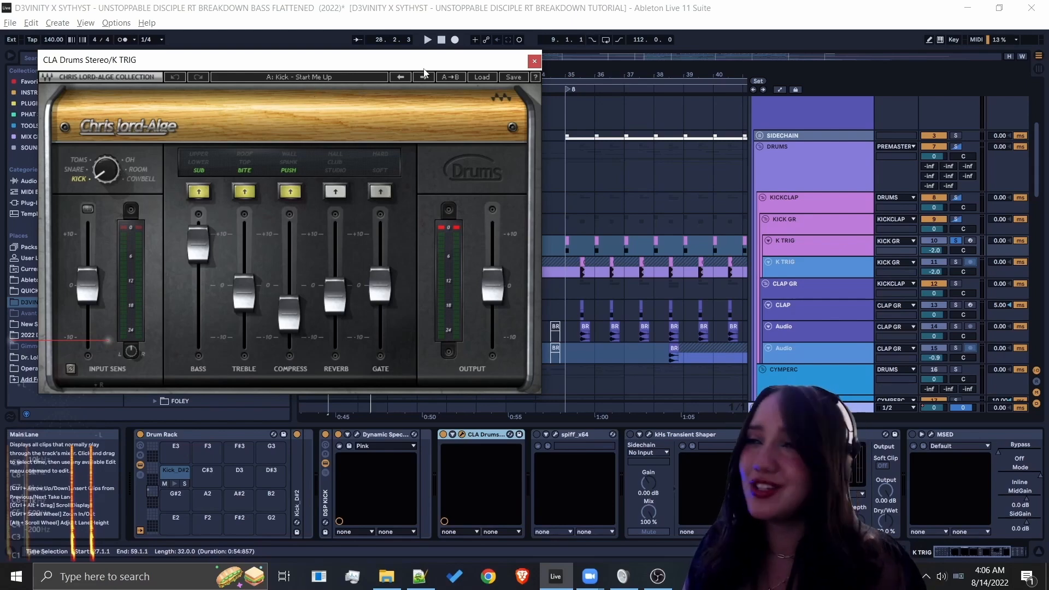
click(535, 62)
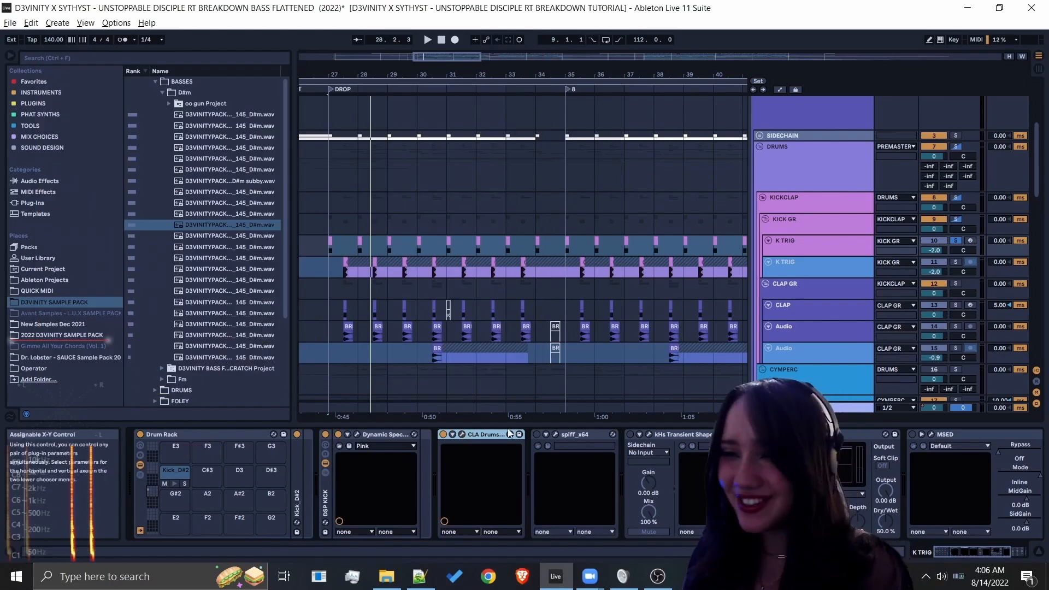
double_click(483, 435)
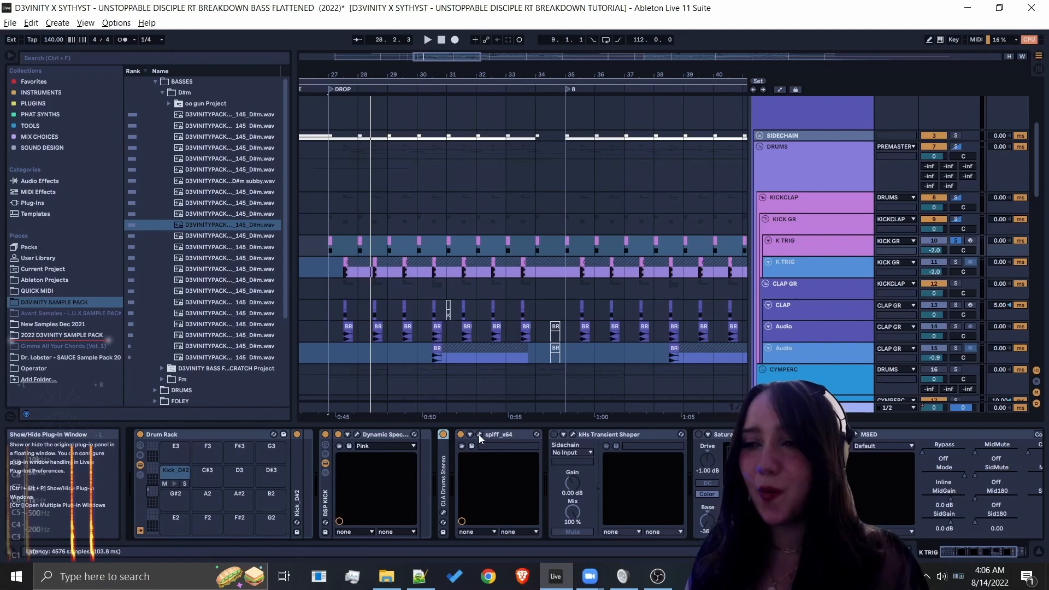
Open spiff on K TRIG and examine its Add punch to drum bus 2 bands in boost mode.
click(478, 435)
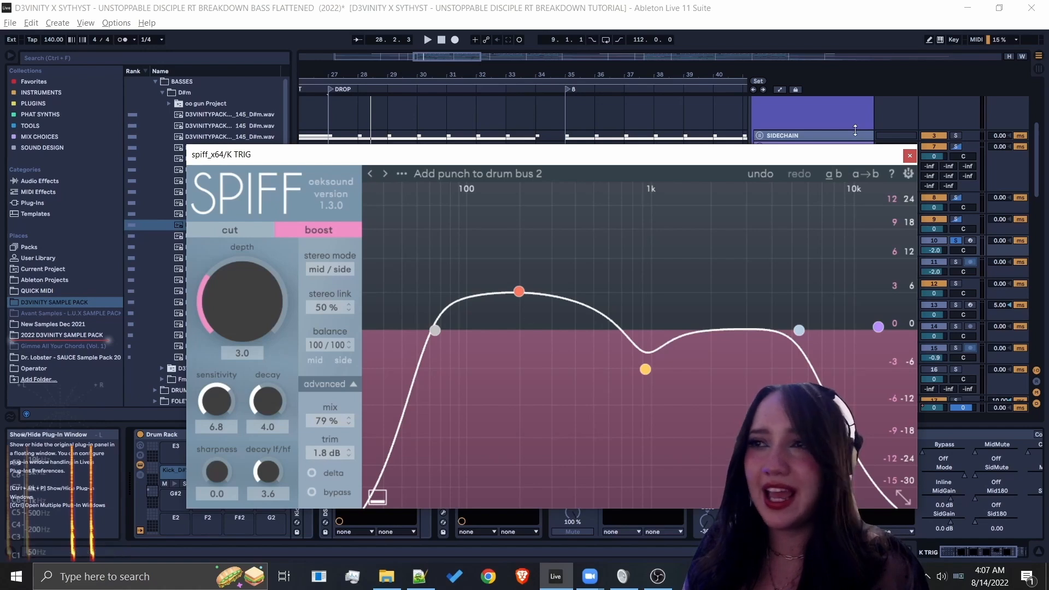
click(519, 293)
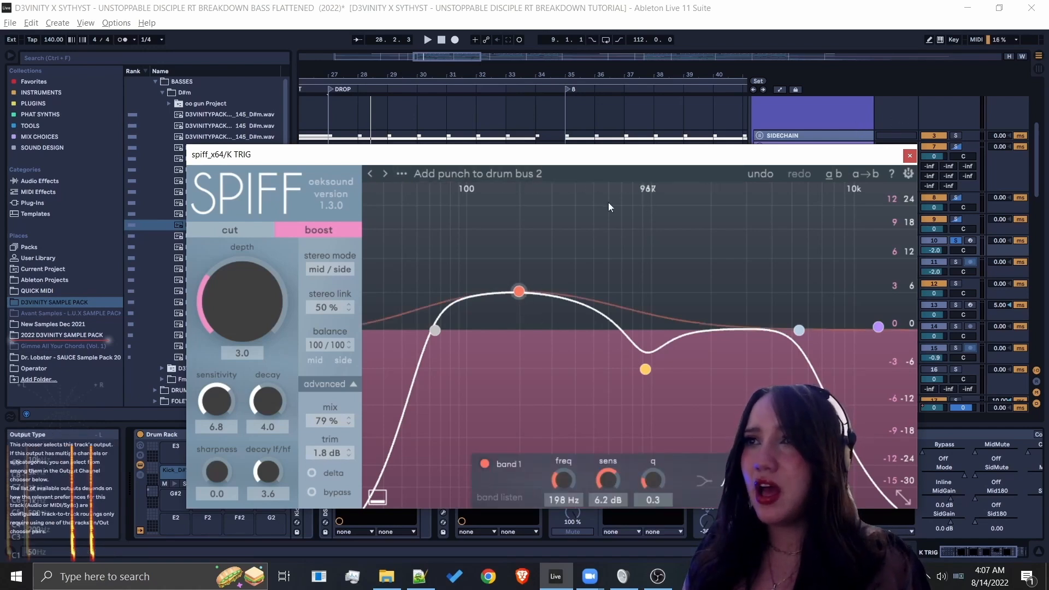
click(756, 176)
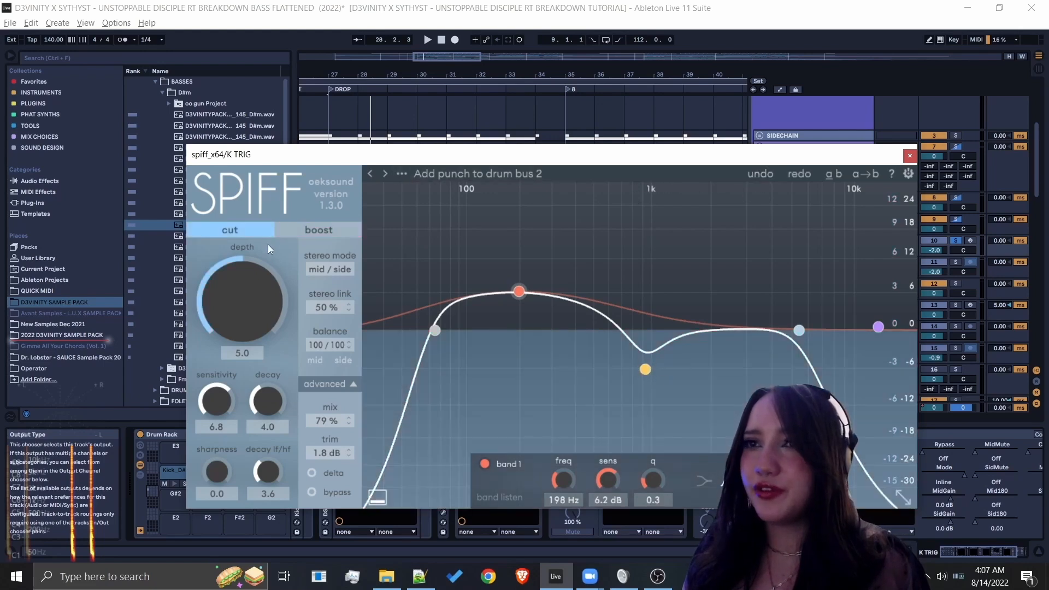
click(313, 234)
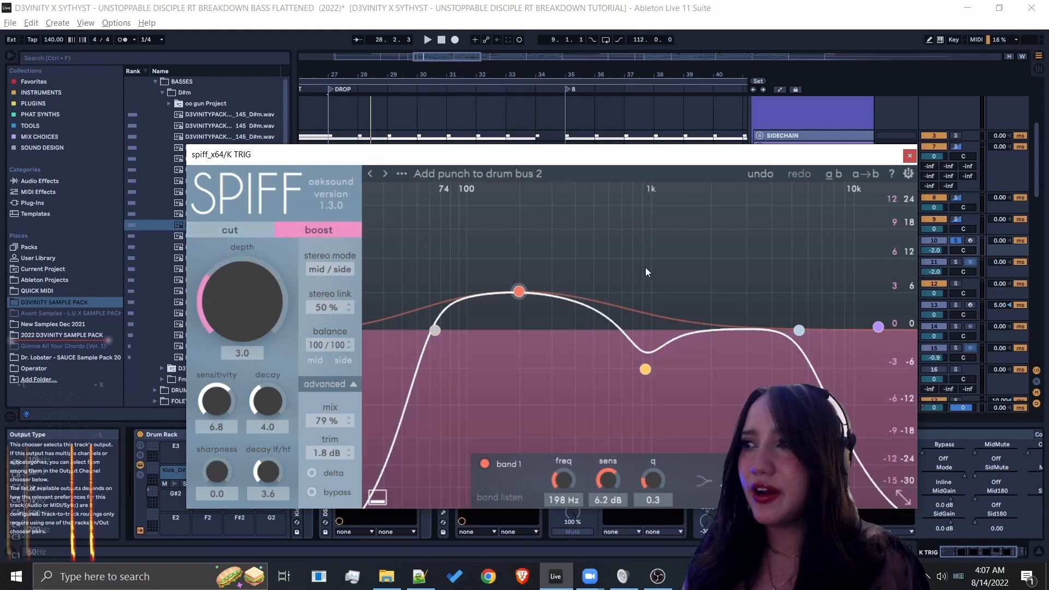
click(801, 331)
click(911, 157)
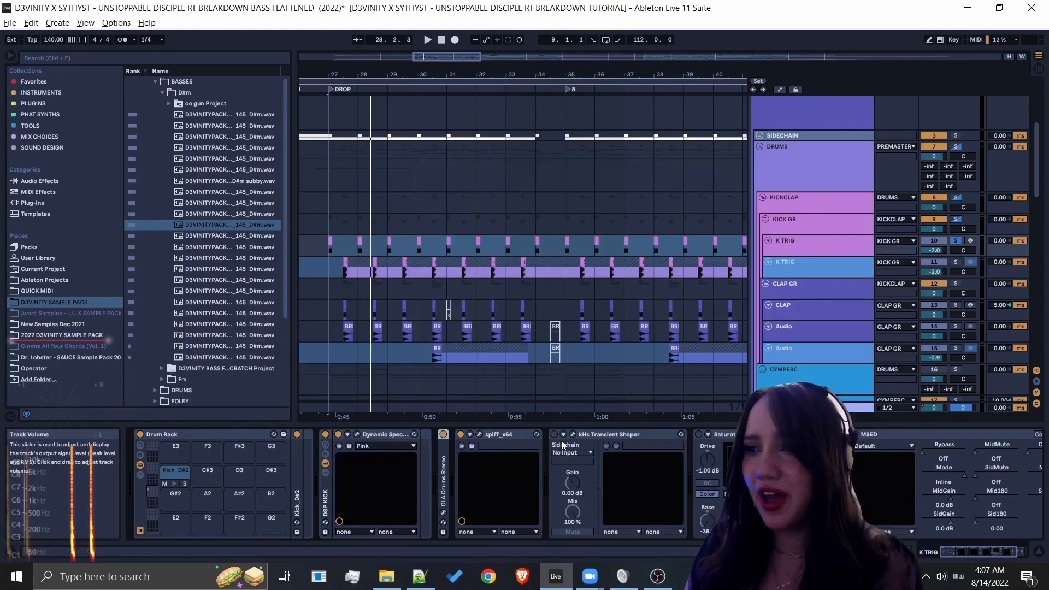
Play the soloed kick from the drop, comparing it with spiff bypassed and with spiff switched on.
click(461, 434)
key(space)
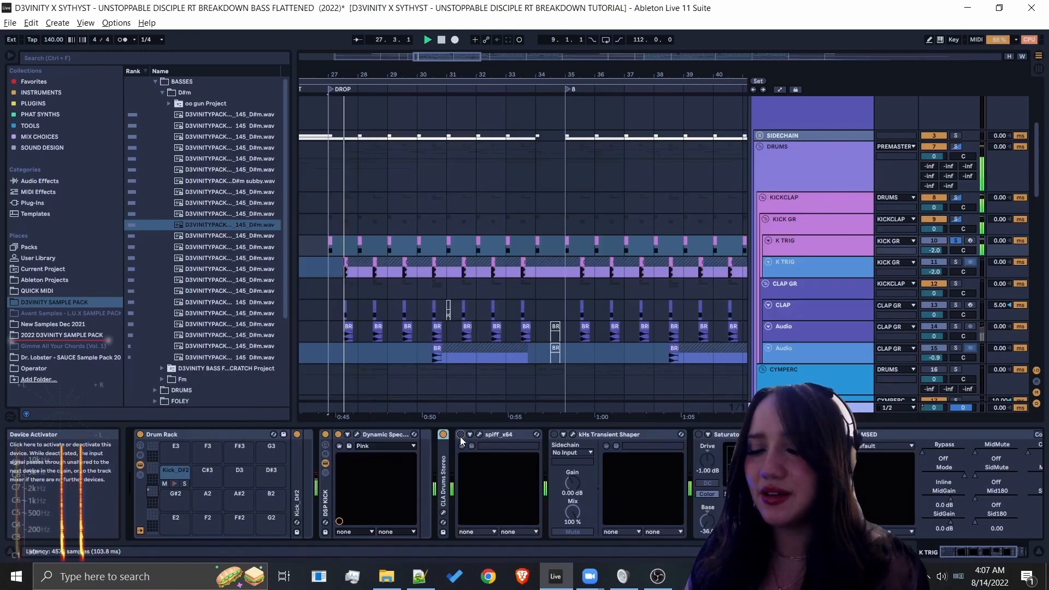
click(461, 434)
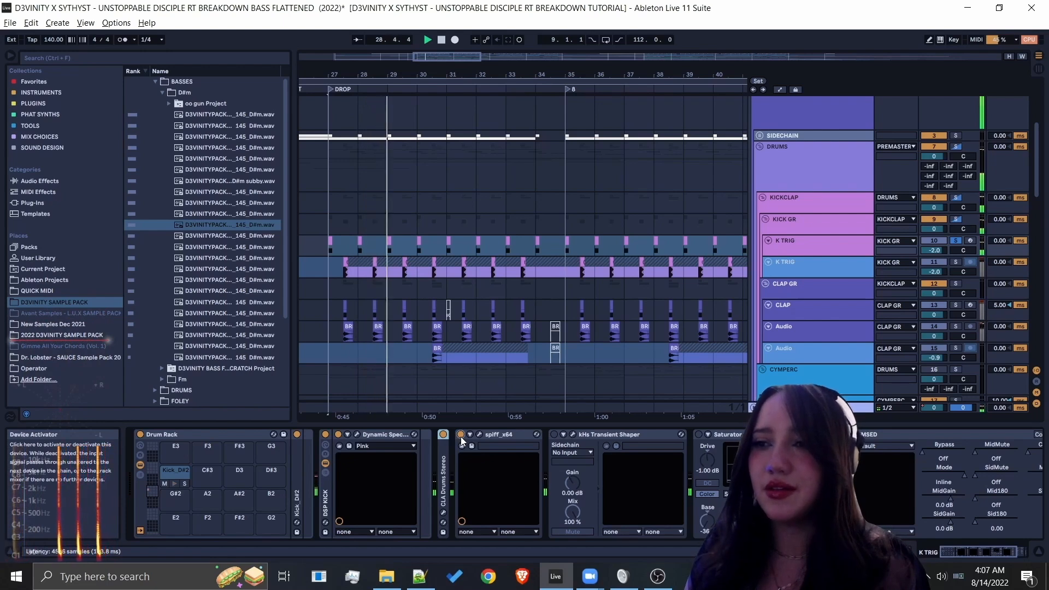
Open kHs Transient Shaper on K TRIG to examine its Attack, Pump and Speed settings, and fold the device.
click(587, 438)
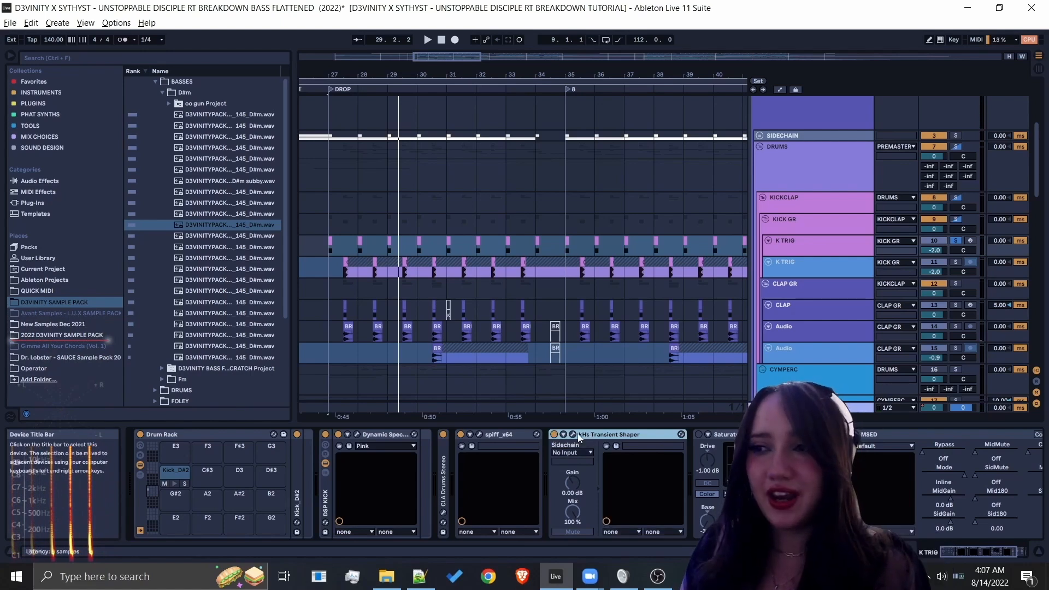
click(573, 436)
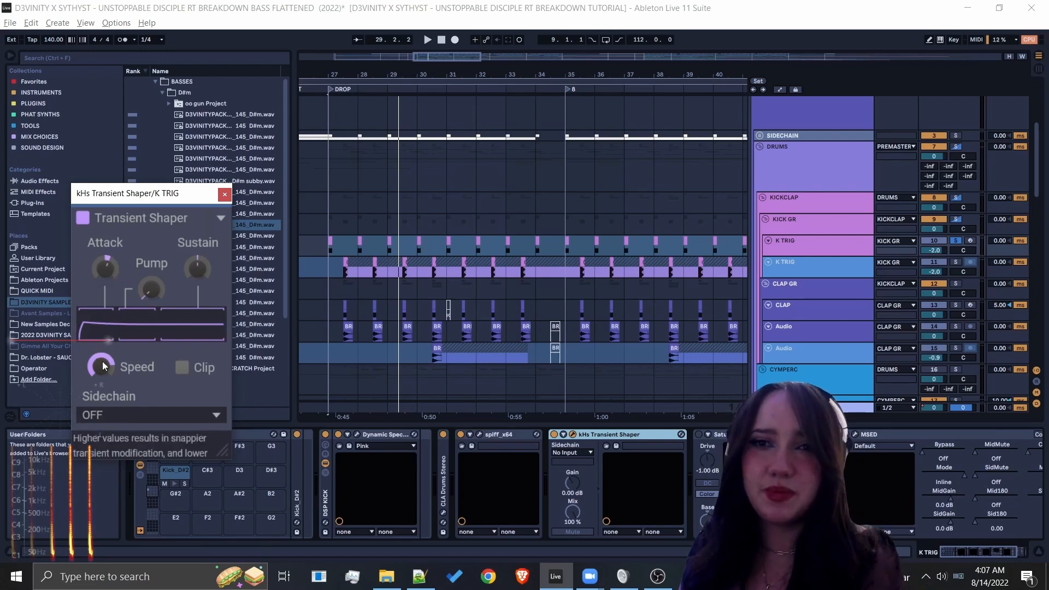
click(225, 195)
double_click(611, 435)
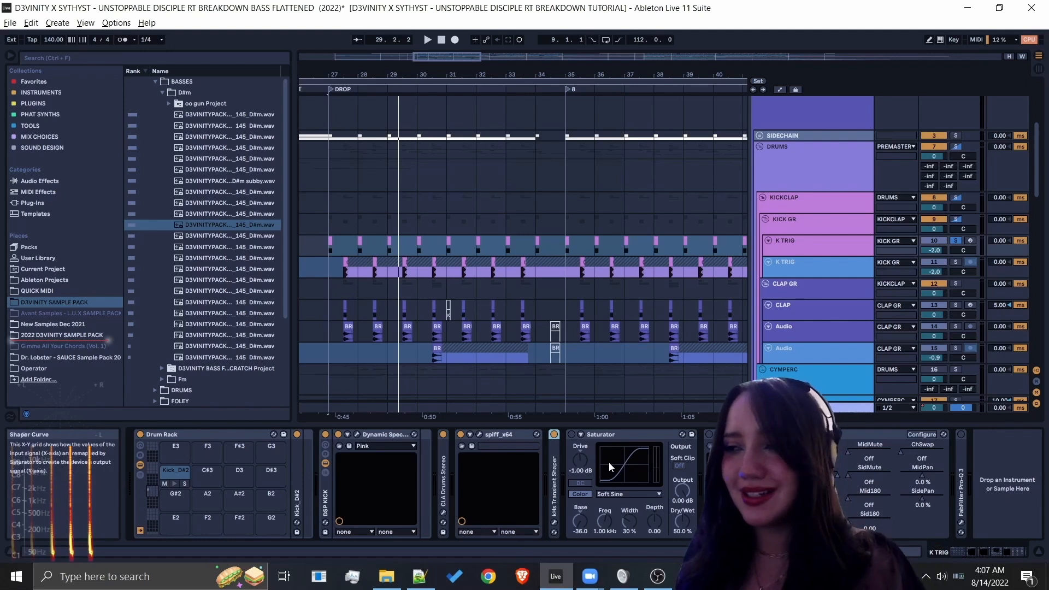
Play the soloed kick from the drop, comparing it with Saturator on K TRIG bypassed and switched on.
click(609, 434)
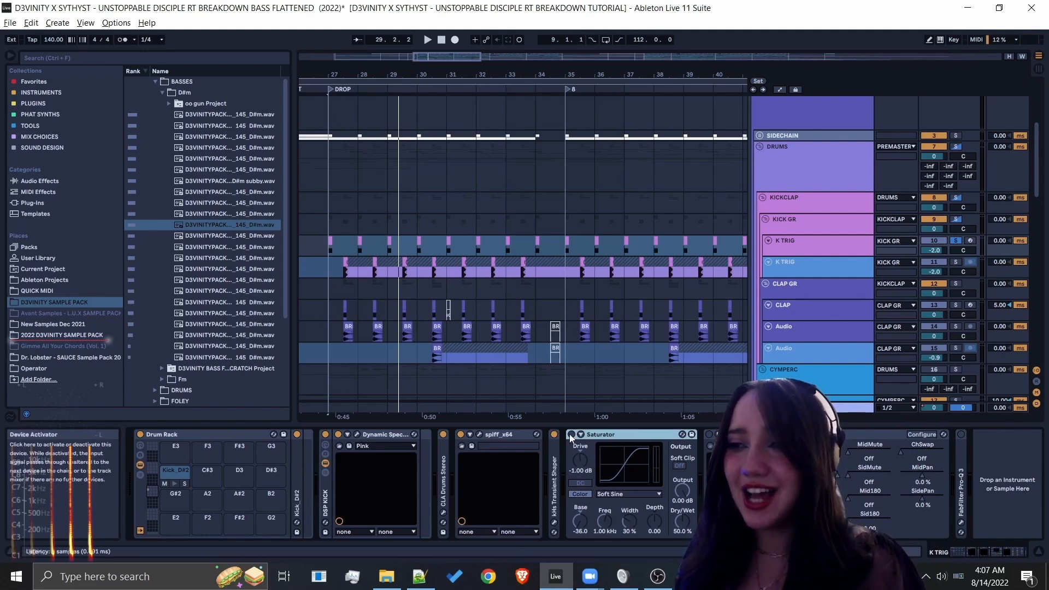
key(space)
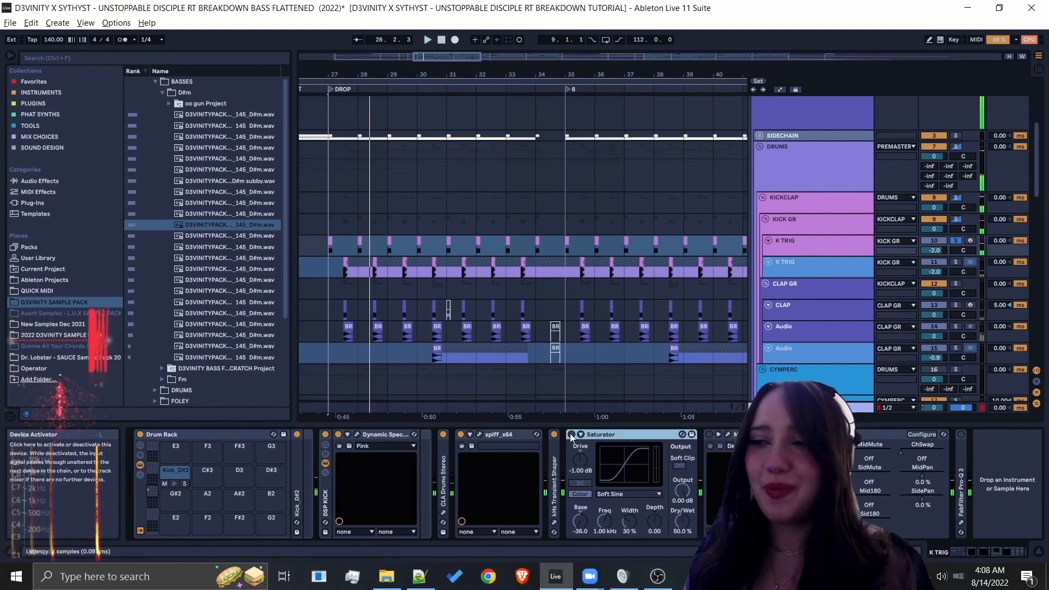
click(569, 434)
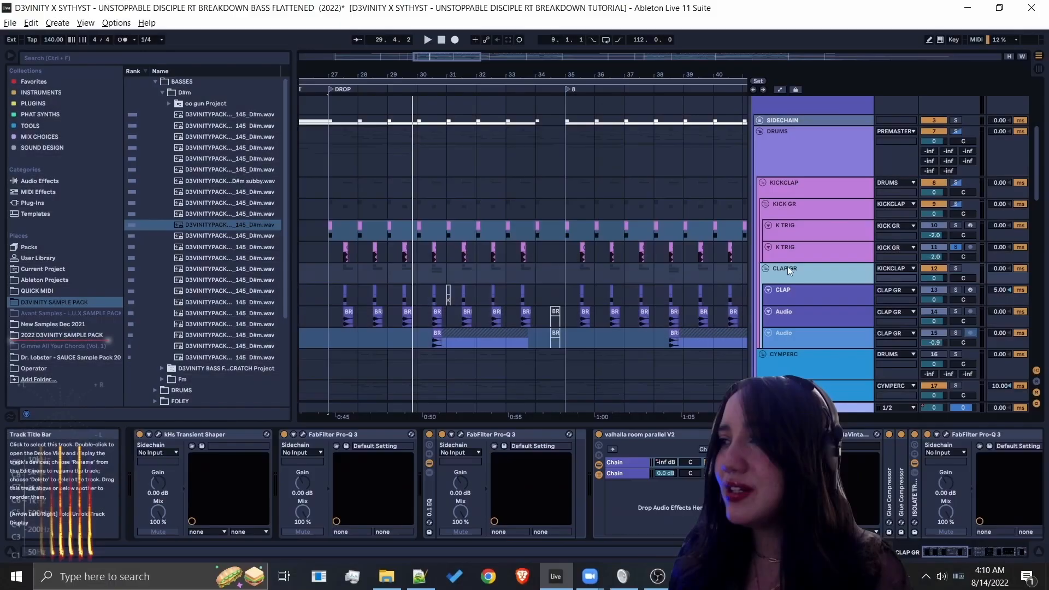
Show the CLAP track's devices, fold the RIDDIM CLAP sampler, and play the soloed clap from its first clip in the drop.
click(791, 290)
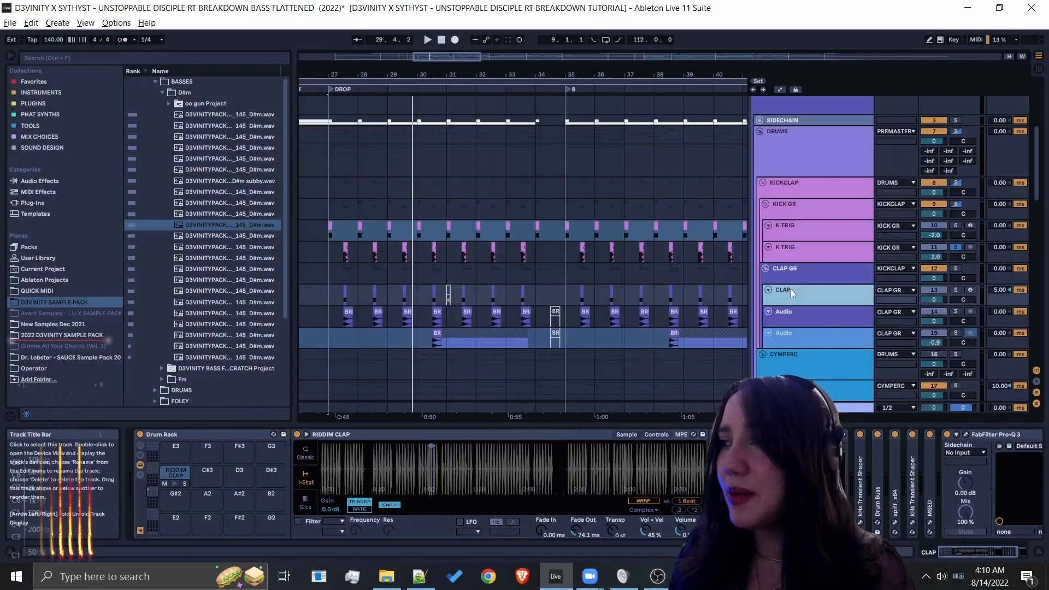
double_click(402, 437)
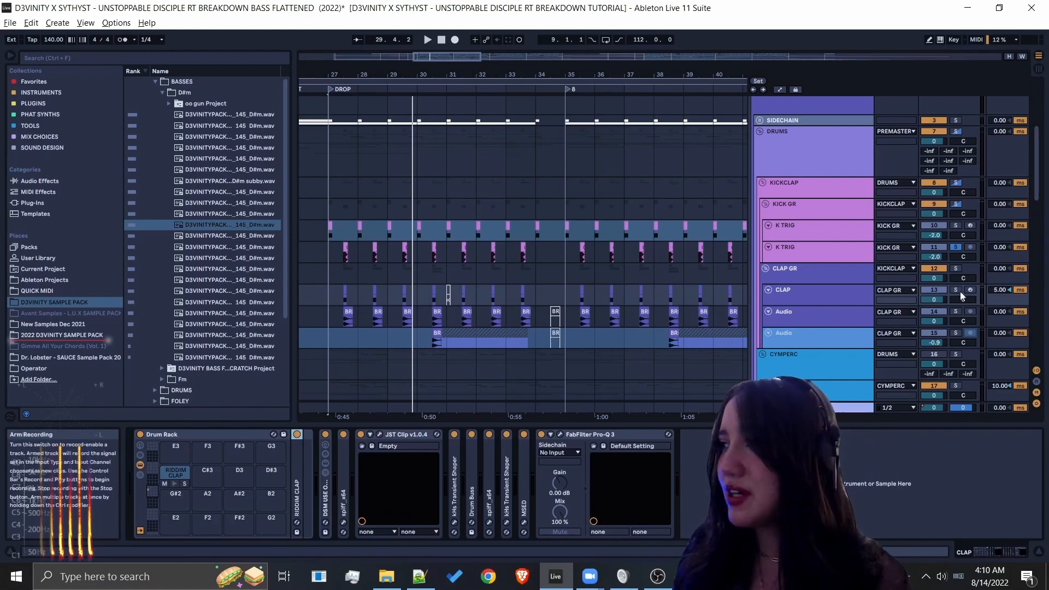
click(344, 298)
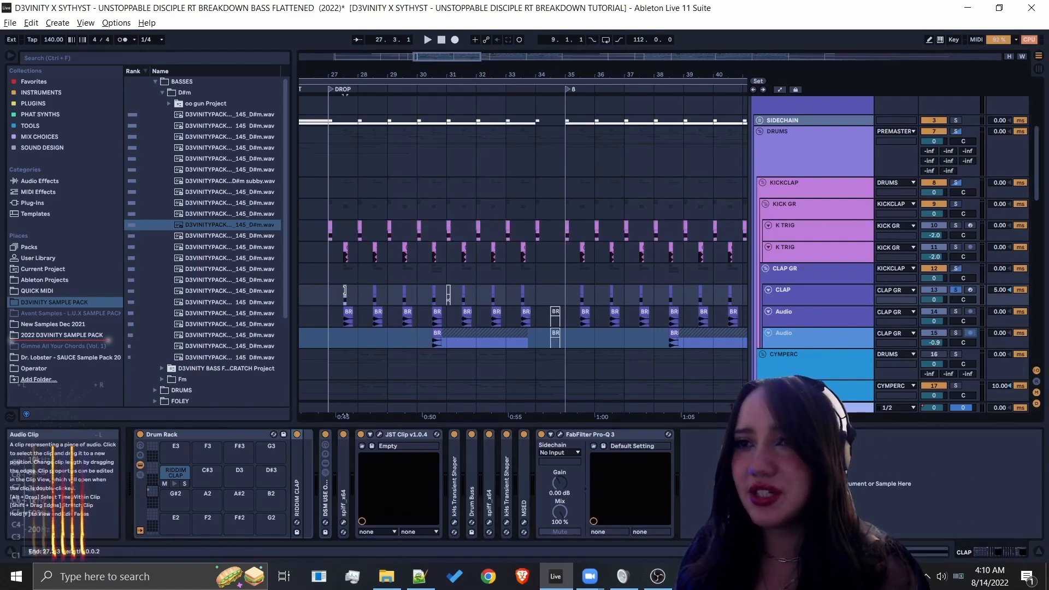
key(space)
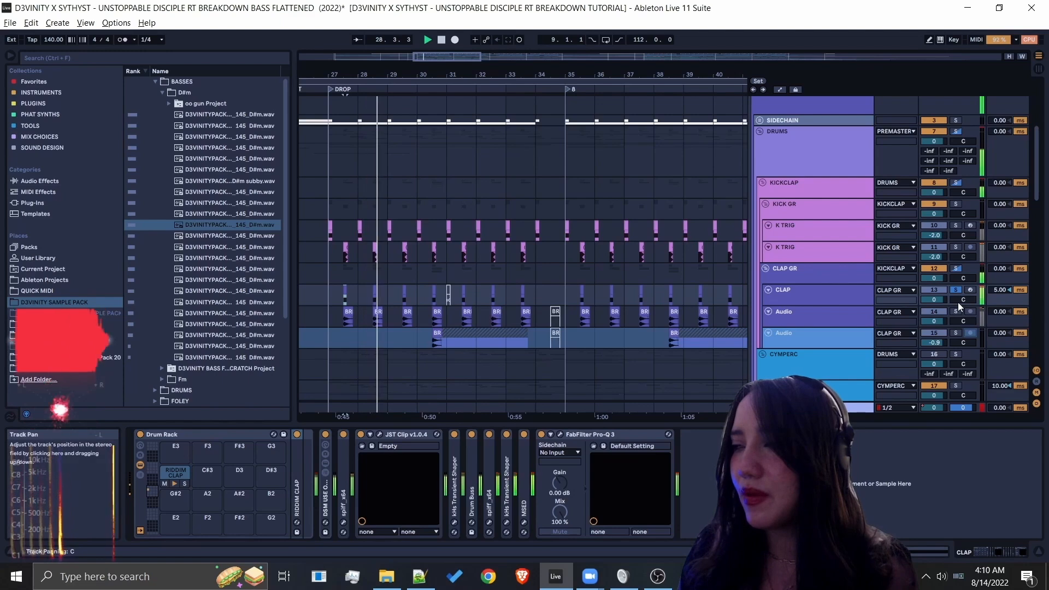
key(space)
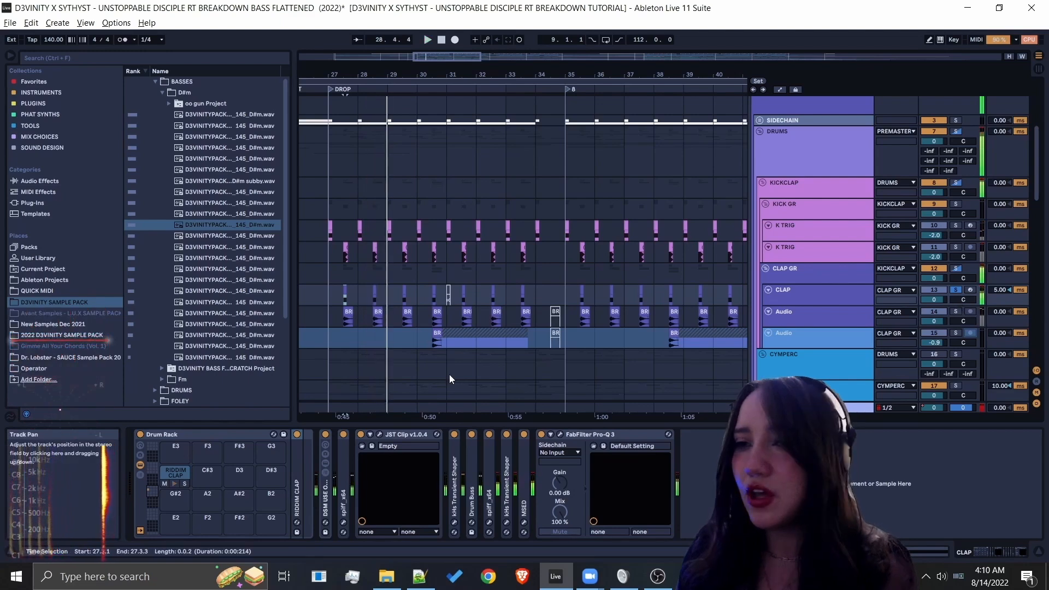
Bypass the CLAP effects from the DSM rack through FabFilter Pro-Q 3 and play the unprocessed clap.
click(327, 505)
shift+click(625, 436)
key(space)
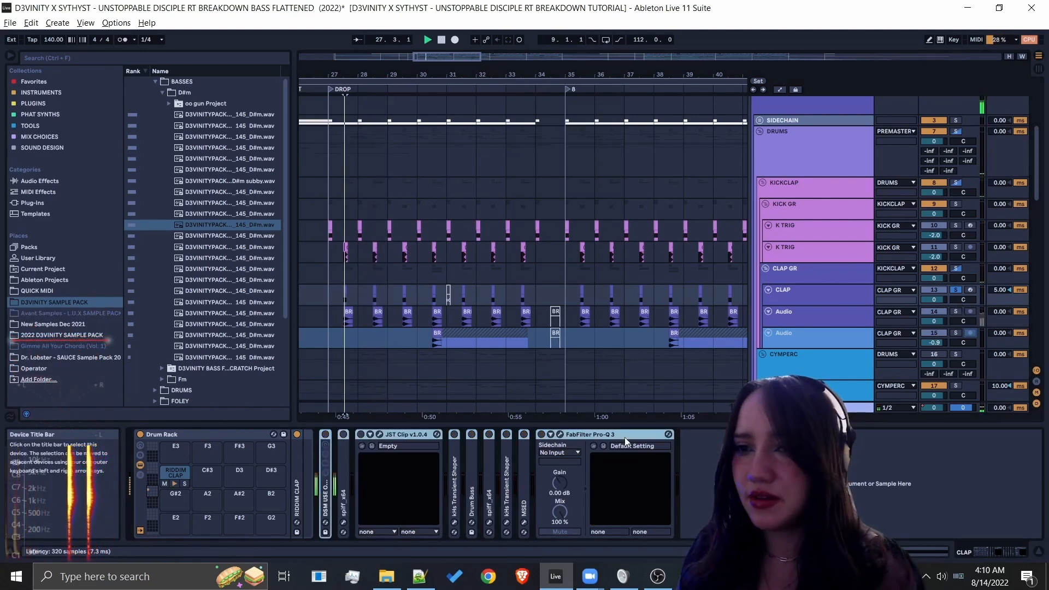
key(space)
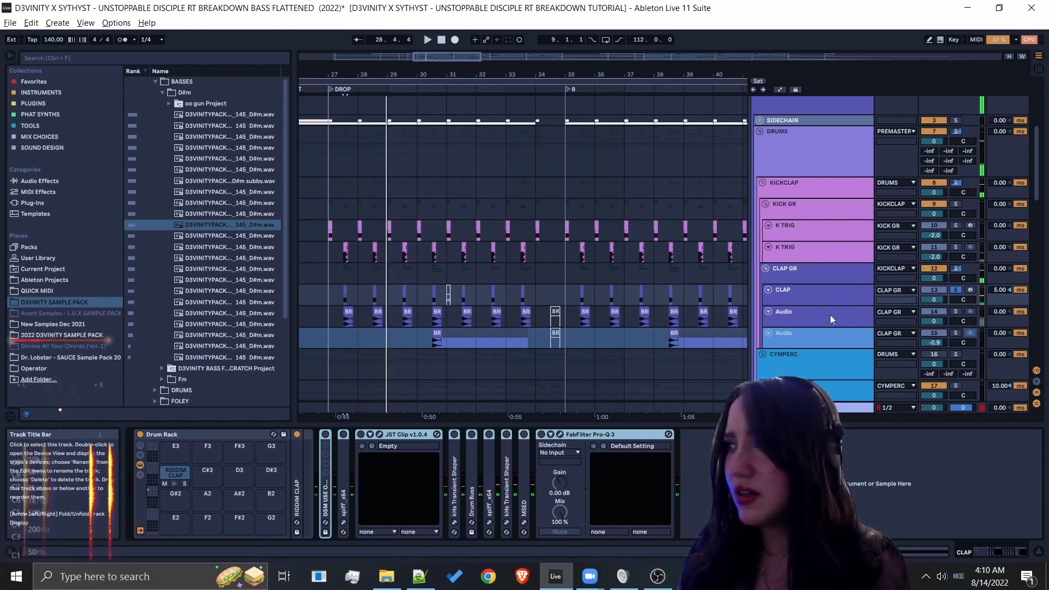
Enlarge the CLAP track's lane and replay the unprocessed clap from its first clip in the drop.
drag(827, 308, 825, 329)
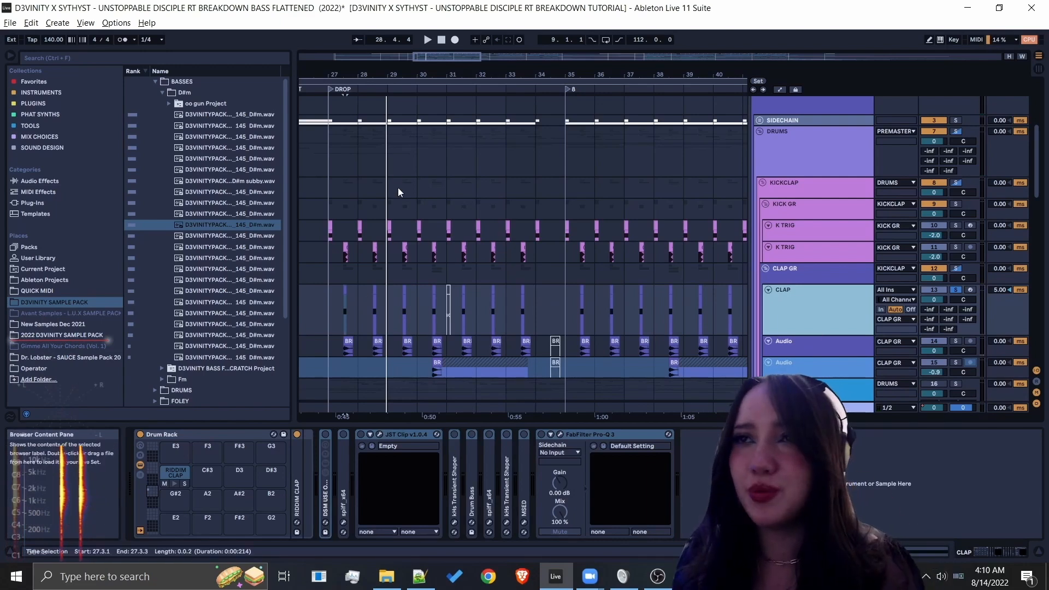
drag(356, 78, 356, 91)
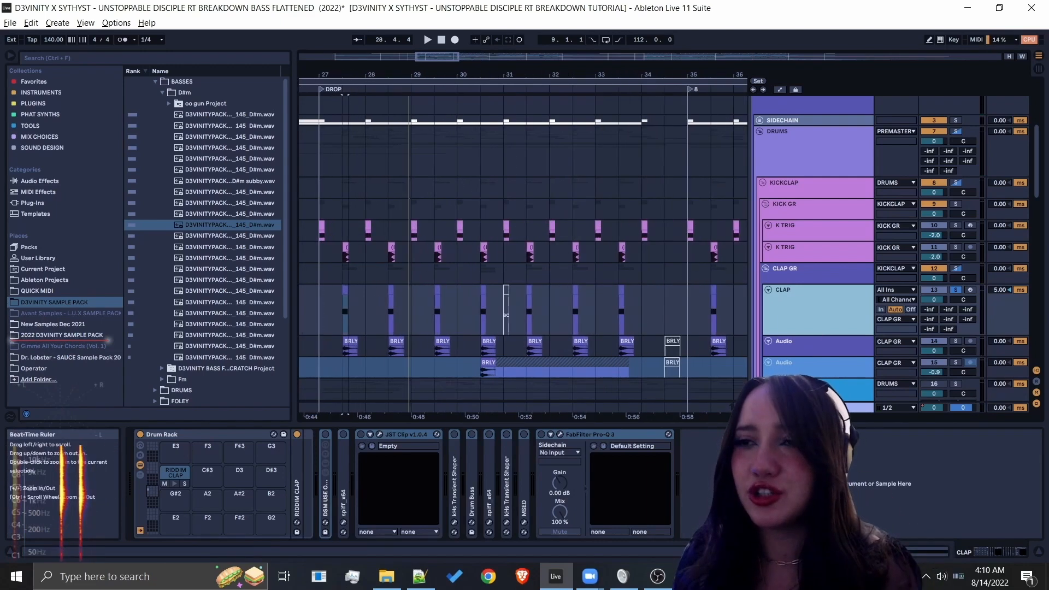
click(346, 302)
key(space)
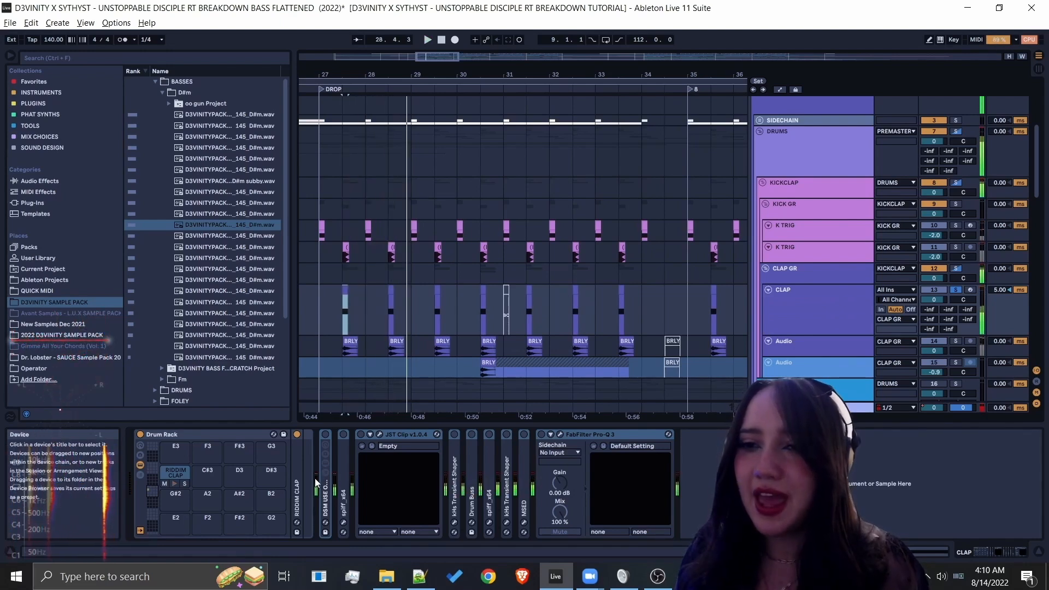
Unfold the DSM rack on CLAP, examine Dynamic Spectrum Mapper V2, and play the clap with the rack switched on.
double_click(319, 497)
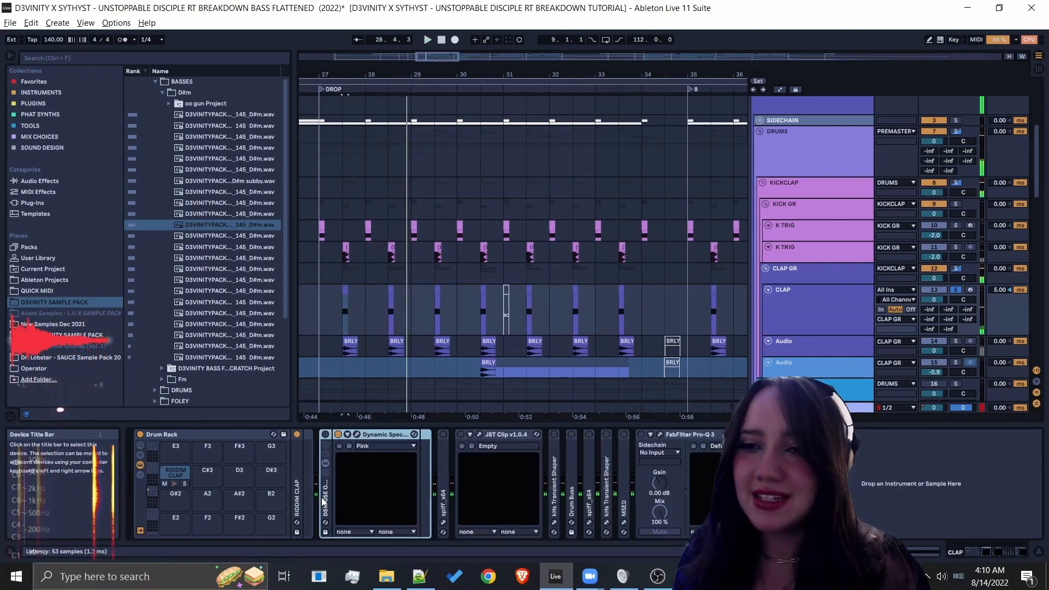
click(357, 434)
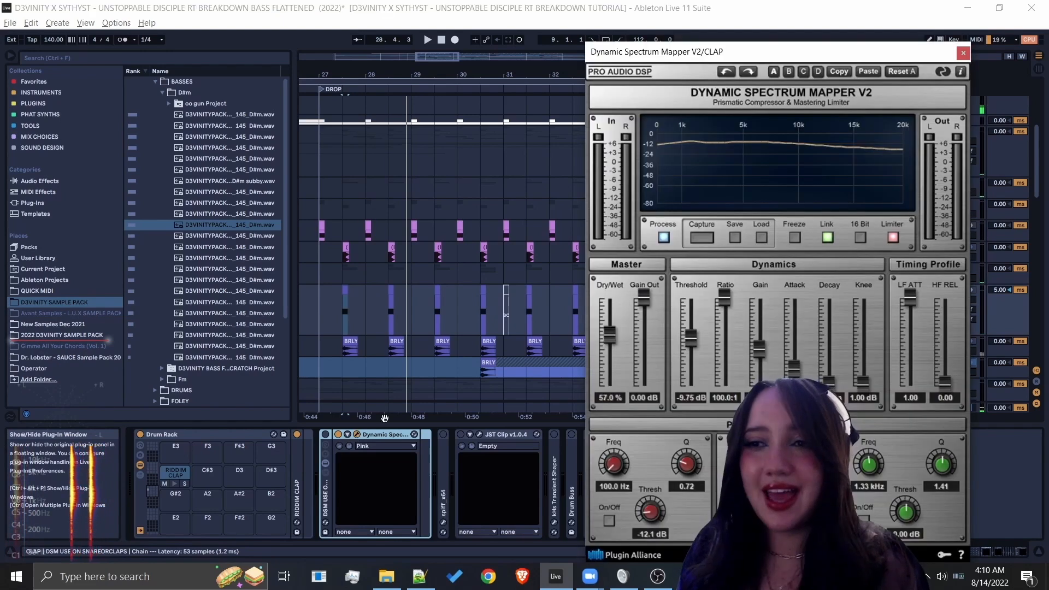
click(963, 54)
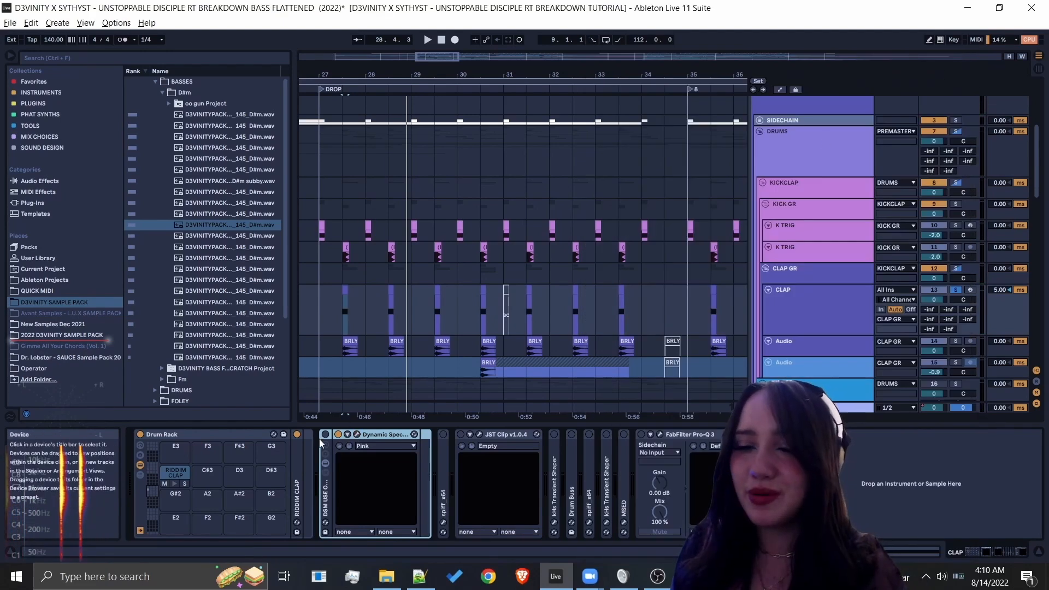
key(space)
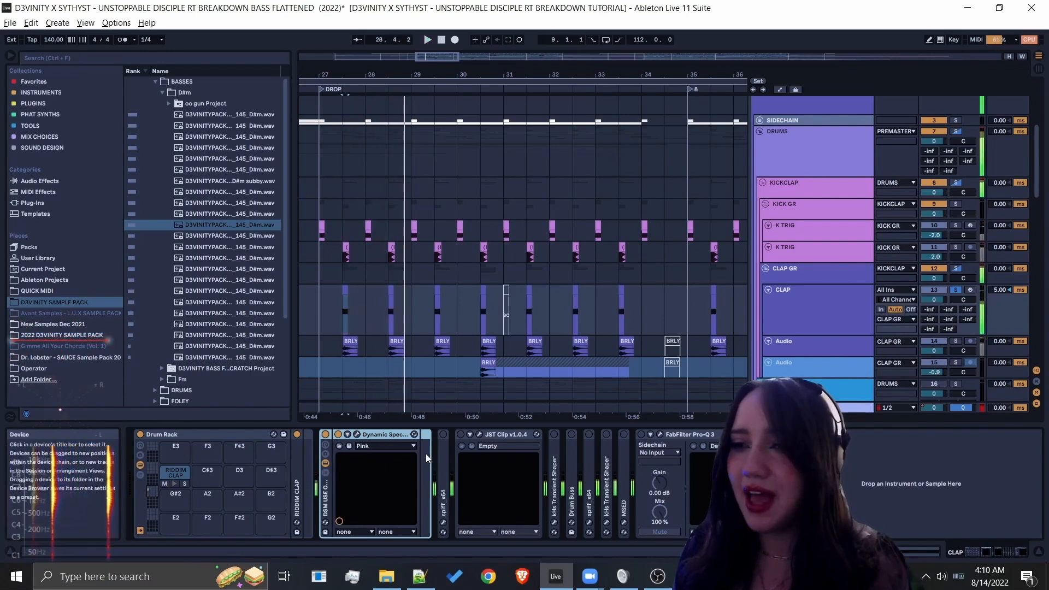
Open the first spiff on CLAP, examine its Beefy snare preset in boost mode while playing the clap, and fold the device.
double_click(444, 445)
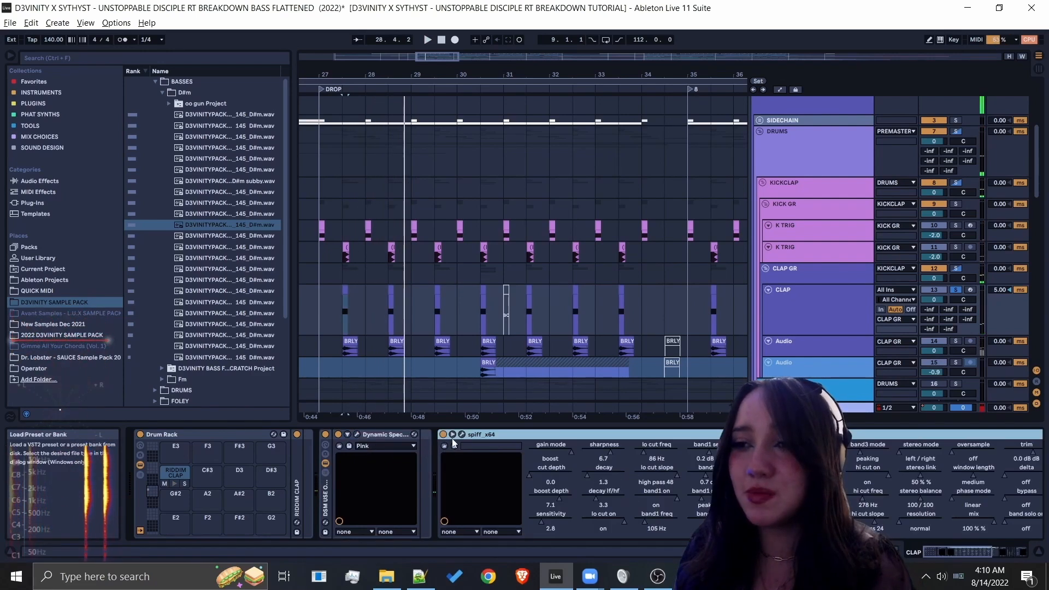
click(462, 436)
key(space)
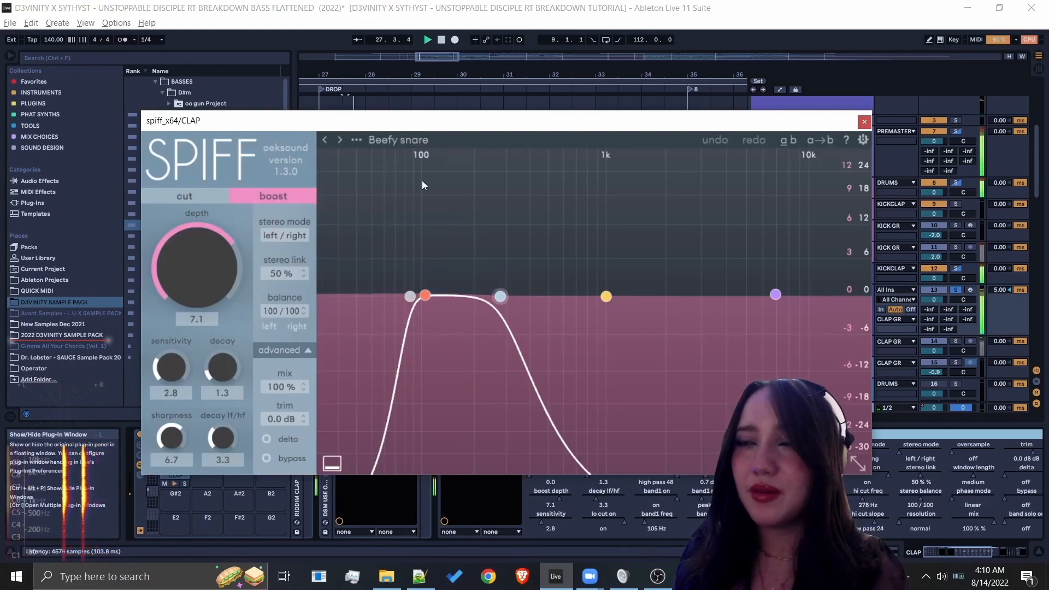
key(space)
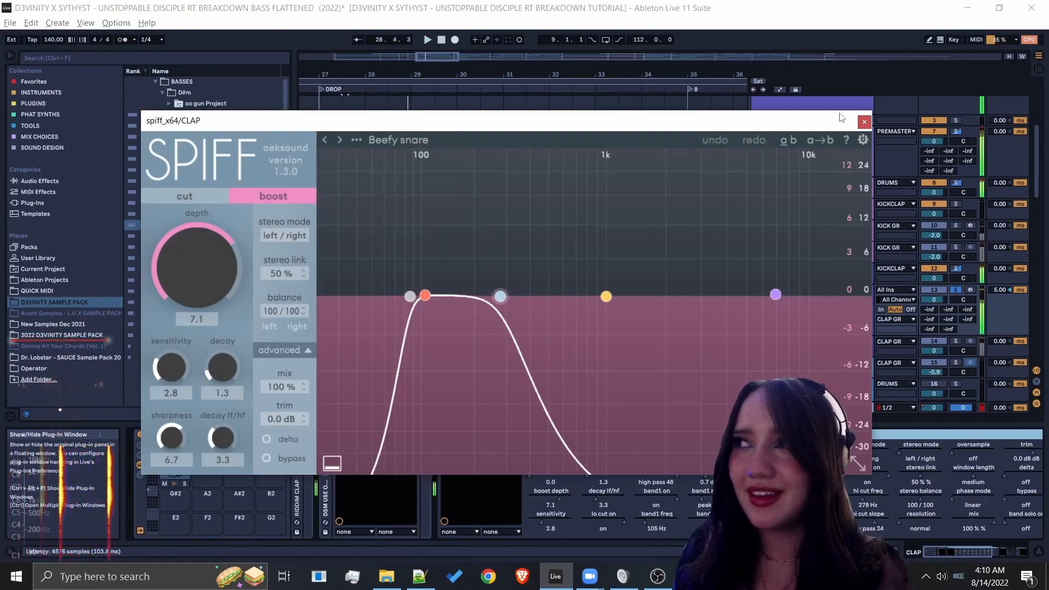
click(864, 121)
double_click(567, 431)
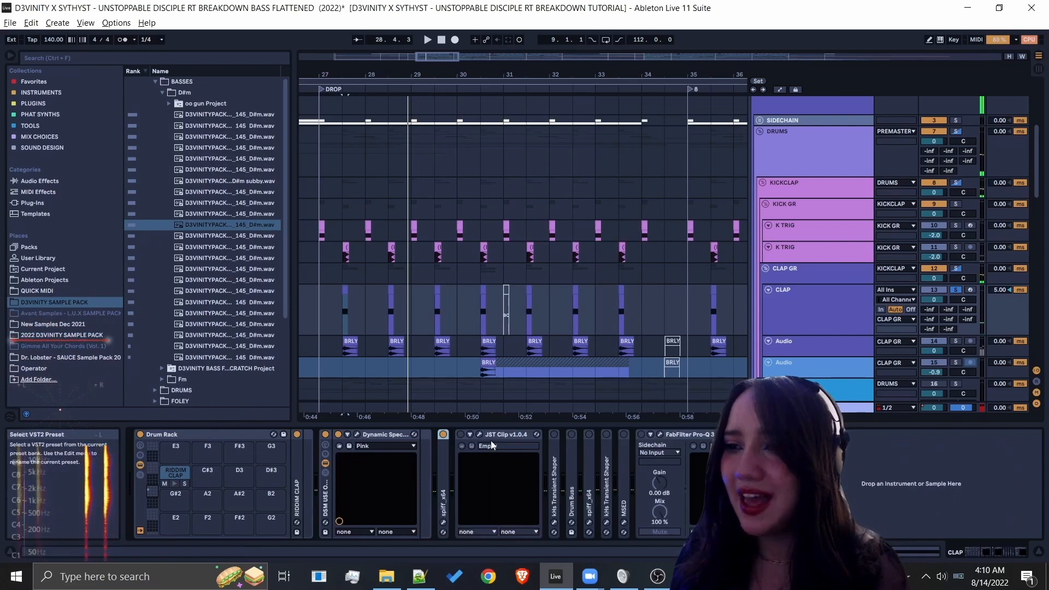
Open JST Clip on CLAP and examine its clipping and Mix settings while playing the clap.
click(479, 434)
key(space)
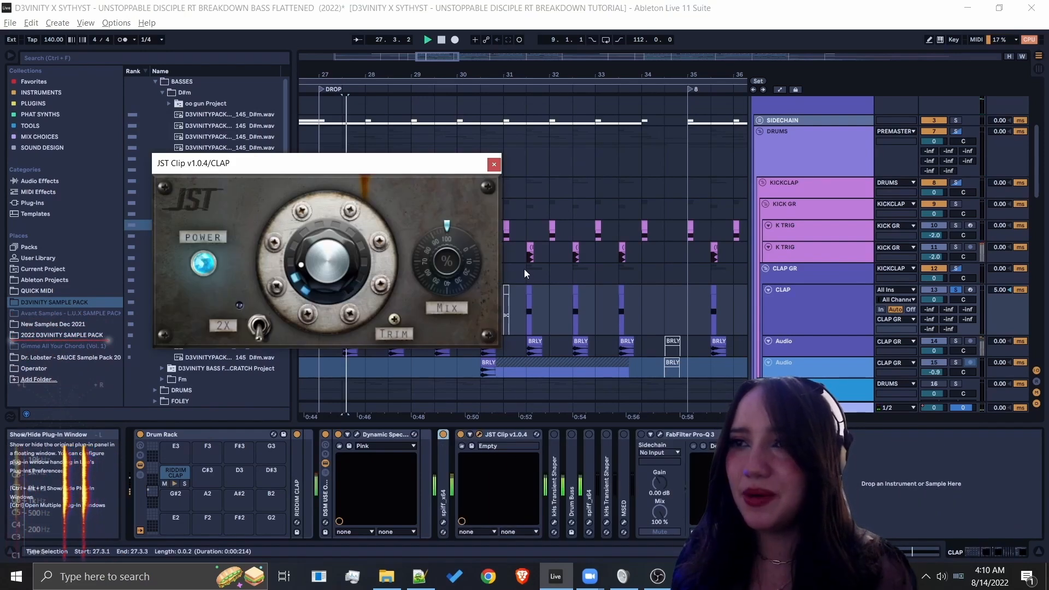
click(492, 164)
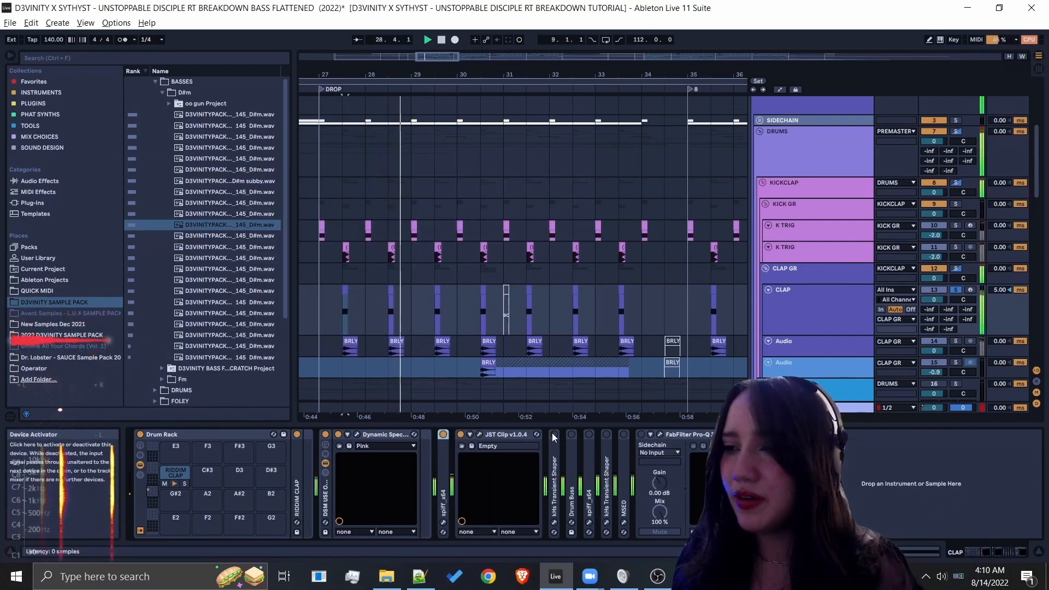
Open the first kHs Transient Shaper on CLAP, examine its Attack, Pump, Sustain and Speed settings, and fold the device.
double_click(557, 458)
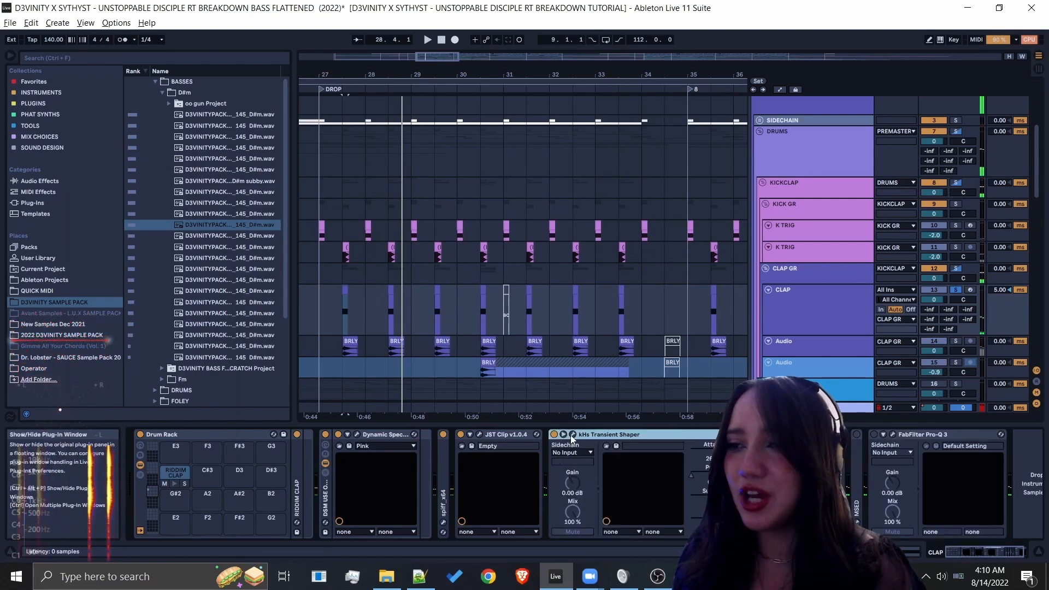
click(572, 434)
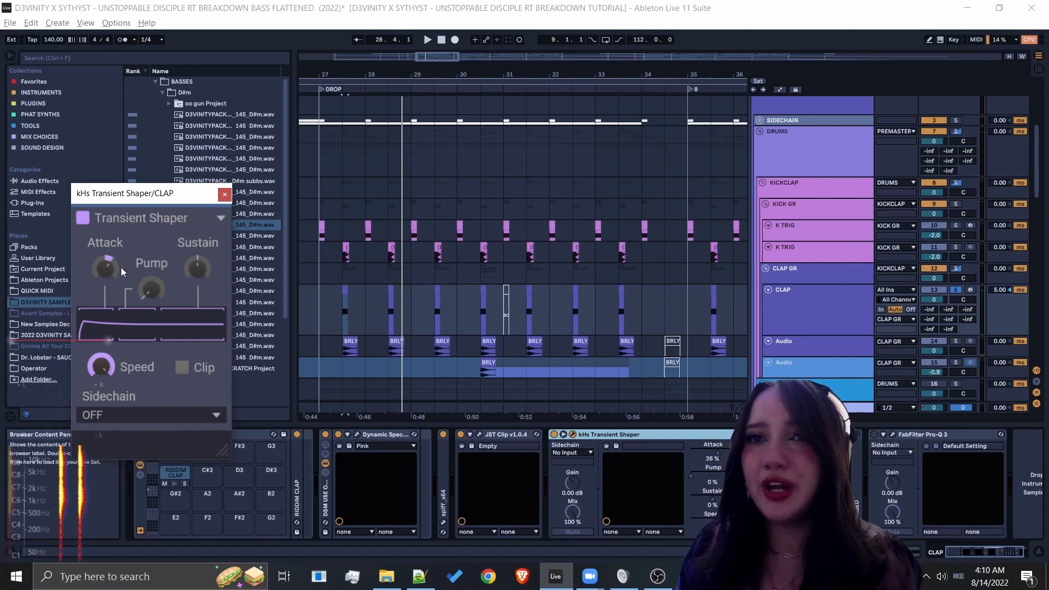
click(225, 194)
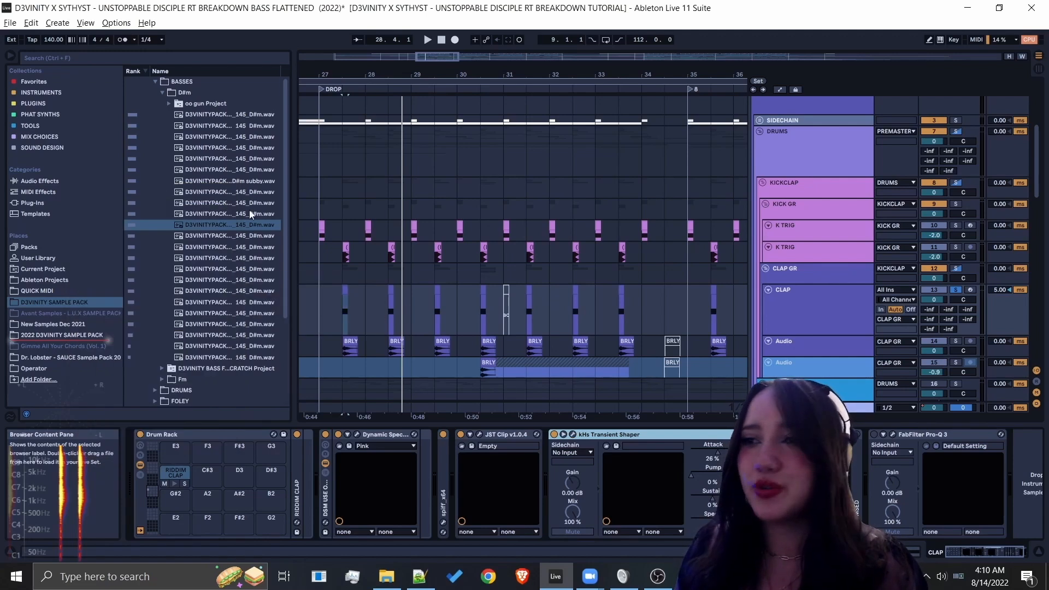
double_click(596, 437)
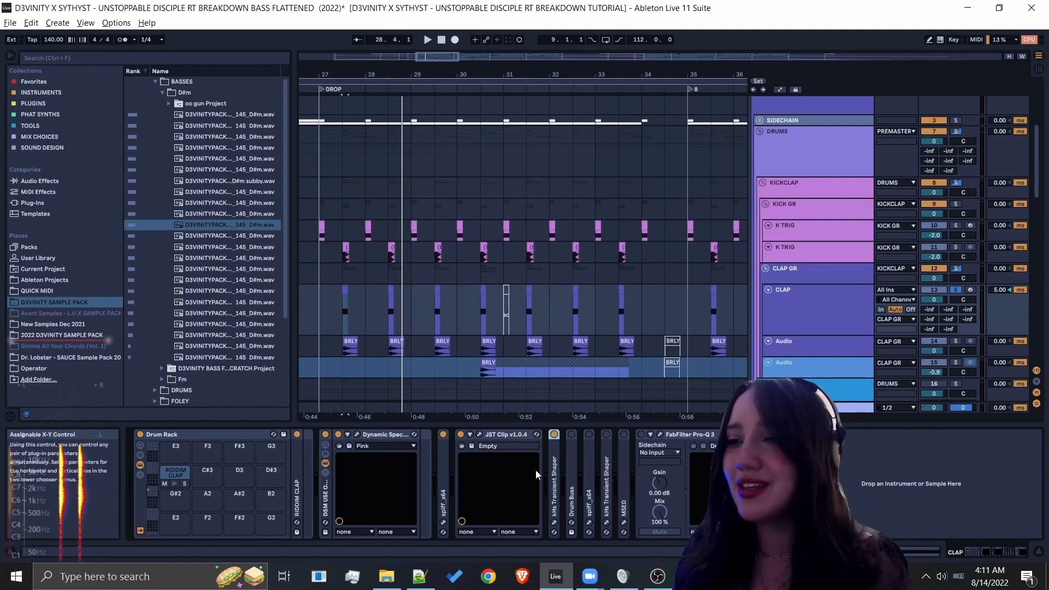
Examine Drum Buss's settings and the second spiff's boost curve on CLAP, folding each device after viewing it.
double_click(572, 456)
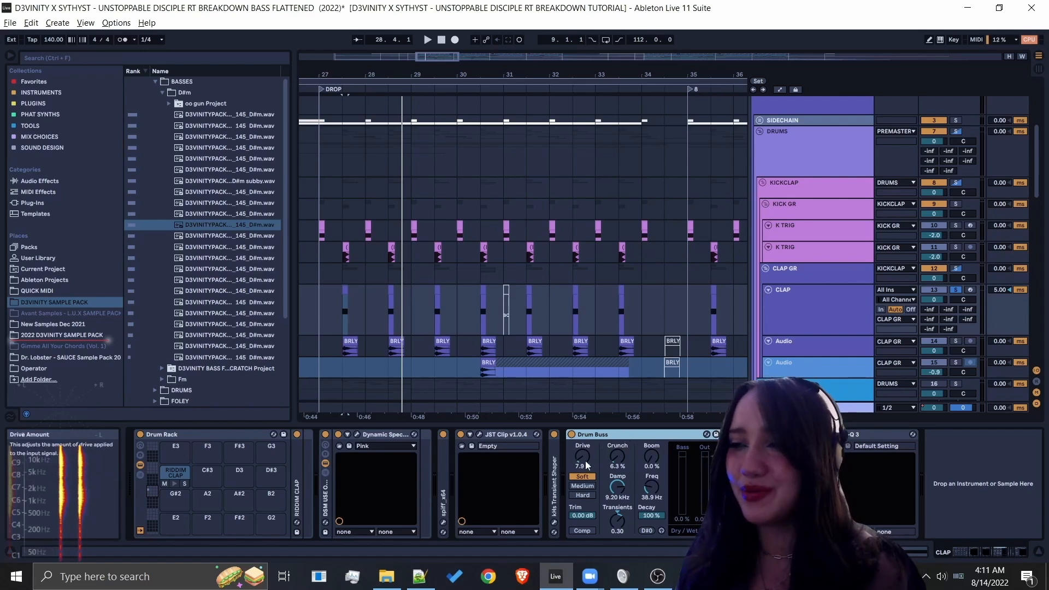
double_click(588, 436)
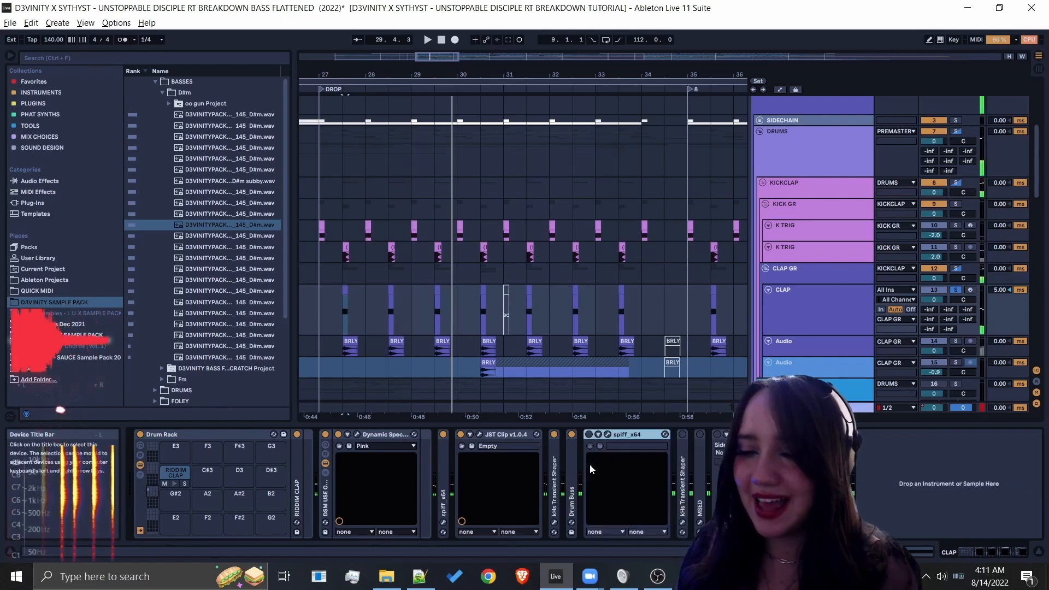
click(606, 436)
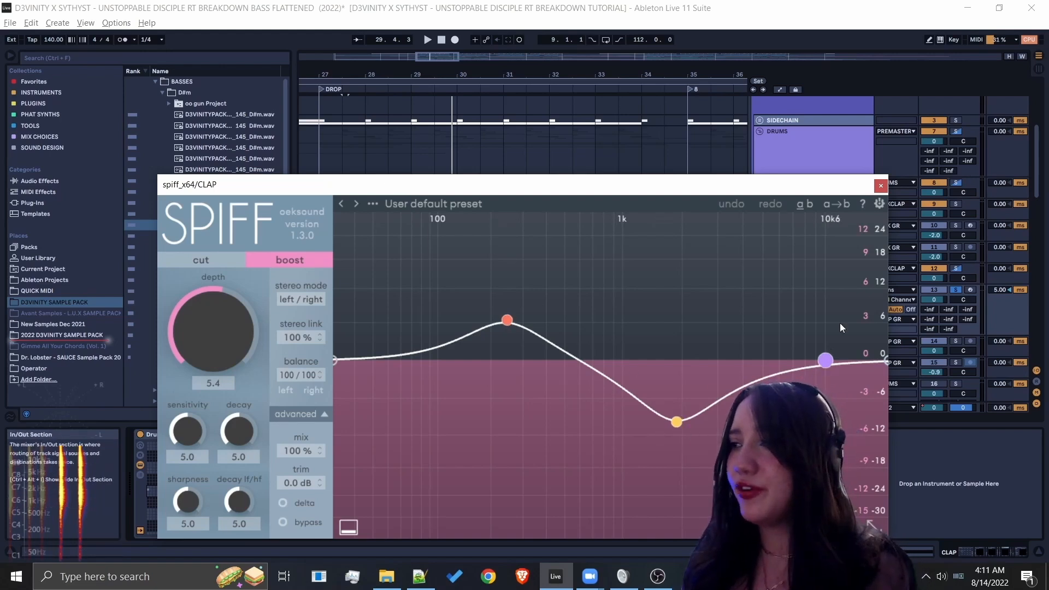
click(881, 186)
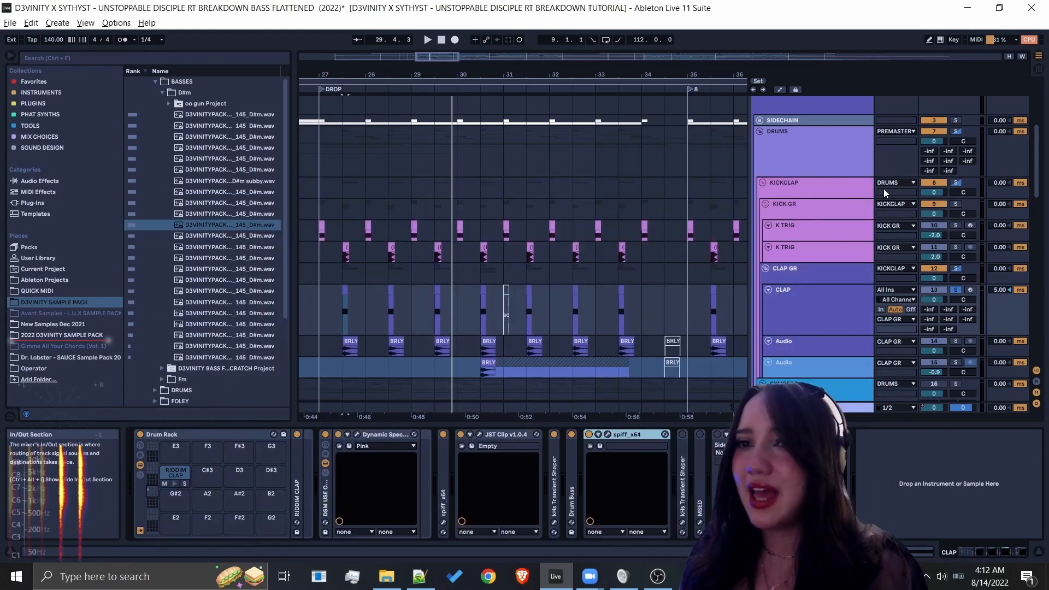
double_click(622, 436)
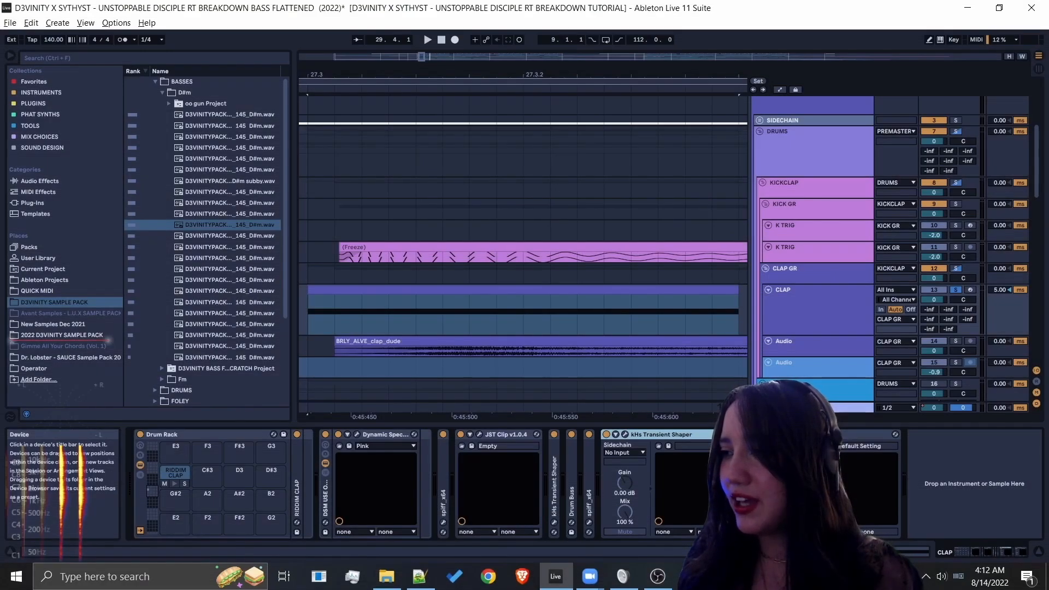
Open MSED on CLAP, examine its Mid Gain and Side Gain settings, and fold the device.
double_click(752, 475)
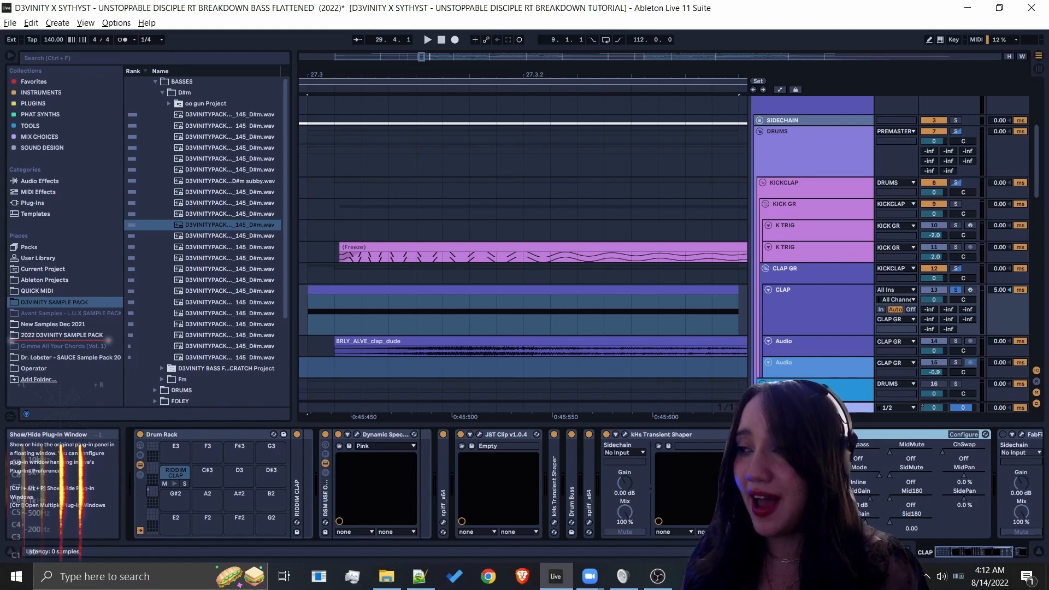
click(770, 434)
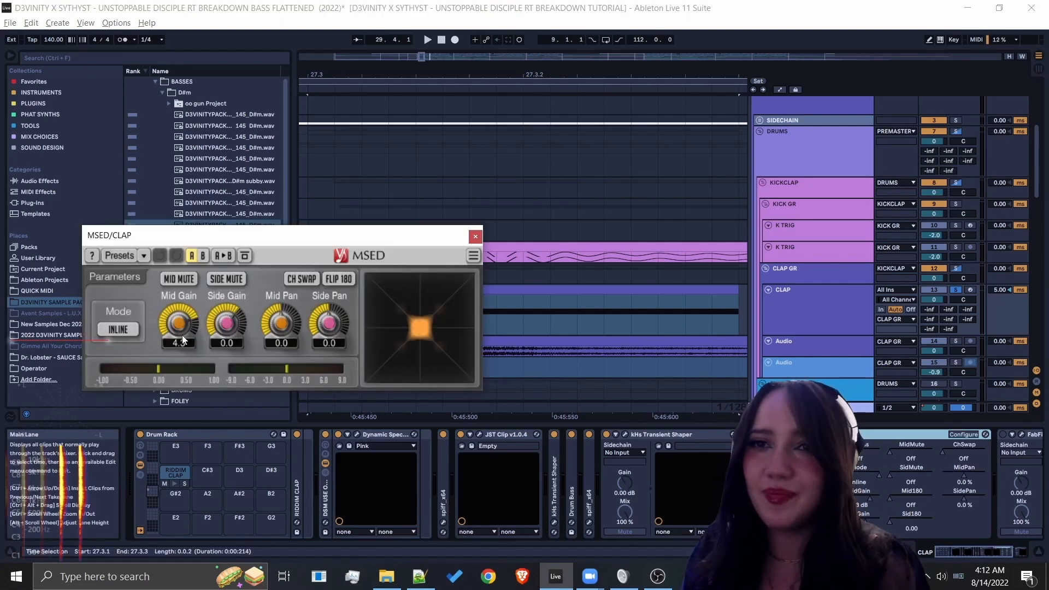
click(476, 237)
key(Delete)
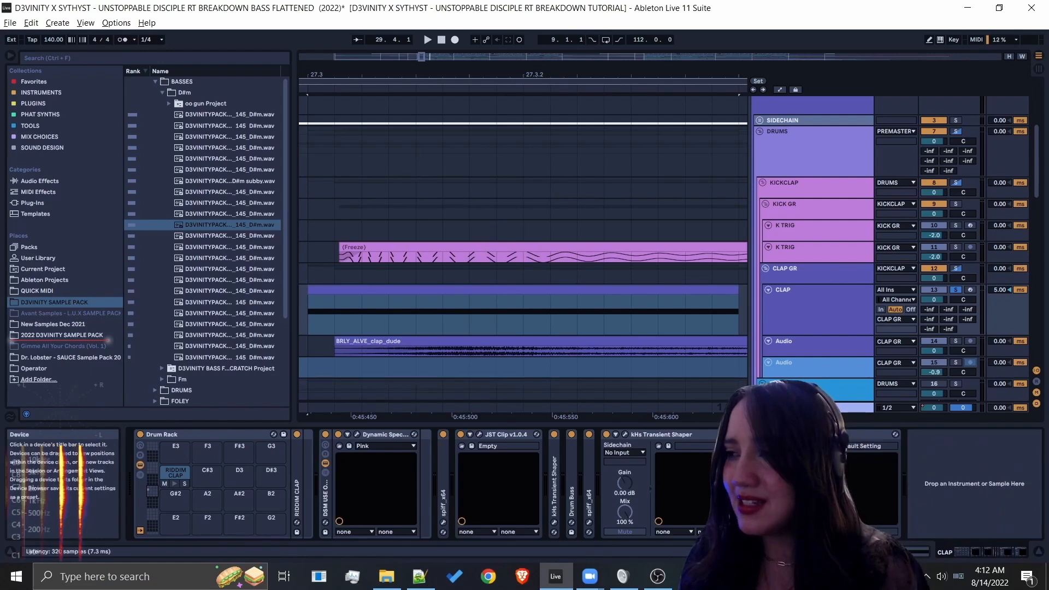
Examine the Pro-Q 3 EQ curve on CLAP, close its window, and briefly check the second K TRIG's device chain.
click(787, 435)
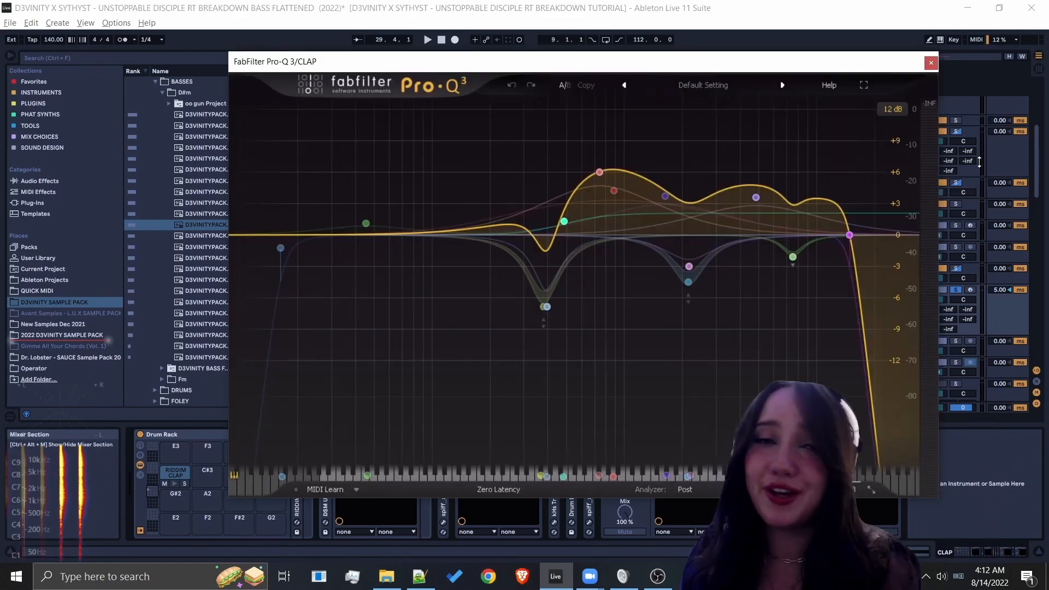
click(931, 63)
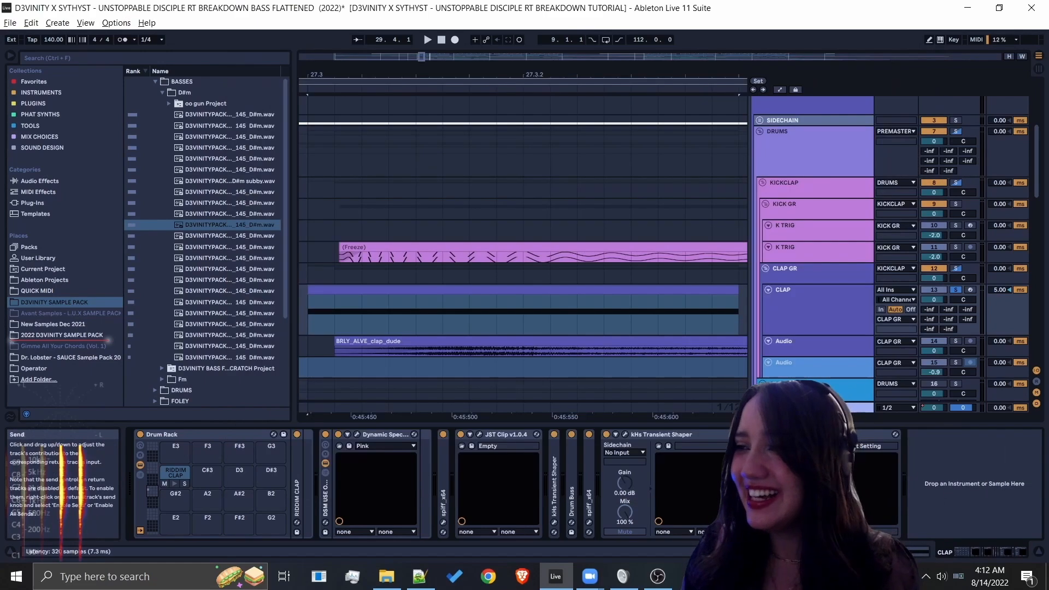
click(801, 270)
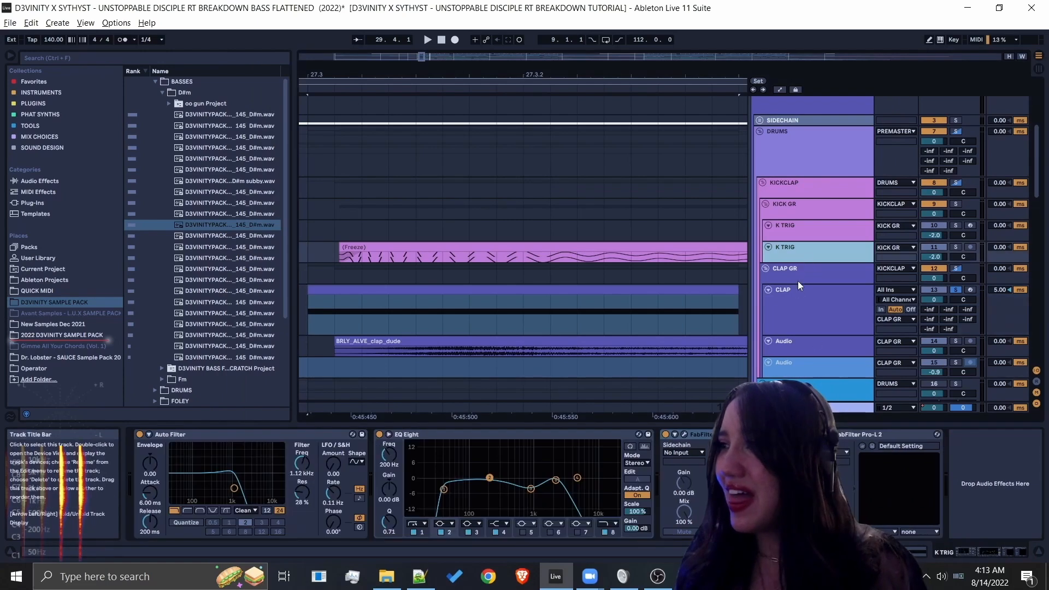
click(796, 301)
Unfold MSED in CLAP's device chain to view its mid and side parameters.
scroll(786, 339, down, 2)
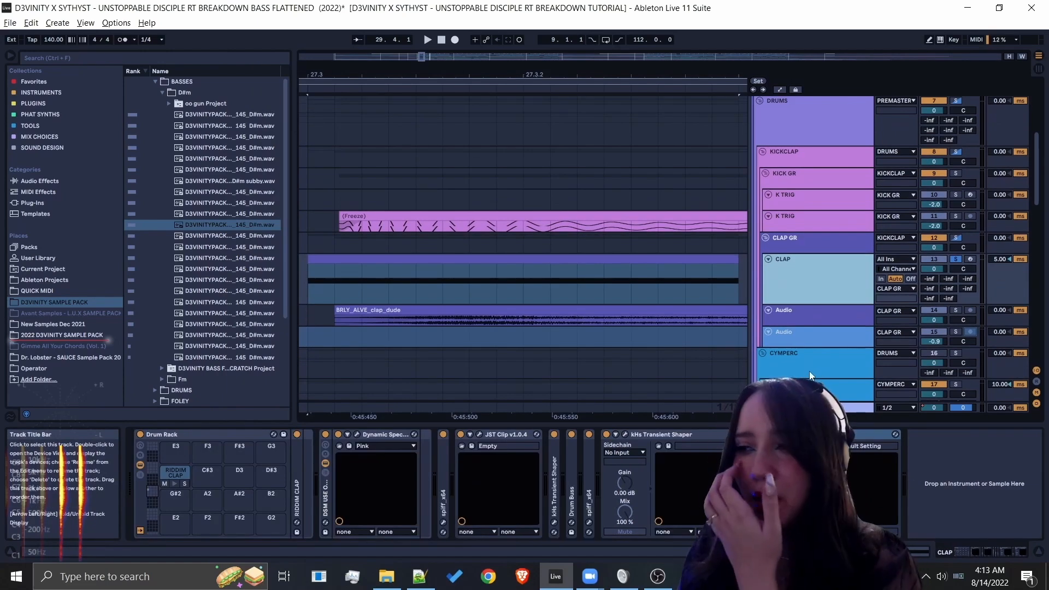
click(813, 435)
double_click(753, 464)
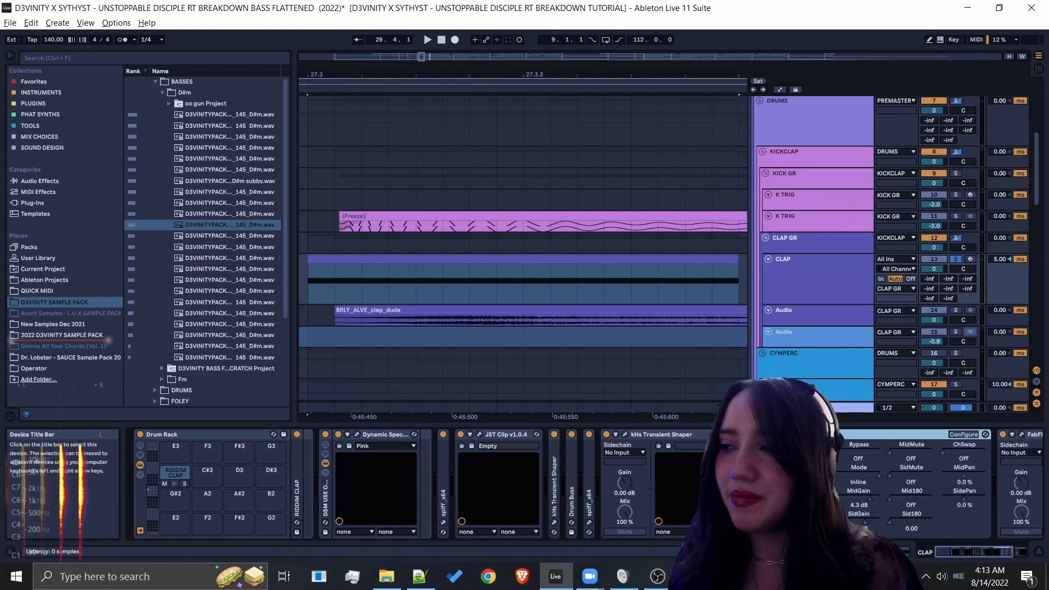
click(769, 435)
click(476, 236)
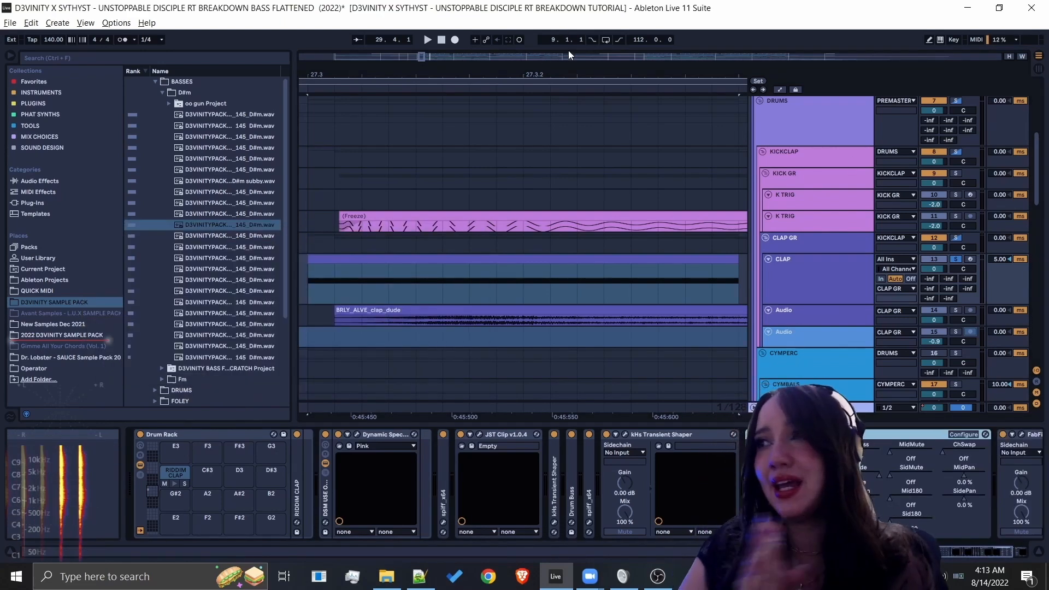
Compare the frozen K TRIG clip's start with the CLAP clip's start around bar 27.3.
drag(580, 74, 576, 42)
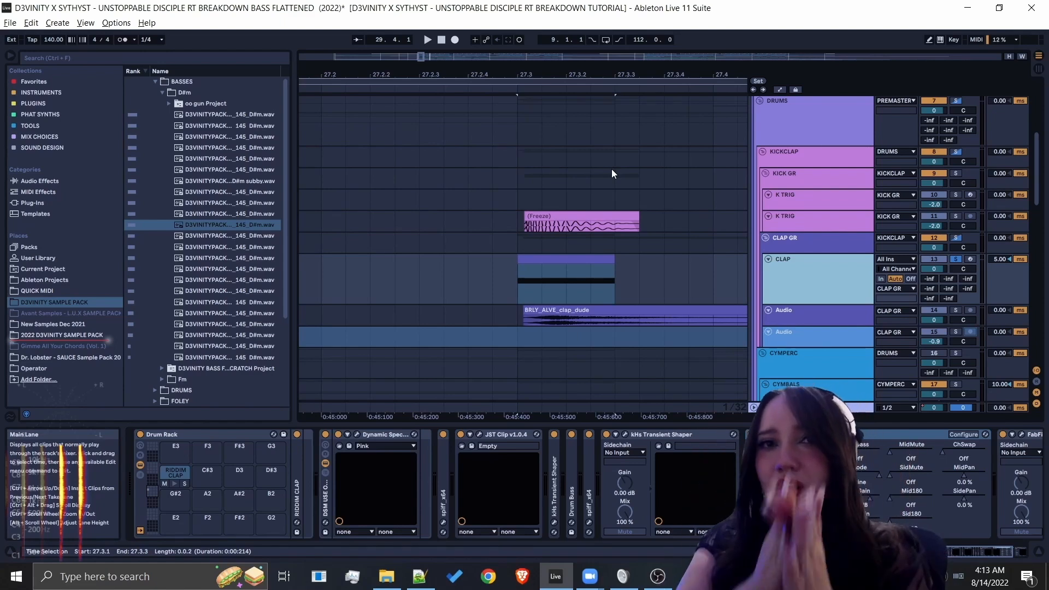
scroll(636, 191, down, 3)
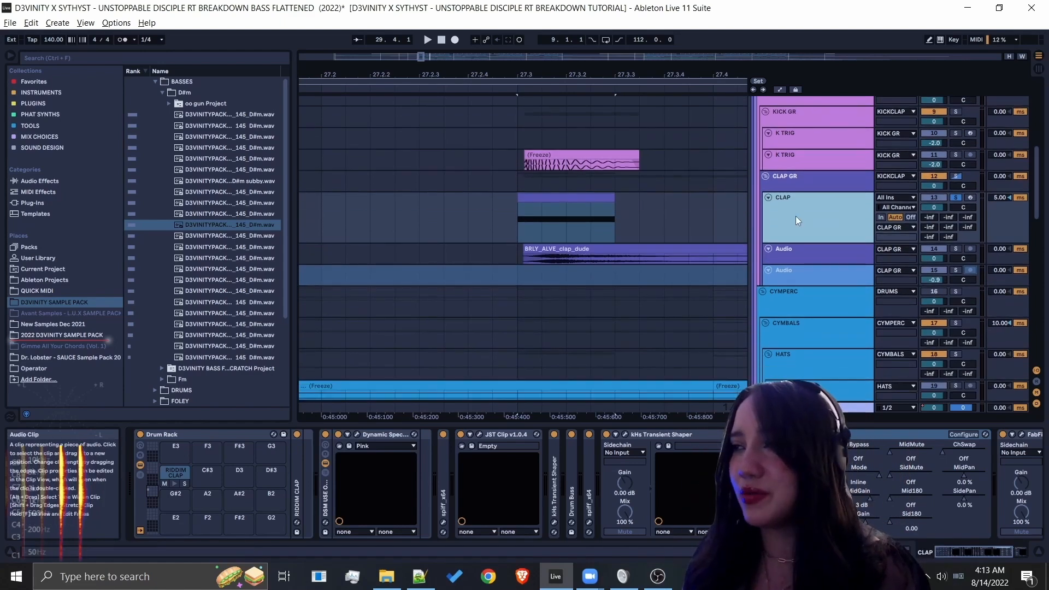
scroll(536, 167, up, 2)
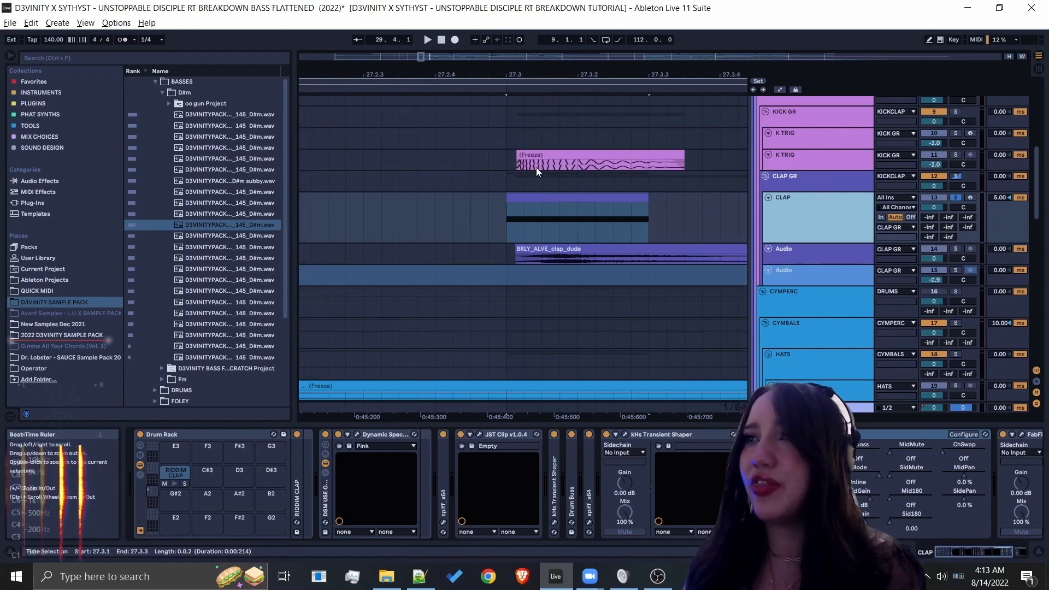
click(539, 143)
click(538, 154)
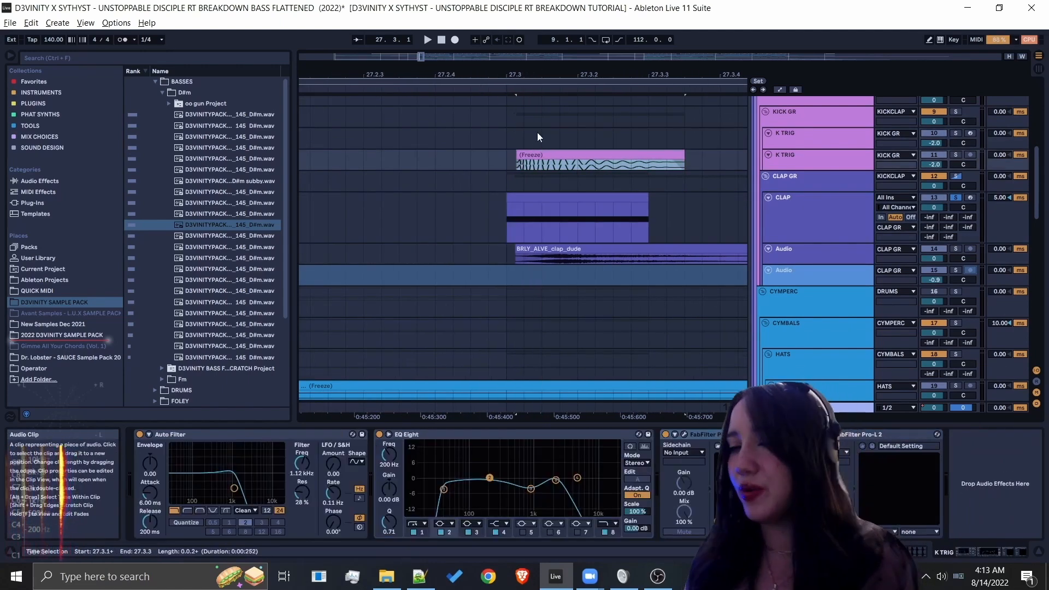
scroll(537, 141, up, 3)
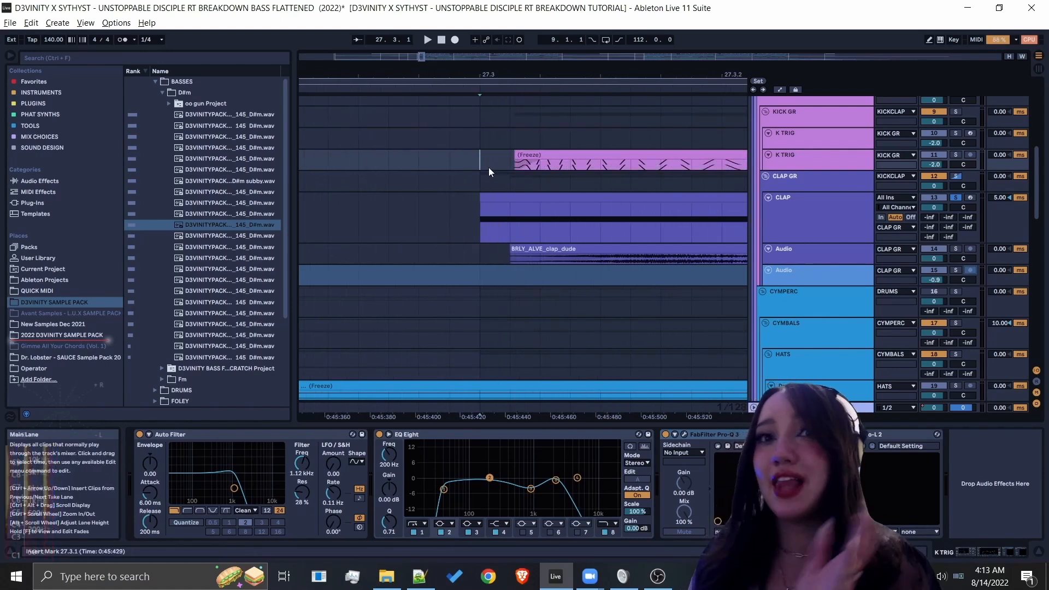
Select the BRLY_ALVE_clap_dude clip and compare its start timing with the CLAP and K TRIG clips near bar 27.3.
scroll(602, 225, down, 1)
click(574, 235)
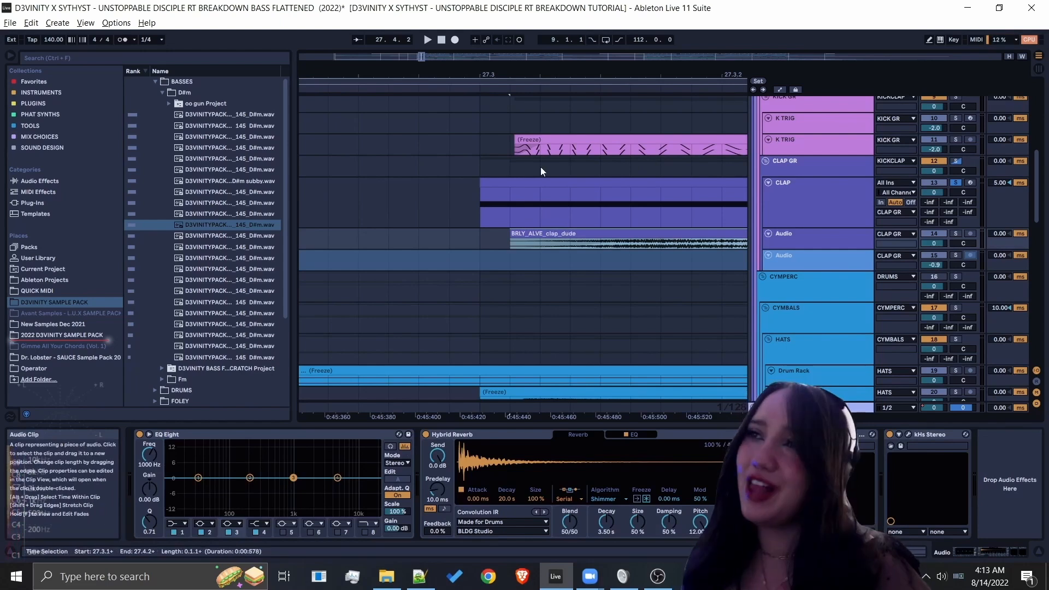
drag(560, 74, 551, 92)
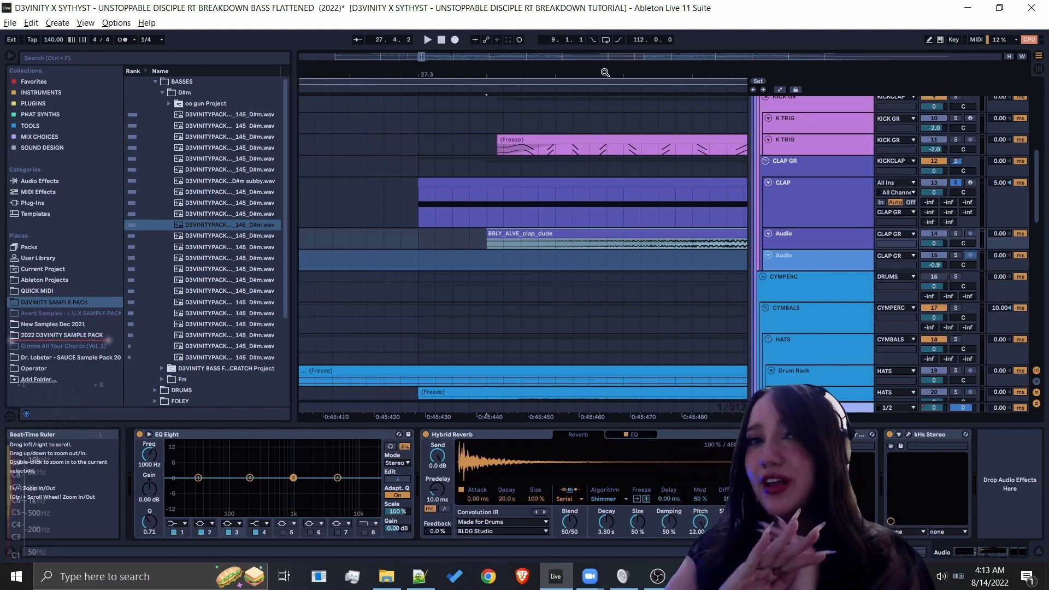
drag(605, 73, 602, 73)
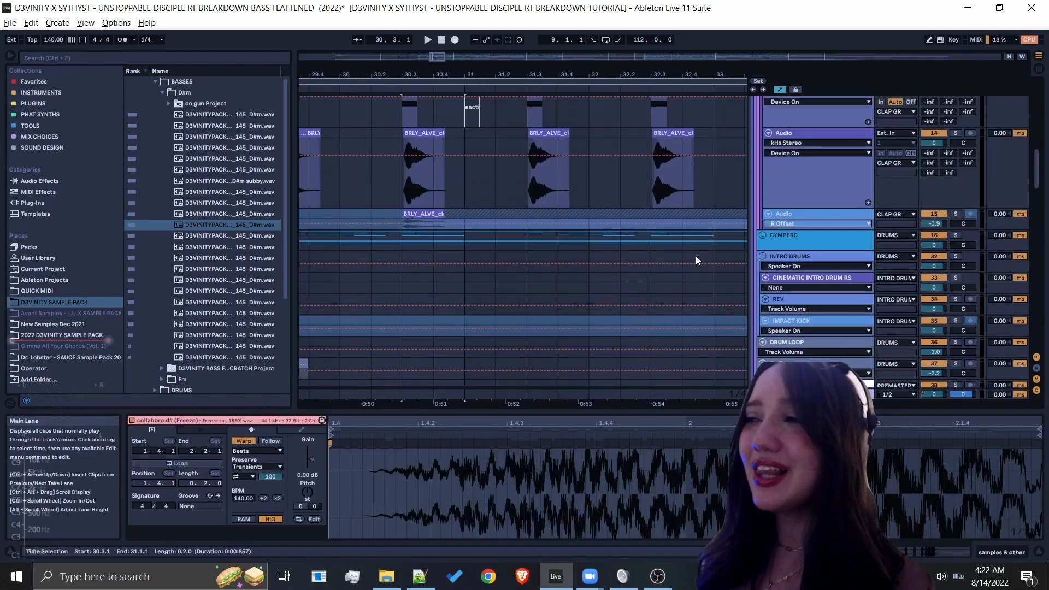
Locate the samples & other track and examine its Track Panning automation over the collabbro d# clips from bar 30.3.
scroll(696, 256, down, 4)
scroll(696, 256, down, 8)
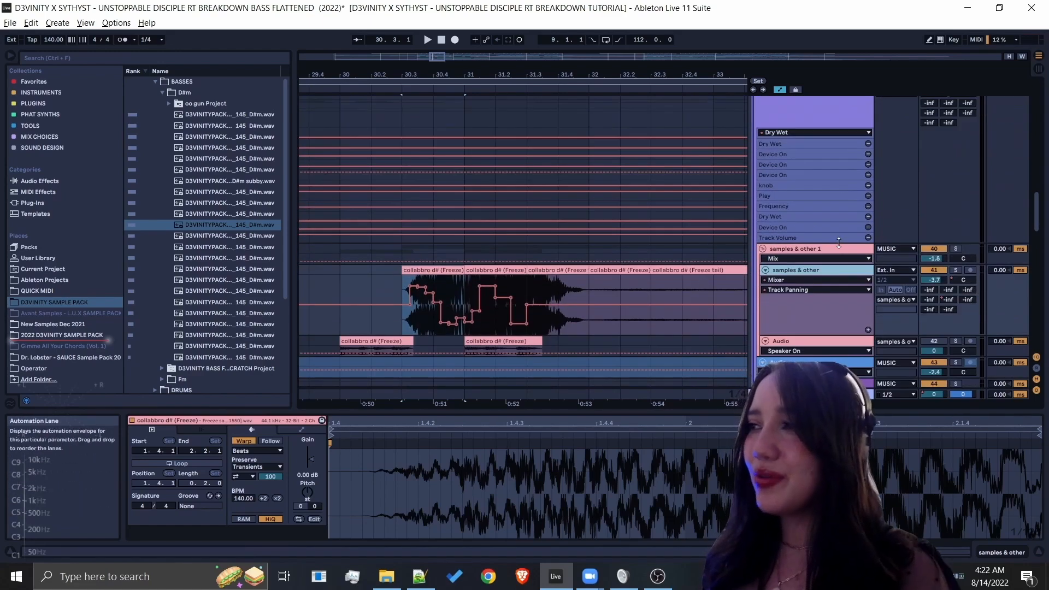
scroll(838, 243, down, 3)
click(426, 234)
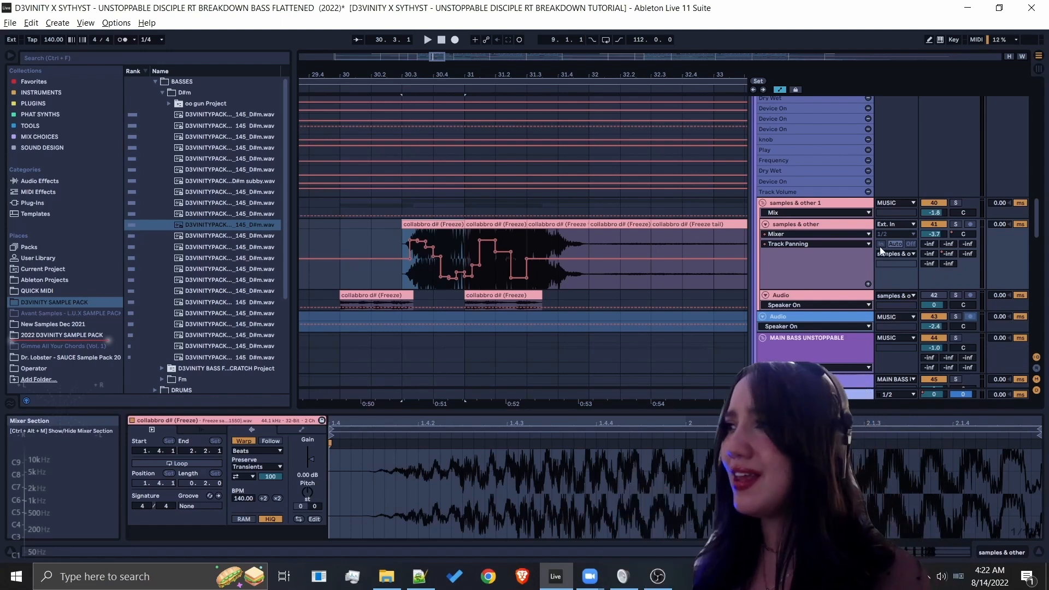
Try the Texture warp mode on the collabbro d# clip and undo the change.
click(254, 451)
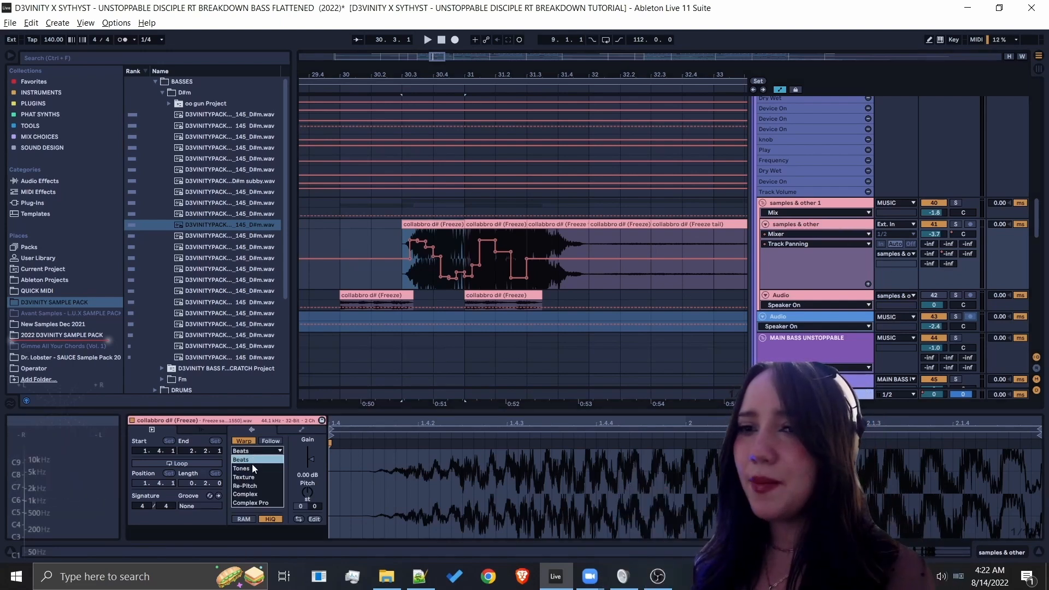
click(253, 478)
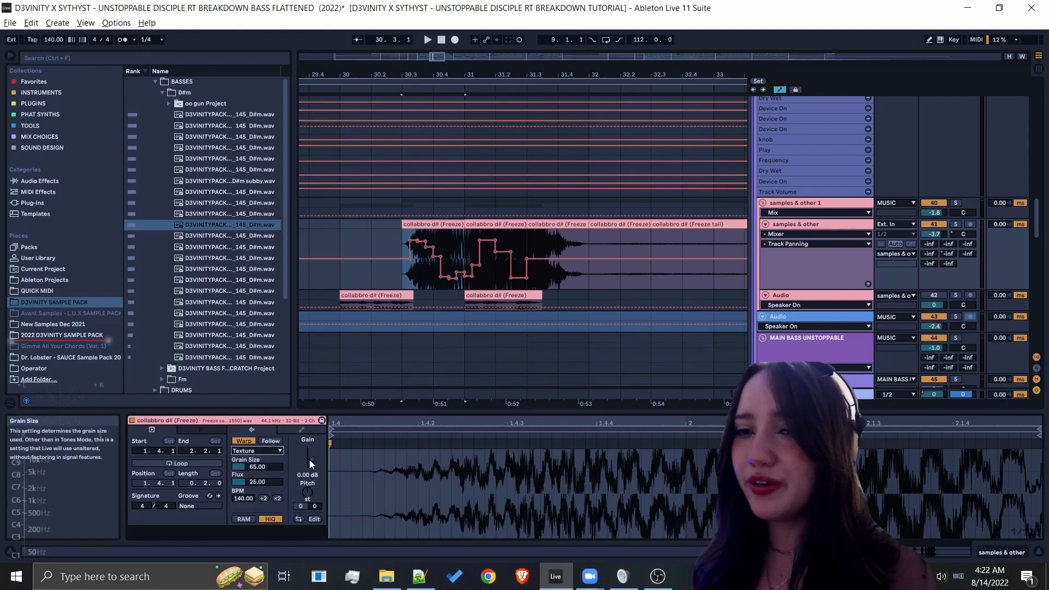
key(ctrl+z)
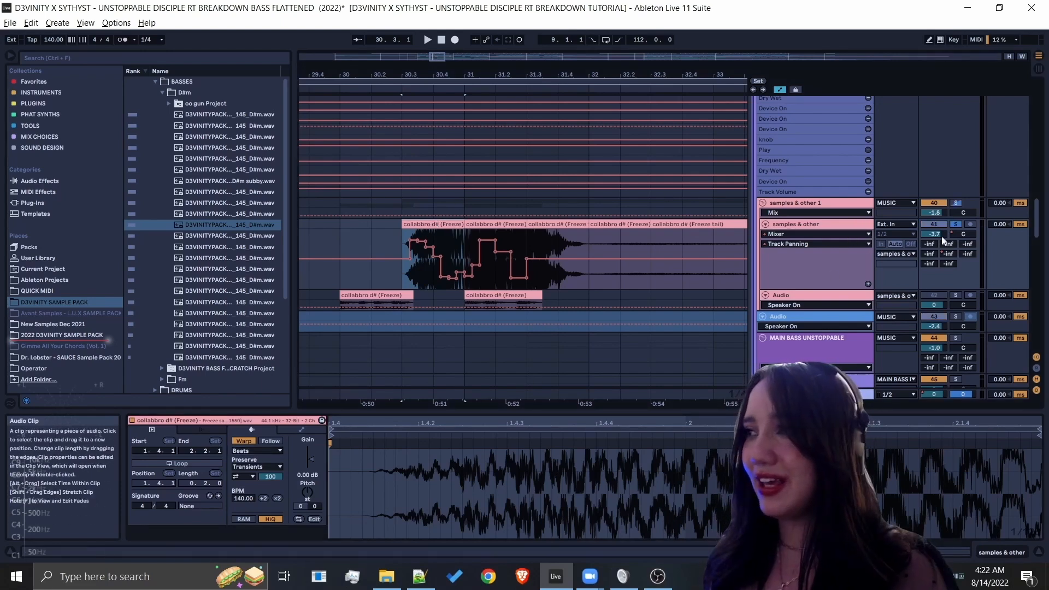
Play the samples & other track in solo from bar 30.3 to hear the panned collabbro d# clips.
key(space)
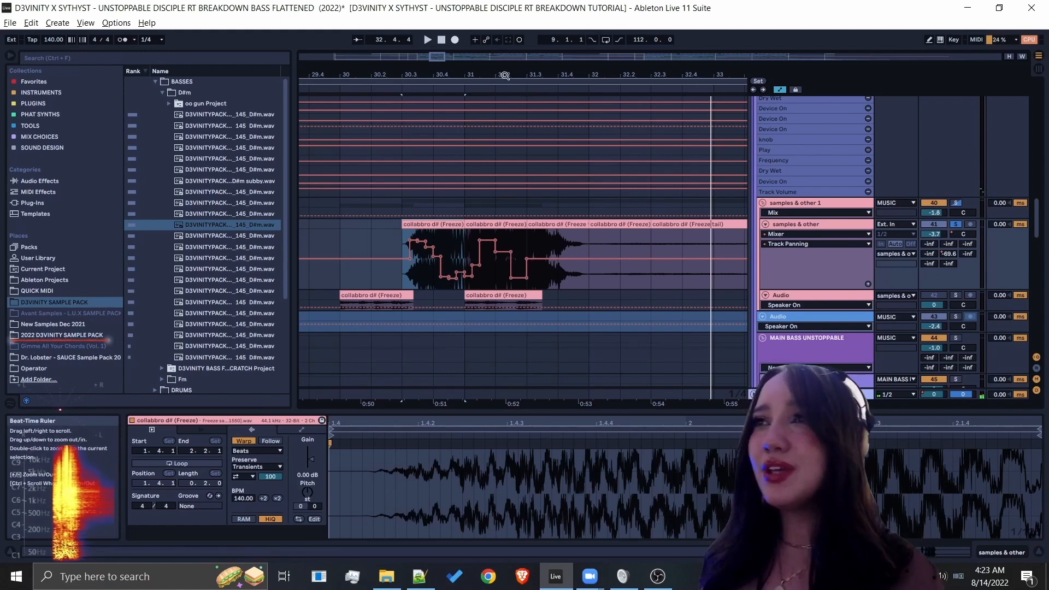
drag(503, 76, 503, 68)
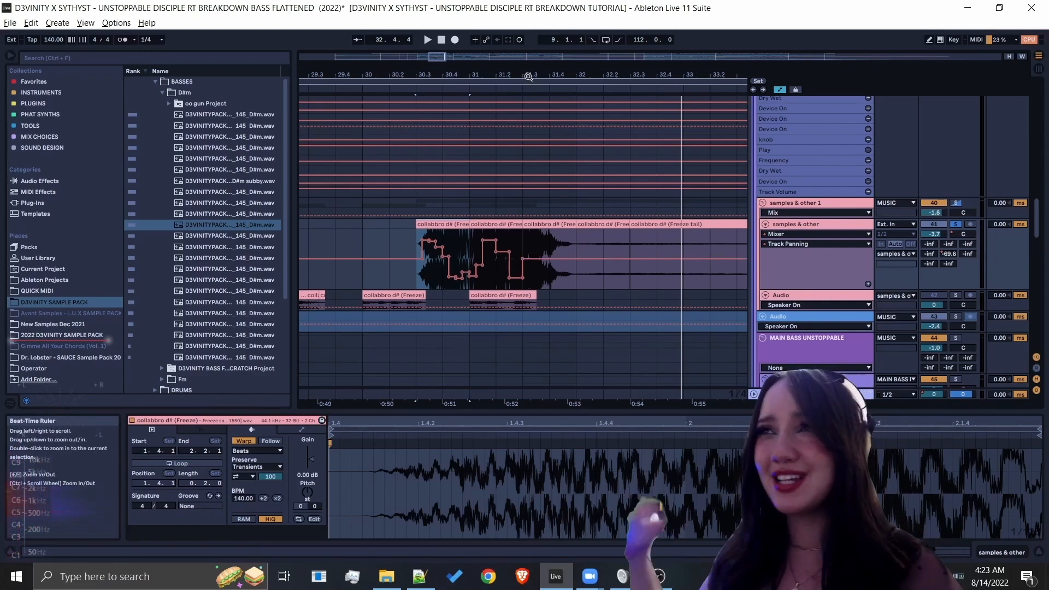
drag(528, 77, 526, 56)
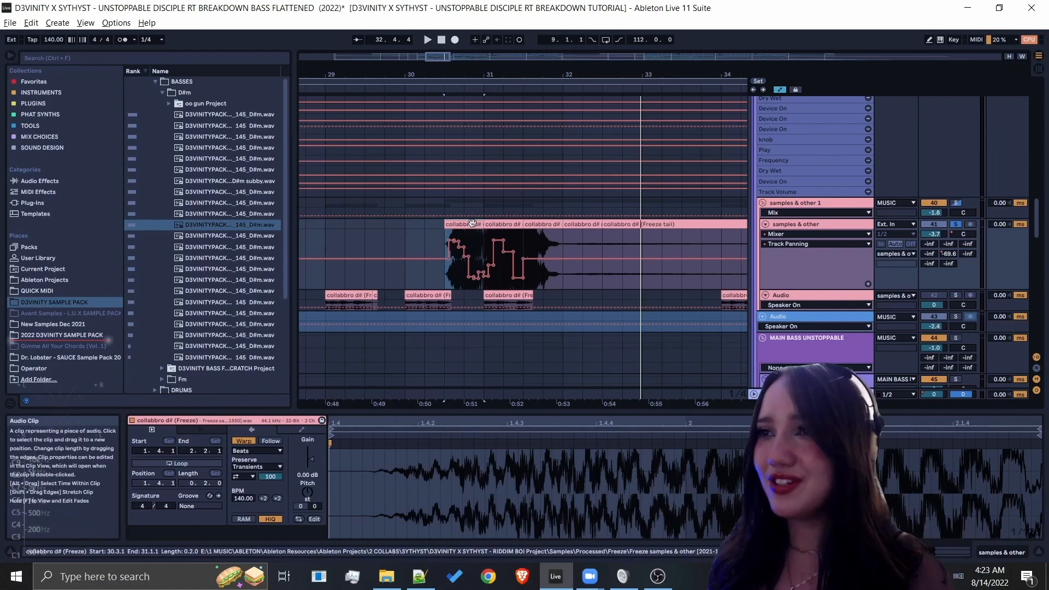
key(space)
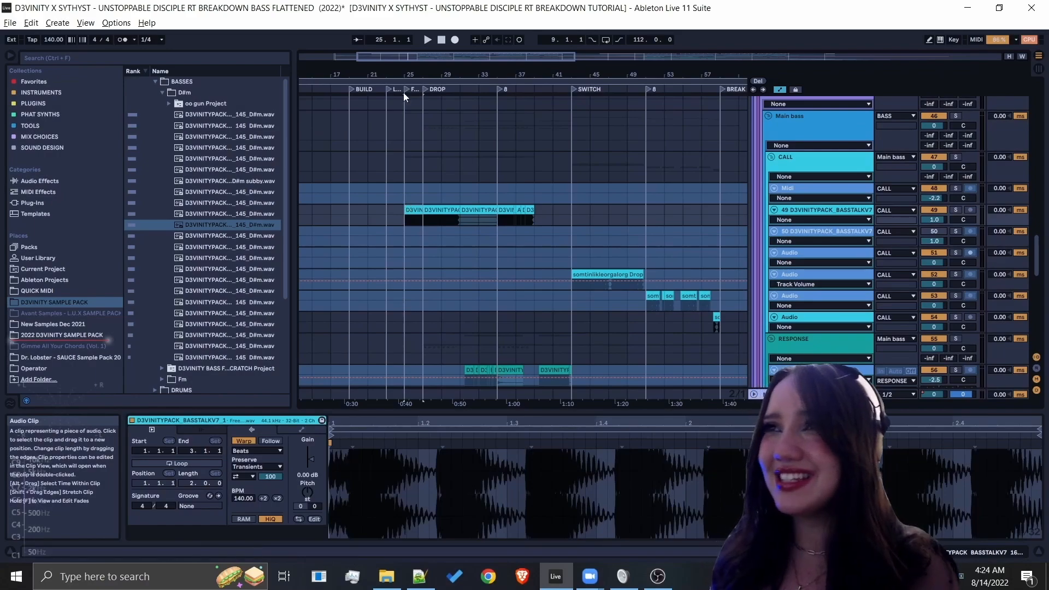
Solo track 49 with the BASSTALKV7 clips, play it from FAKEOUT into DROP, and view its device chain.
scroll(448, 219, up, 3)
drag(419, 75, 419, 131)
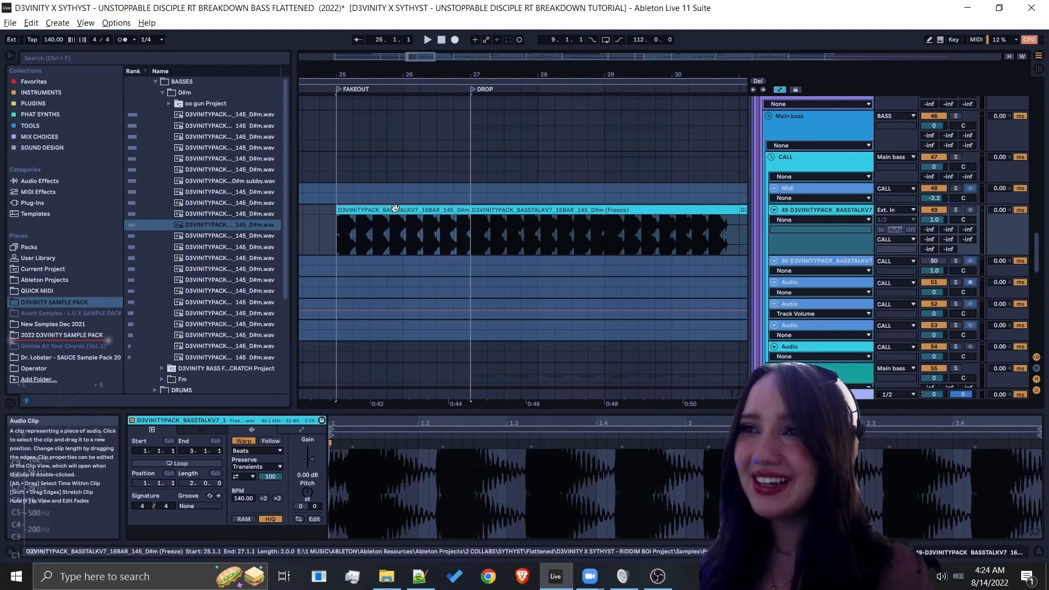
key(s)
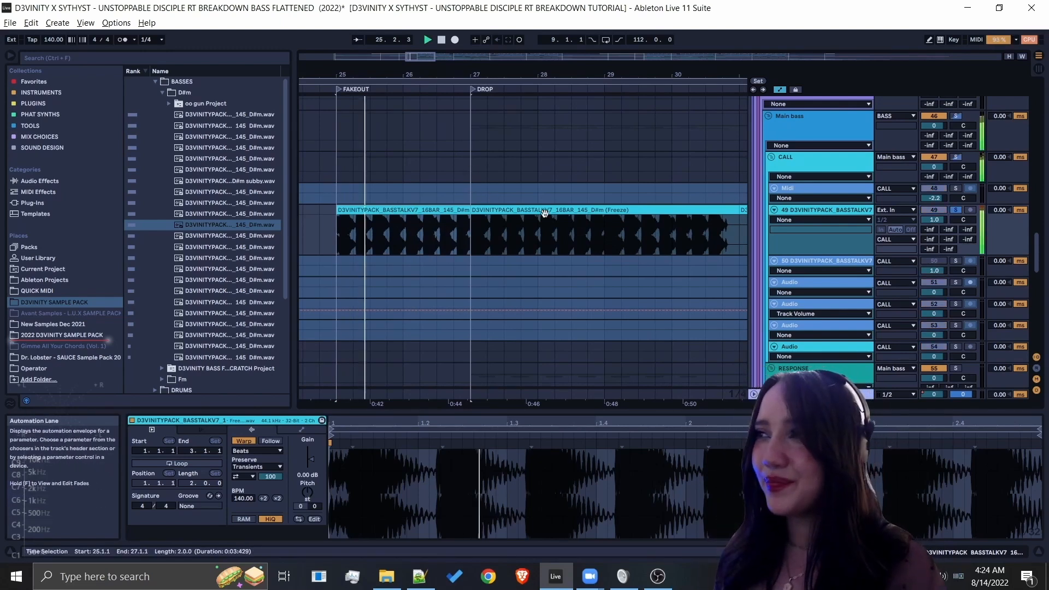
scroll(661, 211, up, 1)
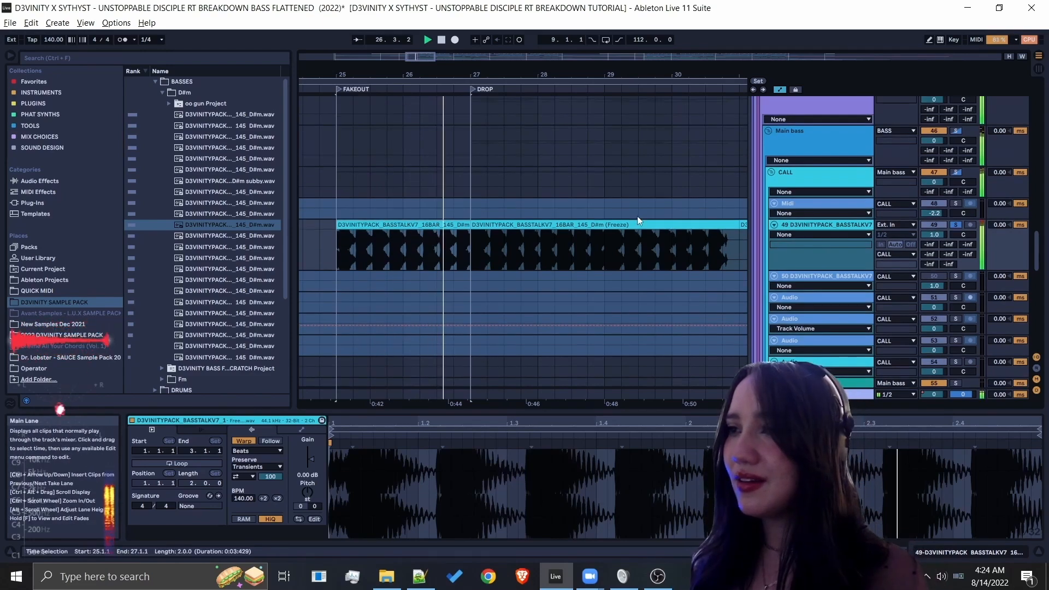
drag(515, 77, 450, 62)
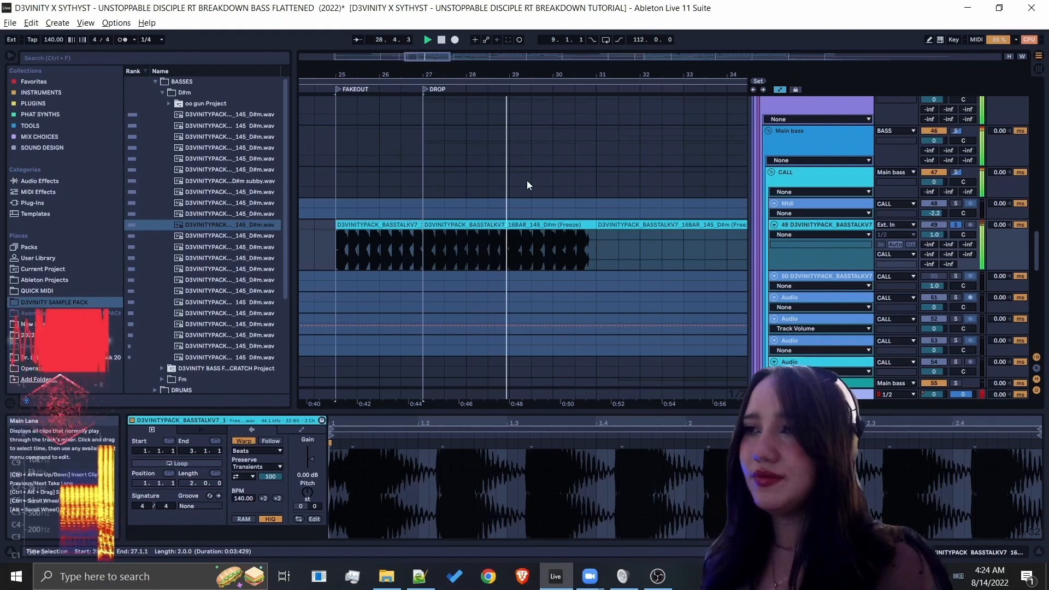
click(825, 231)
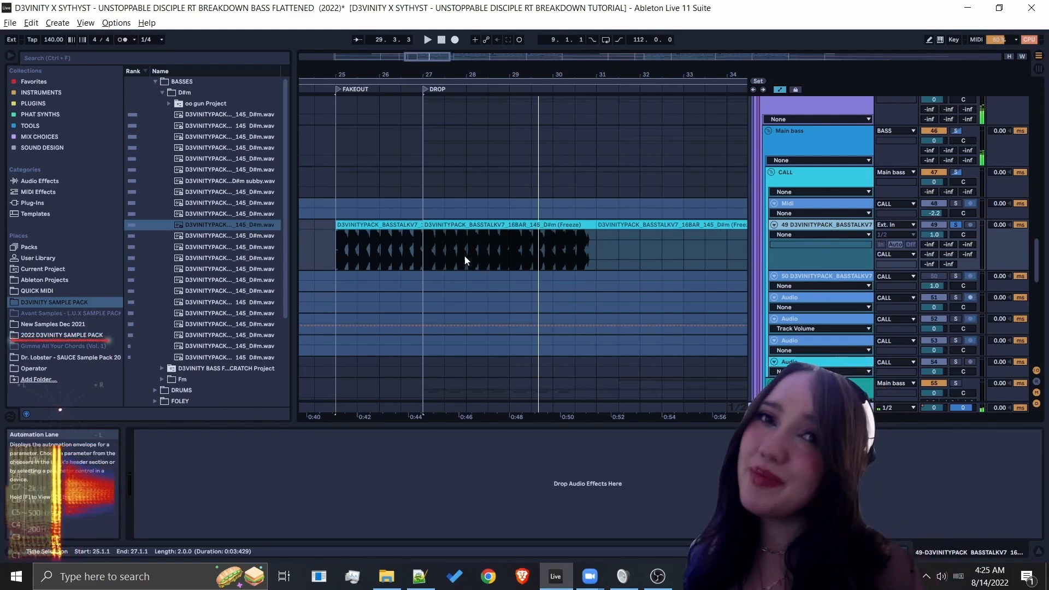
key(space)
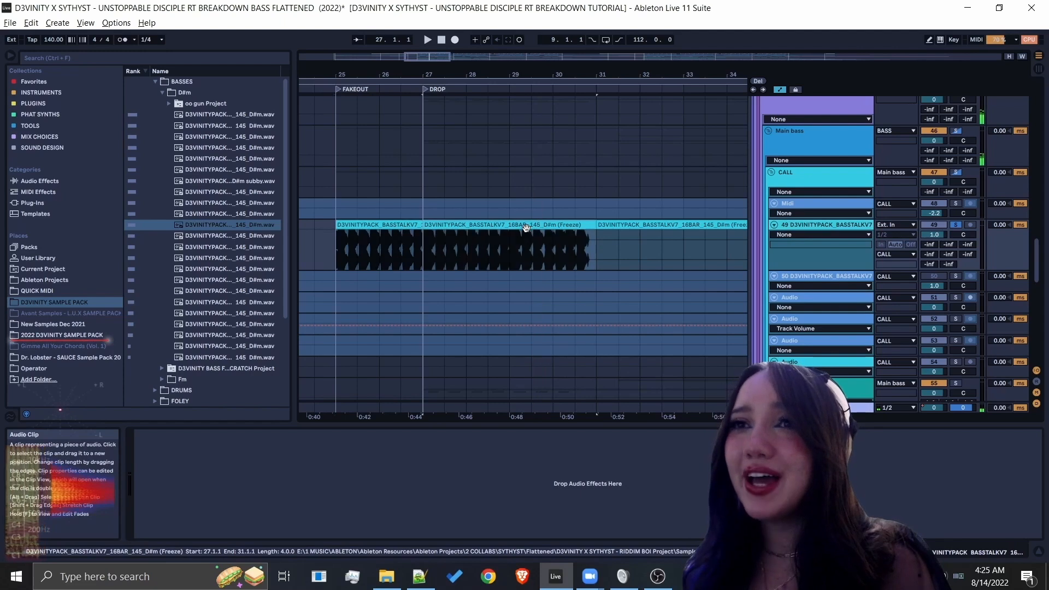
Widen the browser and preview the RIDDIM TONAL BASS, CRUNCHYBASSV2, BASSTALKV2, BASSTALKV6 and BASSTALKV8 samples in the D#m folder.
drag(288, 199, 335, 201)
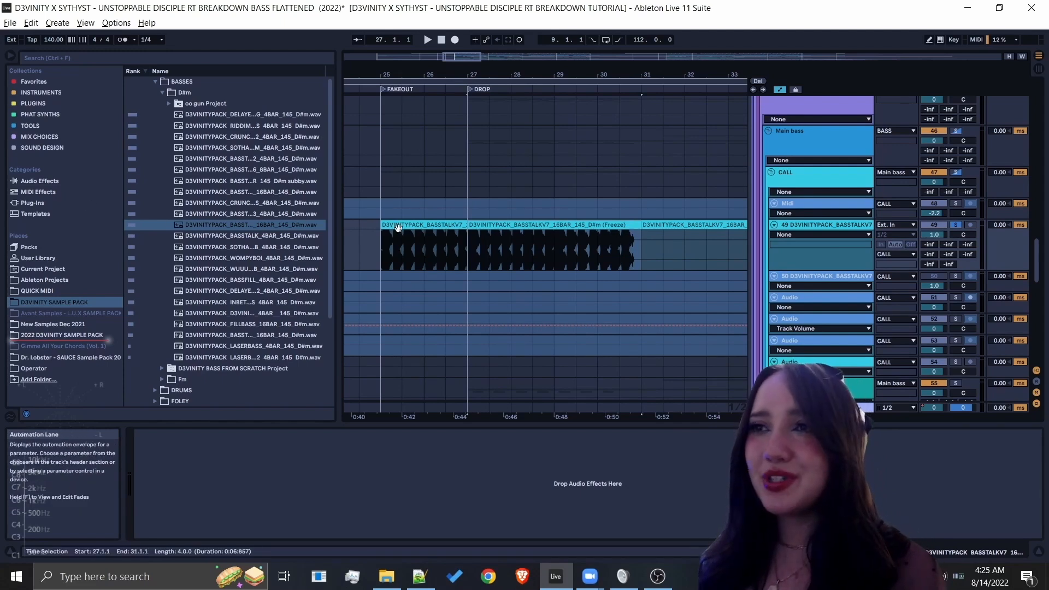
drag(339, 166, 384, 171)
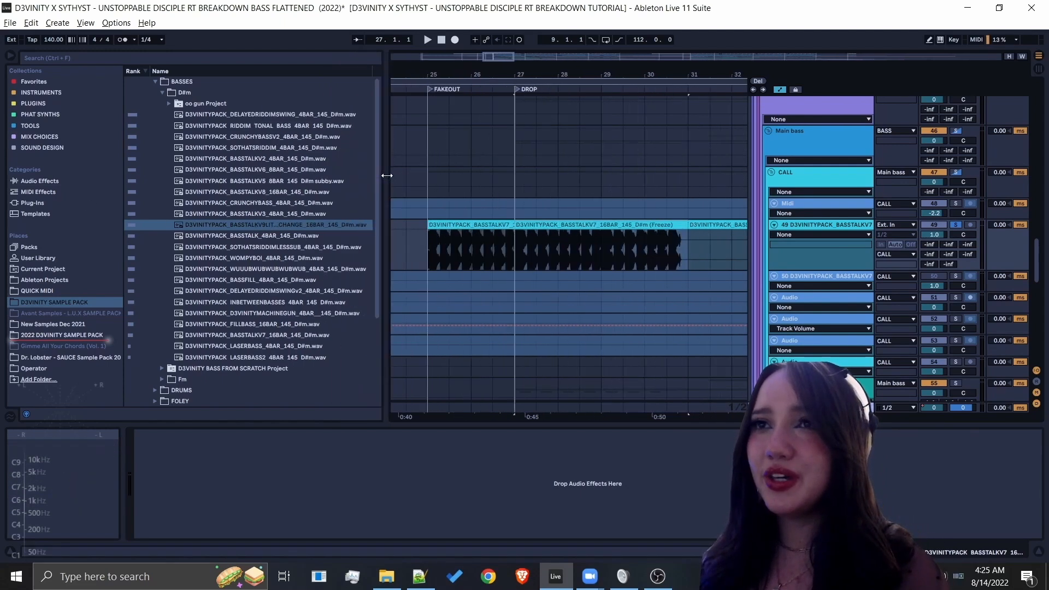
click(290, 128)
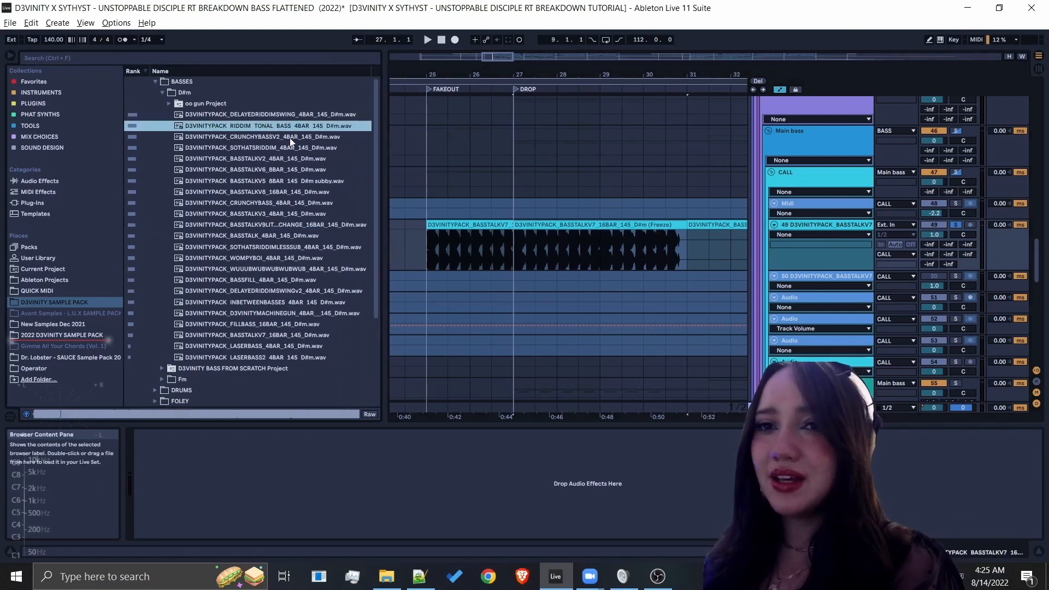
click(292, 139)
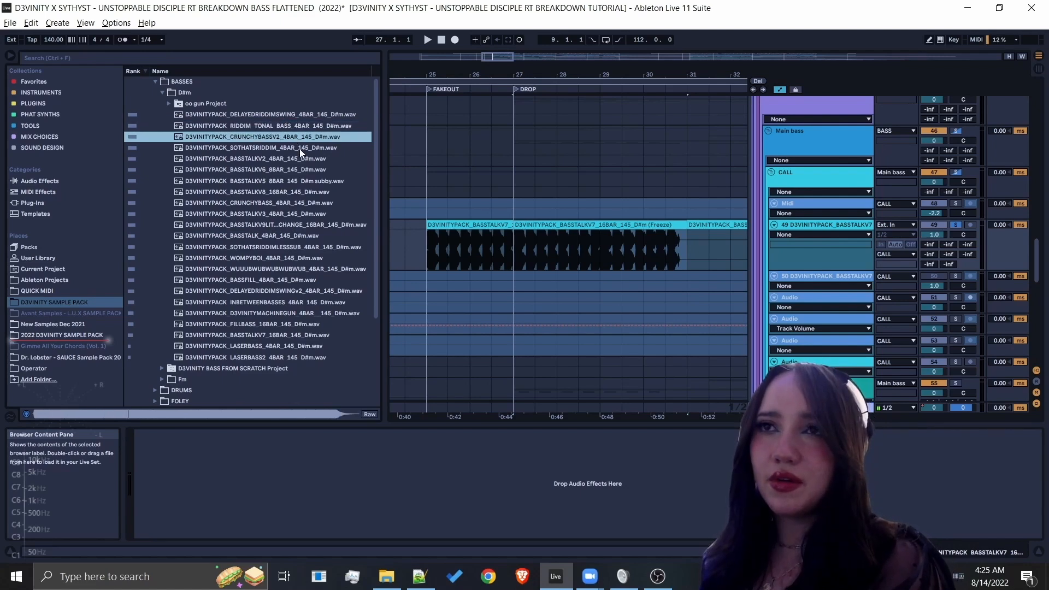
click(294, 159)
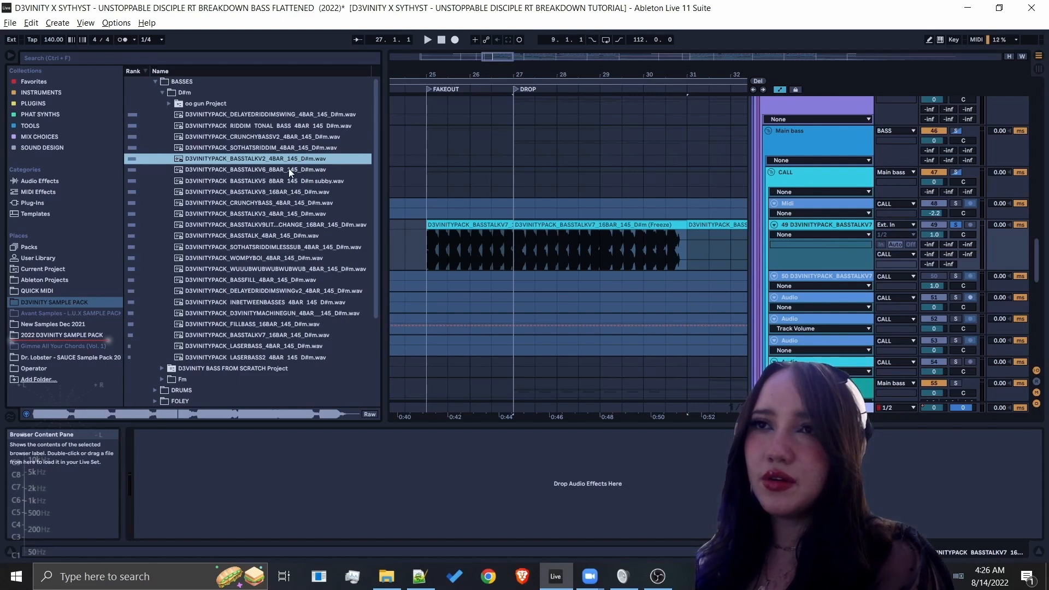
click(291, 170)
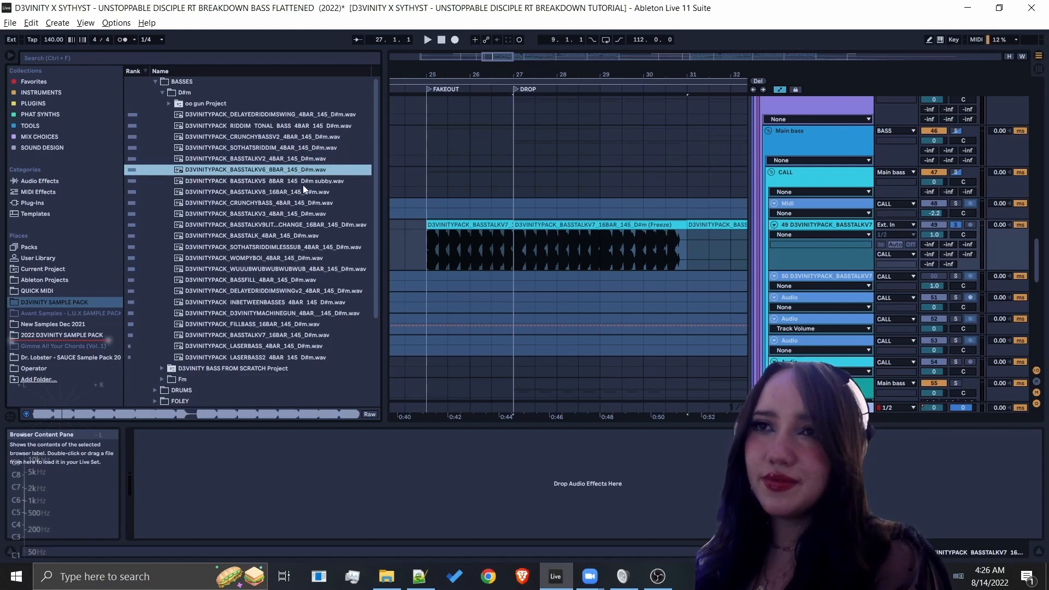
click(298, 194)
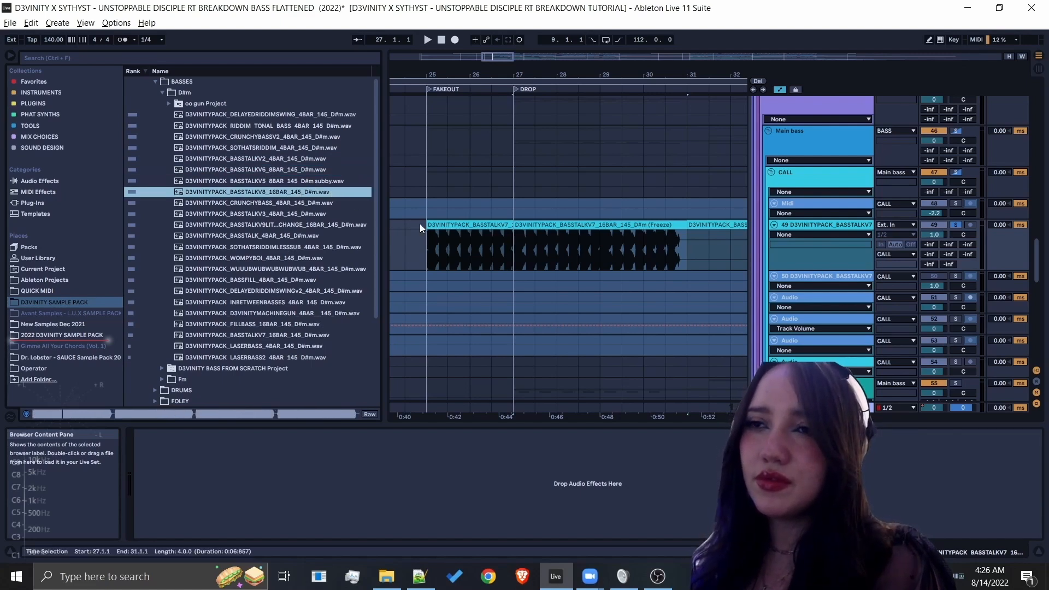
Locate the RESPONSE group and select the BASSTALKV2 clip at bar 31.3 on track 56.
click(415, 241)
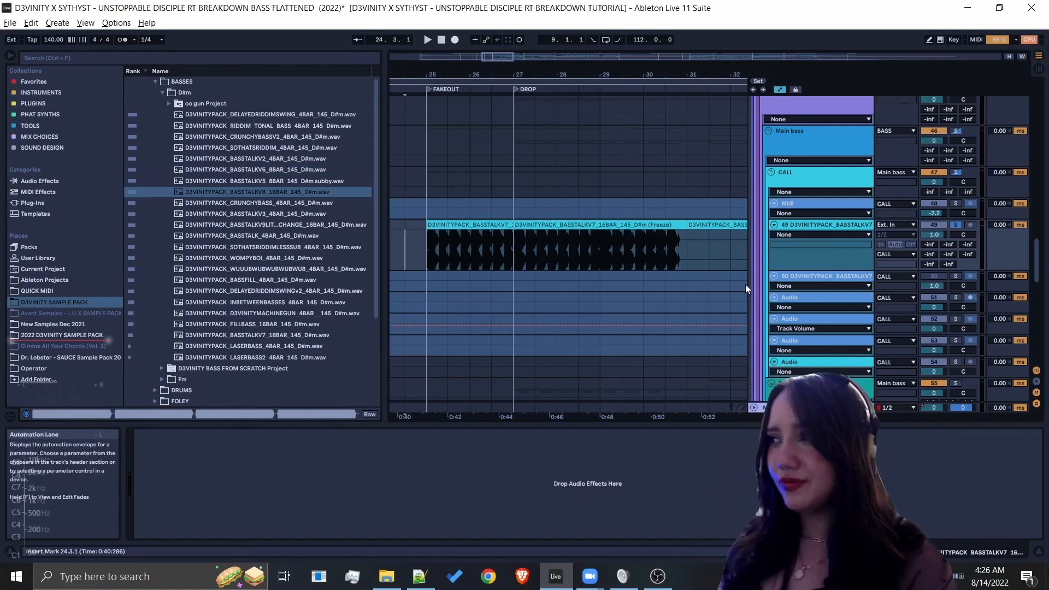
scroll(565, 237, down, 9)
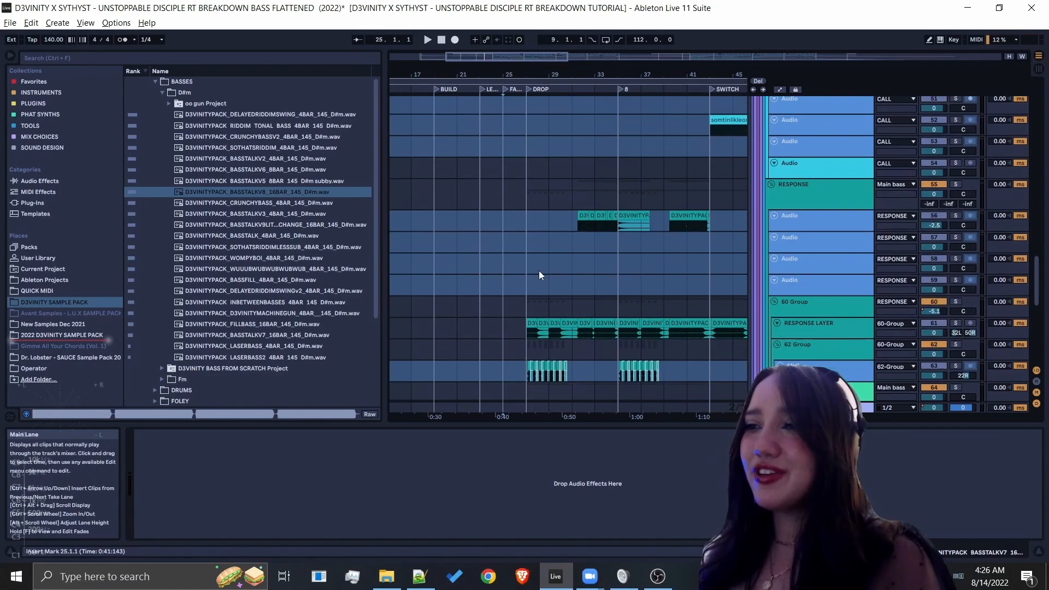
scroll(556, 297, up, 5)
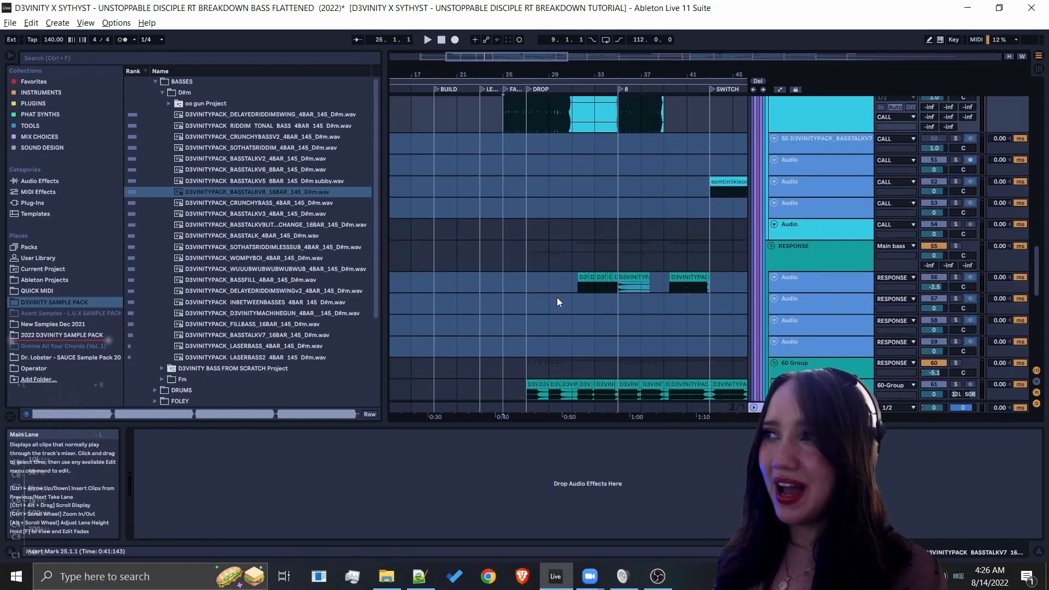
scroll(585, 298, down, 2)
click(581, 277)
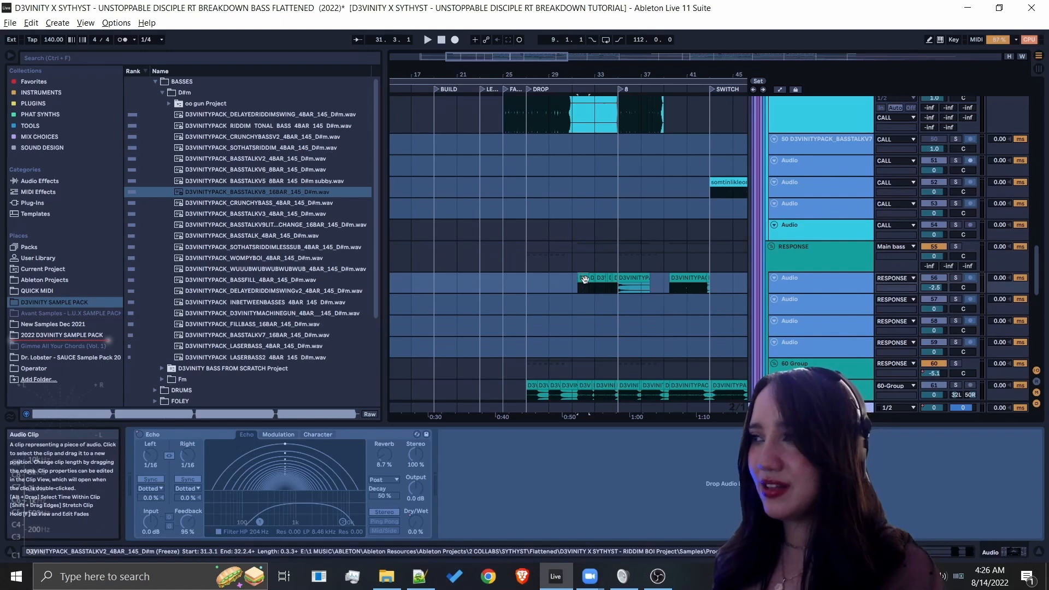
Solo the RESPONSE LAYER track and play its INBETWEENBASSES clips from the DROP at bar 27.
scroll(584, 279, down, 3)
click(543, 326)
click(955, 323)
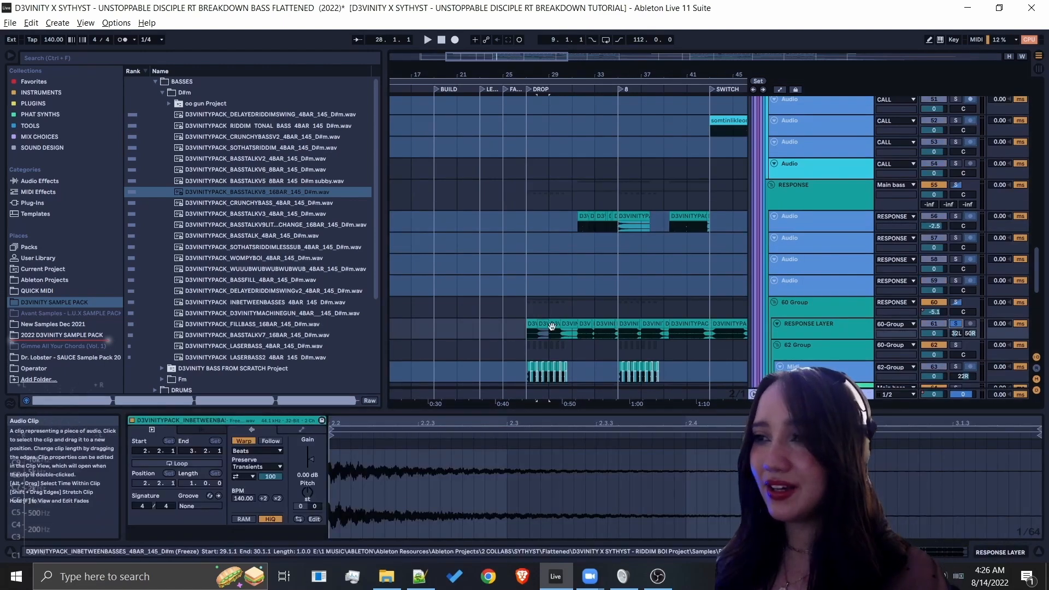
drag(539, 73, 540, 102)
key(space)
click(524, 323)
key(space)
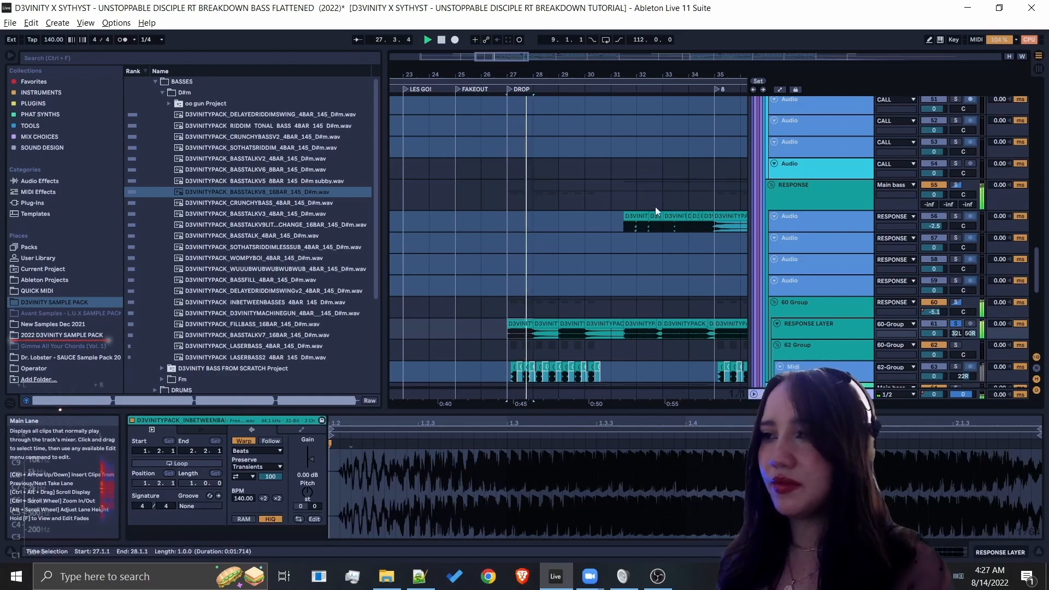
Solo the Midi track inside the 62 Group and play its short frozen clips from bar 27.1.3.
scroll(604, 219, down, 4)
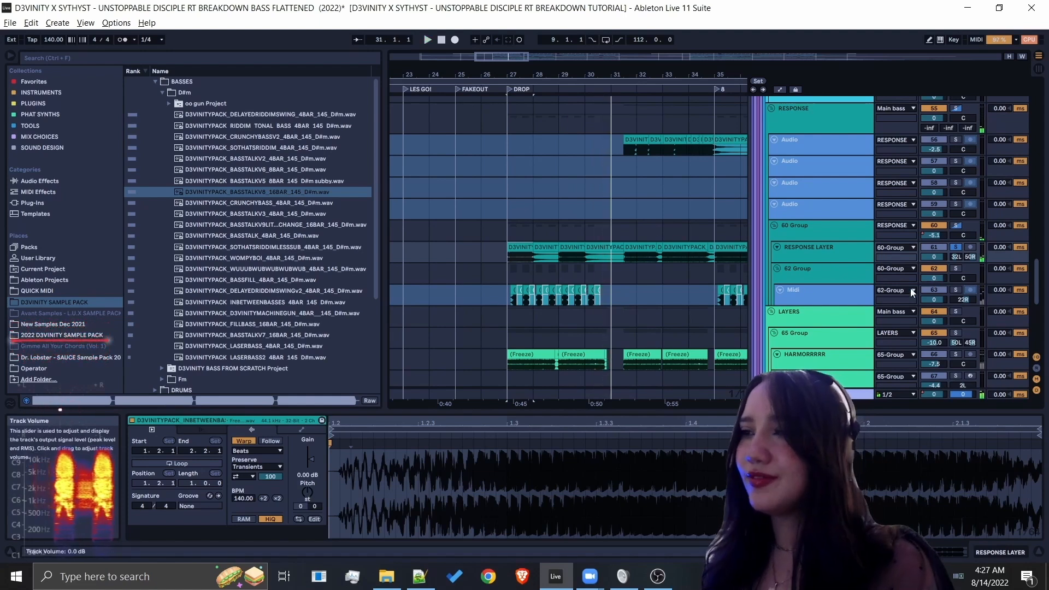
click(518, 288)
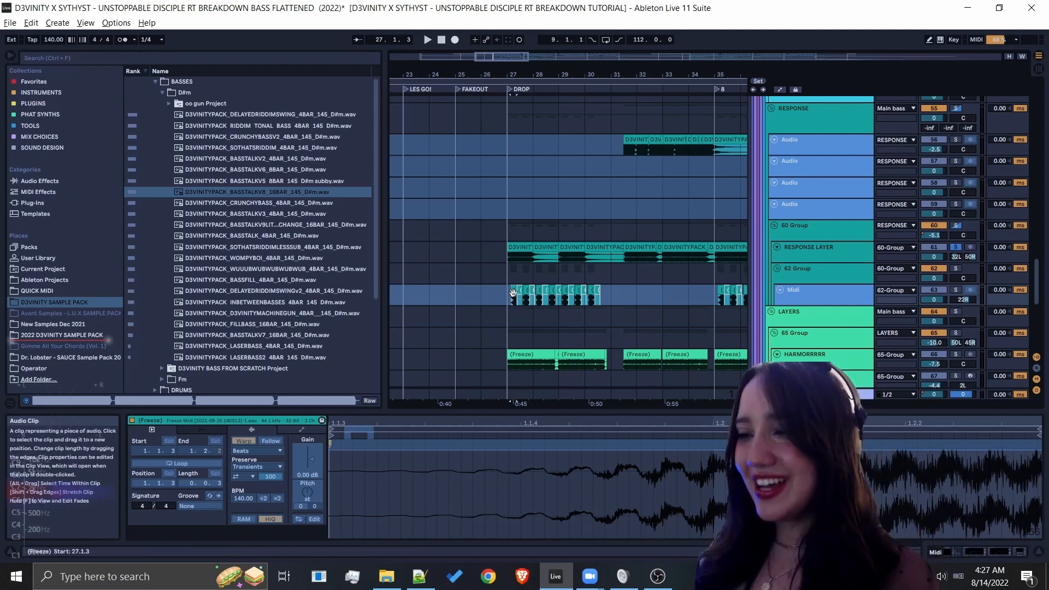
key(space)
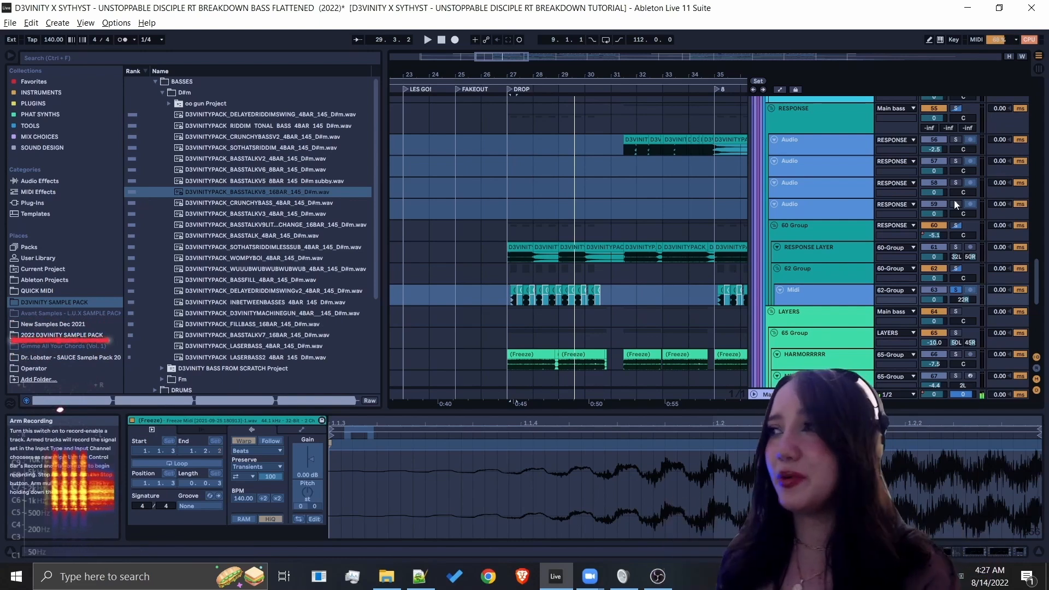
Solo the HARMORRRRR track in the LAYERS group and play its frozen clips over the drop.
click(838, 257)
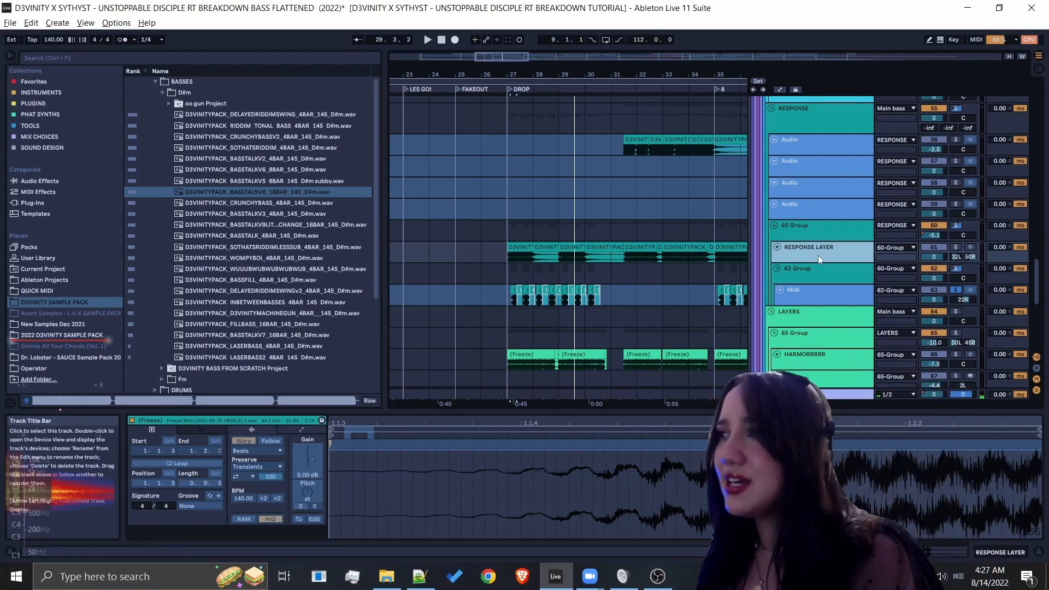
click(808, 298)
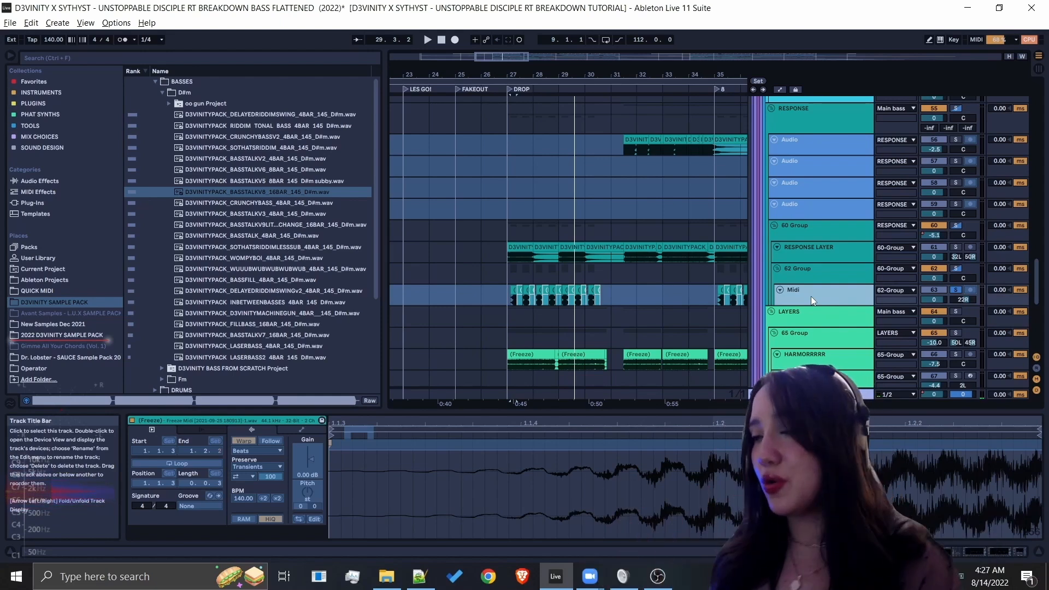
scroll(792, 314, down, 1)
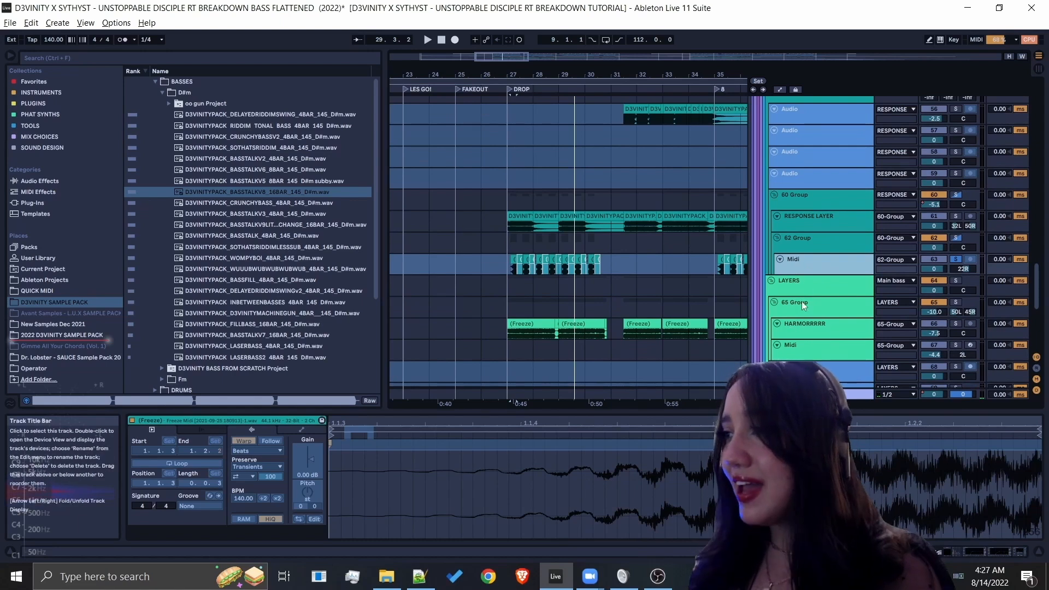
click(812, 328)
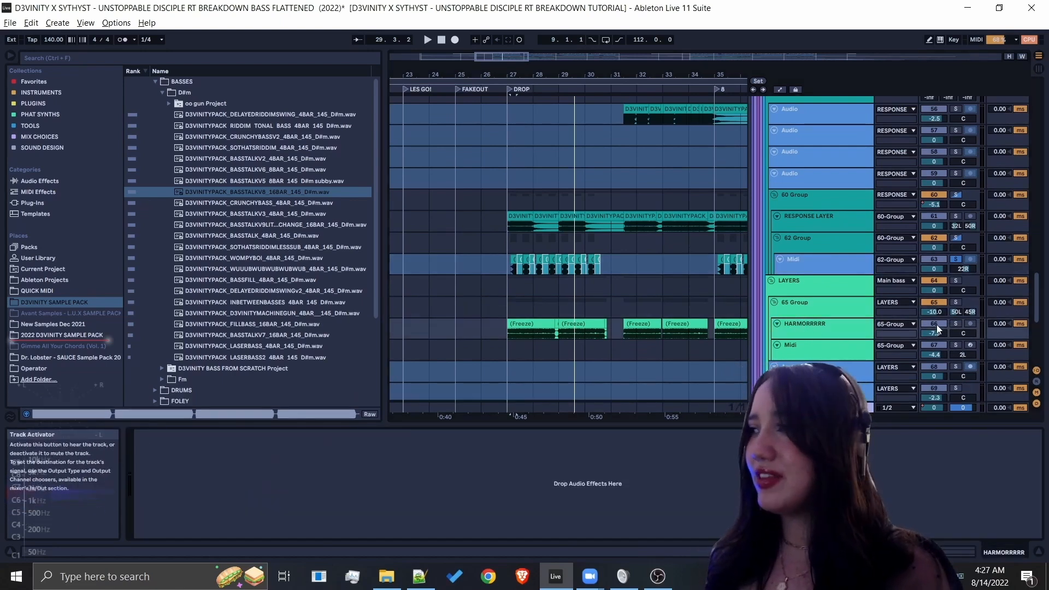
click(957, 324)
key(space)
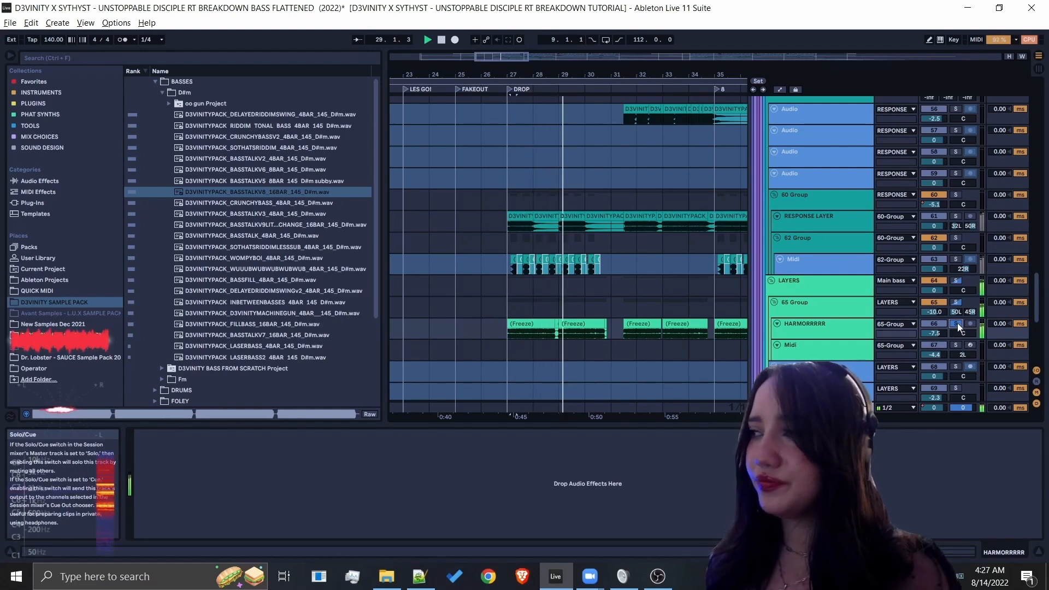
key(space)
Solo the Main bass group and play the drop while reviewing its call, response and layer tracks.
scroll(958, 325, up, 5)
scroll(958, 324, up, 6)
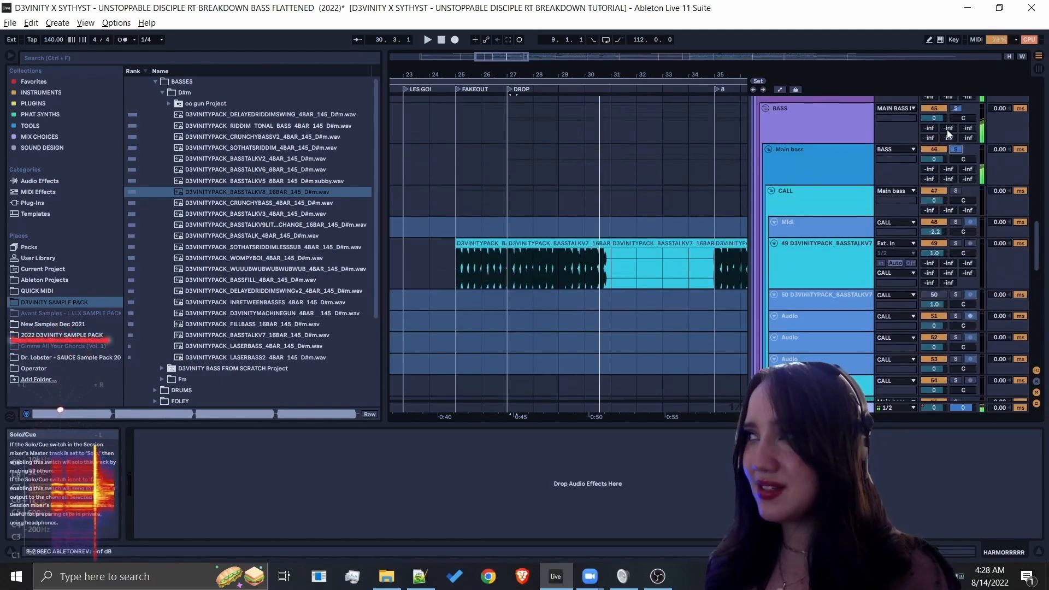
key(space)
scroll(657, 209, down, 8)
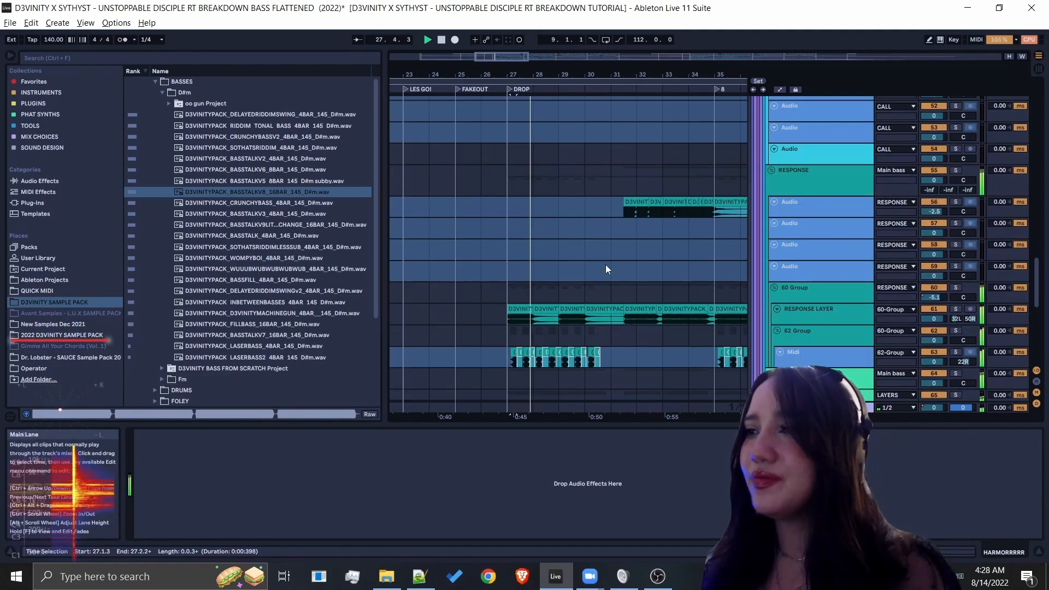
scroll(1030, 306, down, 7)
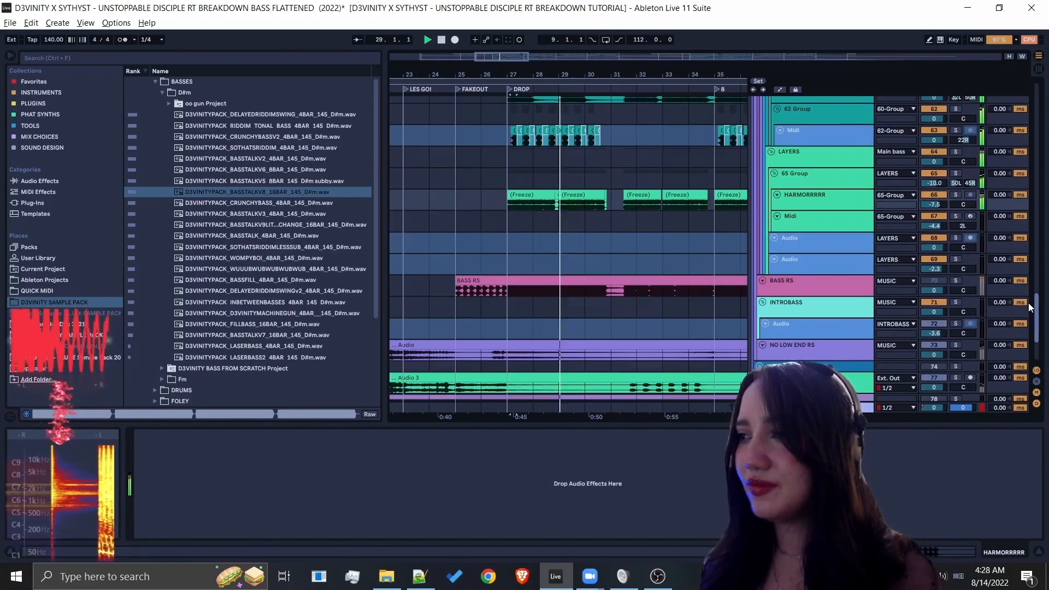
scroll(1016, 304, up, 2)
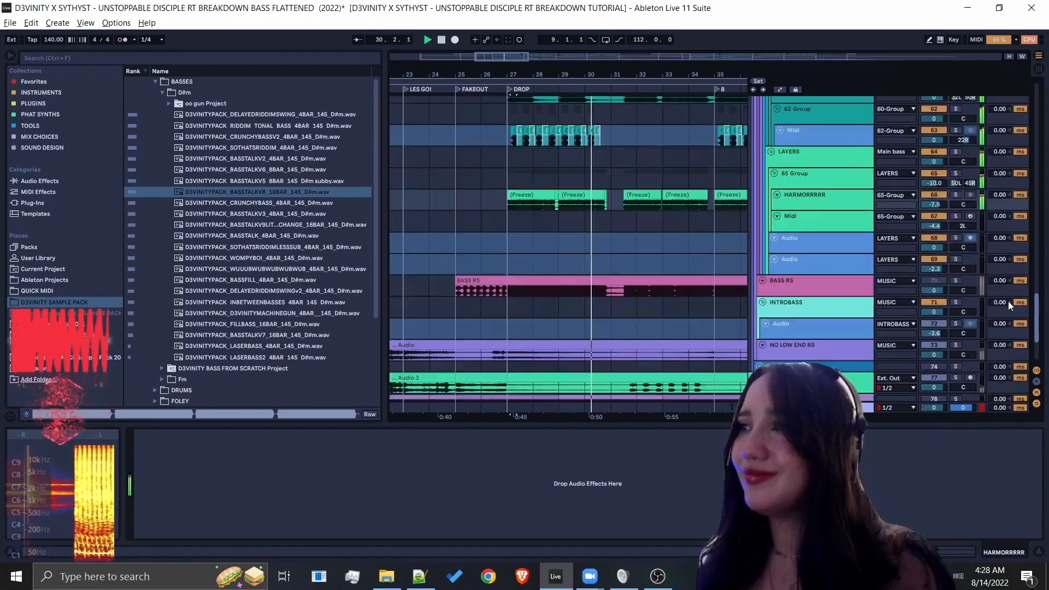
scroll(1011, 298, up, 8)
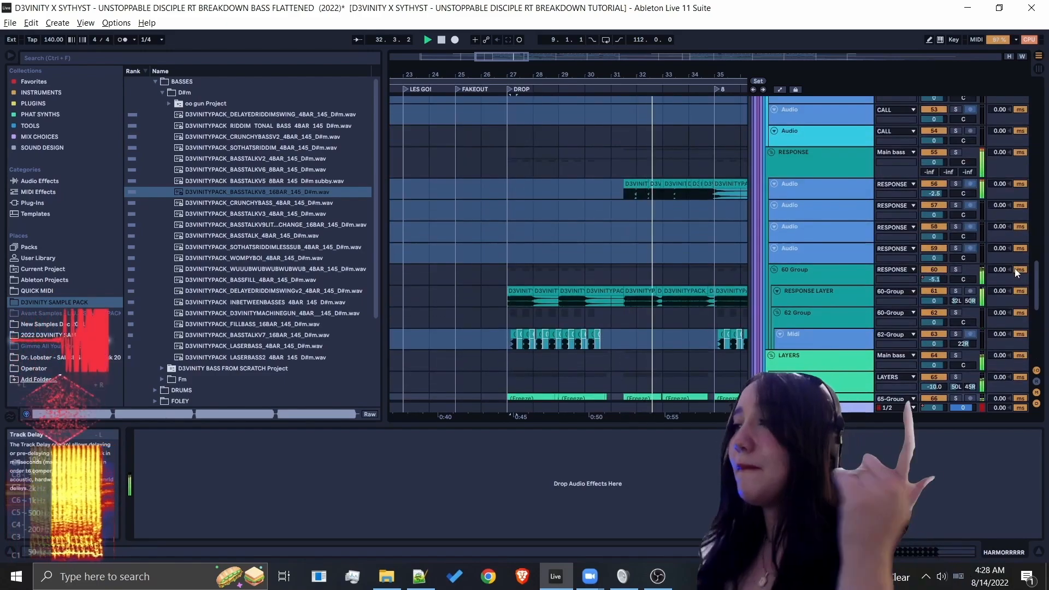
scroll(1015, 268, up, 4)
scroll(1035, 281, up, 3)
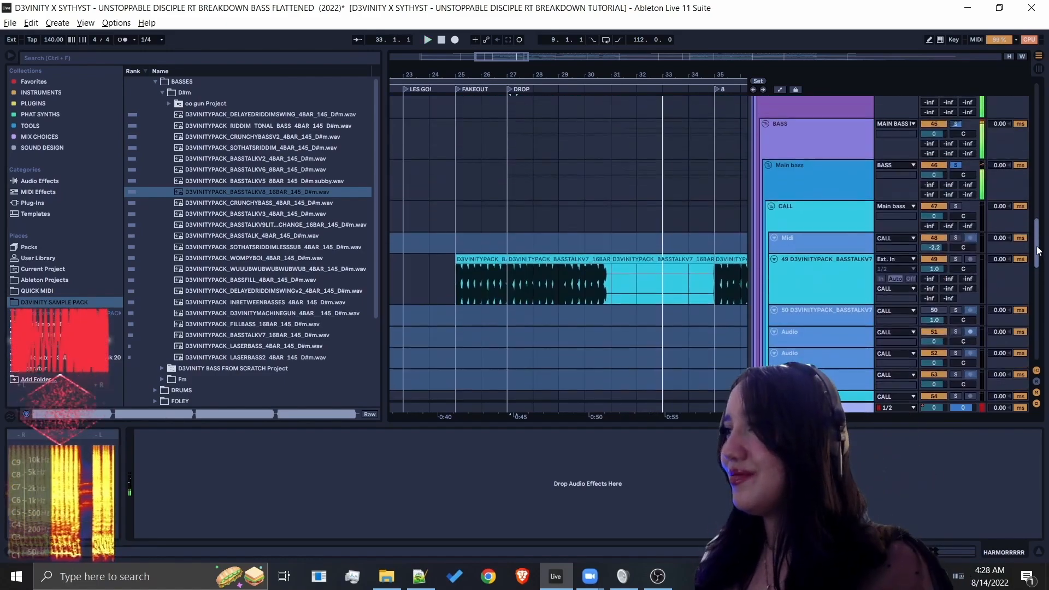
Solo track 56 in the RESPONSE group and play its BASSTALKV2 clips from bar 31.3.
drag(1037, 274, 1037, 287)
drag(681, 77, 610, 77)
click(543, 243)
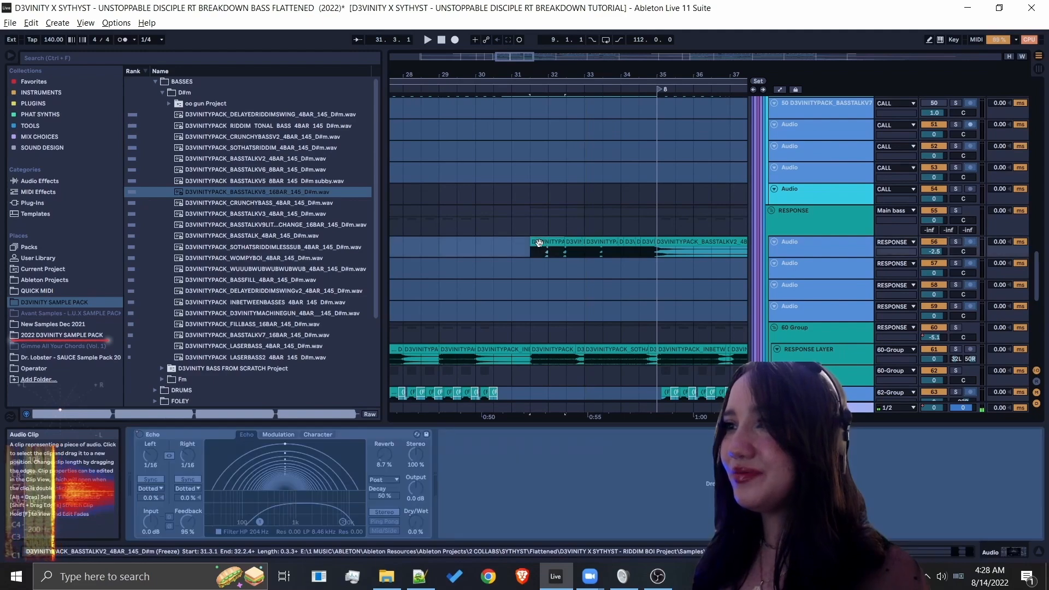
scroll(628, 230, up, 5)
scroll(627, 241, down, 5)
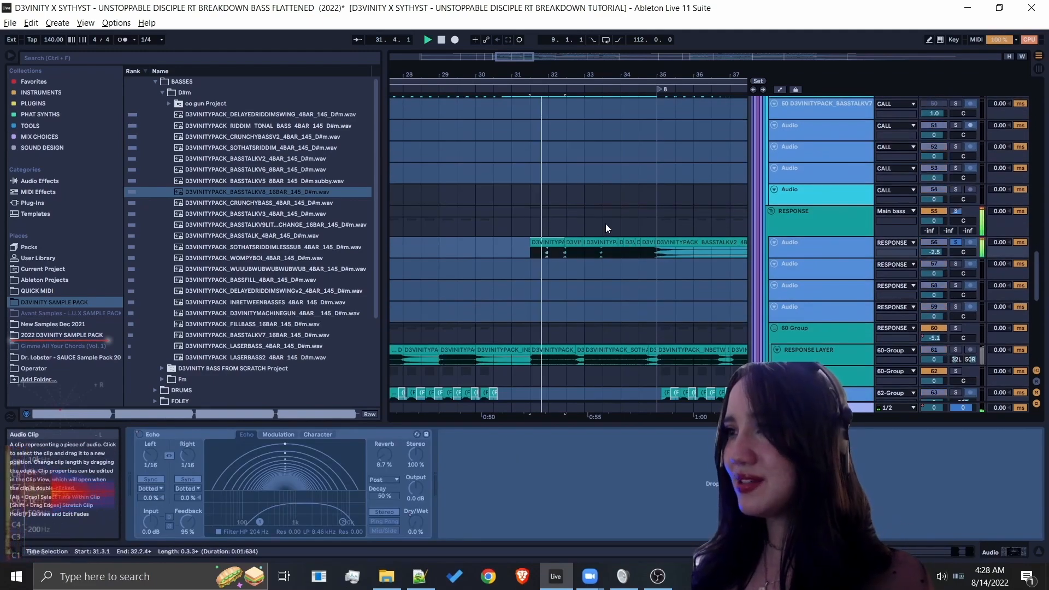
drag(578, 70, 578, 59)
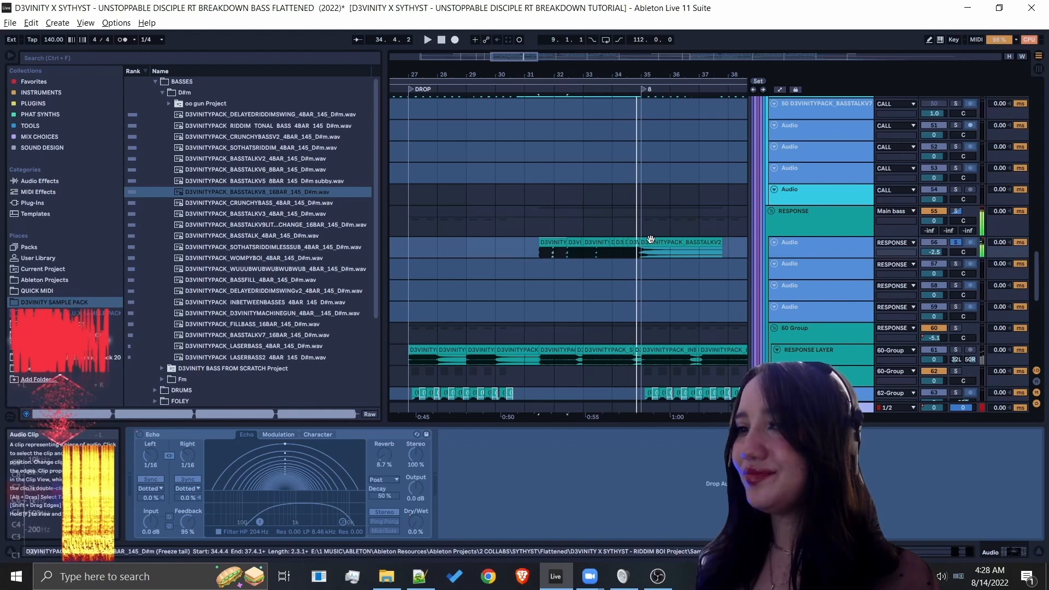
Select the RESPONSE LAYER clip from bar 31.3 to 32.4 and play that track in solo.
drag(593, 73, 465, 66)
scroll(716, 253, down, 3)
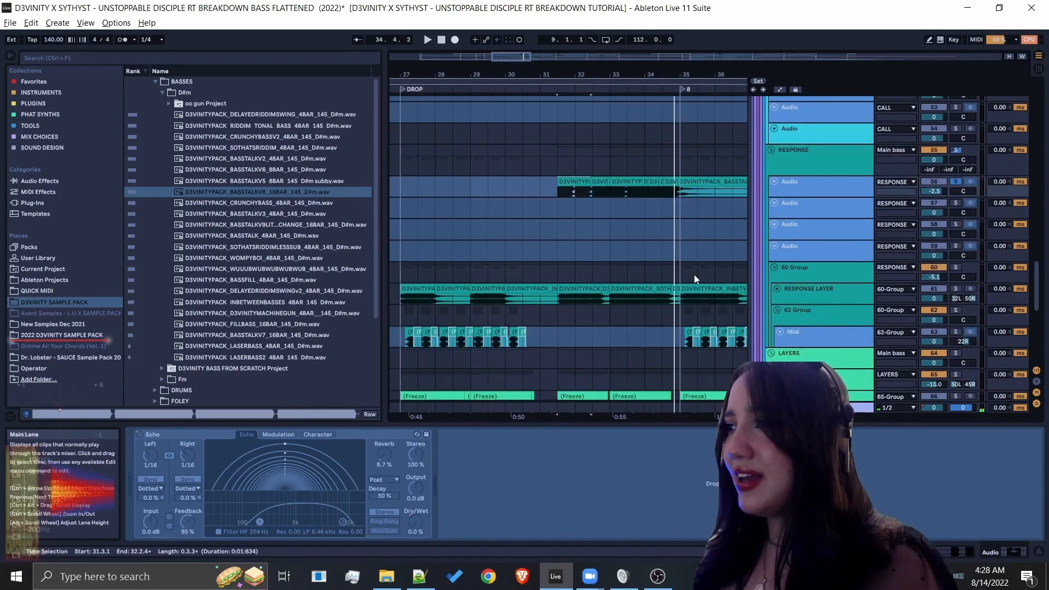
drag(564, 288, 602, 266)
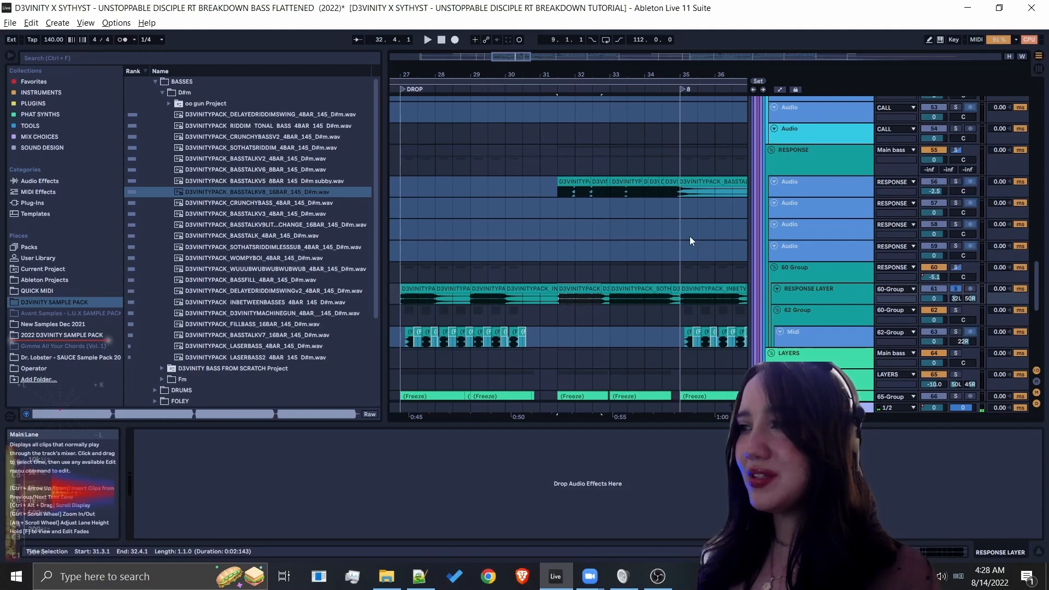
mouse_move(565, 76)
mouse_down()
mouse_move(565, 64)
mouse_move(580, 69)
mouse_up()
key(space)
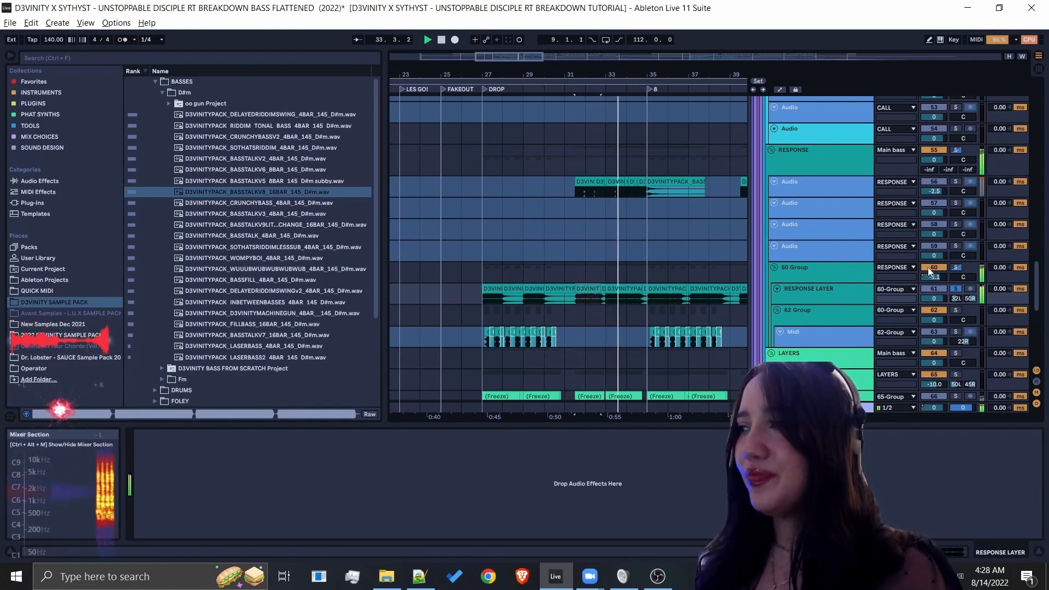
key(space)
Play track 56 and the RESPONSE LAYER soloed together from the BASSTALKV2 clip at bar 31.3.
click(592, 182)
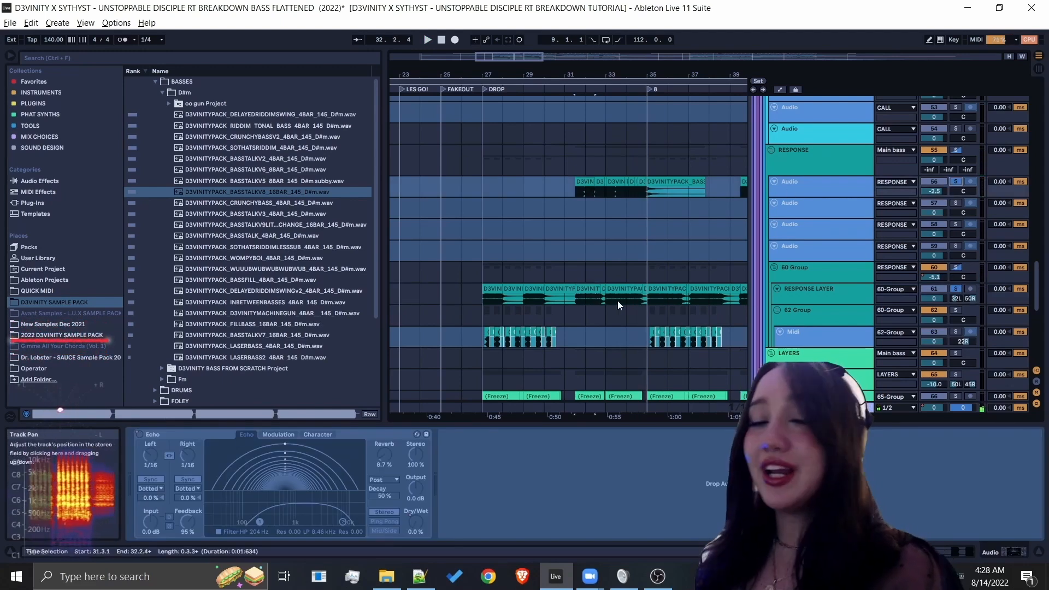
key(space)
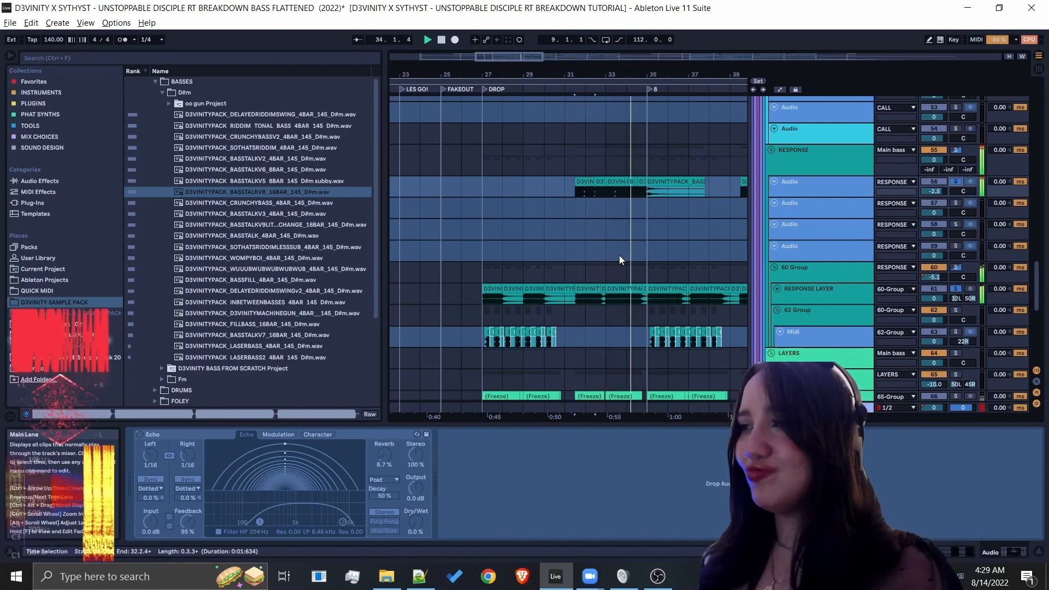
Play the HARMORRRR track's frozen clip from bar 31.3 in solo, adding the RESPONSE LAYER track to the solo during playback.
scroll(619, 292, down, 2)
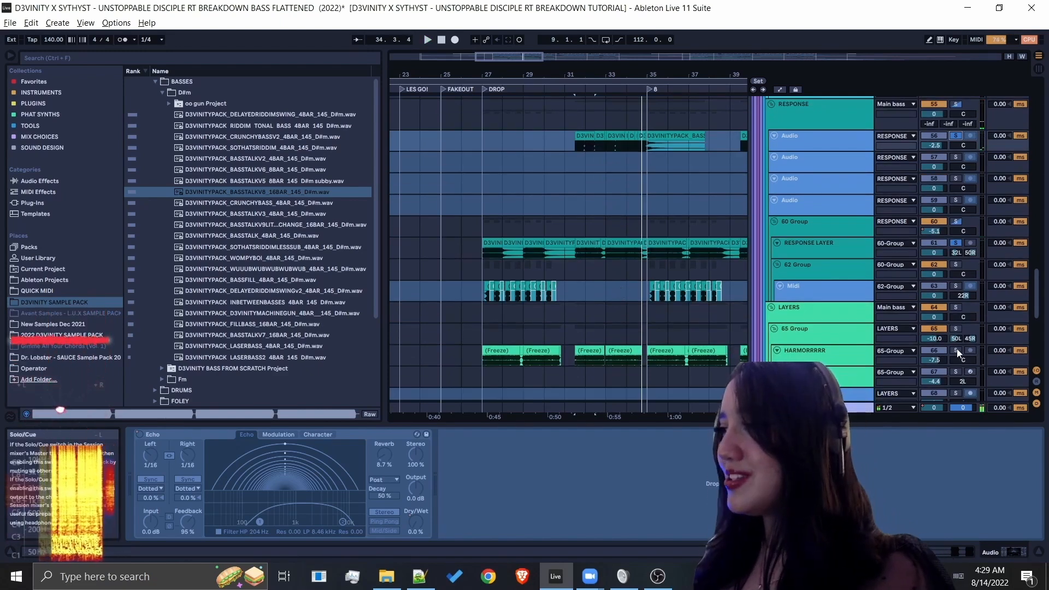
click(592, 353)
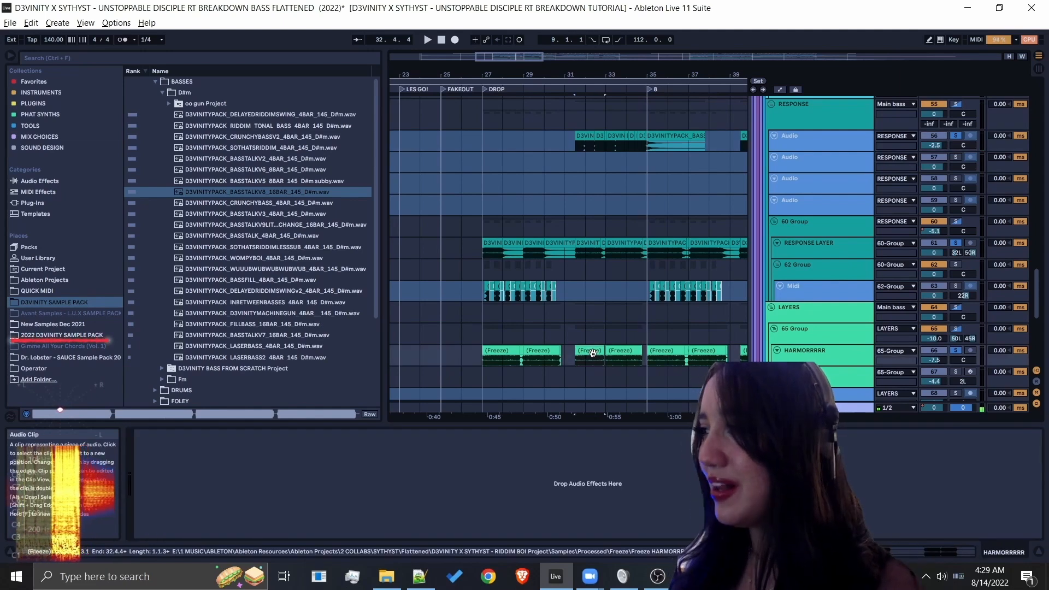
key(space)
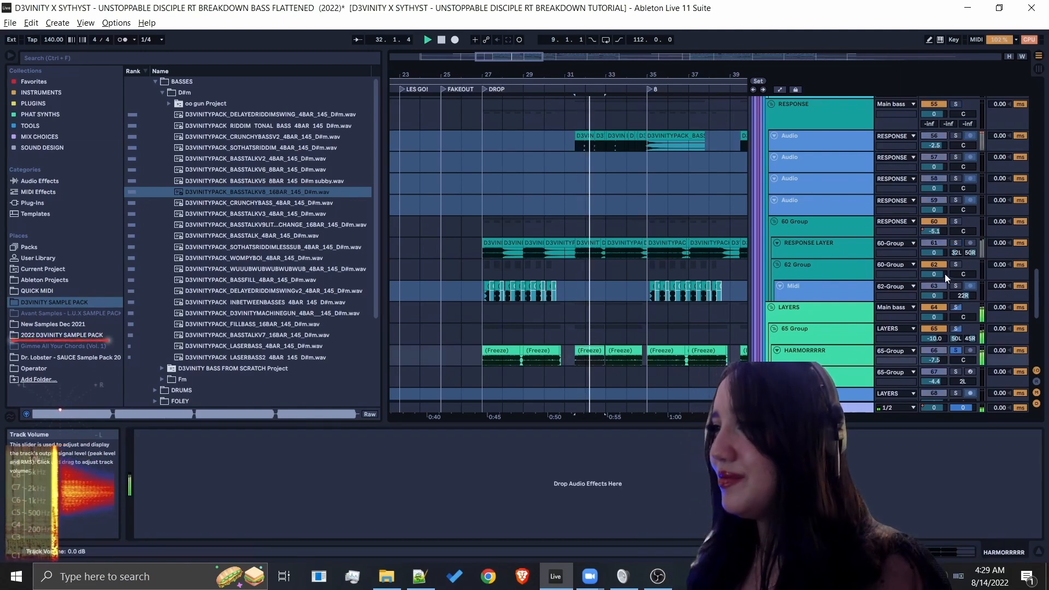
ctrl+click(955, 243)
key(space)
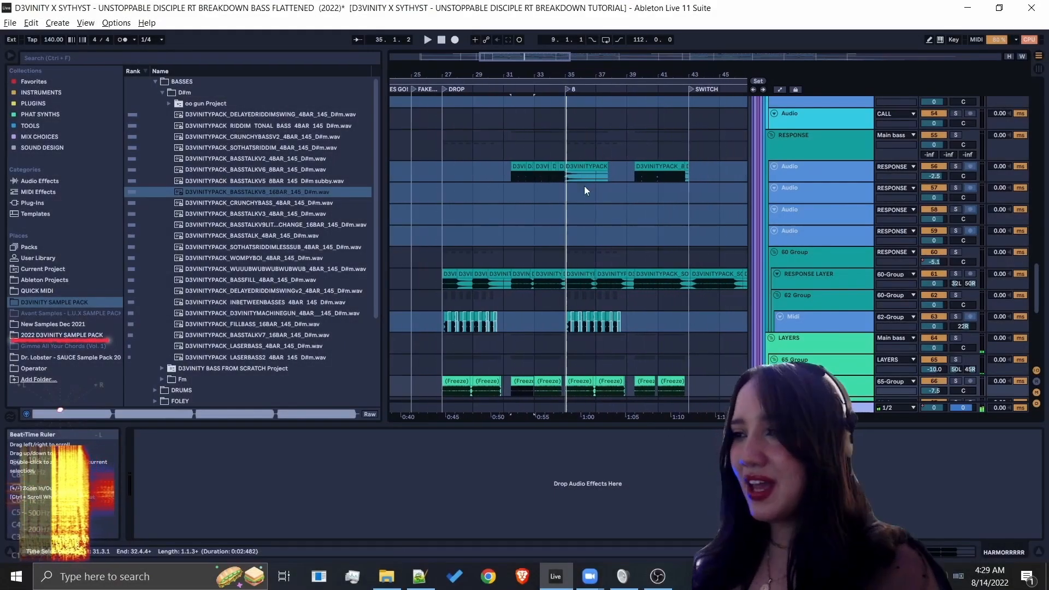
Play the 62 Group's Midi track in solo from bar 35.1, and the RESPONSE LAYER clip in solo from bar 39.3.
scroll(585, 190, down, 2)
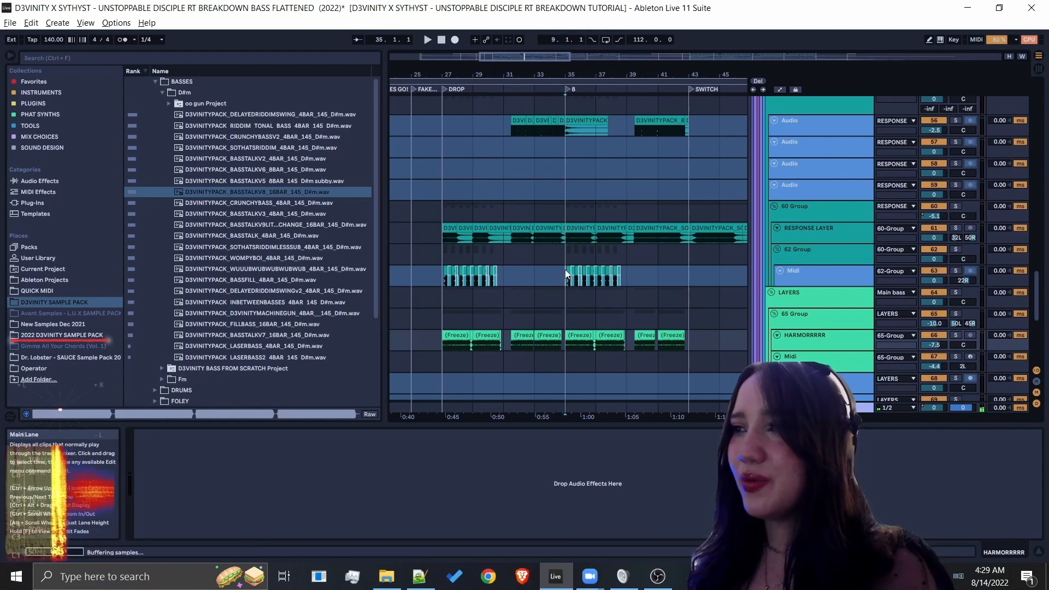
click(566, 273)
key(space)
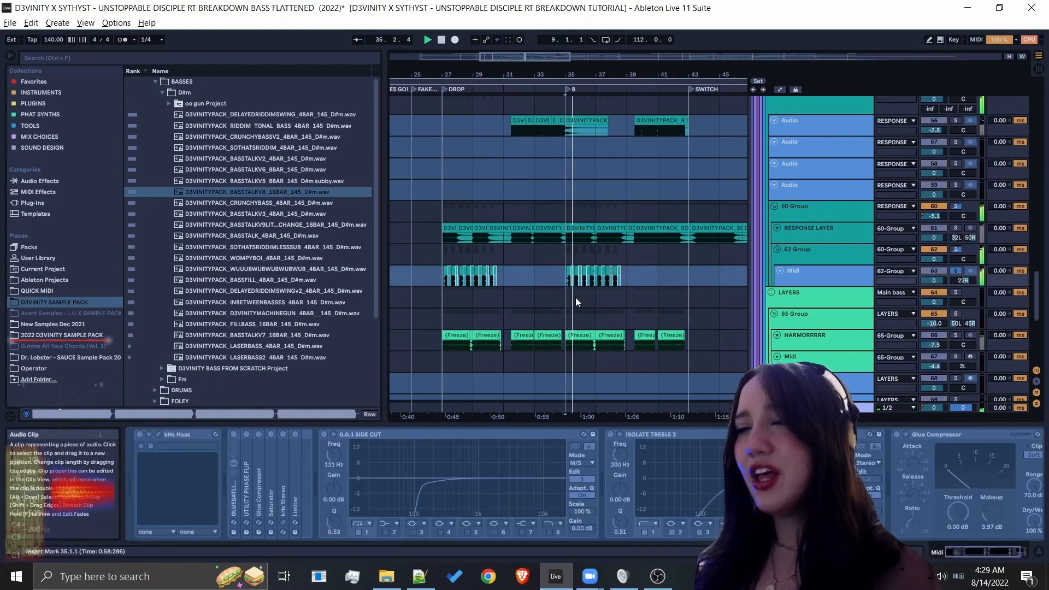
click(644, 228)
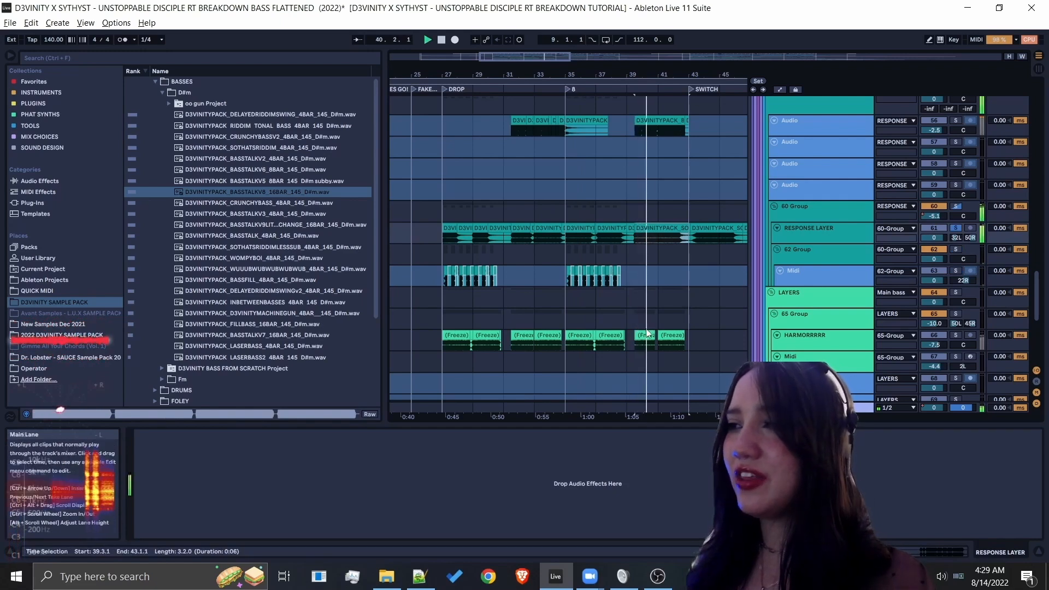
key(space)
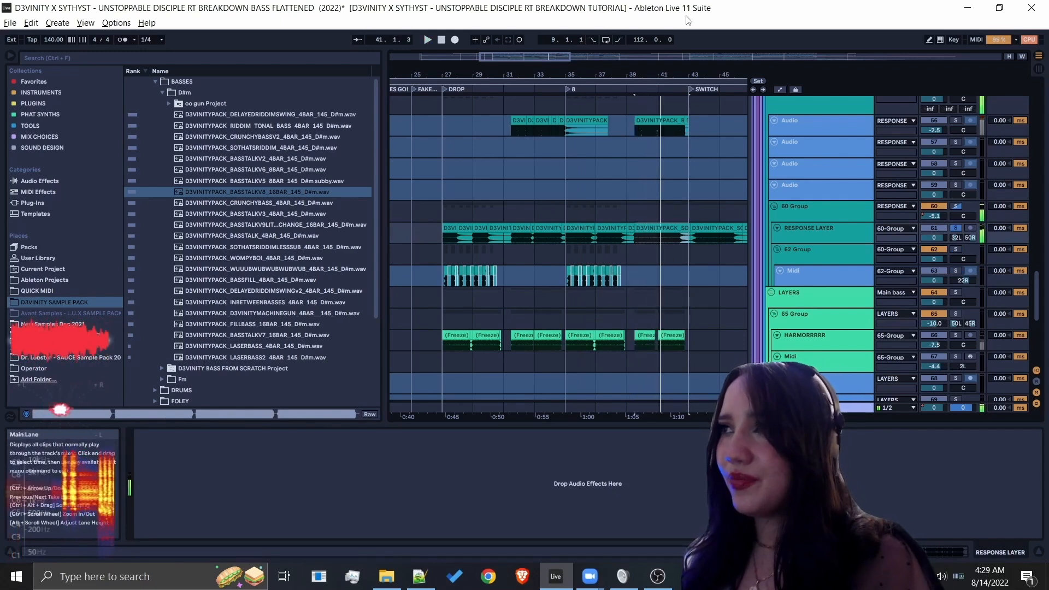
Unfold the CALL track that holds the somtinlikleorgalorg Drop (Freeze) clip at the SWITCH section and select the clip at bar 43.
drag(674, 71, 593, 65)
scroll(700, 288, up, 5)
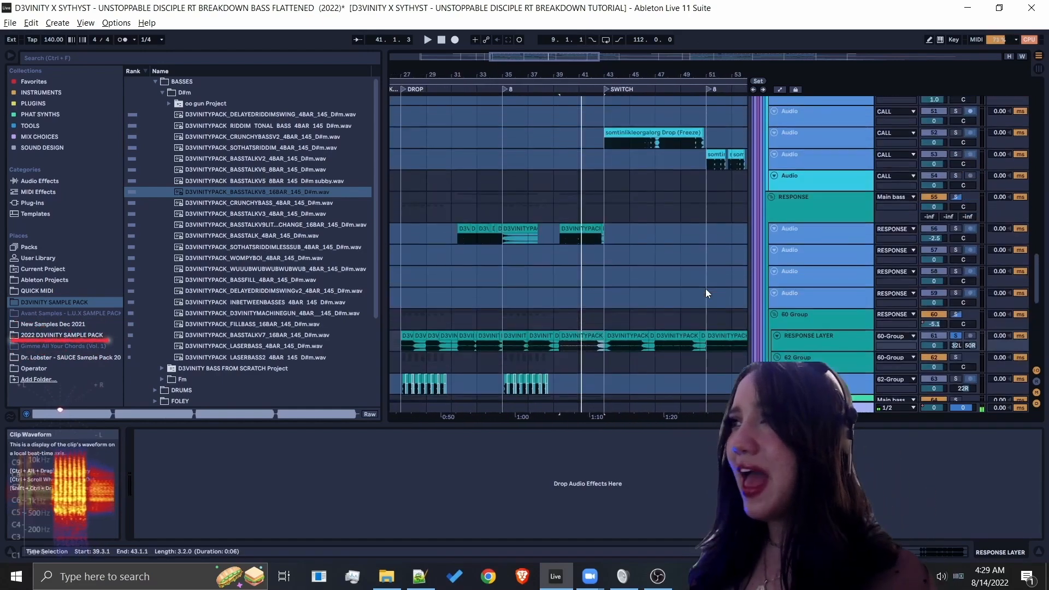
click(631, 243)
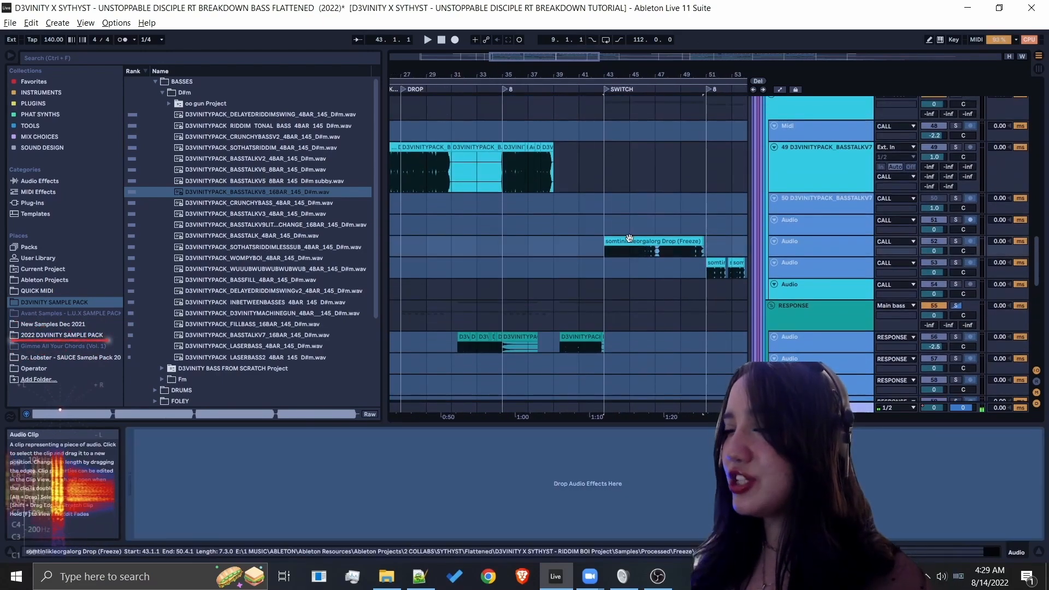
click(775, 241)
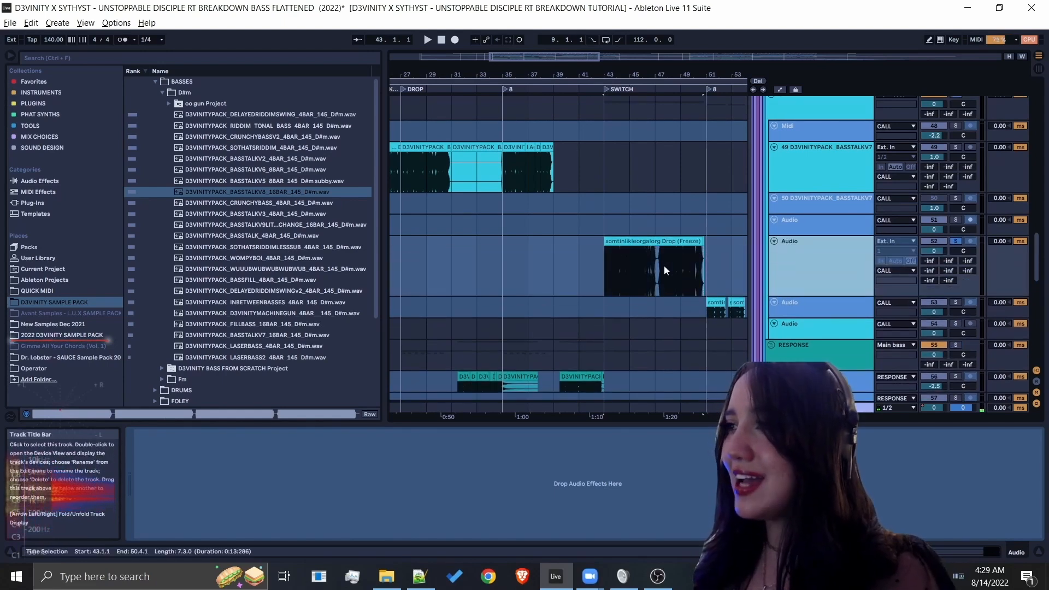
click(637, 242)
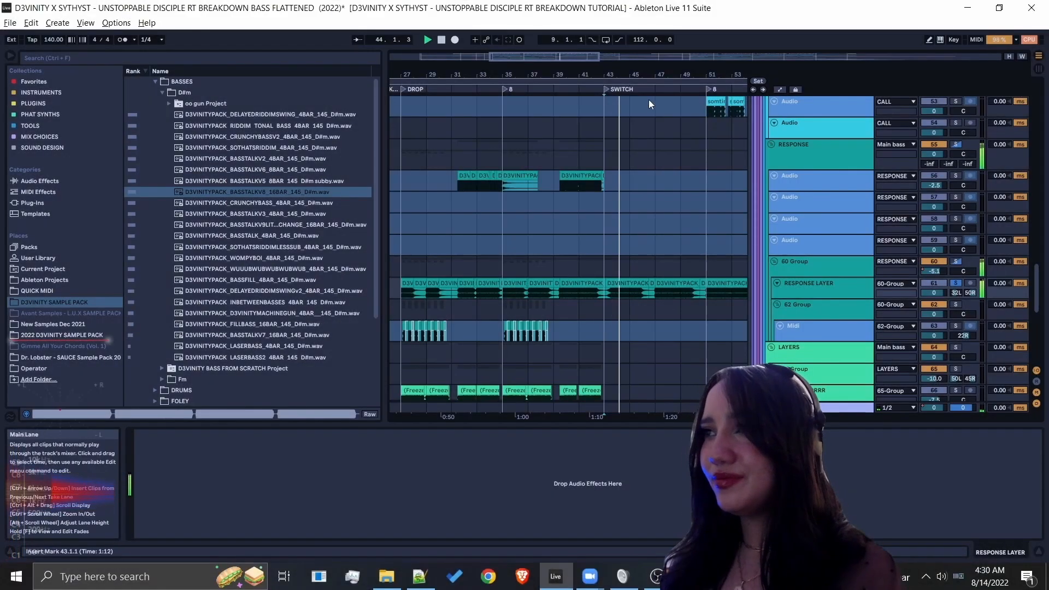
Listen to the SWITCH section from bar 43 with the frozen call bass and the RESPONSE LAYER soloed together.
scroll(663, 218, down, 3)
scroll(663, 219, up, 8)
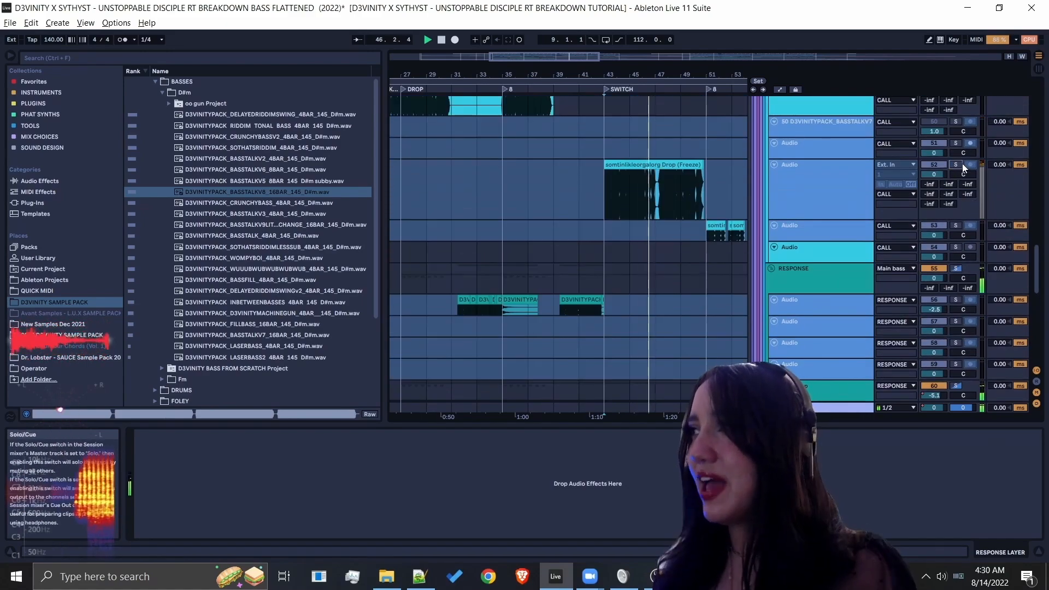
scroll(573, 256, down, 3)
scroll(596, 248, up, 4)
scroll(637, 255, down, 1)
scroll(640, 254, up, 6)
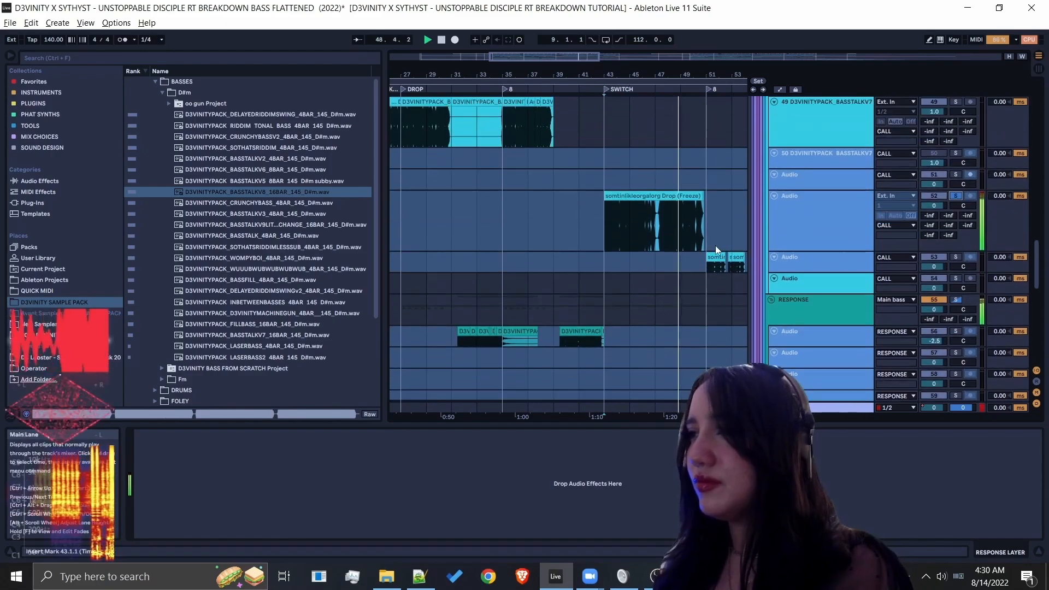
scroll(732, 261, up, 10)
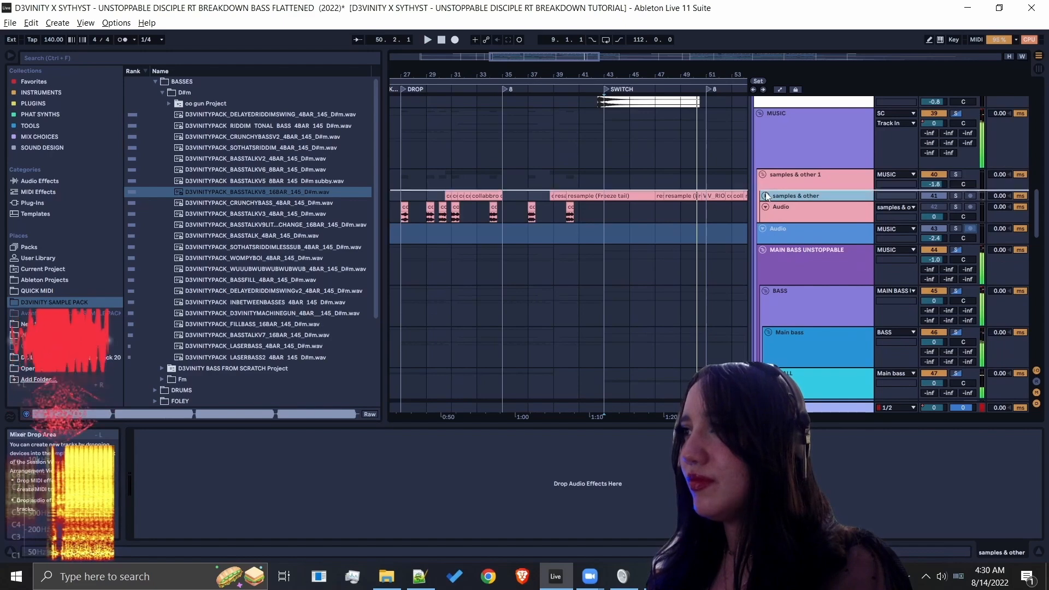
Select the first chopped somtinlikleorgalorg clip at bar 51 and place the insert marker at its start.
scroll(572, 229, down, 12)
click(571, 228)
click(578, 245)
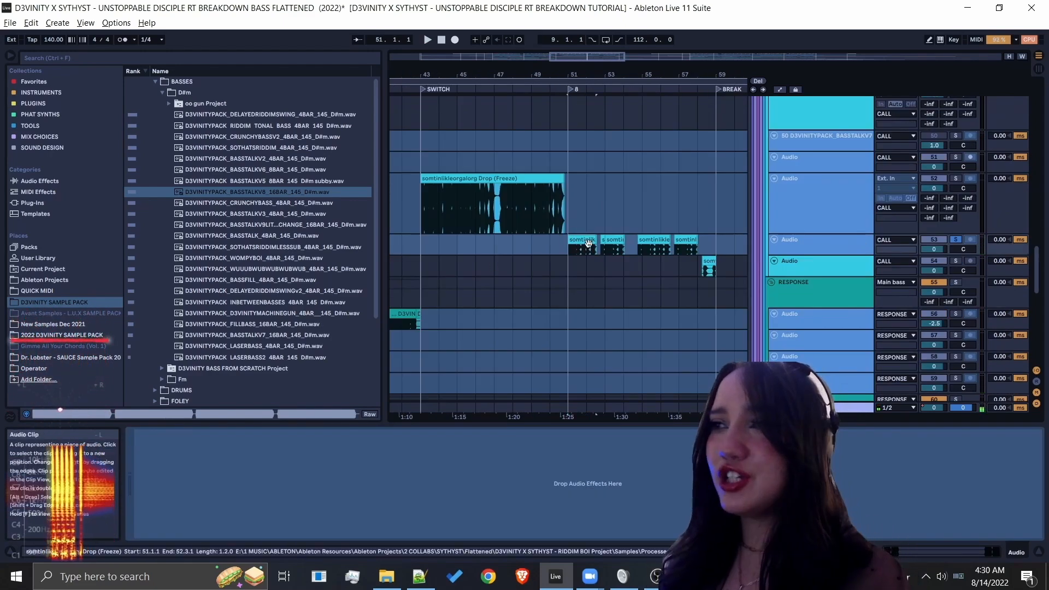
mouse_move(606, 73)
mouse_down()
mouse_move(589, 97)
mouse_move(612, 67)
mouse_up()
click(524, 250)
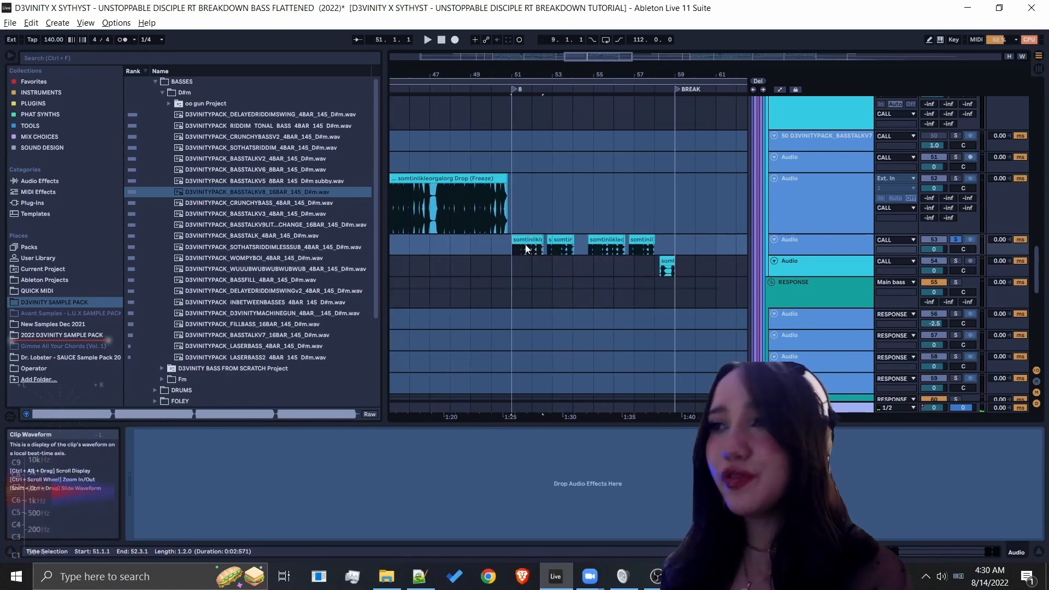
drag(590, 76, 590, 143)
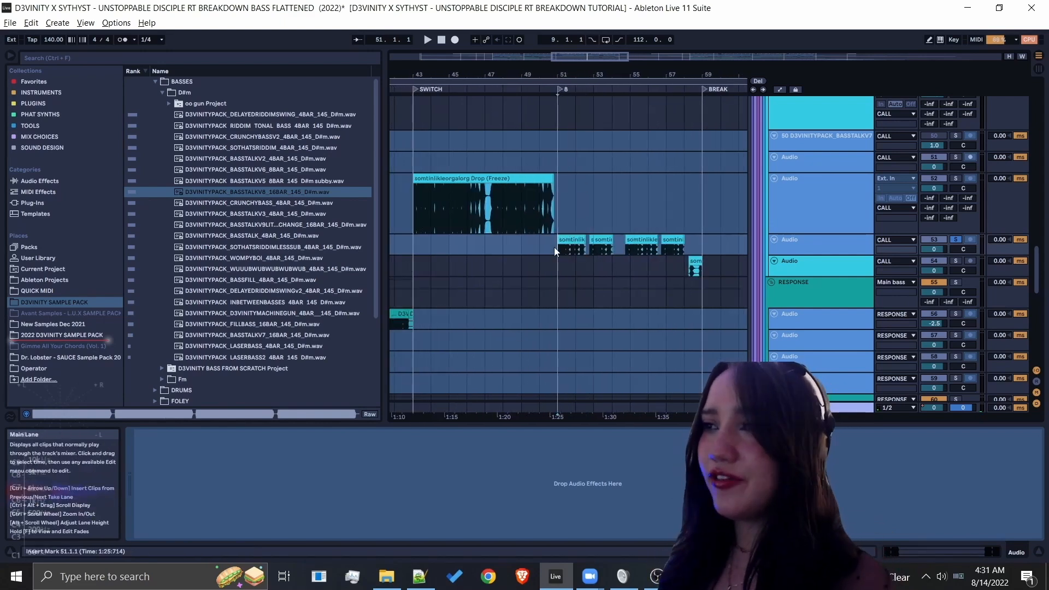
Play the B section from bar 51 with the RESPONSE LAYER soloed alongside the chopped call bass clips.
key(space)
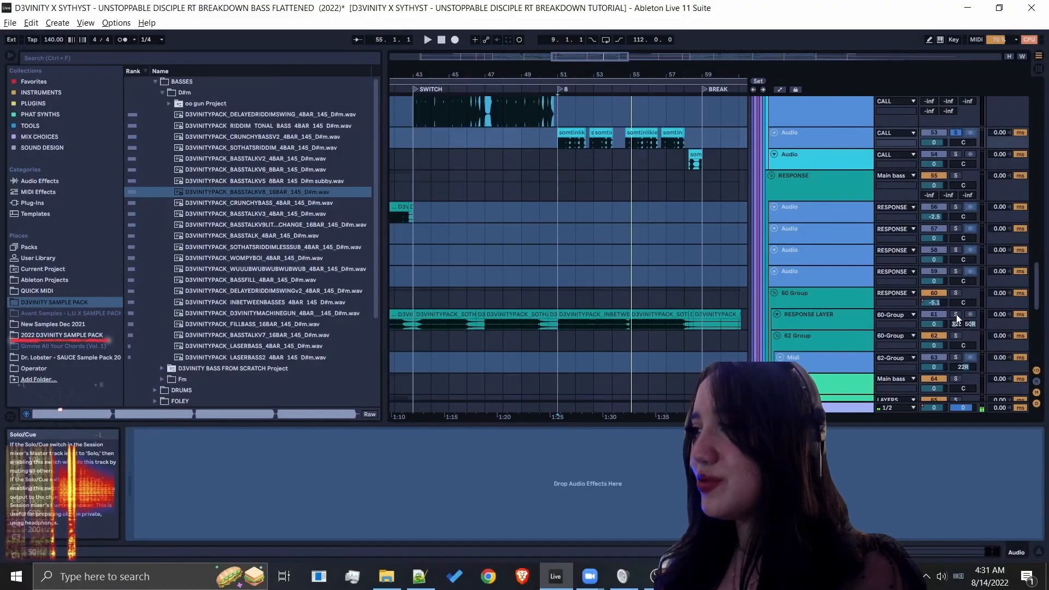
click(955, 315)
key(space)
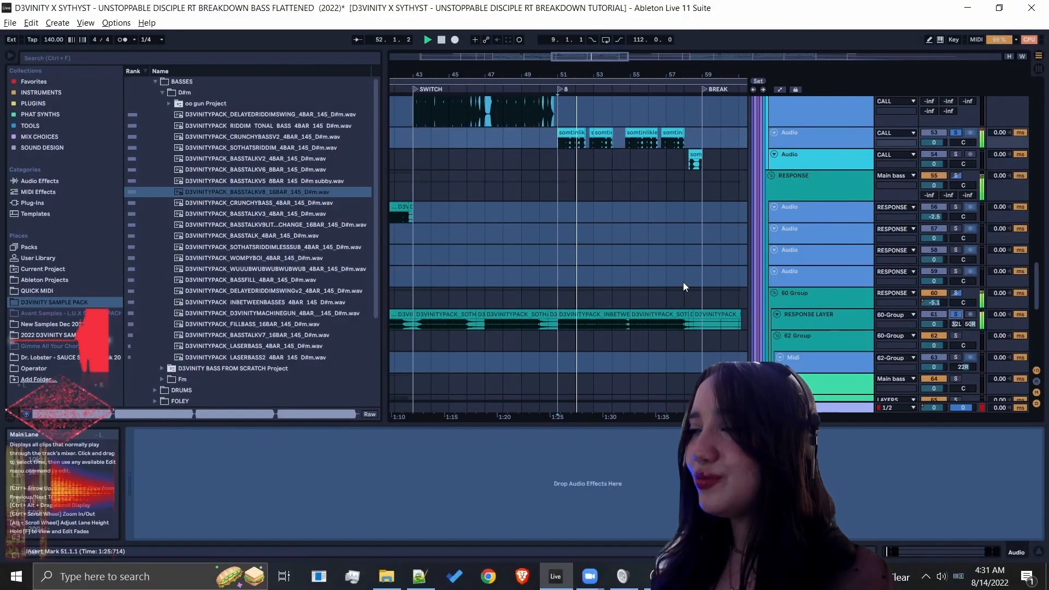
scroll(684, 277, up, 3)
scroll(685, 275, down, 2)
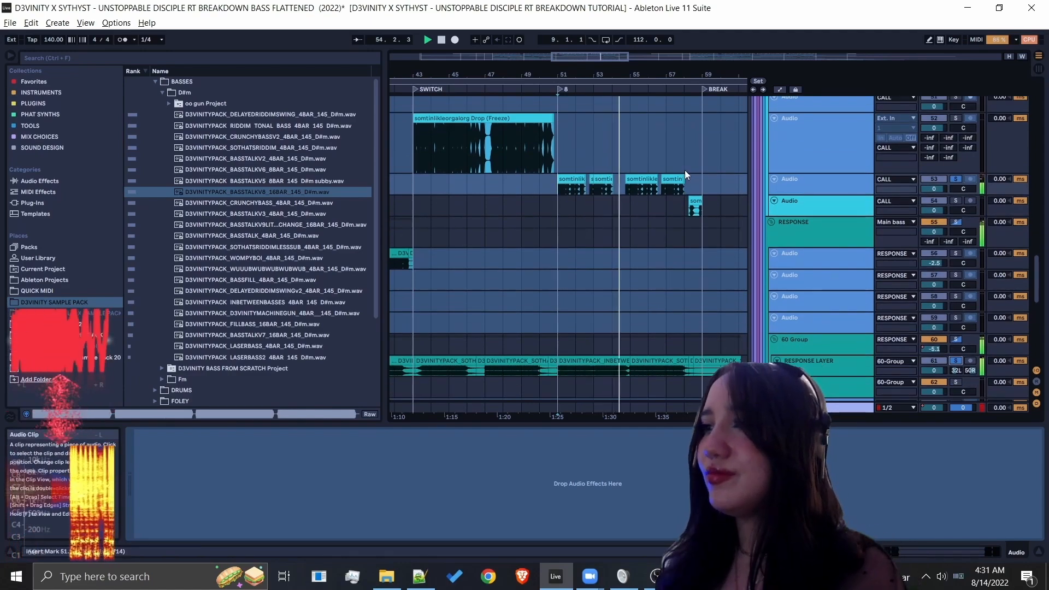
scroll(734, 322, down, 2)
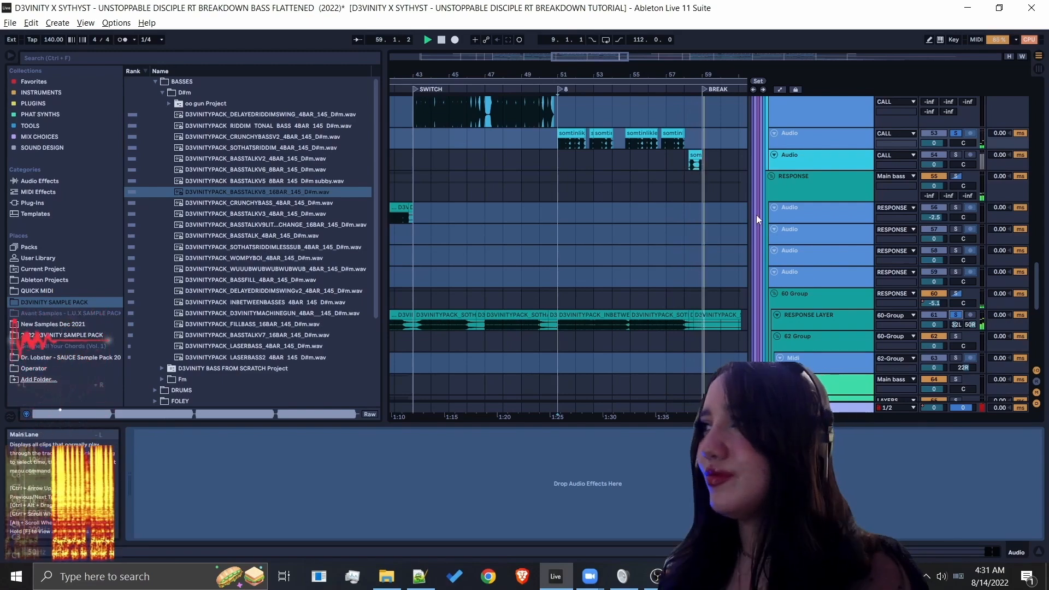
Place the insert marker at bar 57.2.1 on the CALL track with the short bass clip just before the BREAK.
drag(655, 74, 632, 50)
right_click(640, 153)
click(582, 227)
scroll(612, 248, up, 8)
scroll(628, 196, down, 4)
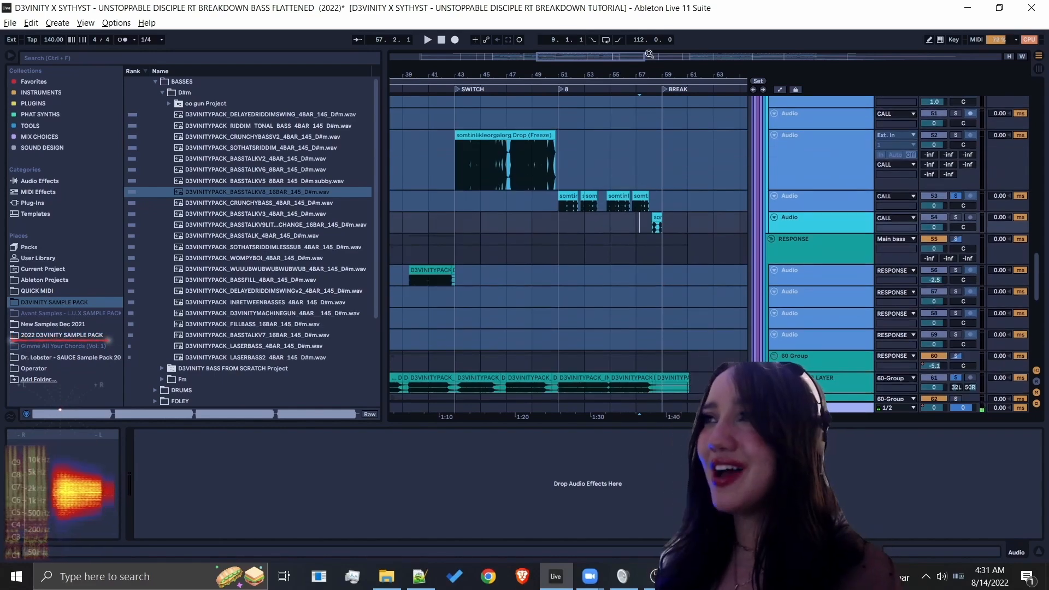
Look over the drum, sample and music tracks across the BREAK and BUILD sections.
drag(655, 69, 614, 70)
scroll(609, 142, up, 10)
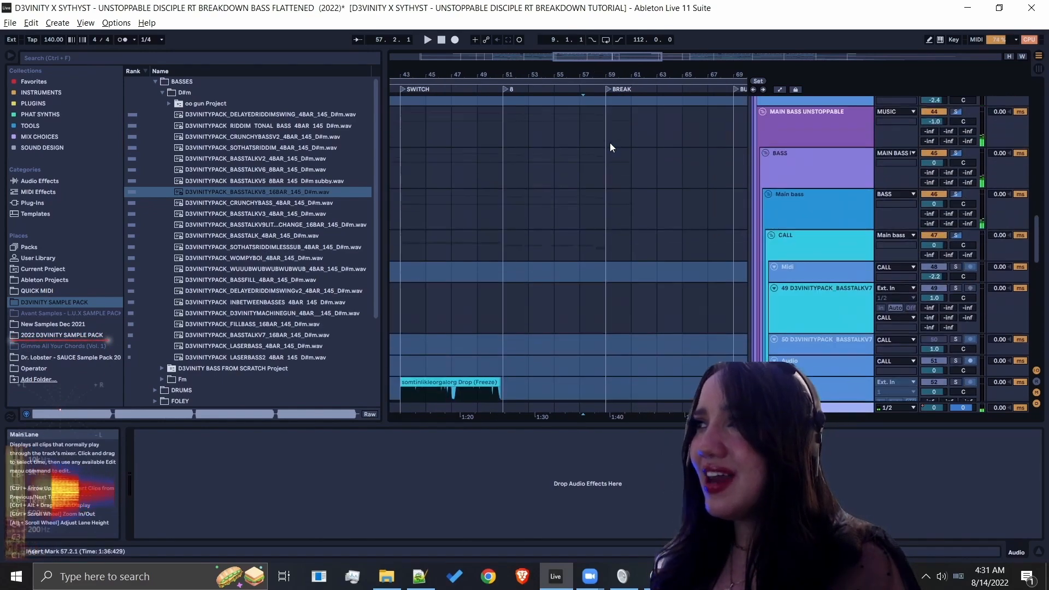
scroll(663, 185, up, 4)
drag(1037, 214, 1038, 210)
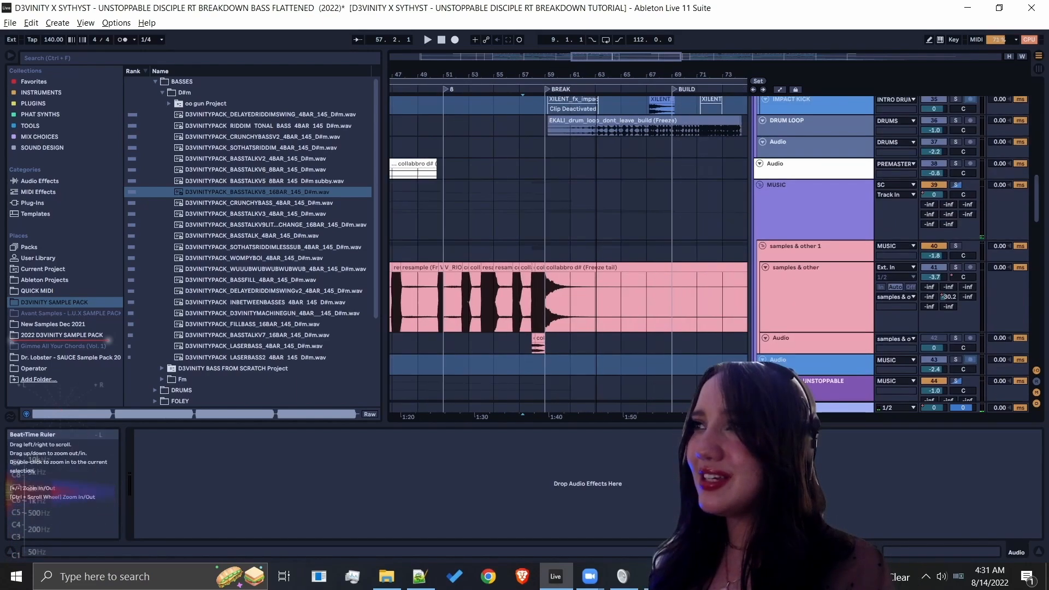
scroll(703, 289, down, 3)
scroll(703, 289, up, 2)
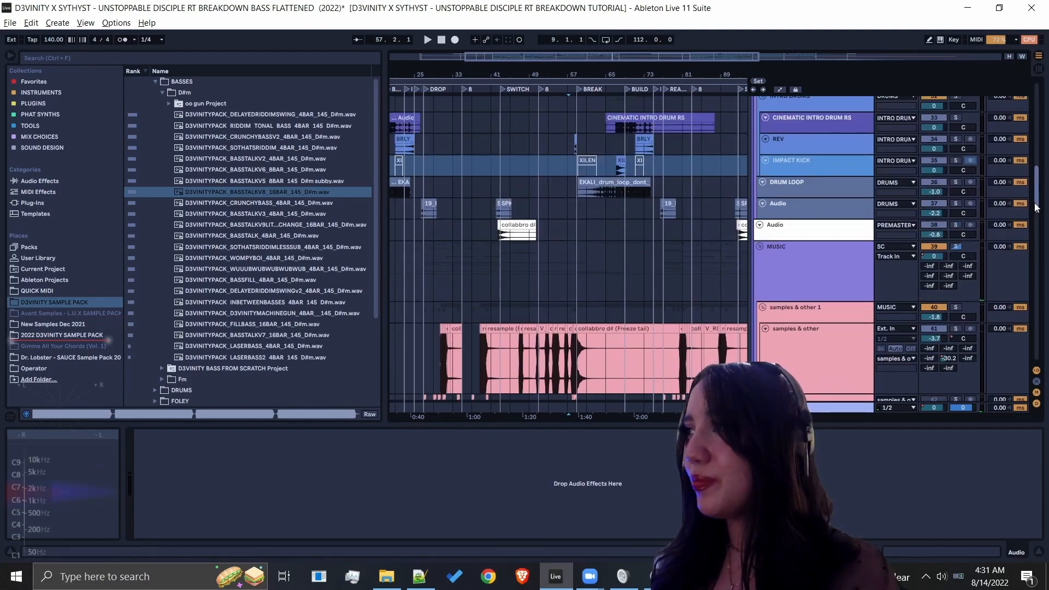
scroll(644, 218, up, 4)
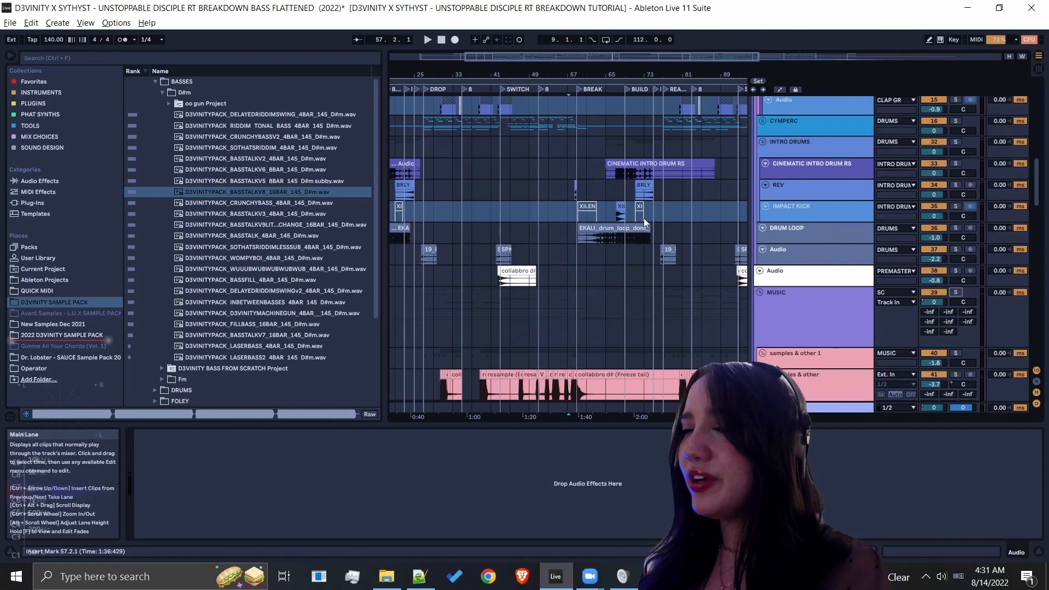
Play the INTROBASS clips in the BREAK section with their track soloed, then together with the full mix.
click(622, 211)
scroll(627, 213, down, 2)
scroll(629, 213, down, 15)
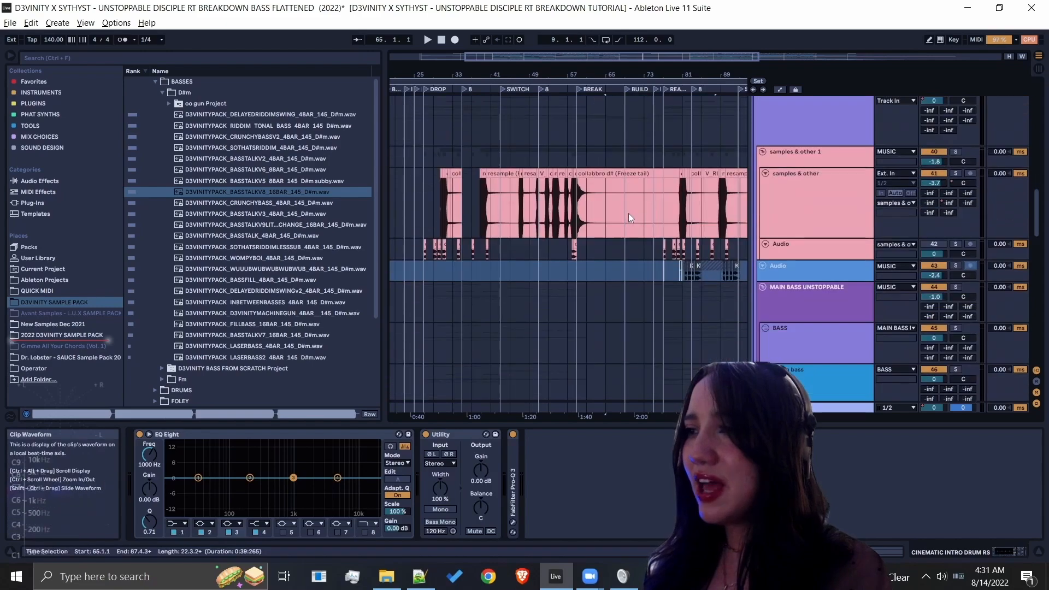
scroll(617, 224, down, 10)
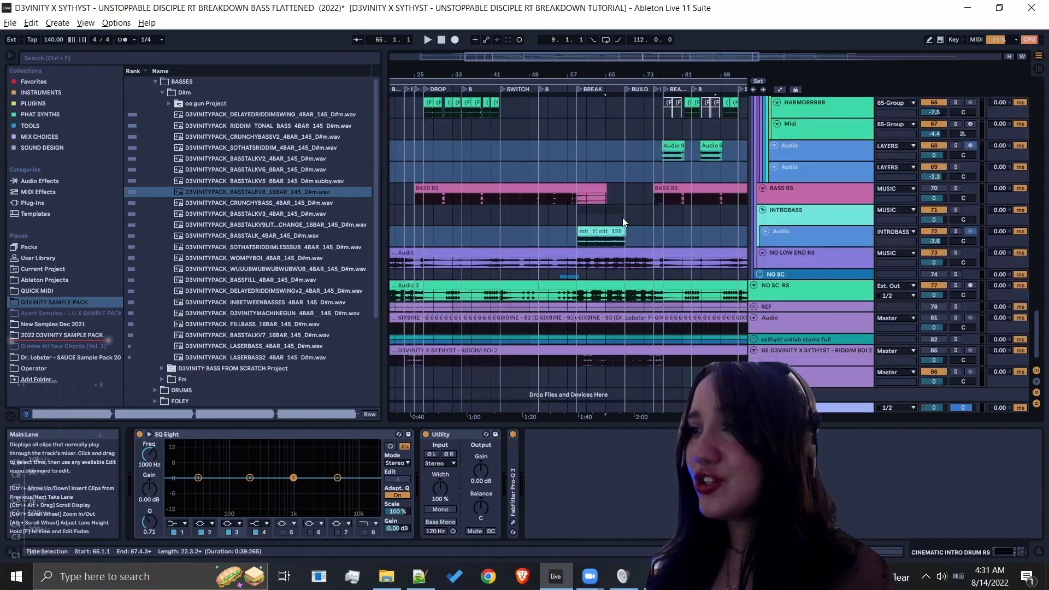
click(611, 221)
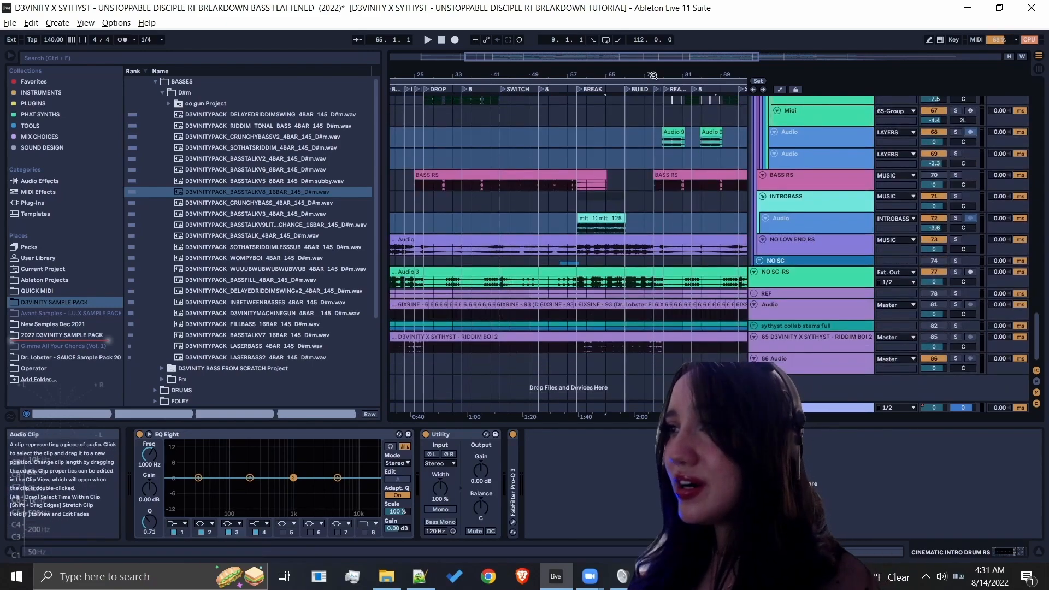
click(586, 220)
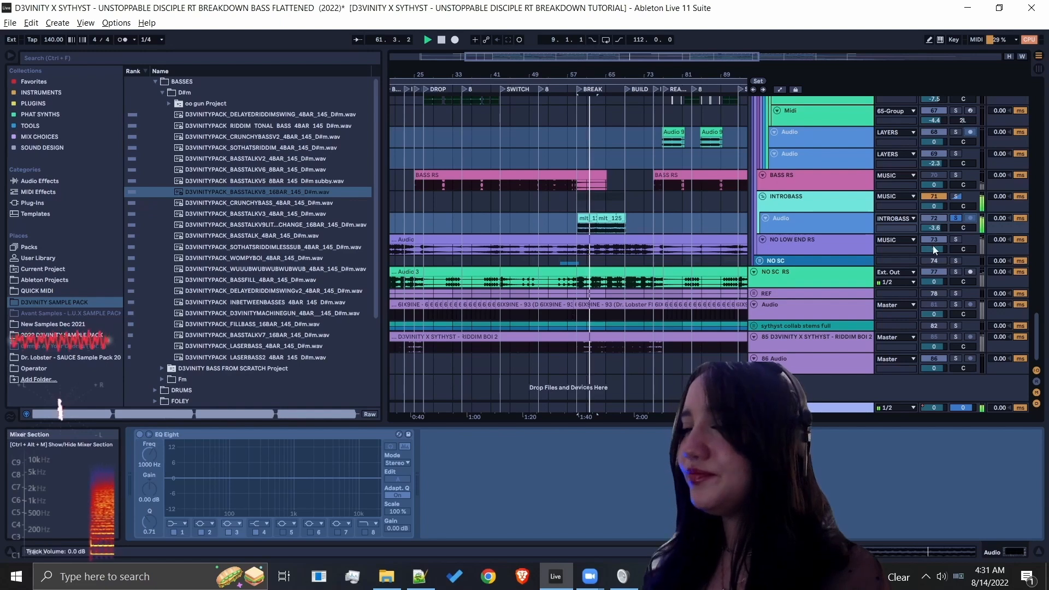
click(956, 219)
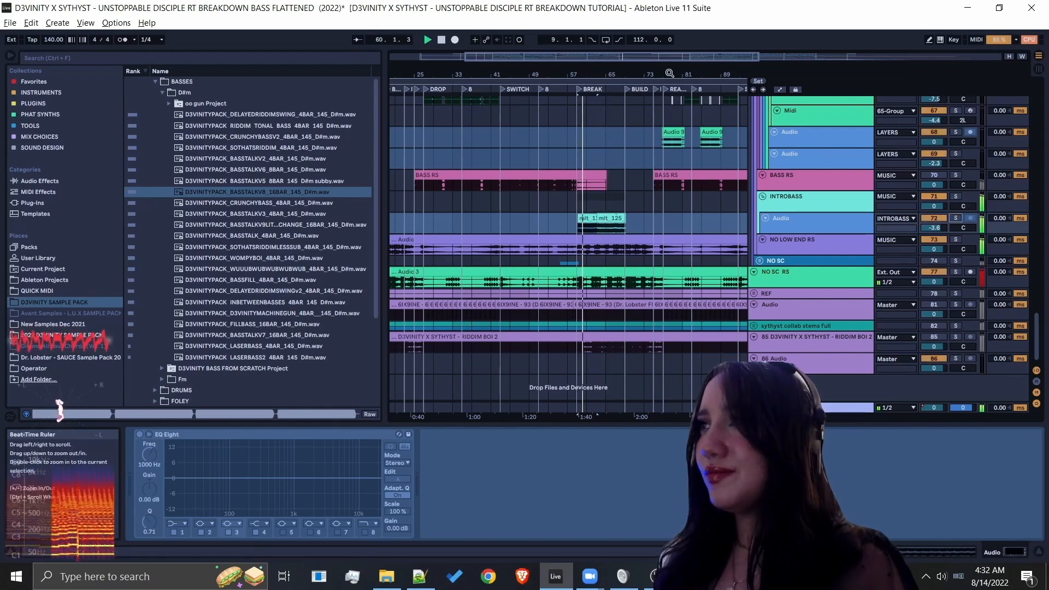
key(space)
Place the insert marker at bar 77 at the REAL DROP and select the RESPONSE LAYER track.
scroll(602, 188, up, 10)
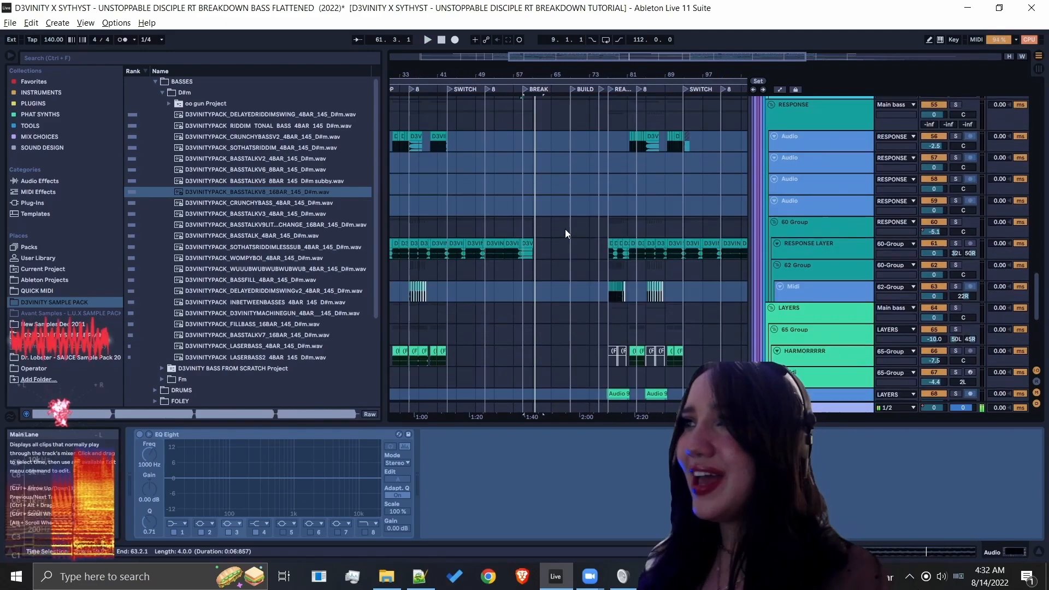
scroll(569, 229, up, 4)
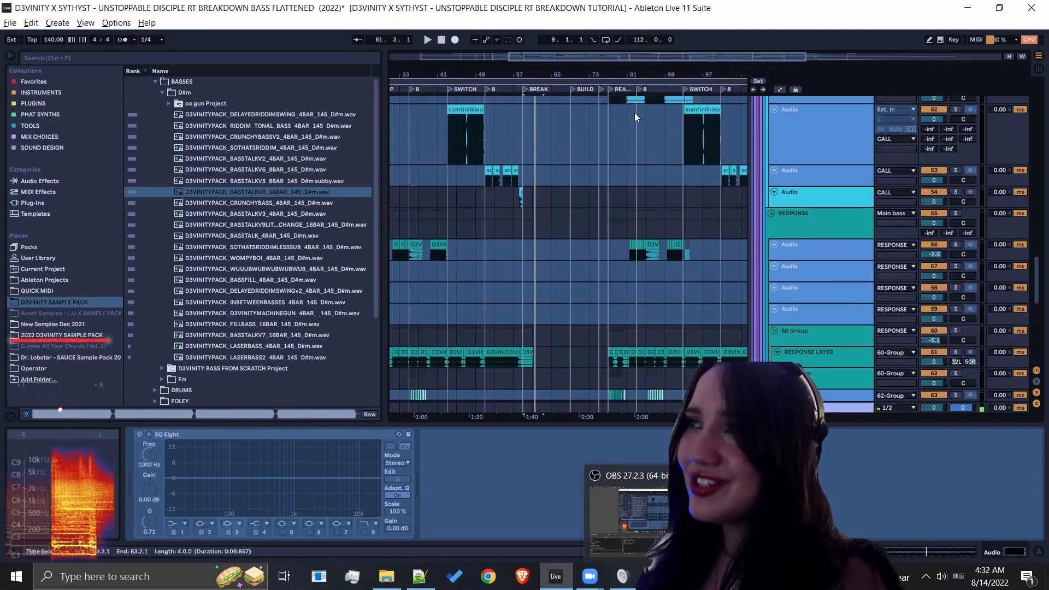
drag(514, 75, 514, 45)
scroll(594, 187, down, 4)
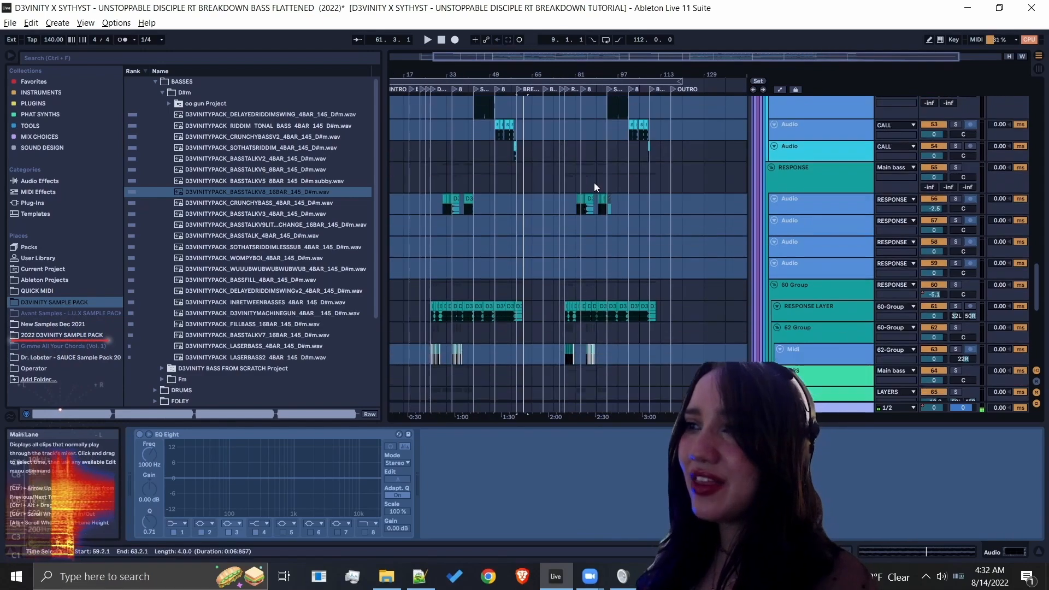
click(571, 233)
drag(578, 74, 537, 184)
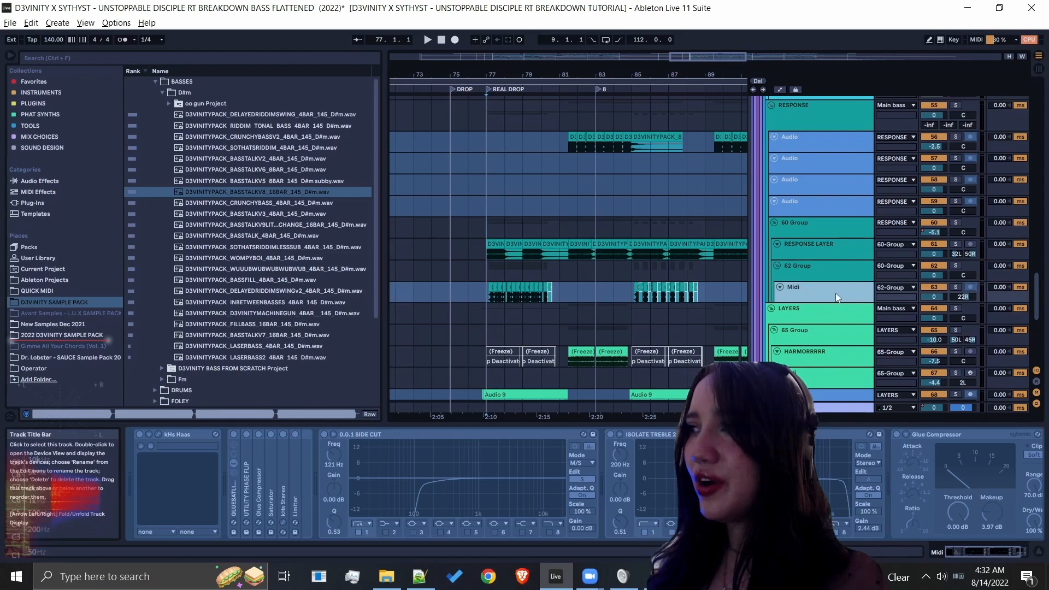
click(844, 250)
Play the REAL DROP from bar 77 with the CALL track containing the Audio 8 clips soloed, then remove the solo.
scroll(809, 240, up, 3)
scroll(702, 261, up, 5)
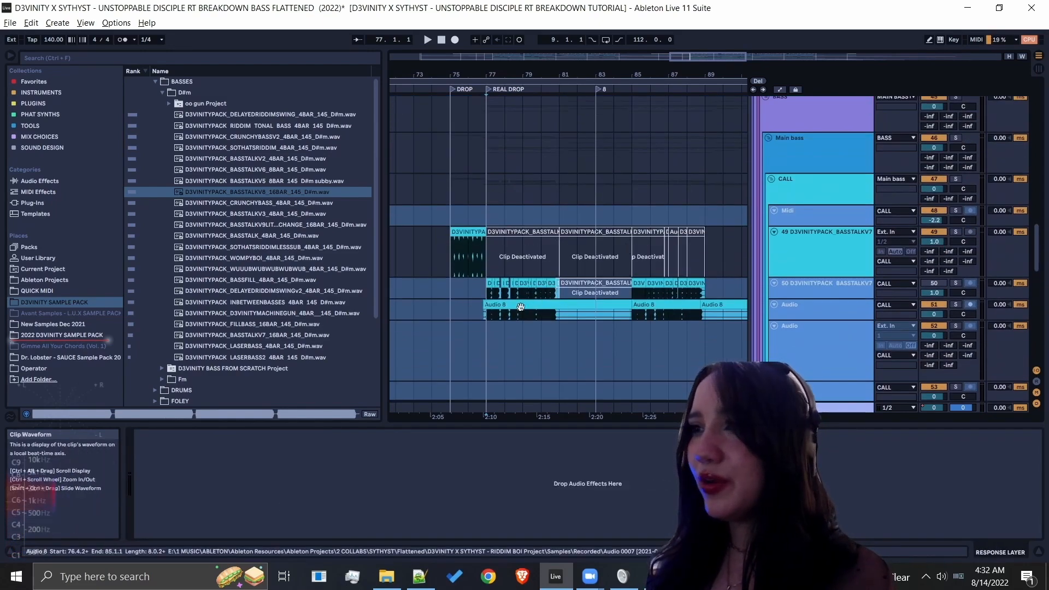
click(490, 296)
click(955, 305)
key(space)
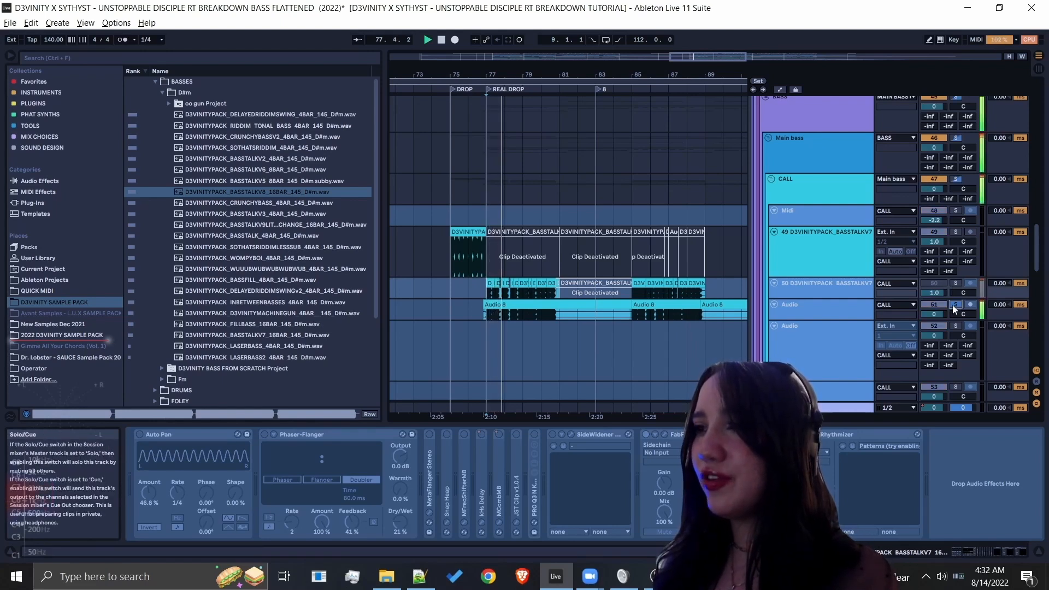
click(954, 308)
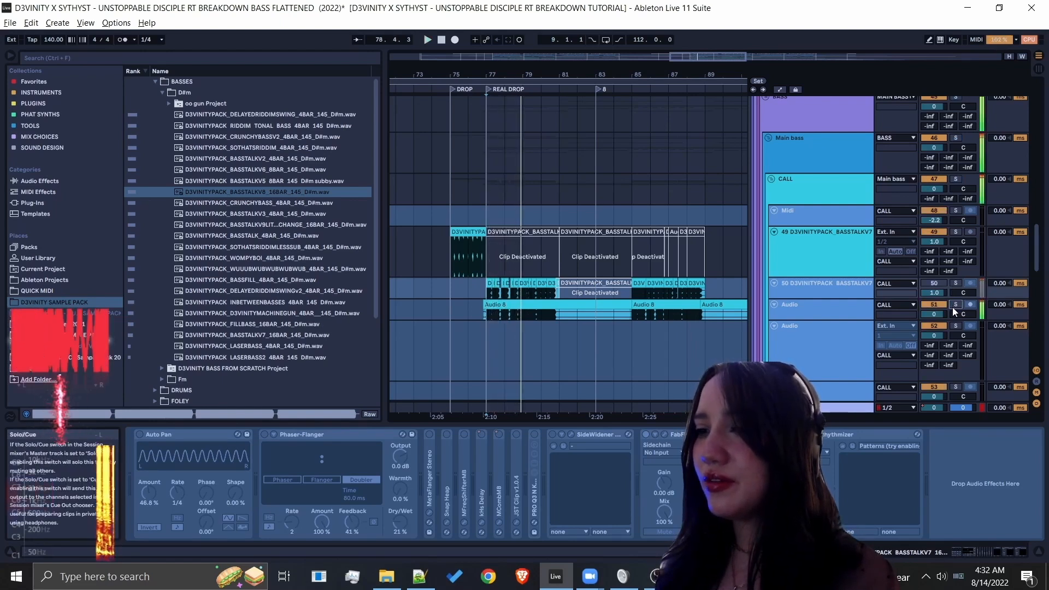
Check the freeze and flatten options available for the CALL group's Audio track and the D3VINITYPACK_BASSTALKV7 track beside it.
right_click(809, 308)
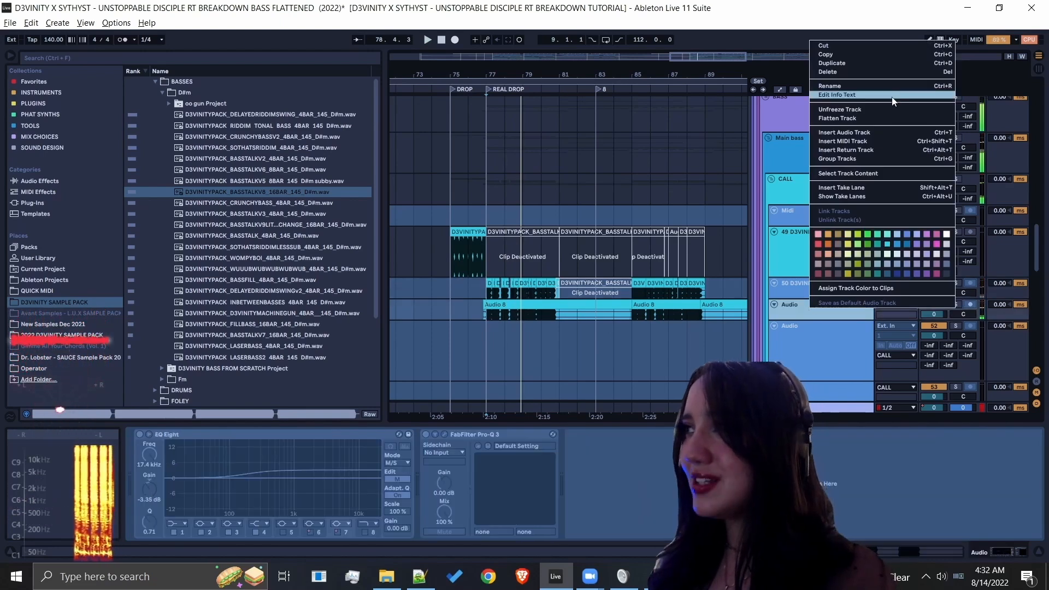
click(785, 263)
click(818, 289)
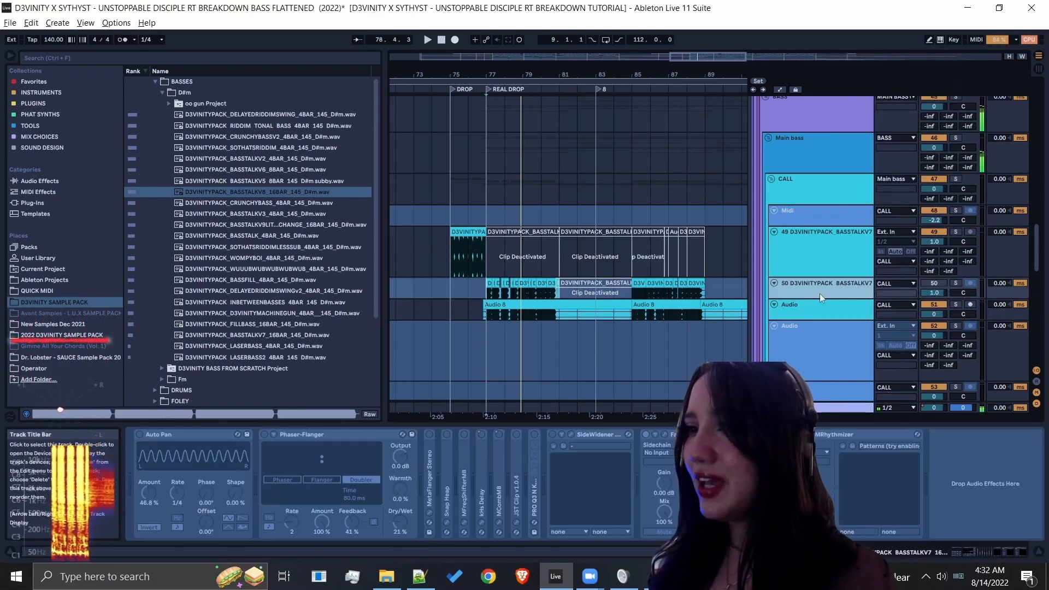
right_click(819, 297)
click(790, 290)
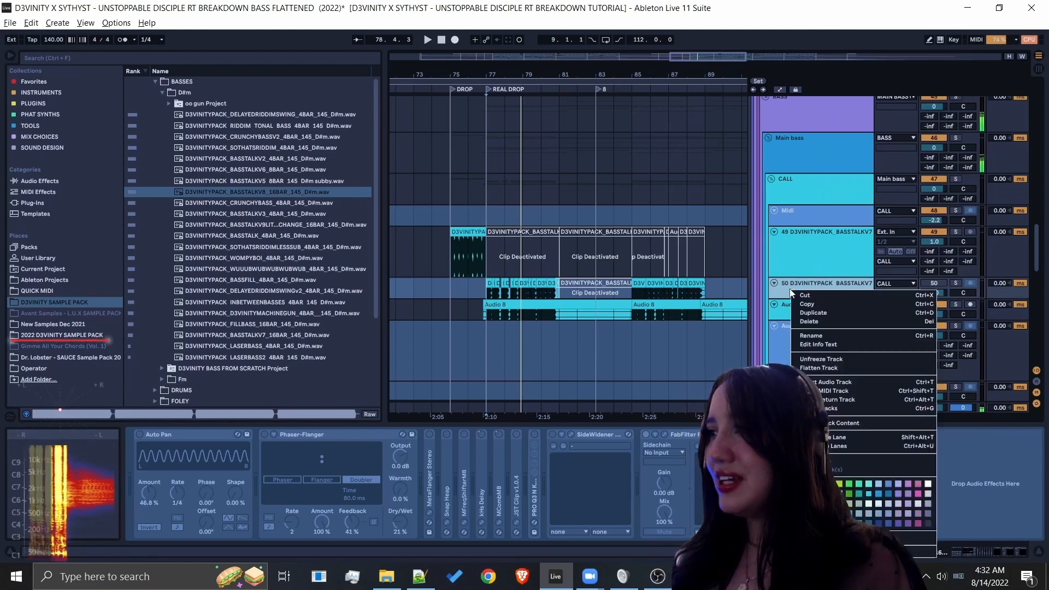
right_click(792, 294)
click(733, 291)
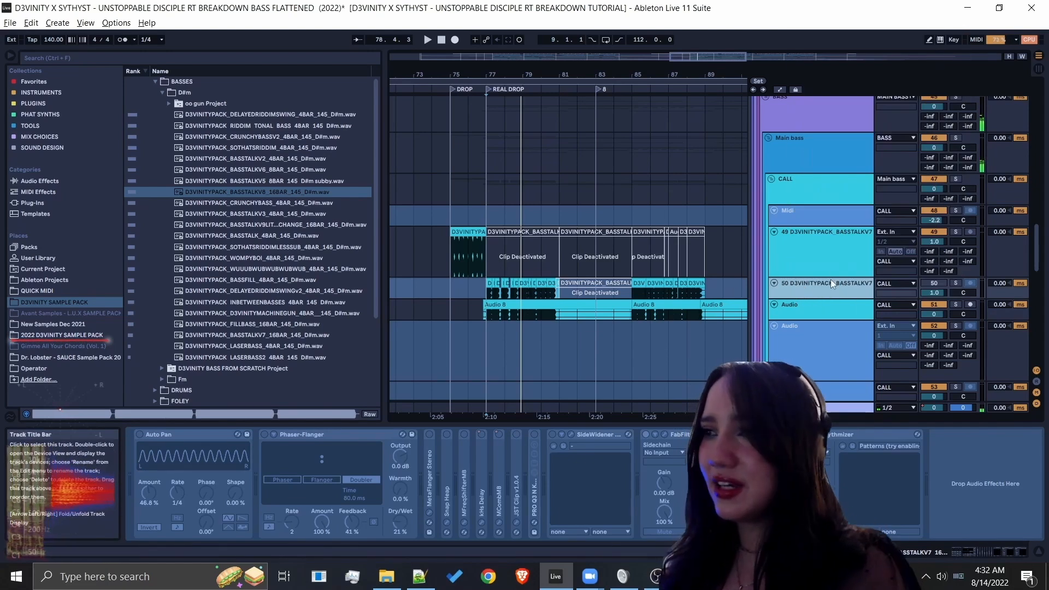
click(811, 307)
click(808, 290)
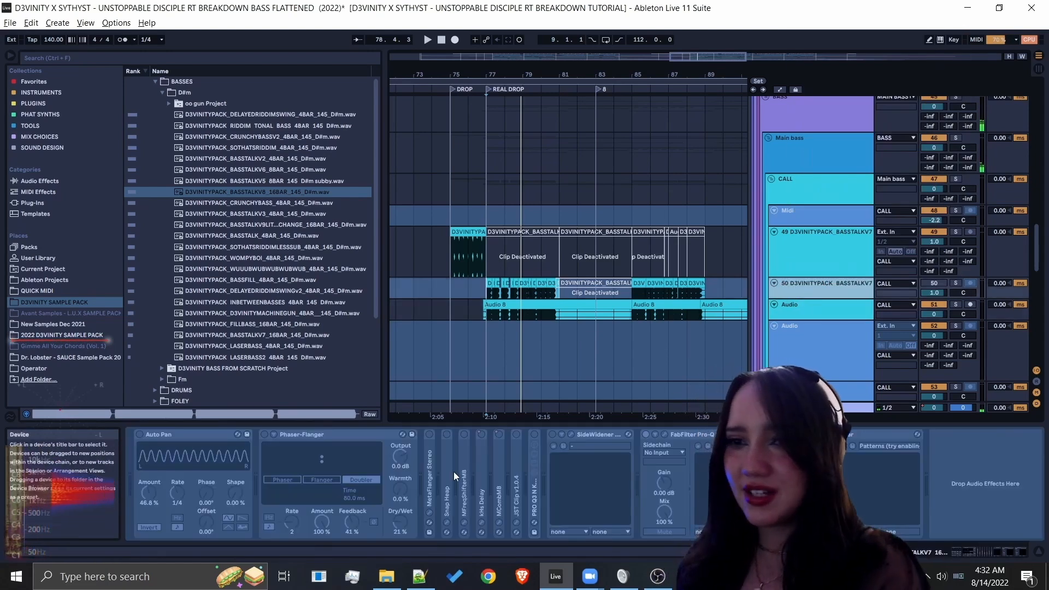
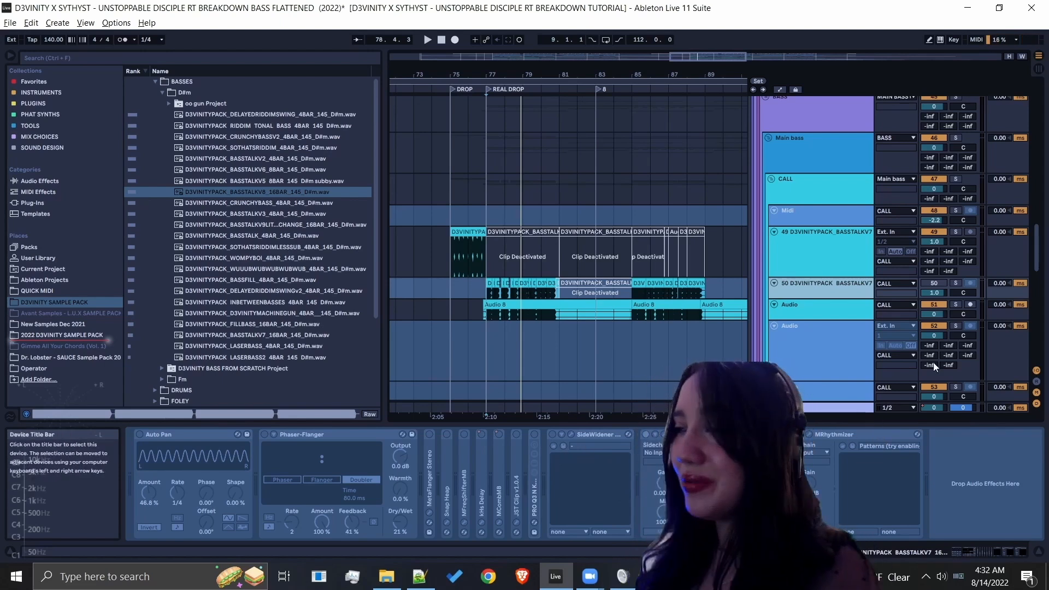
Compare the frozen D3VINITYPACK_BASSTALKV7 track with the Audio track holding the Audio 8 clips in the CALL group.
click(787, 262)
click(794, 290)
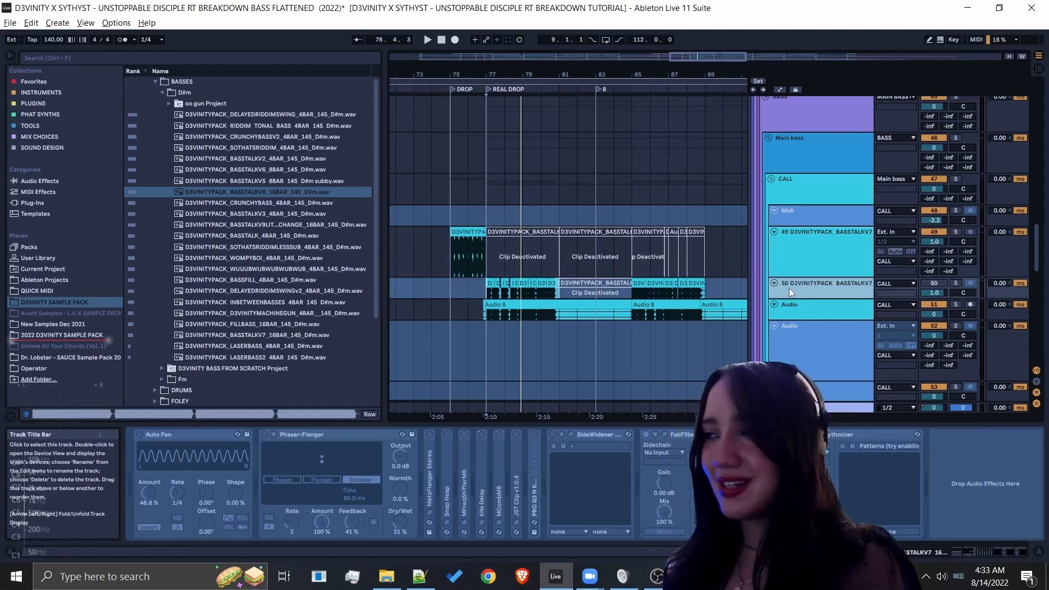
scroll(812, 278, down, 2)
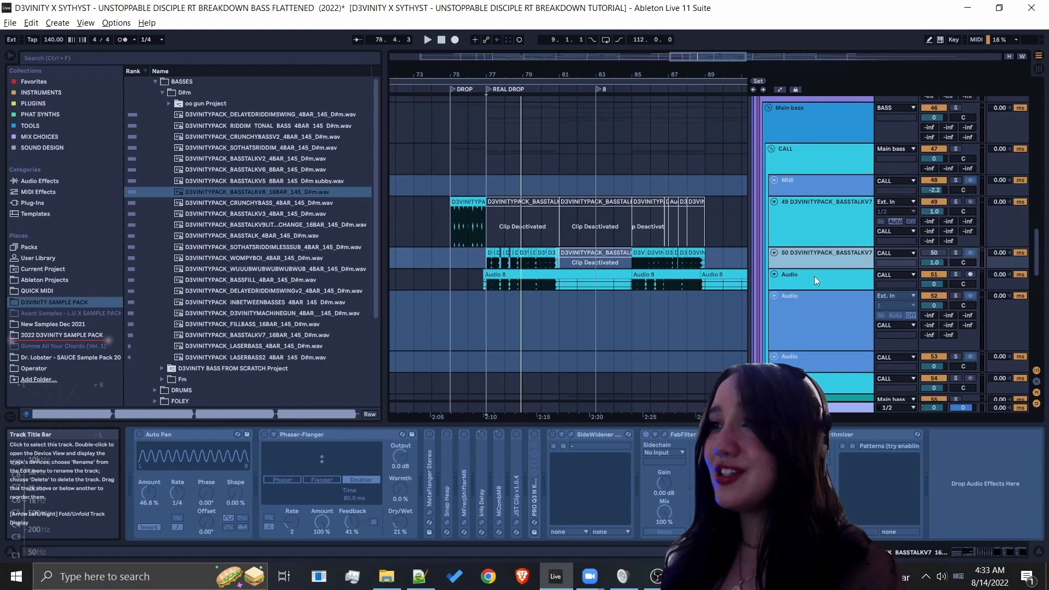
click(828, 280)
click(814, 261)
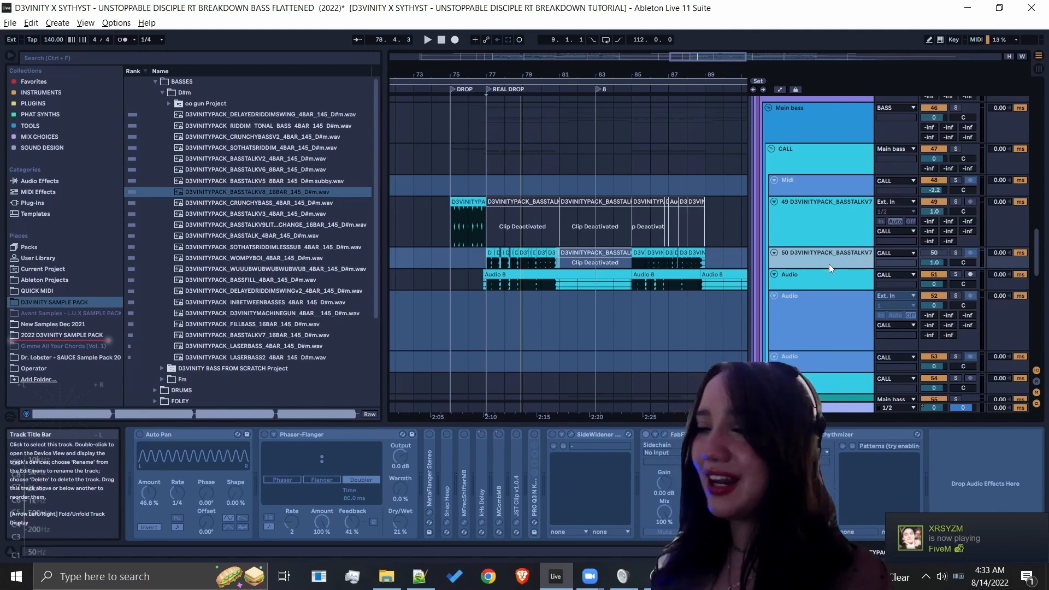
click(800, 286)
click(835, 258)
click(841, 276)
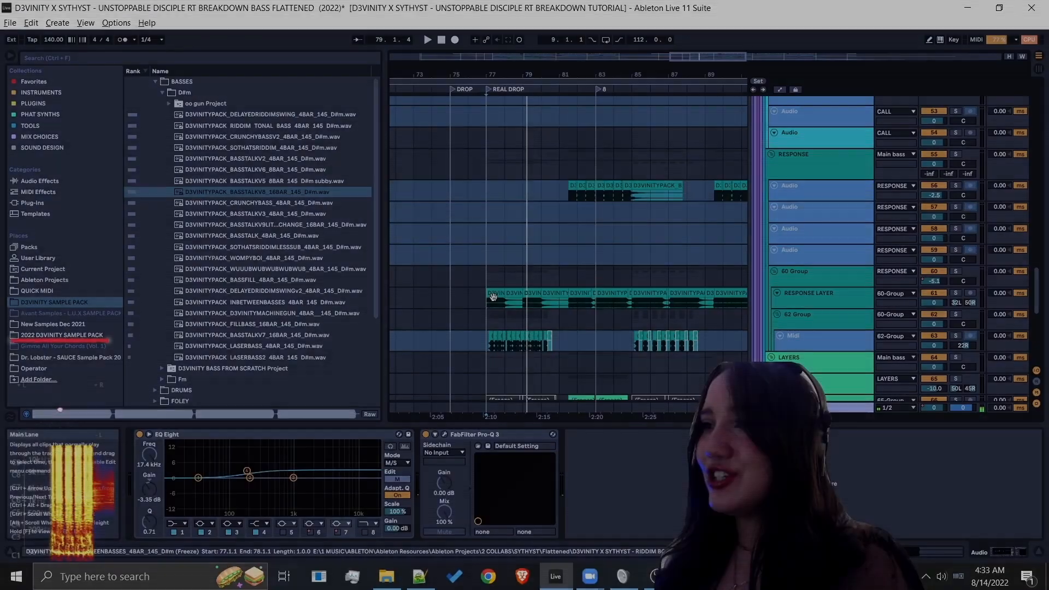
Play the REAL DROP from bar 77 with the RESPONSE LAYER track soloed, then with the Midi track of 62 Group soloed.
click(494, 296)
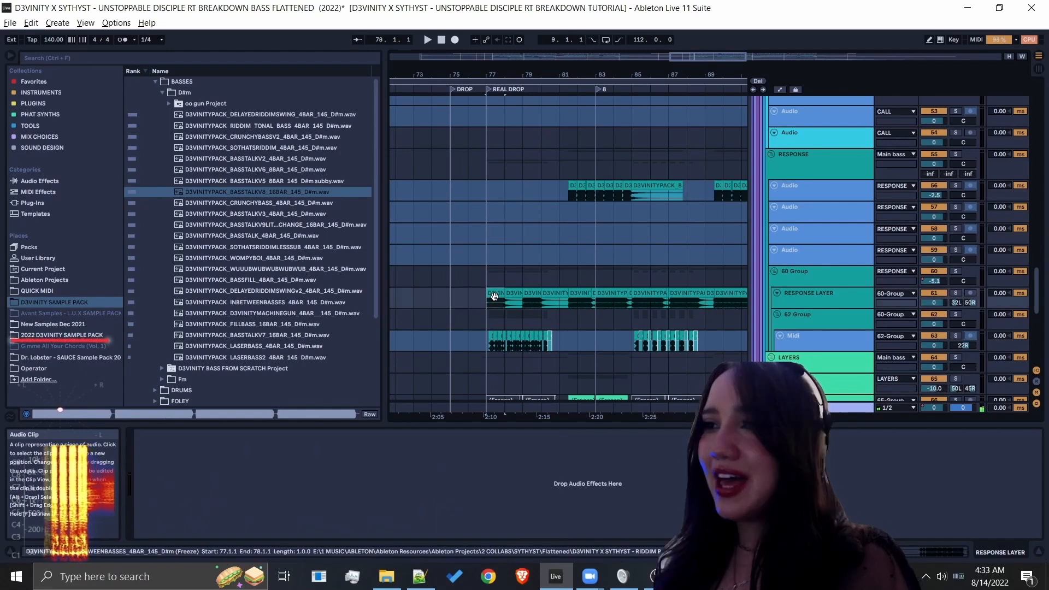
key(space)
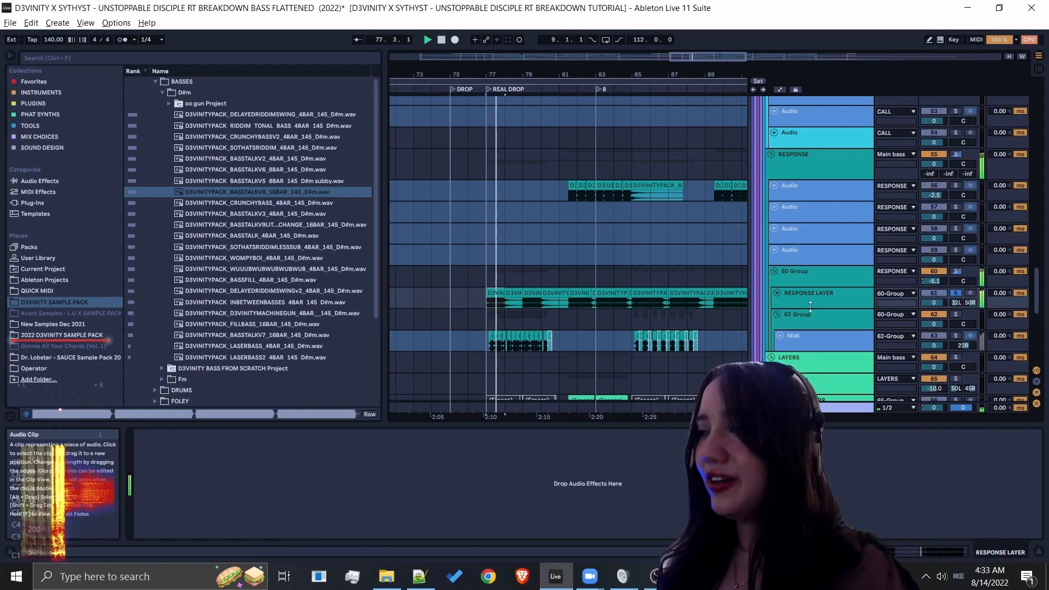
scroll(600, 276, down, 1)
scroll(595, 275, down, 1)
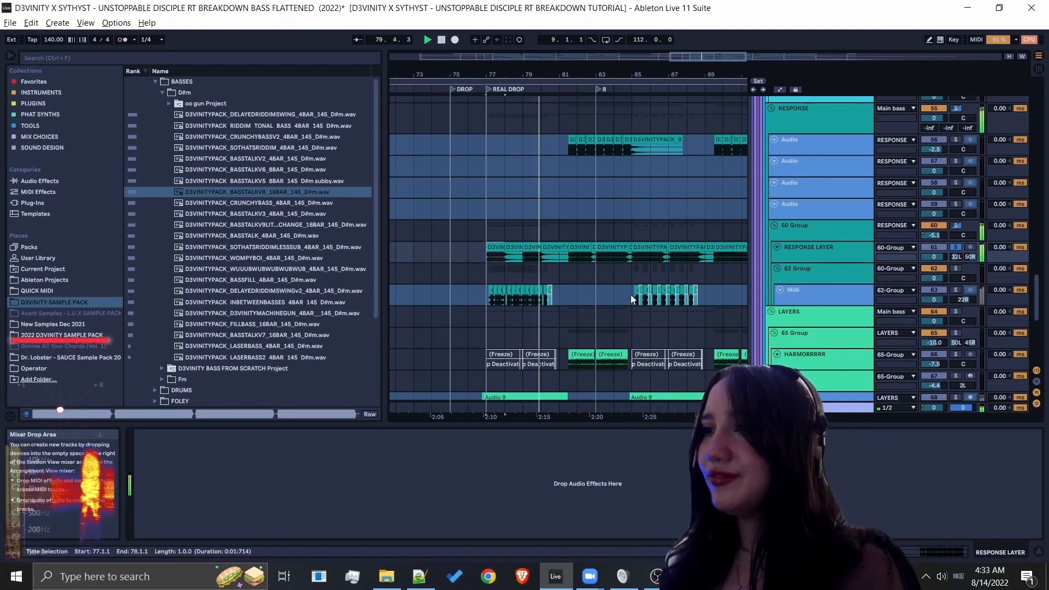
click(491, 288)
key(space)
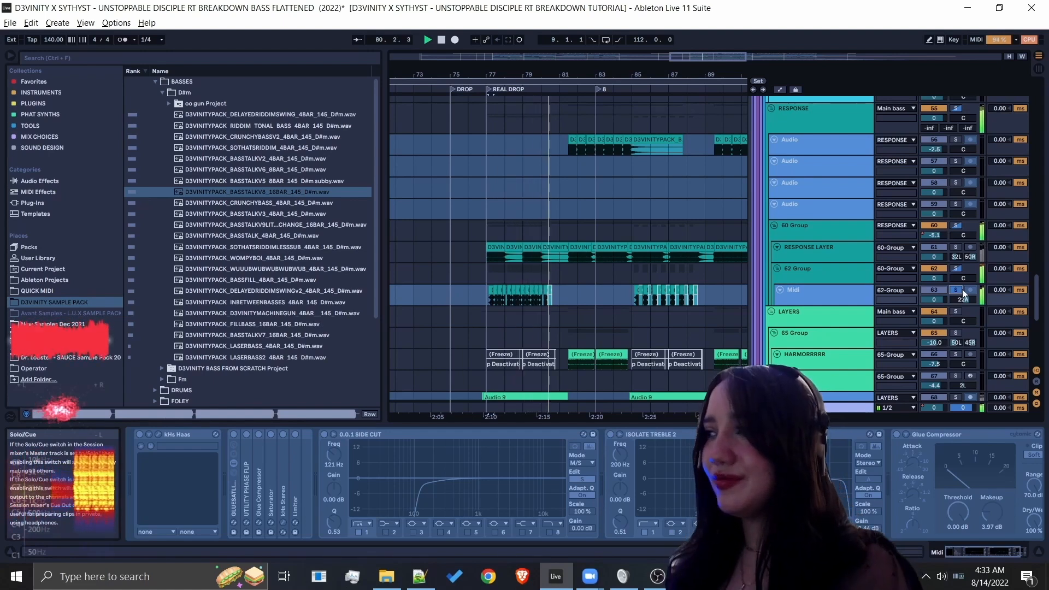
Play the Audio 9 clips in the LAYERS group soloed over the REAL DROP, then stop playback and remove the solo.
scroll(932, 344, down, 2)
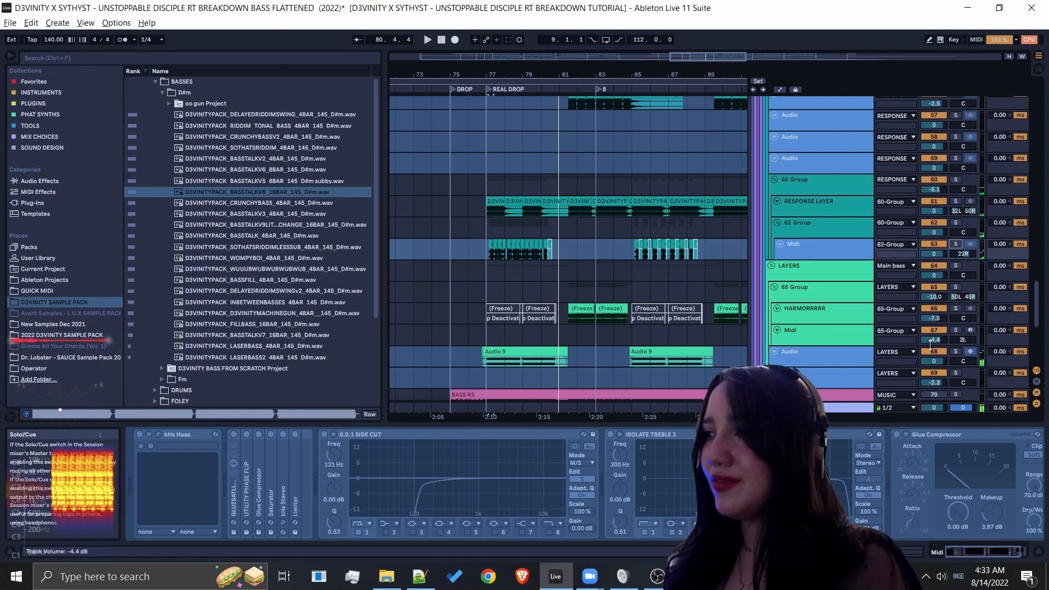
click(955, 352)
key(space)
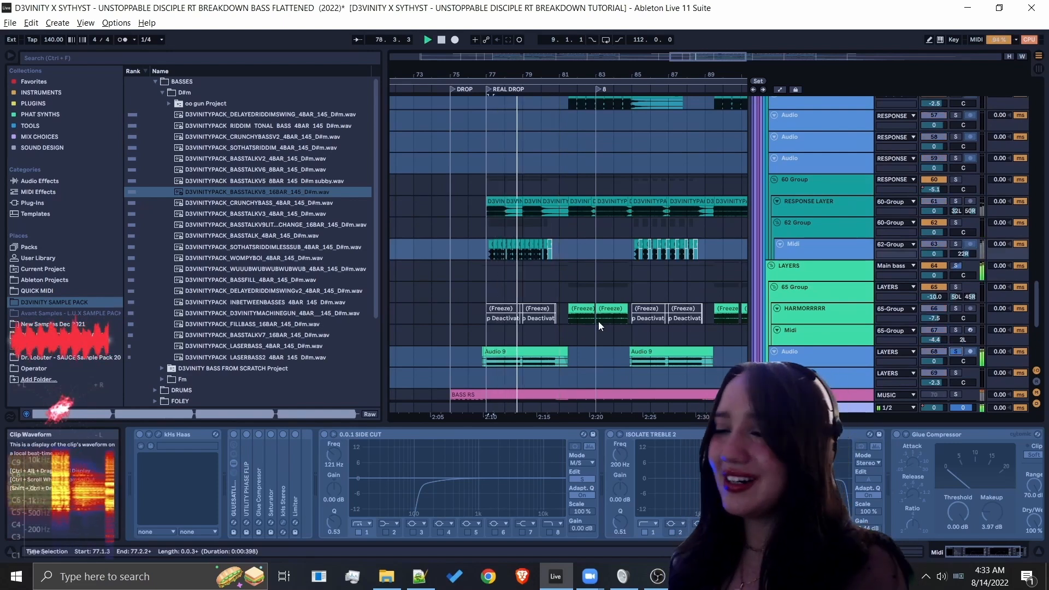
key(space)
click(956, 353)
Look over the CALL and RESPONSE bass tracks across the REAL DROP, including the first RESPONSE Audio track's clips.
scroll(543, 274, up, 7)
scroll(502, 279, down, 4)
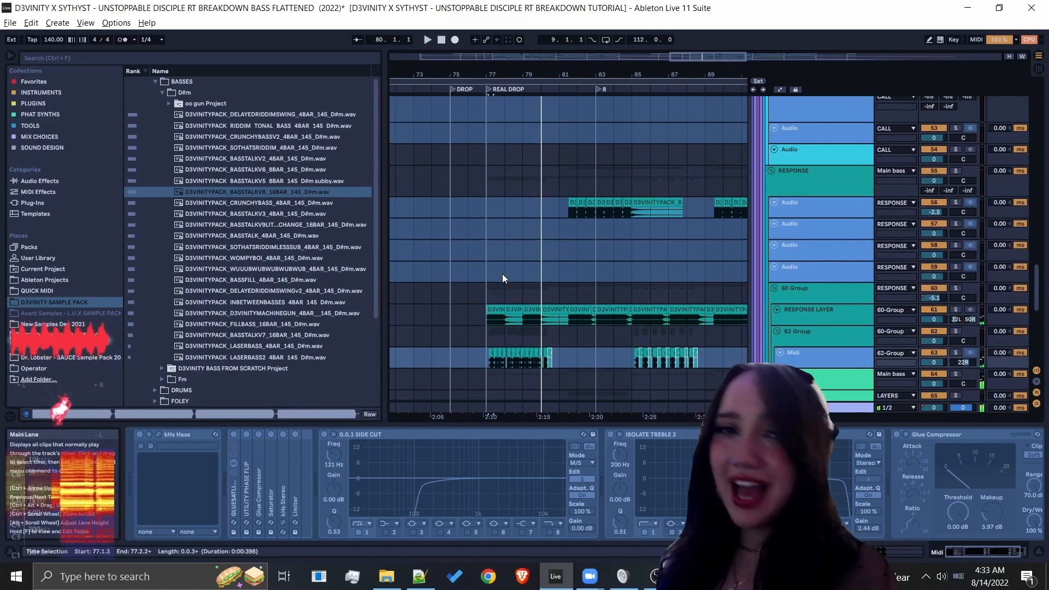
scroll(501, 274, up, 5)
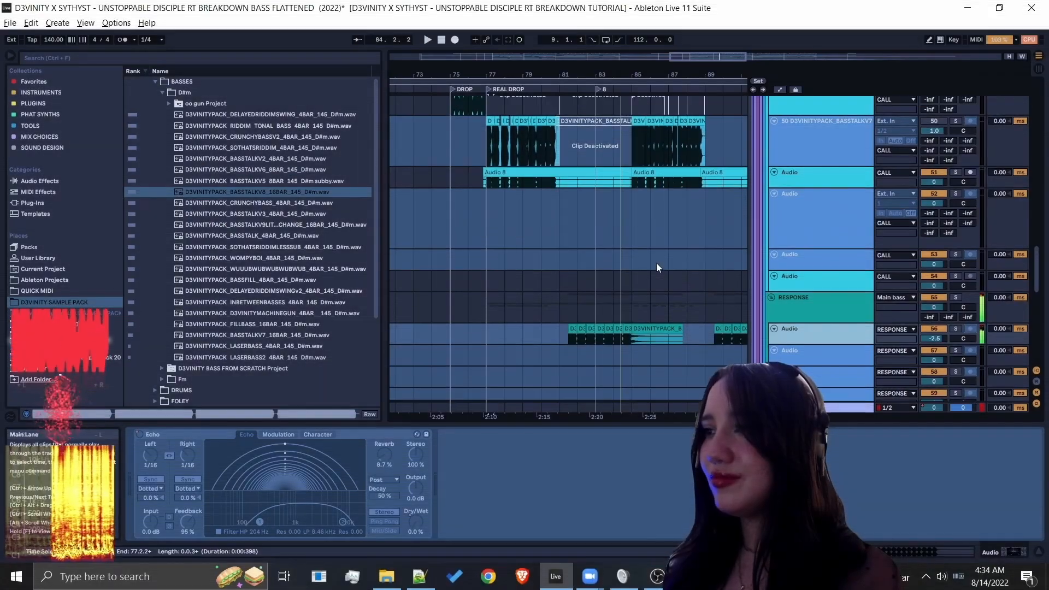
scroll(657, 263, up, 2)
scroll(658, 247, down, 3)
Play the RESPONSE LAYER clip that starts at bar 105 with its track soloed.
drag(621, 68, 563, 37)
scroll(629, 227, down, 3)
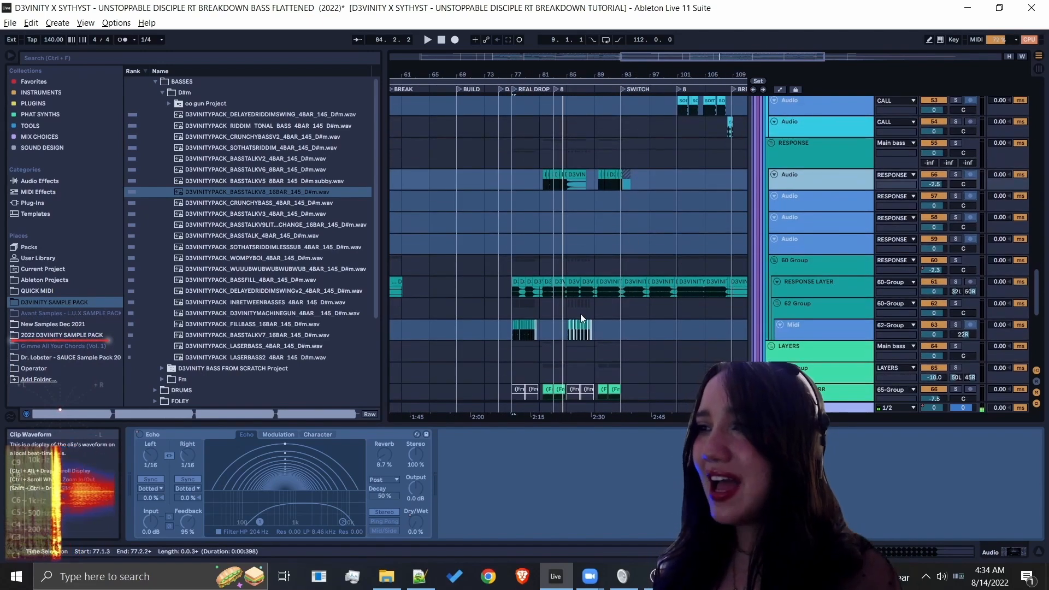
scroll(581, 313, down, 2)
click(589, 242)
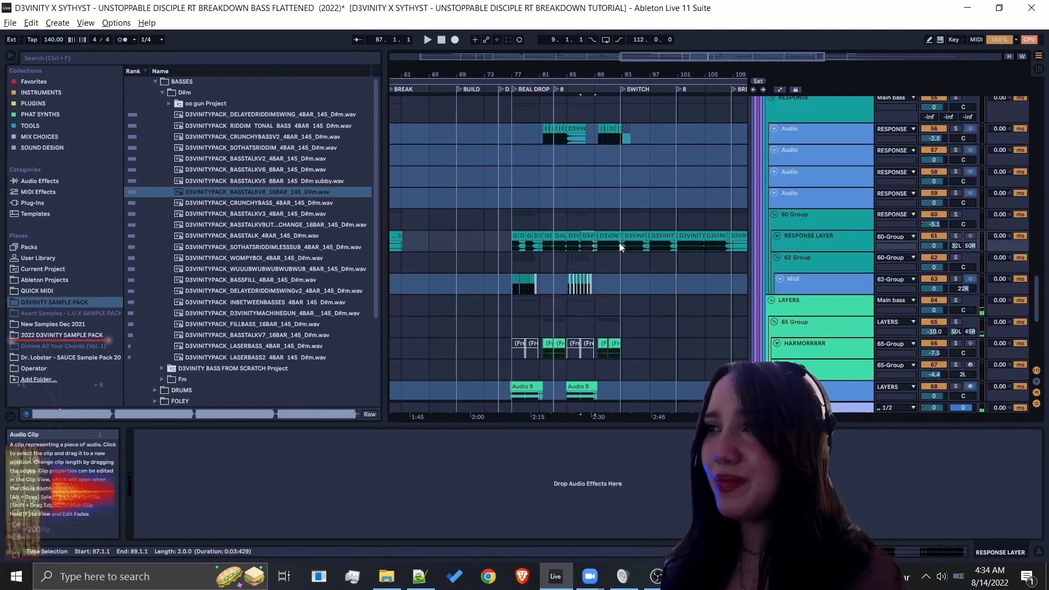
click(719, 235)
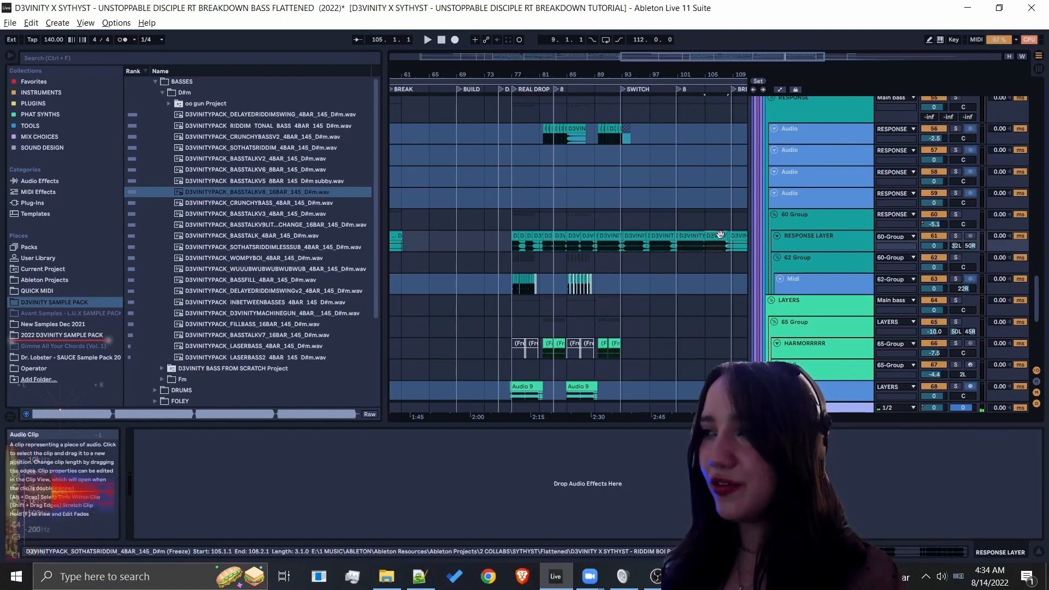
key(space)
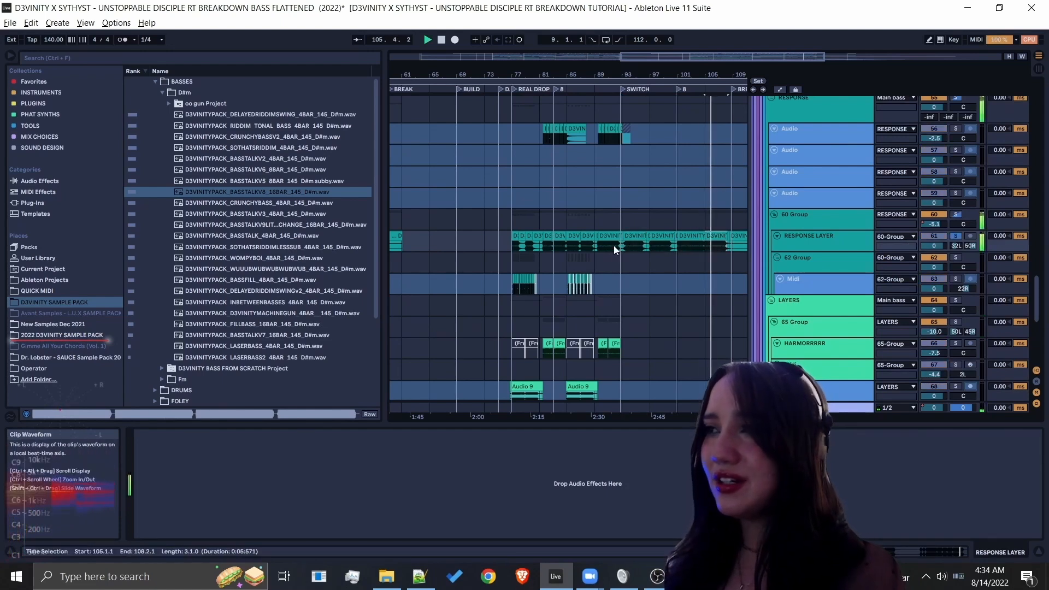
Play the RESPONSE LAYER clip at bar 87 soloed and examine the Midi clips of 62 Group beneath it.
click(589, 236)
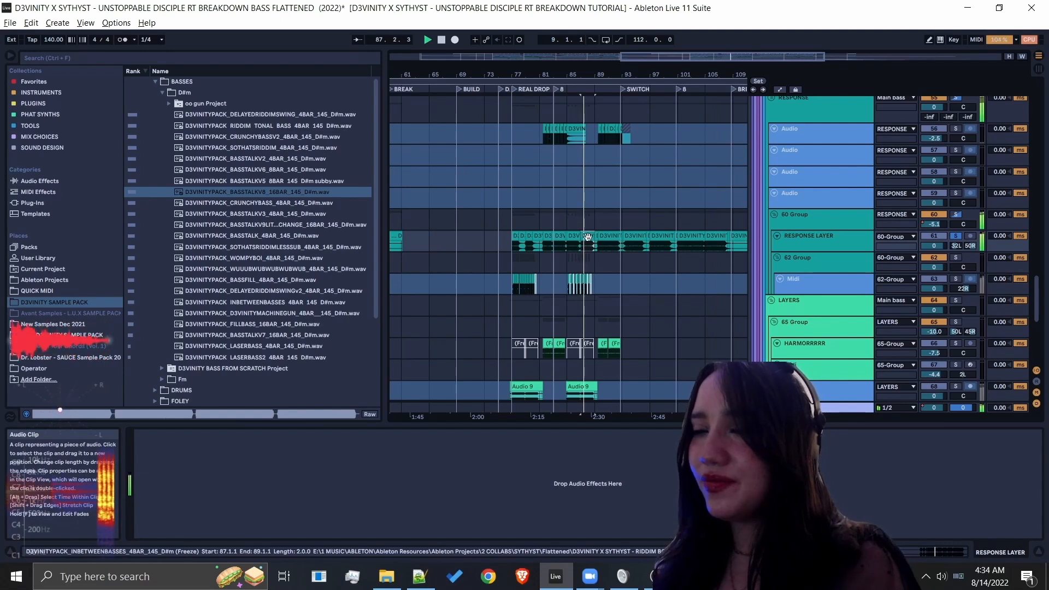
click(570, 279)
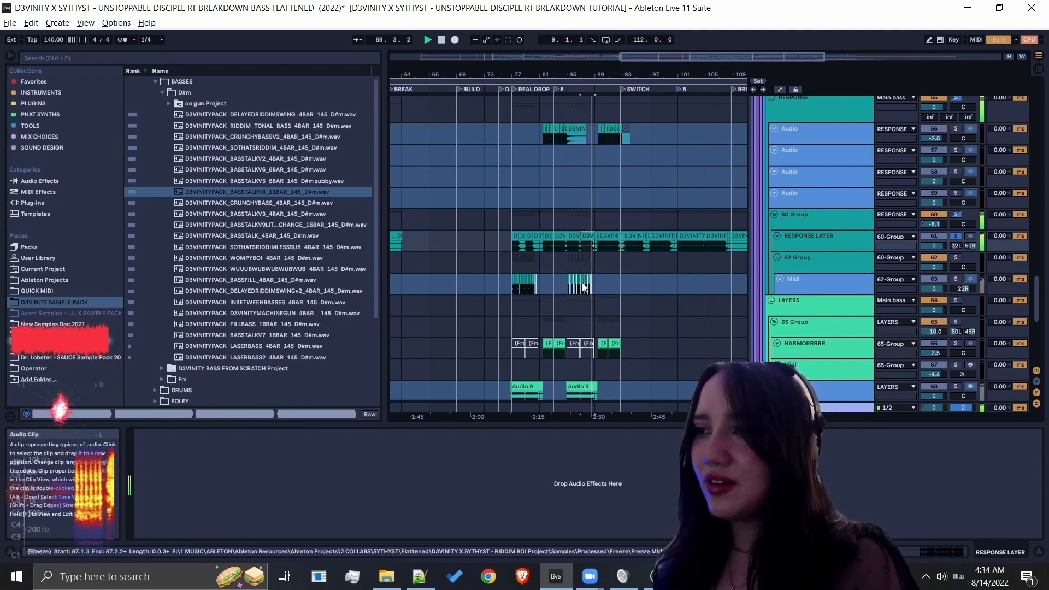
scroll(579, 284, down, 2)
click(604, 293)
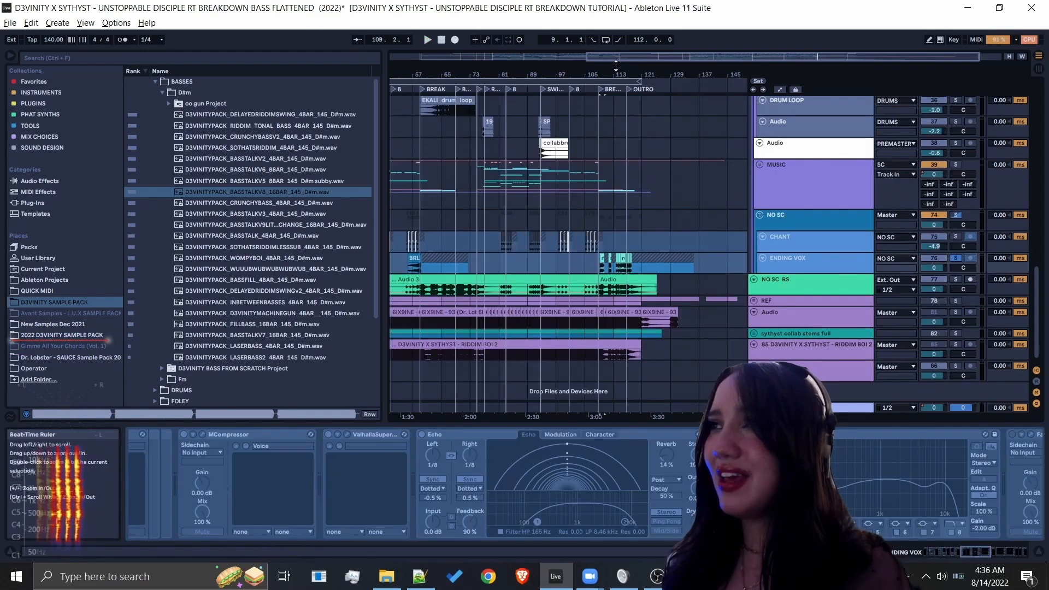
Unfreeze the ENDING VOX track at the BREATHE section.
drag(616, 65, 621, 123)
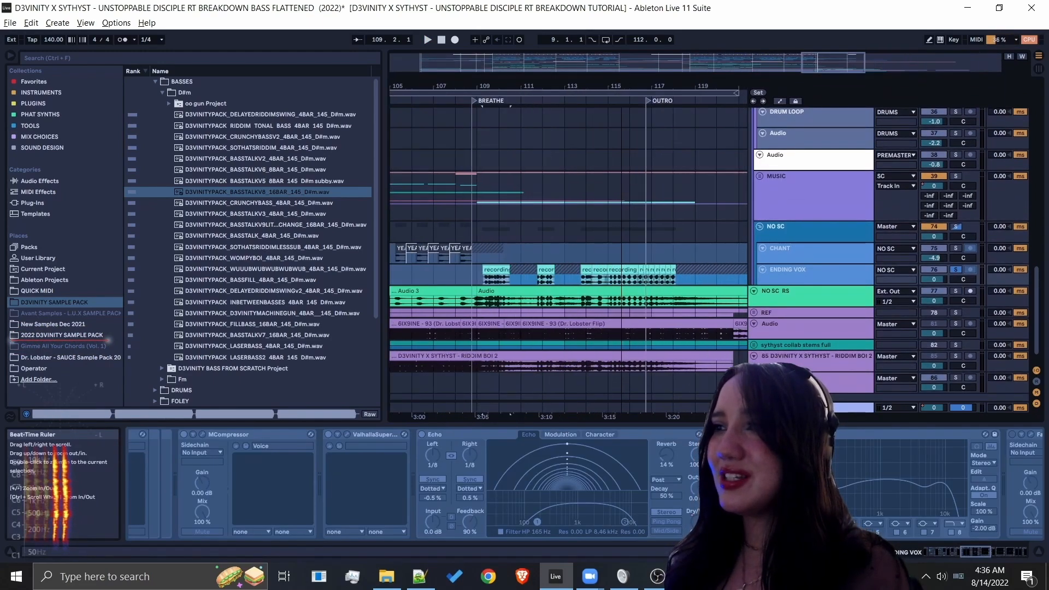
right_click(824, 274)
click(841, 339)
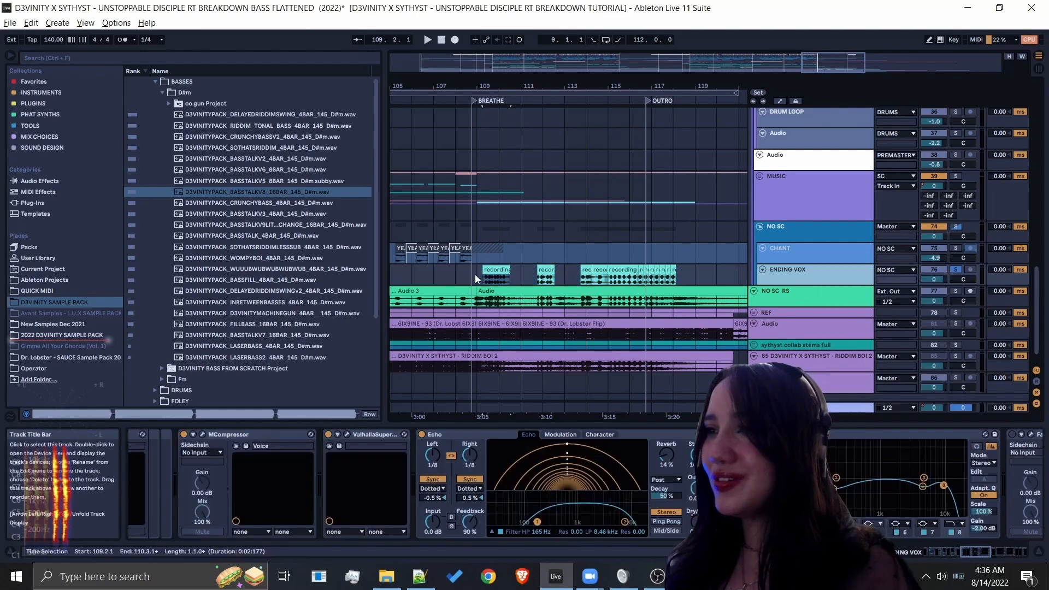
Show the Manipulator's Wetdry automation on the ENDING VOX track and review the plug-in's settings, then close its window.
scroll(328, 467, up, 20)
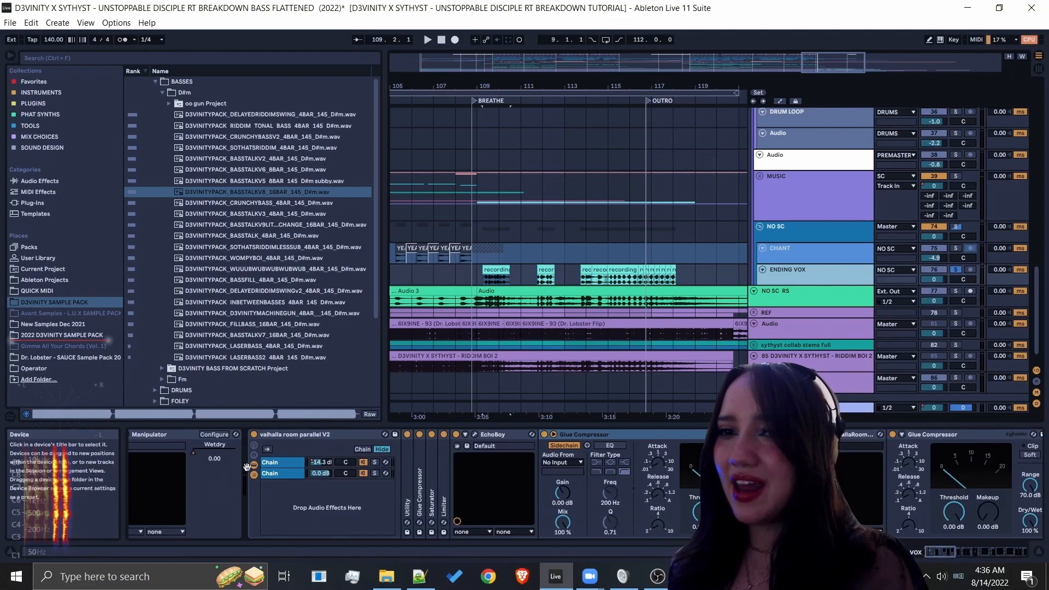
right_click(228, 454)
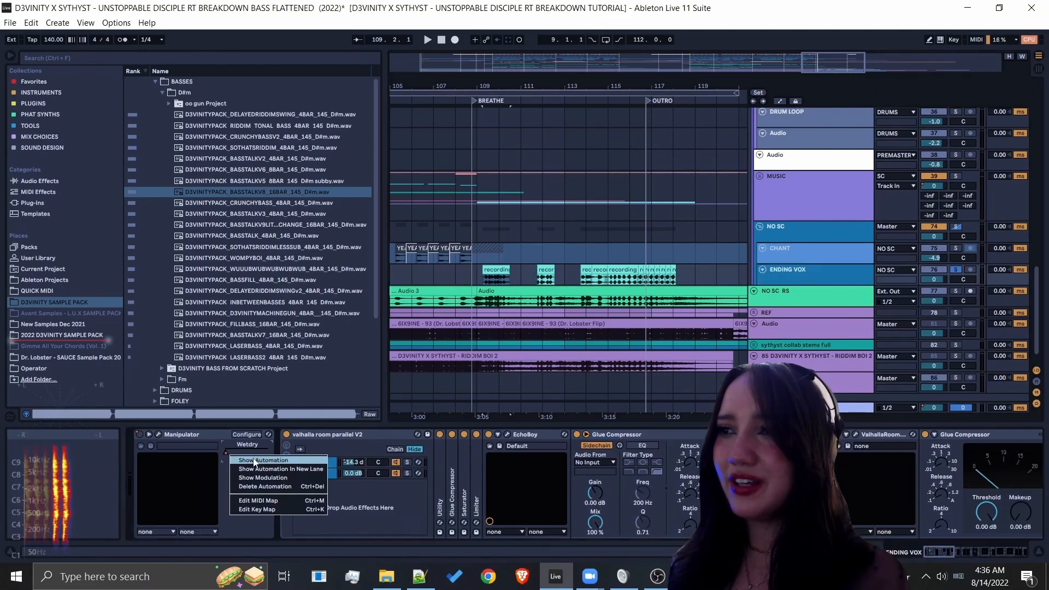
click(254, 458)
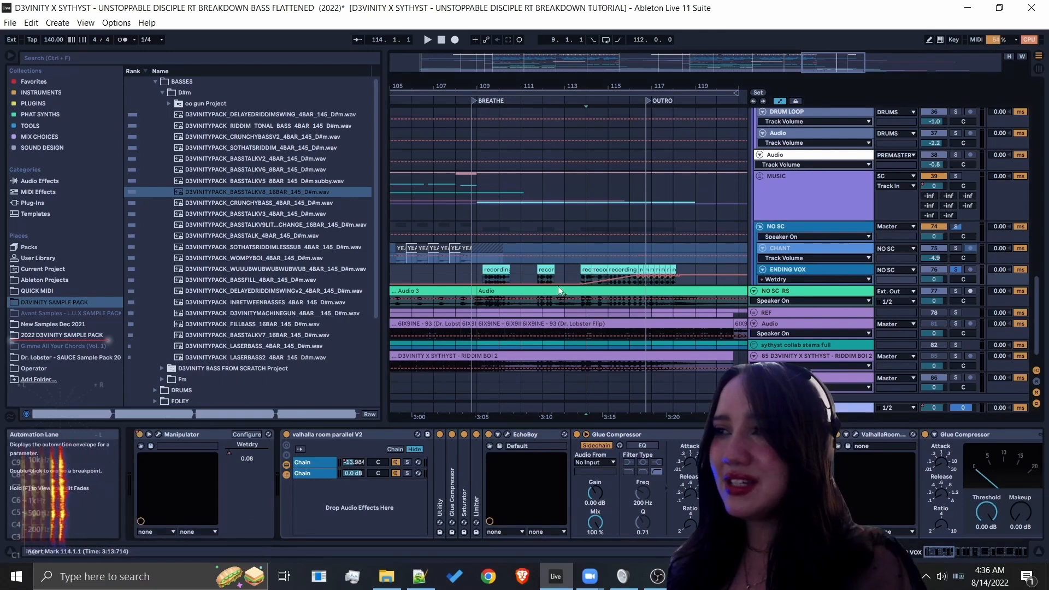
click(158, 434)
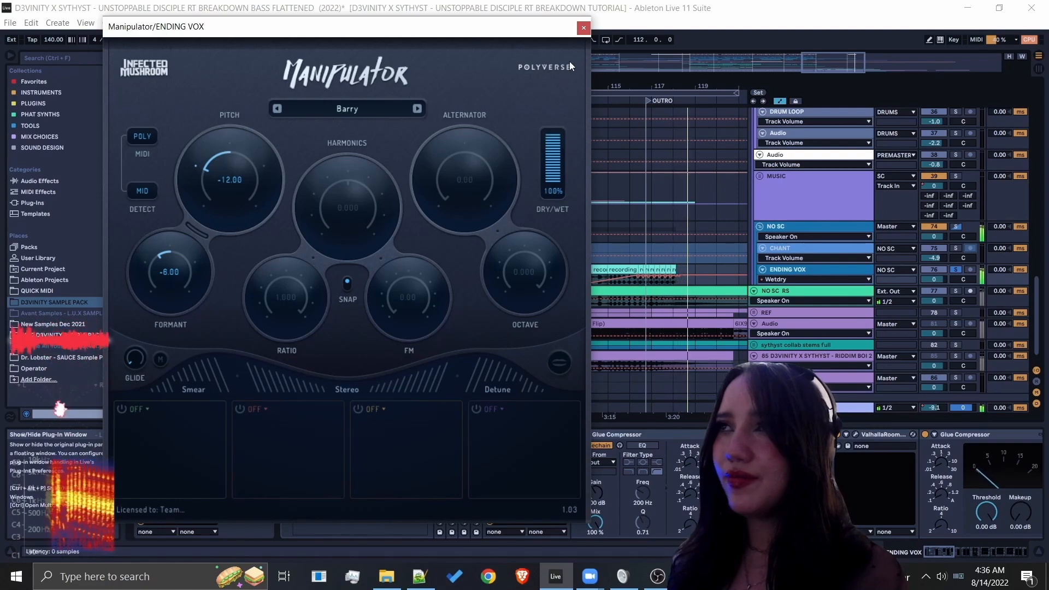
click(583, 28)
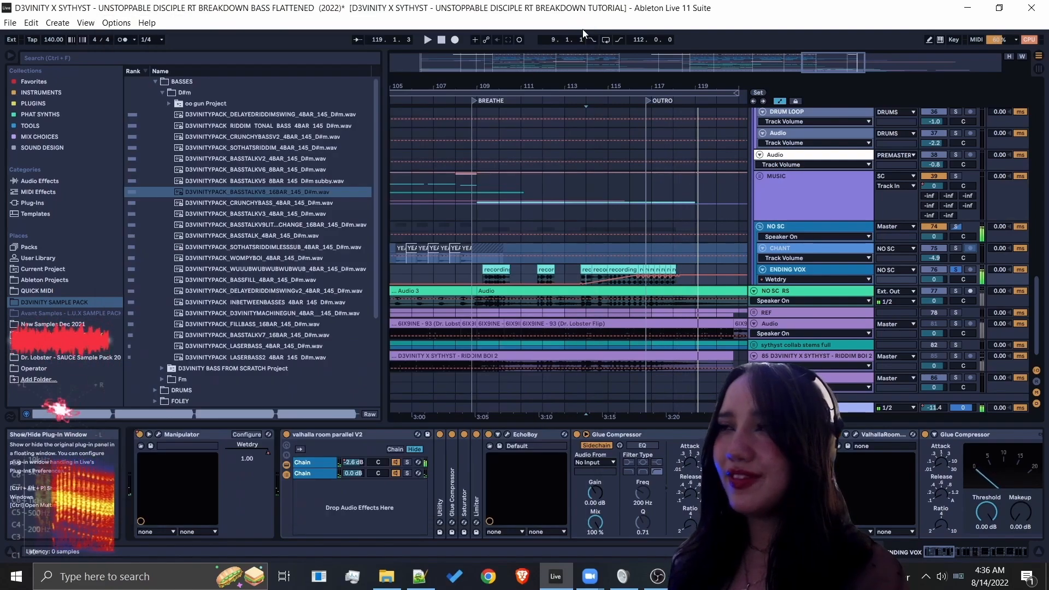
Fold the Manipulator and the valhalla room parallel V2 rack in the ENDING VOX device chain.
double_click(174, 435)
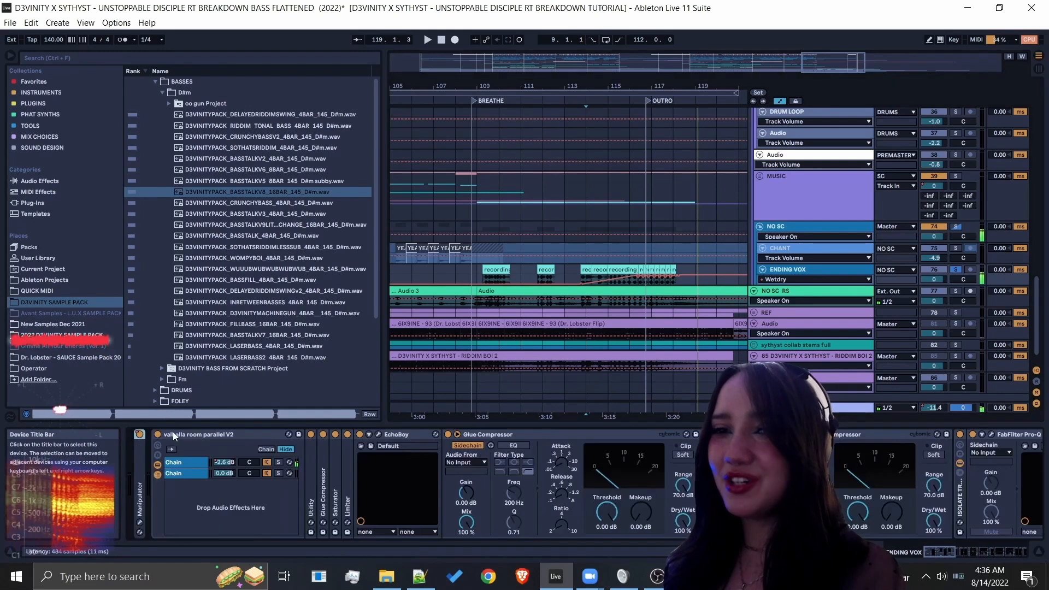
click(246, 437)
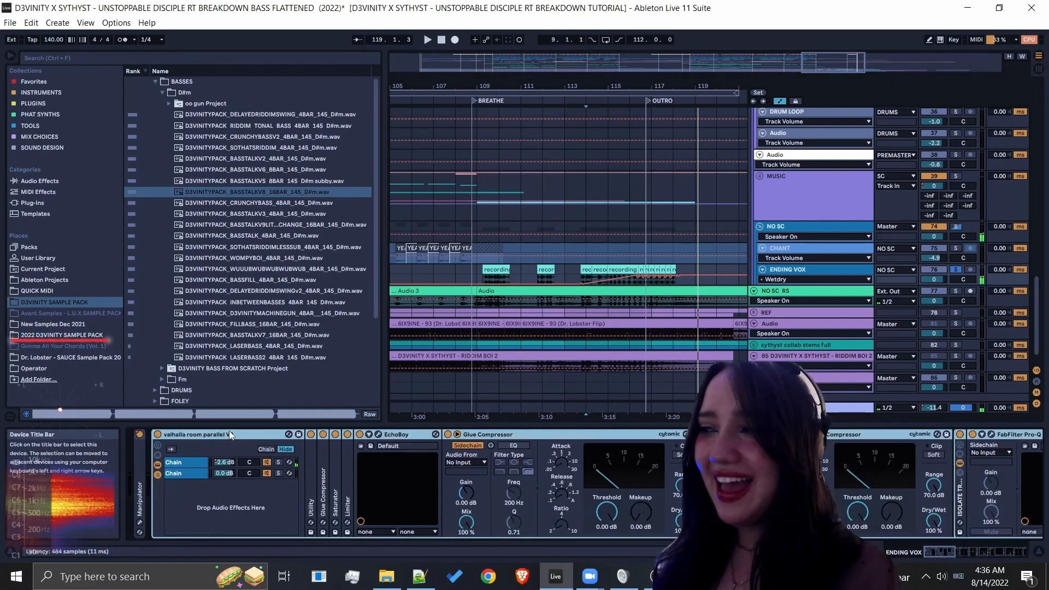
double_click(227, 436)
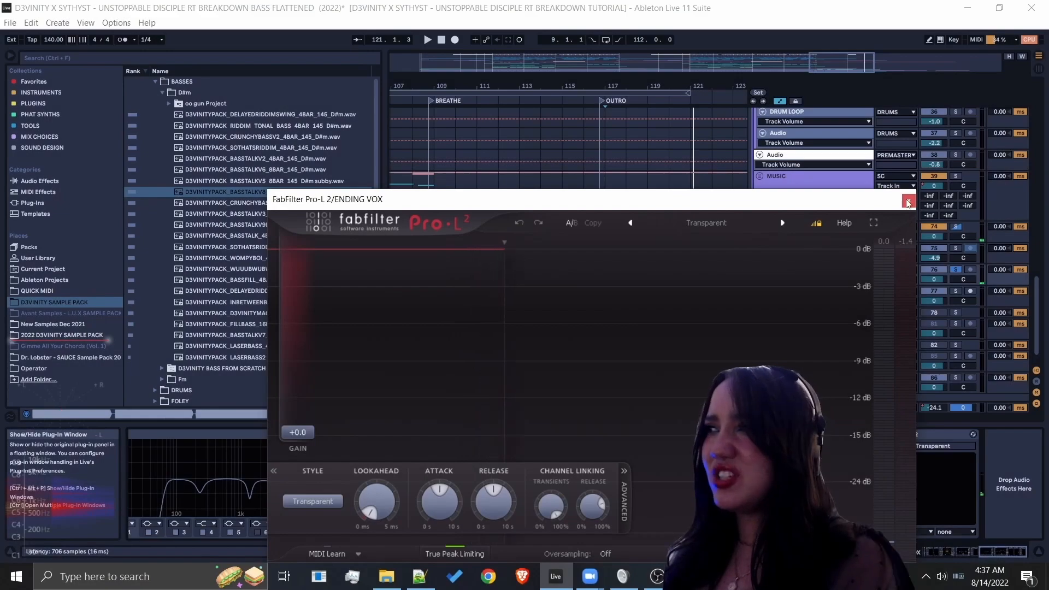
Close the FabFilter Pro-L 2 window of the ENDING VOX track.
click(907, 202)
drag(569, 86, 592, 32)
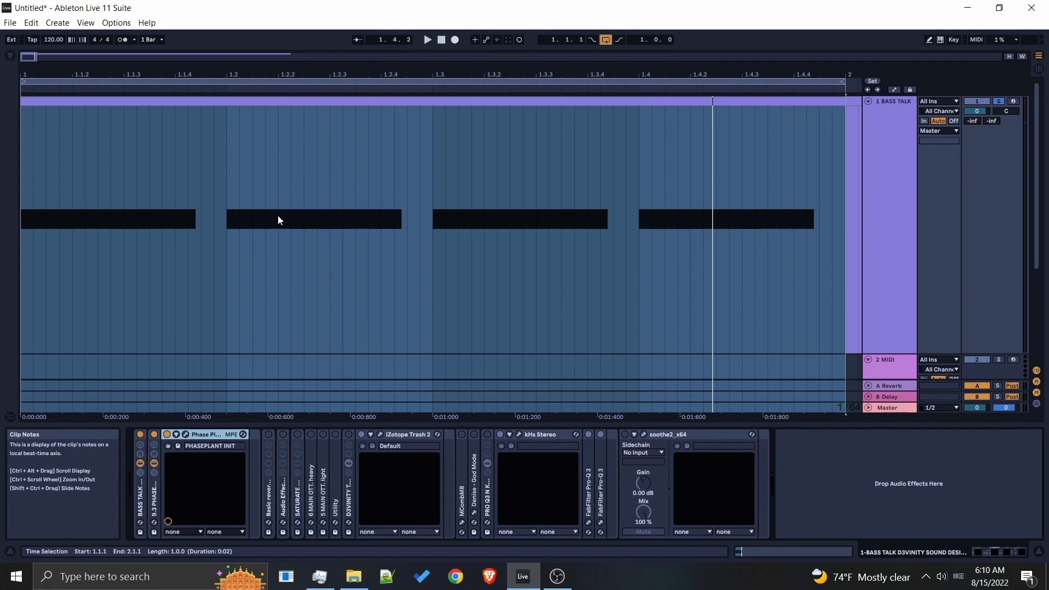
Open Phase Plant on the BASS TALK track and check the first wavetable oscillator's preset in the Evolving folder, keeping it unchanged.
click(186, 436)
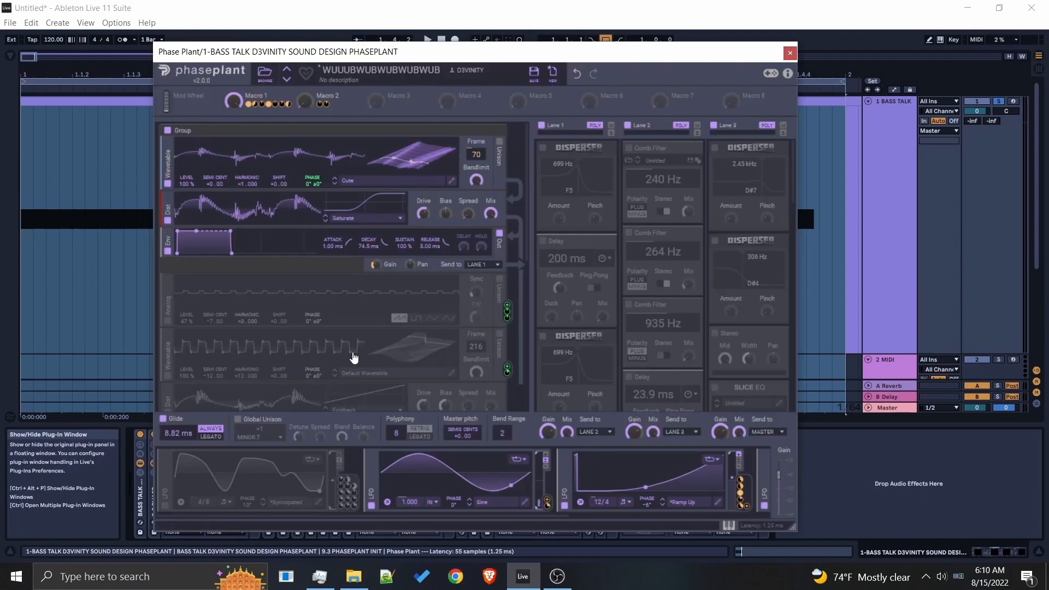
click(361, 185)
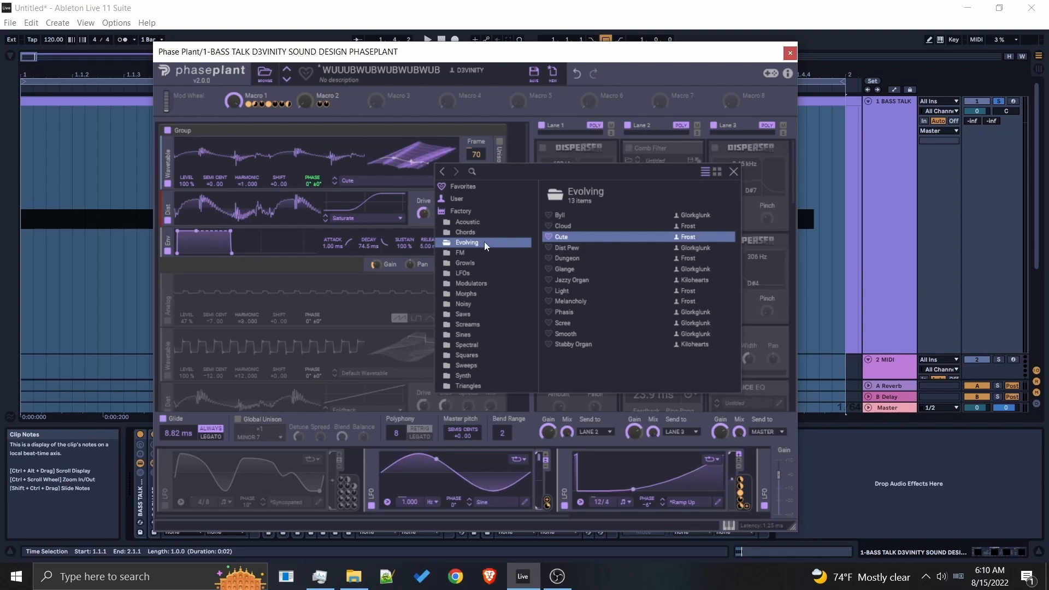
click(734, 172)
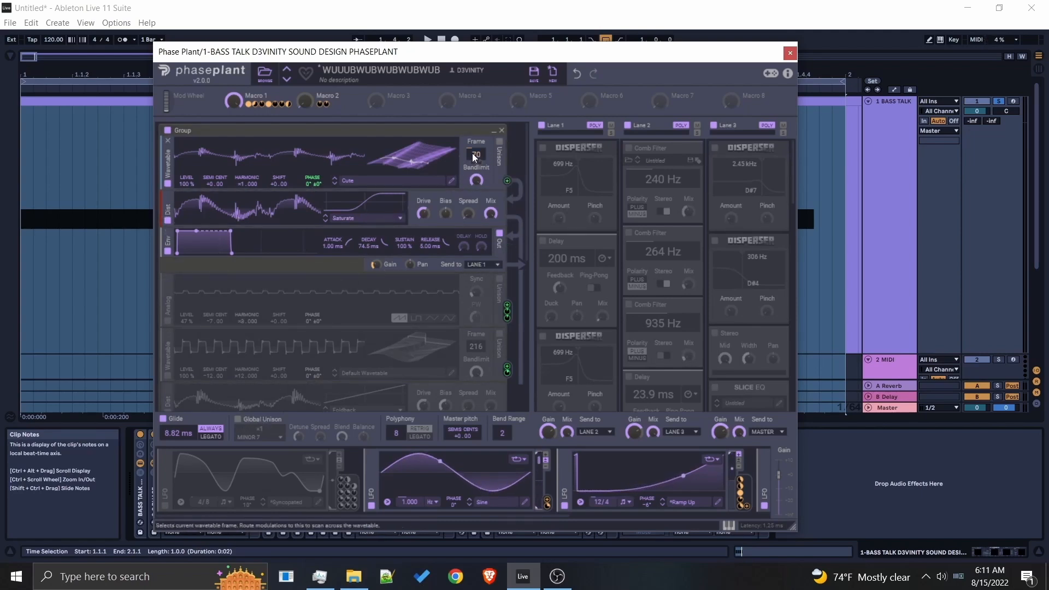
Audition the bass with the Syncopated LFO off and on, leave it enabled, and inspect its modulation of the Gain.
click(165, 506)
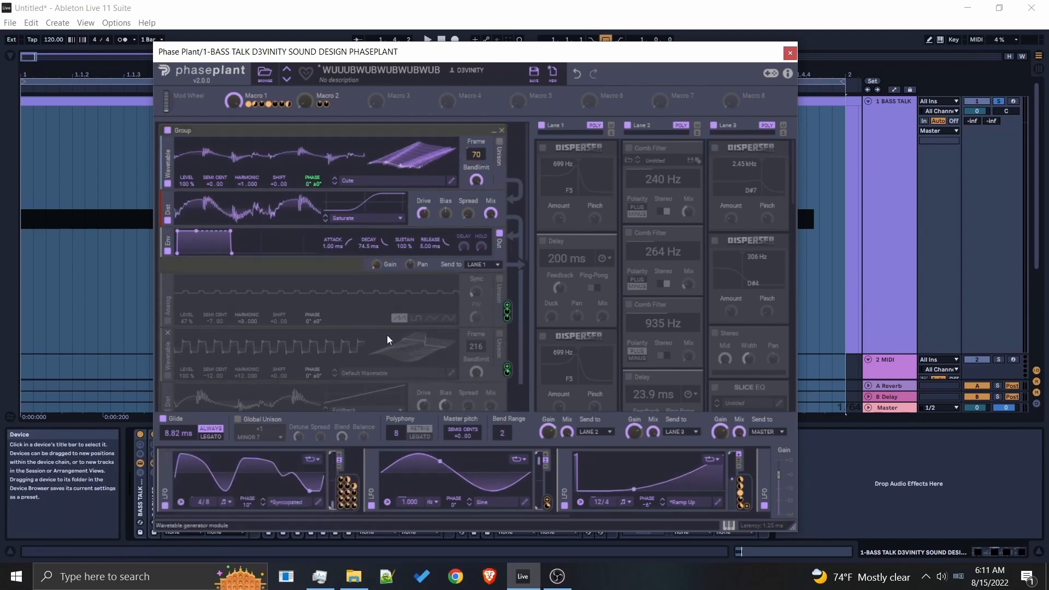
click(165, 507)
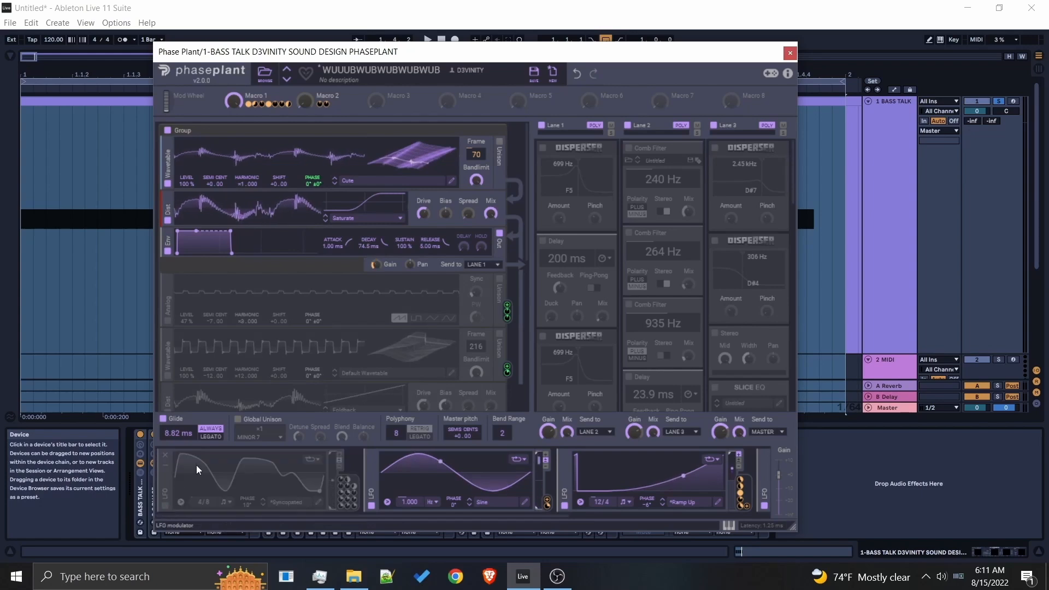
key(space)
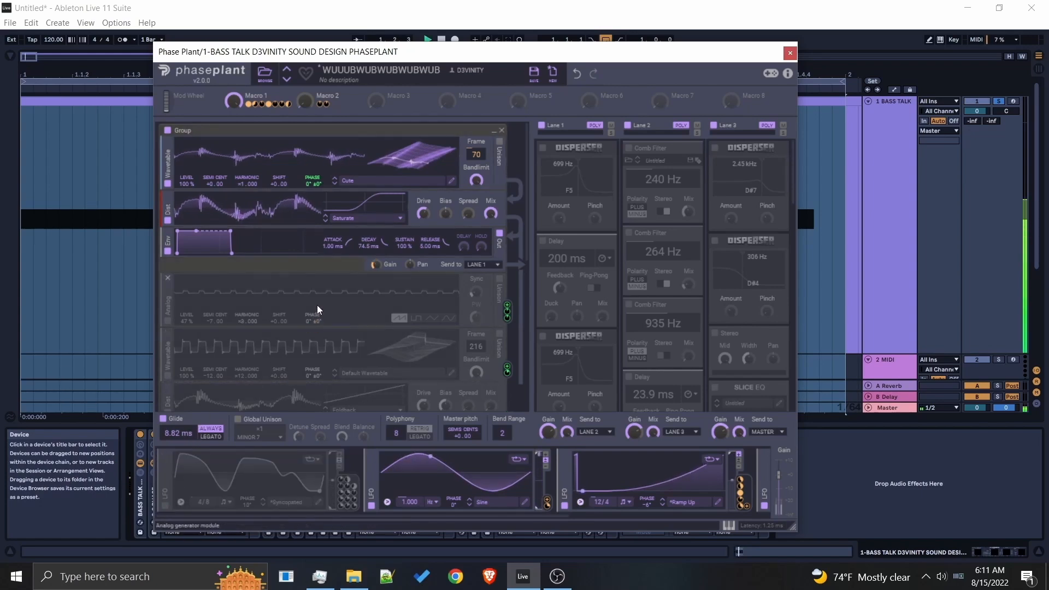
click(165, 507)
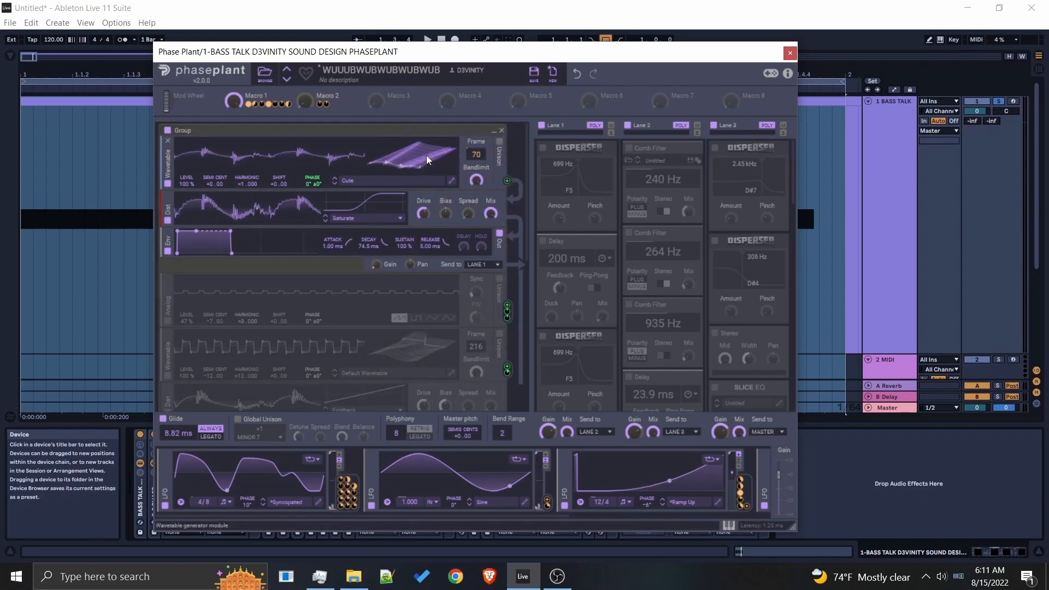
key(space)
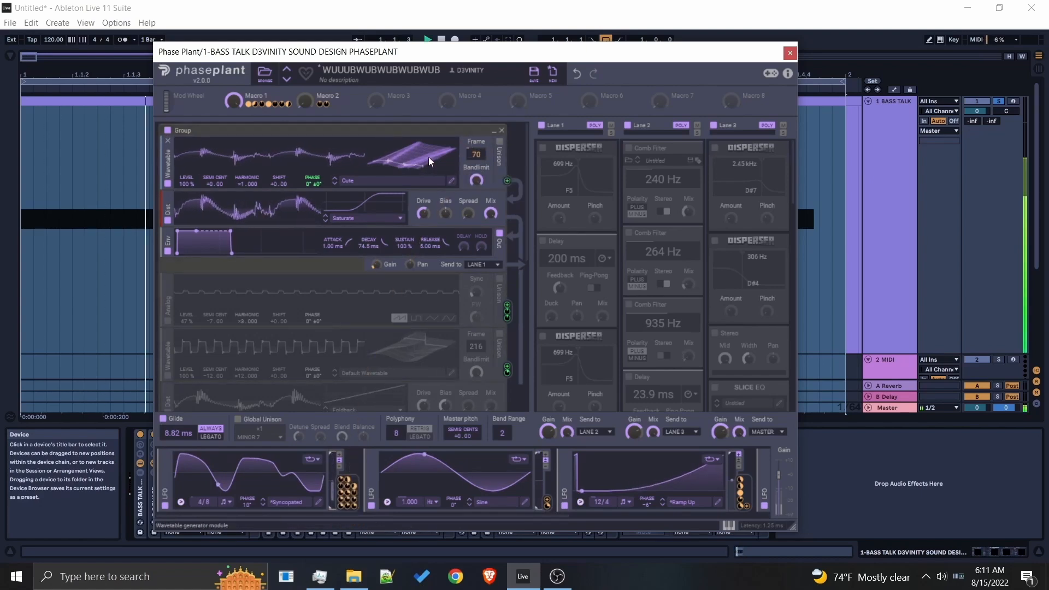
key(space)
mouse_move(384, 273)
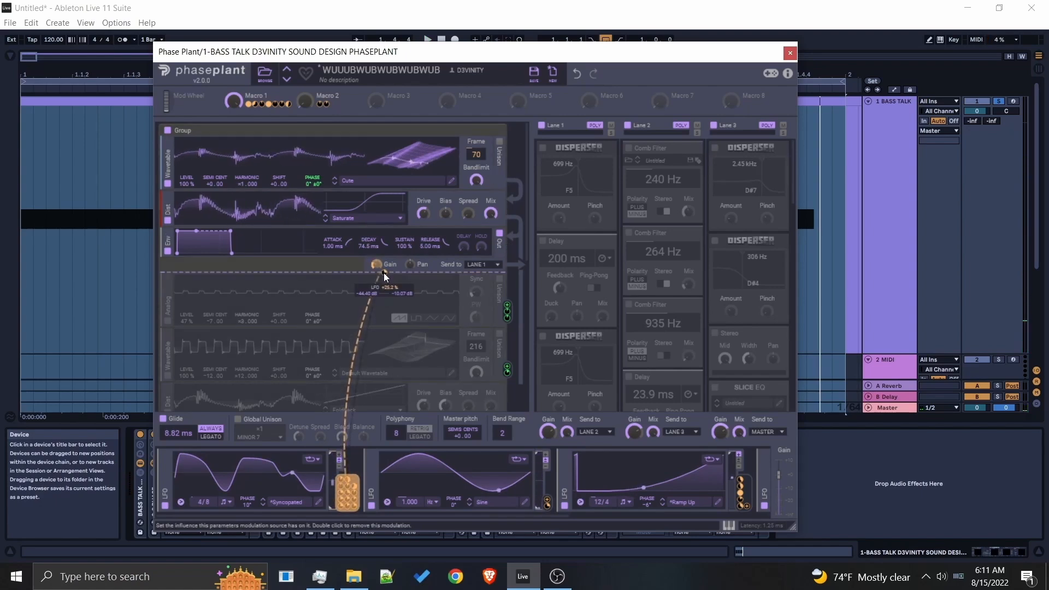
Enable the Analog and Default Wavetable oscillators, trying a higher Harmonic on the Analog and undoing it.
click(168, 321)
click(167, 376)
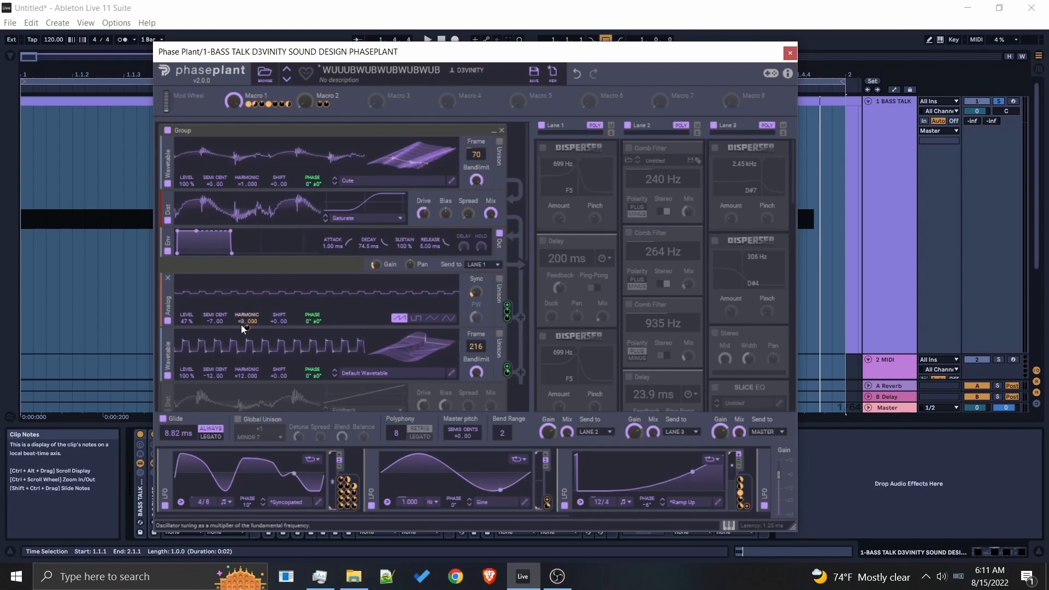
drag(242, 325, 241, 295)
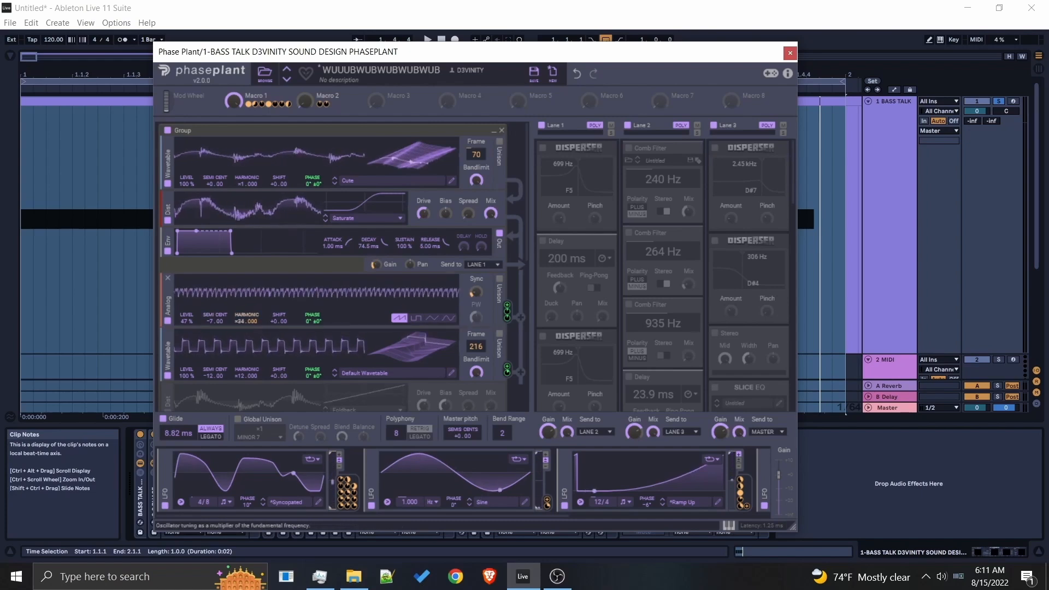
click(577, 72)
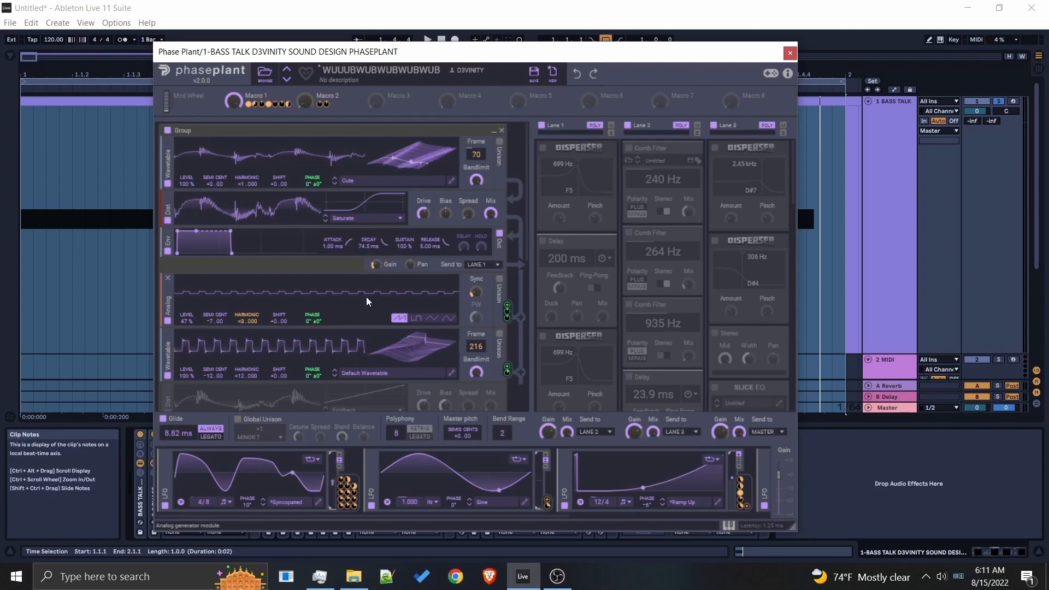
Inspect the Analog oscillator's modulation of the first wavetable's Phase and the Default Wavetable's source in the Morphs folder.
drag(507, 309, 312, 181)
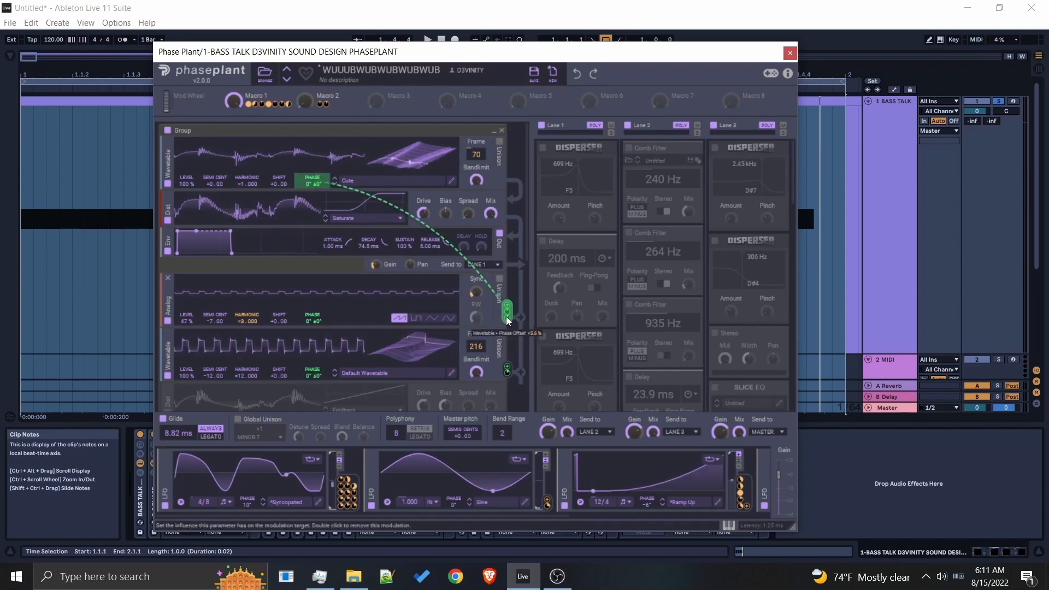
mouse_move(508, 314)
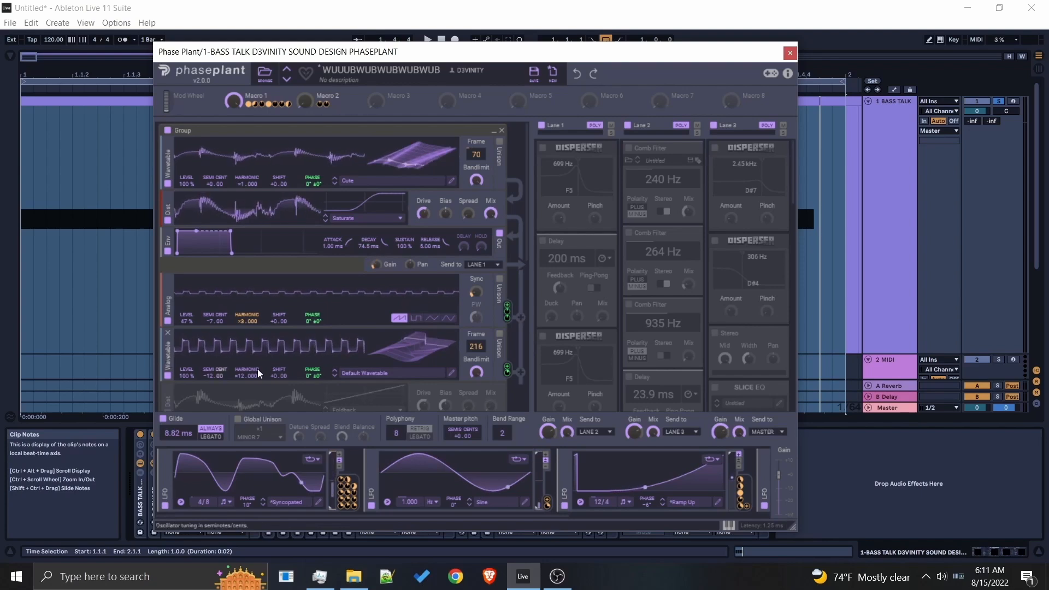
click(397, 373)
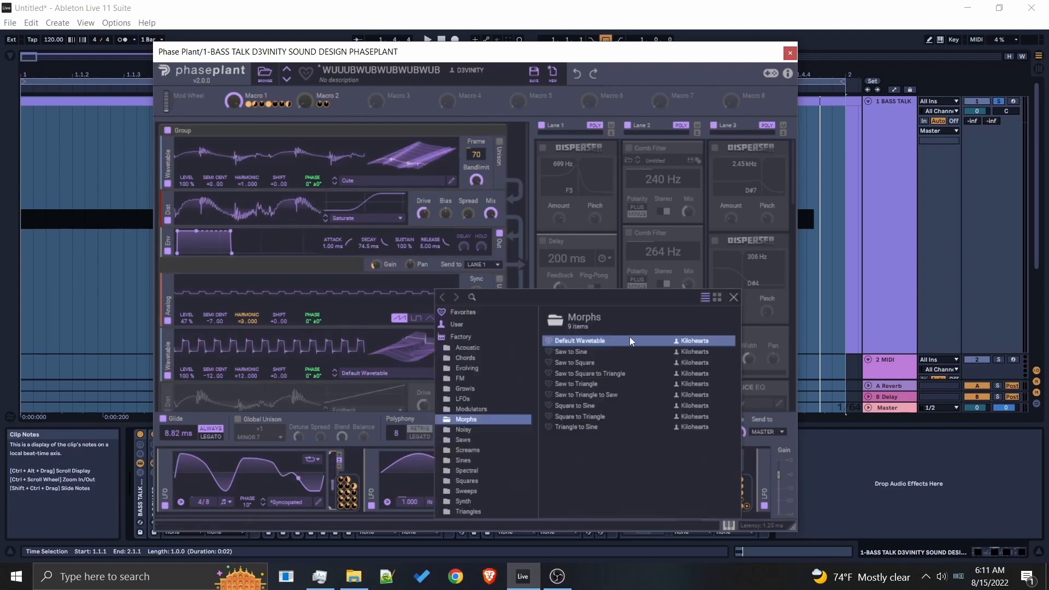
click(734, 297)
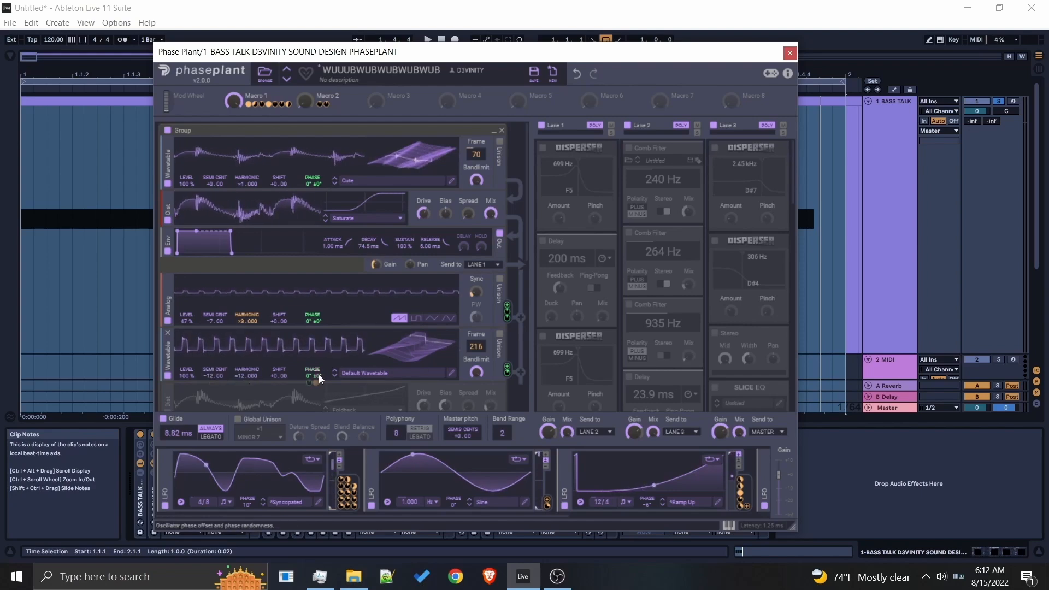
mouse_move(306, 381)
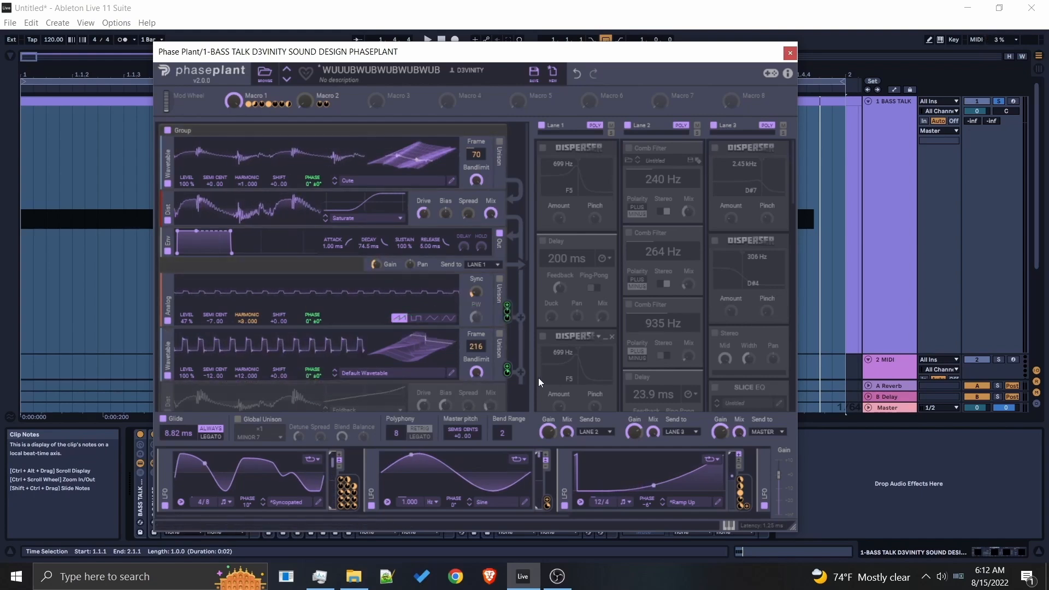
mouse_move(507, 315)
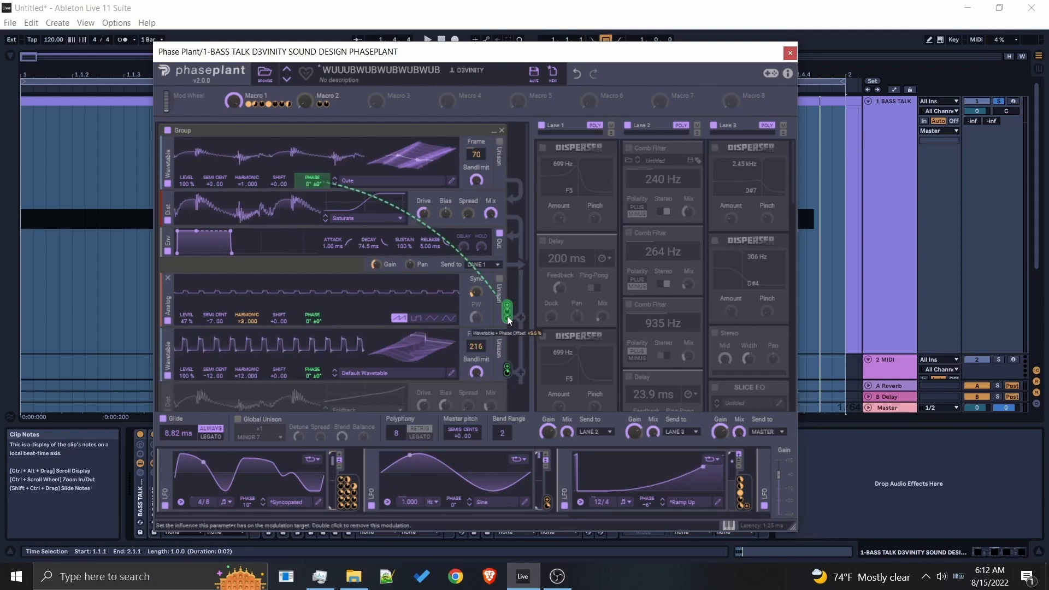
Enable the Foldback distortion module below the Default Wavetable oscillator and inspect the LFO modulation on its Mix.
scroll(430, 307, down, 2)
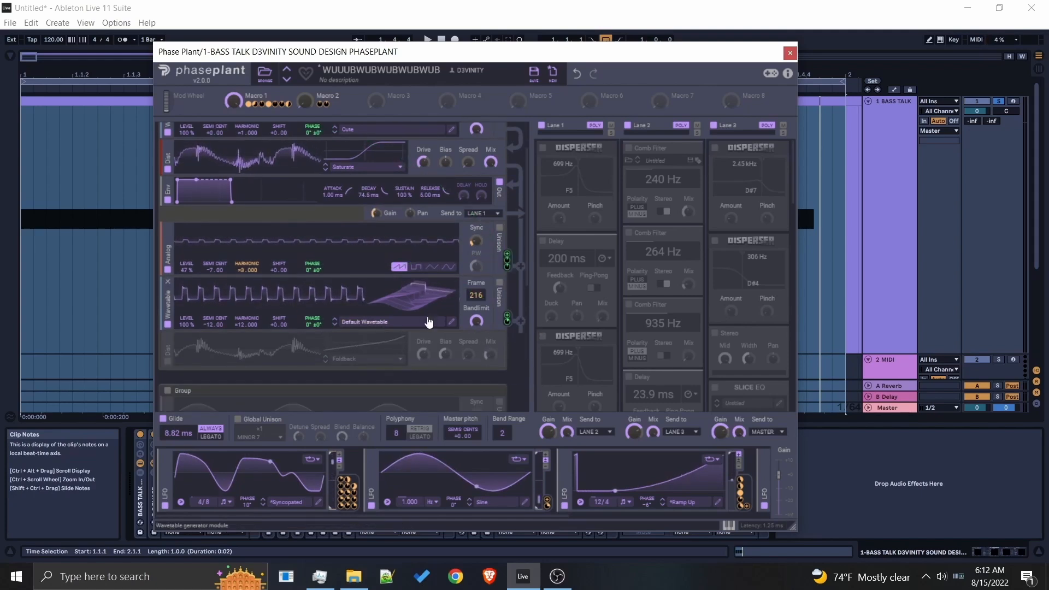
click(169, 366)
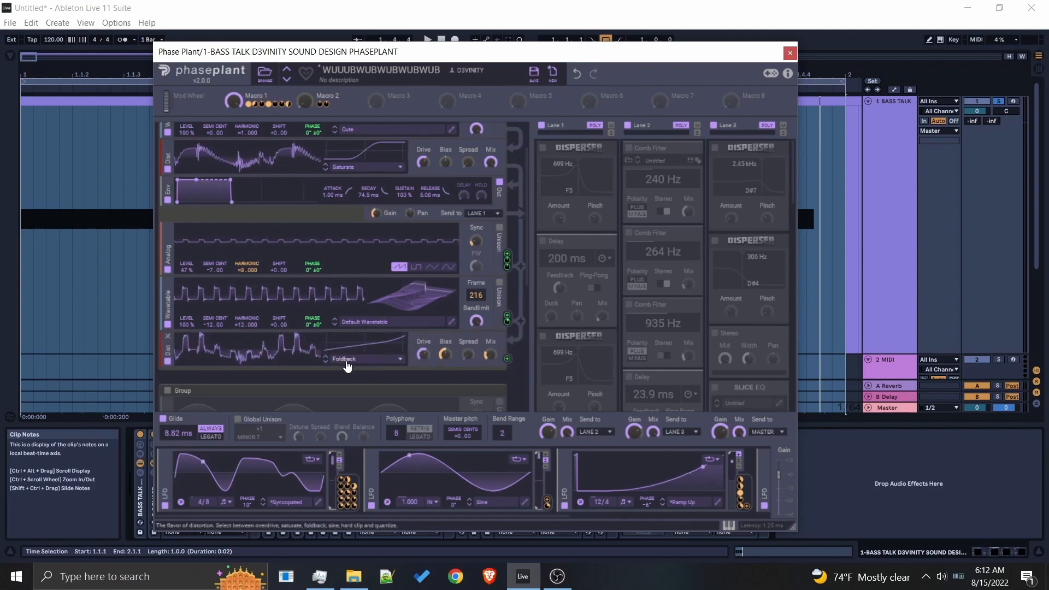
scroll(356, 366, up, 1)
mouse_move(492, 393)
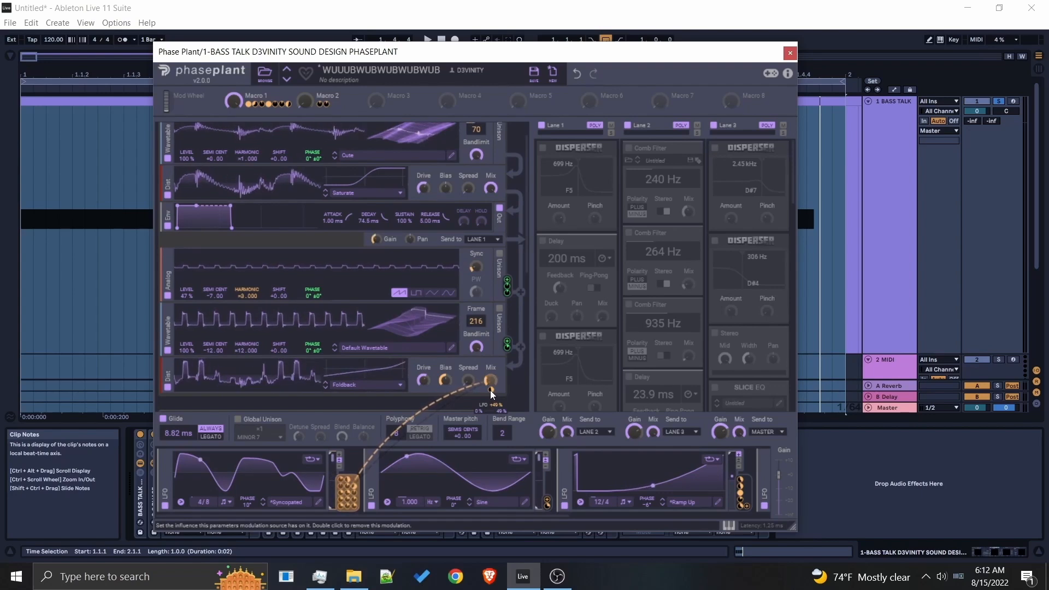
Check the group's output routing to Lane 1 and enable both Dispersers and the 200 ms Delay in that lane.
scroll(415, 306, up, 1)
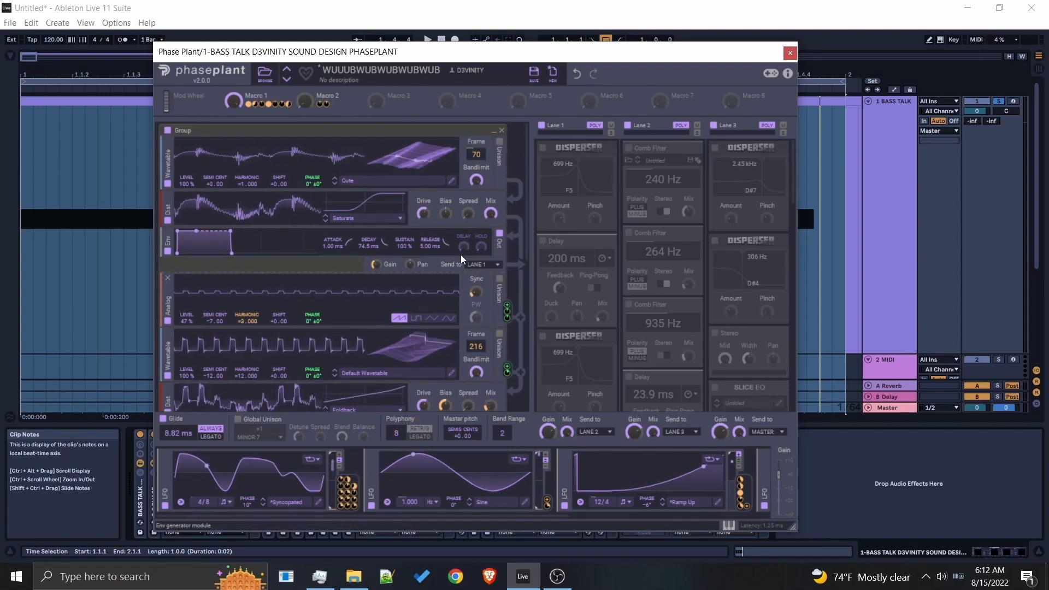
click(475, 267)
click(515, 256)
click(544, 149)
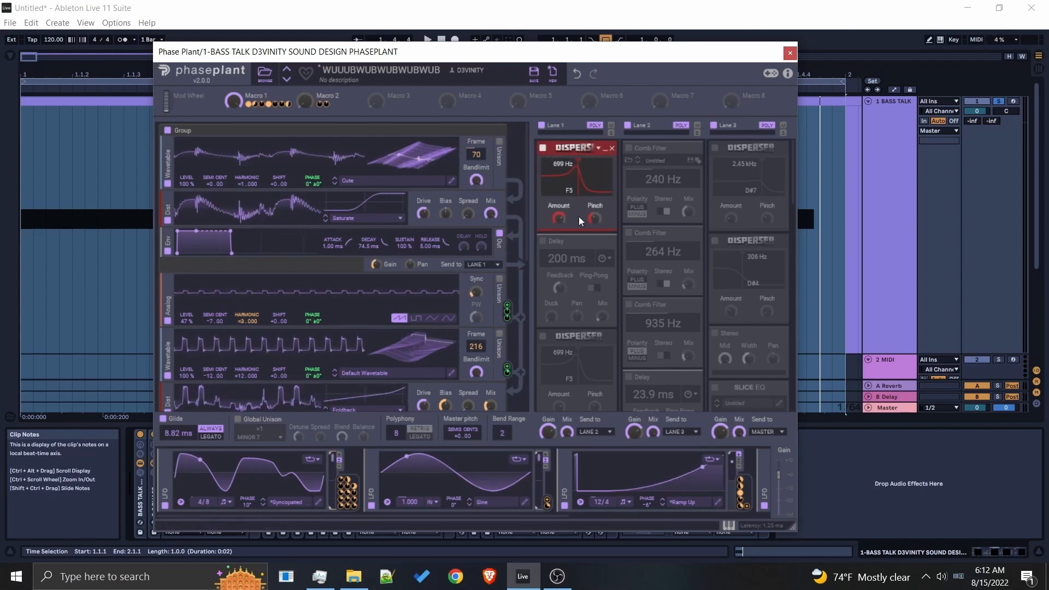
click(543, 241)
scroll(548, 244, down, 1)
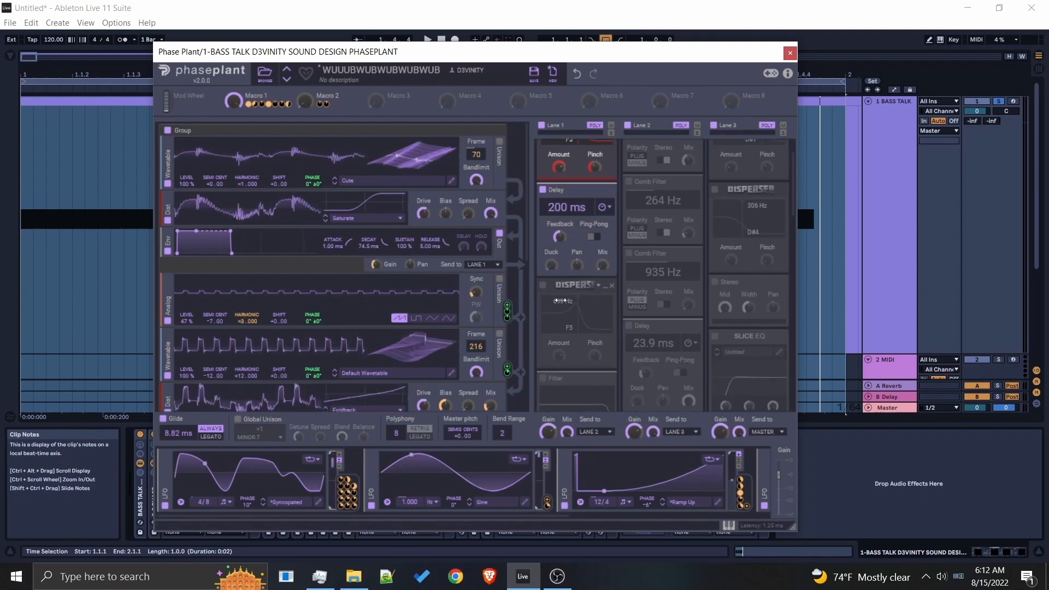
click(543, 285)
scroll(569, 291, up, 1)
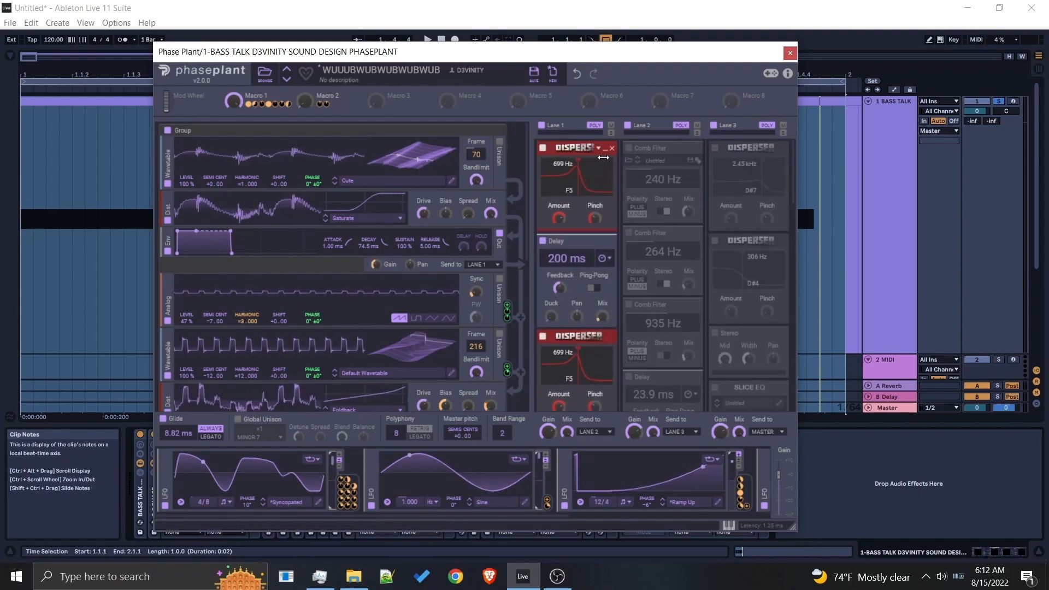
Enable the low-pass Filter after the second Disperser in Lane 1 and play the bass loop.
scroll(600, 184, down, 3)
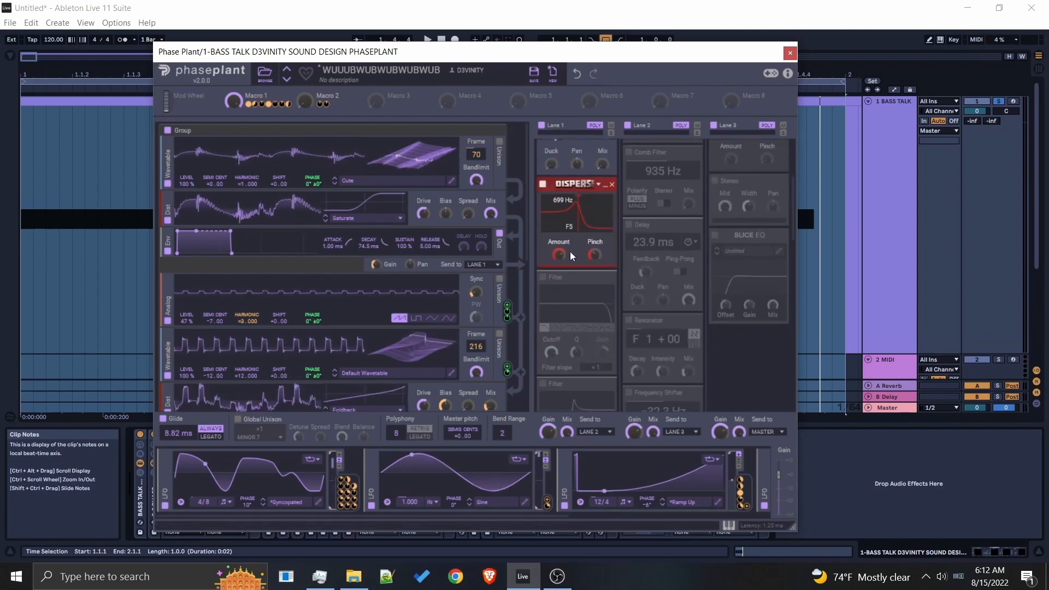
click(543, 279)
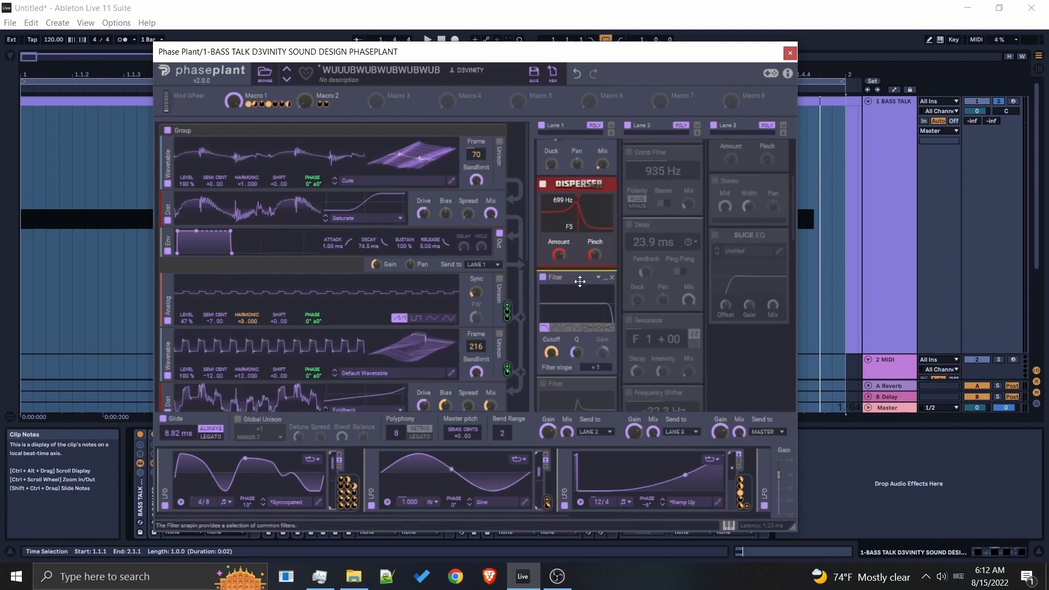
scroll(549, 286, down, 1)
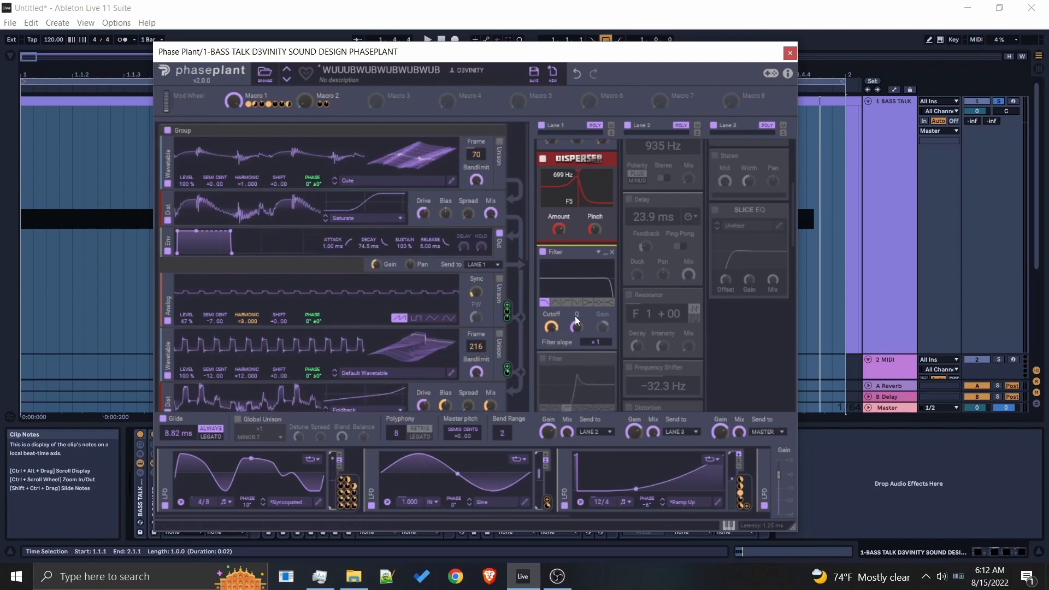
scroll(564, 246, down, 1)
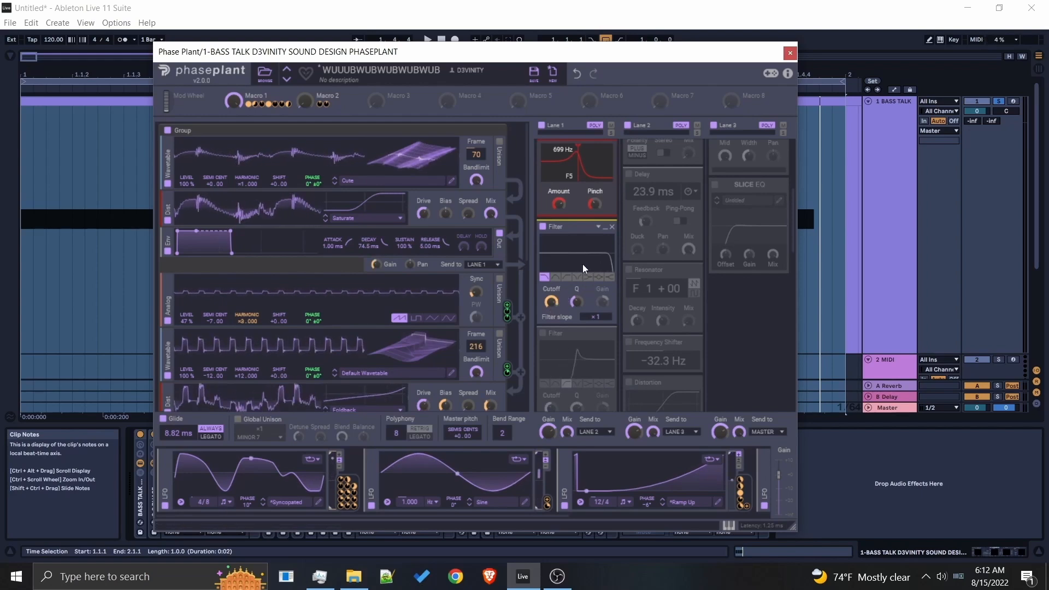
scroll(568, 300, down, 1)
scroll(565, 303, down, 1)
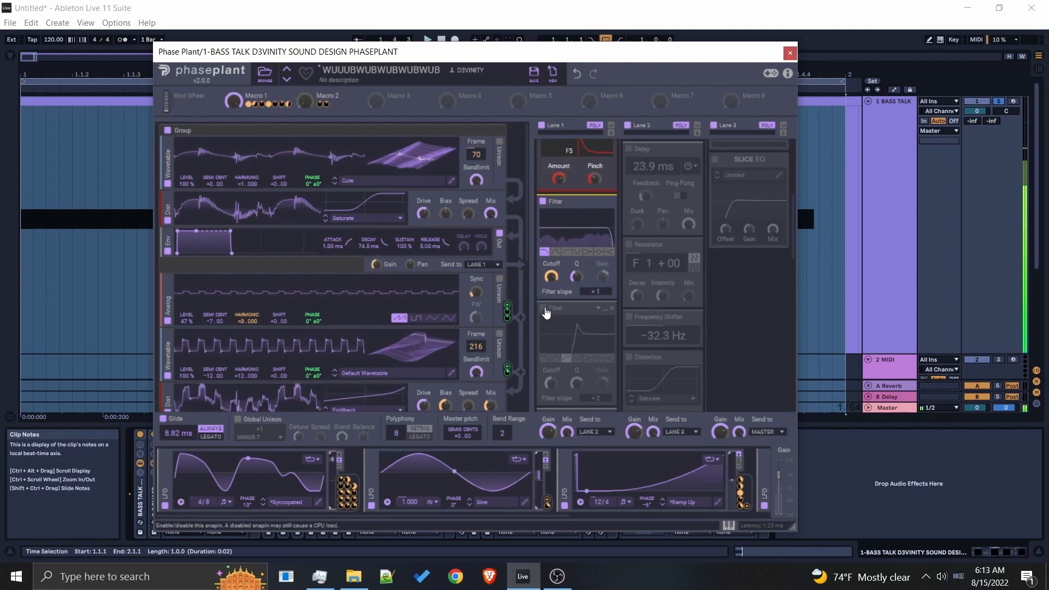
Enable the second and third Filters in Lane 1, with slopes 2 and 3, while auditioning the bass.
scroll(549, 311, down, 2)
click(543, 283)
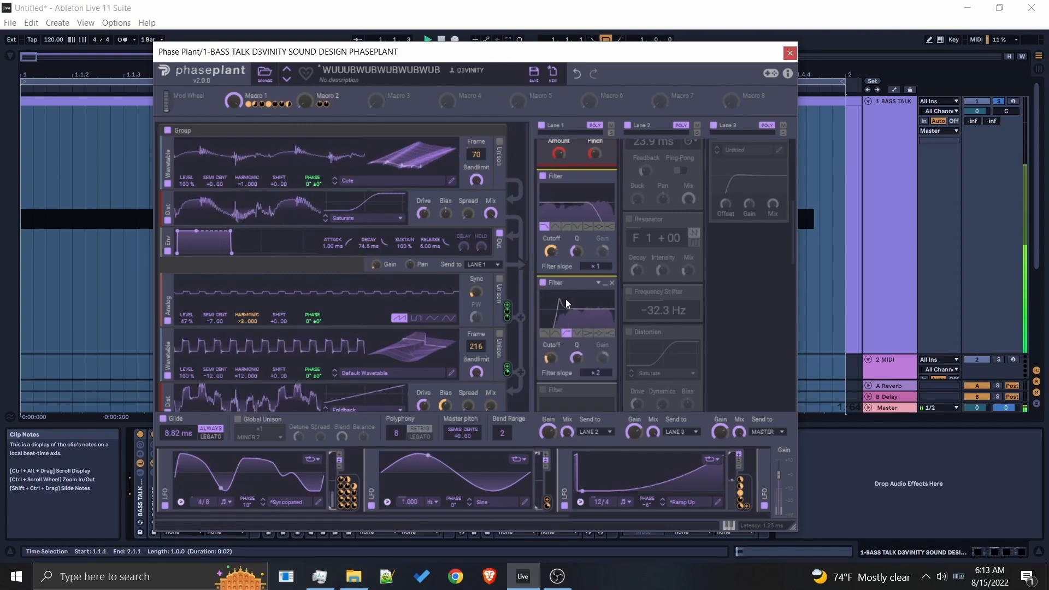
scroll(595, 303, down, 4)
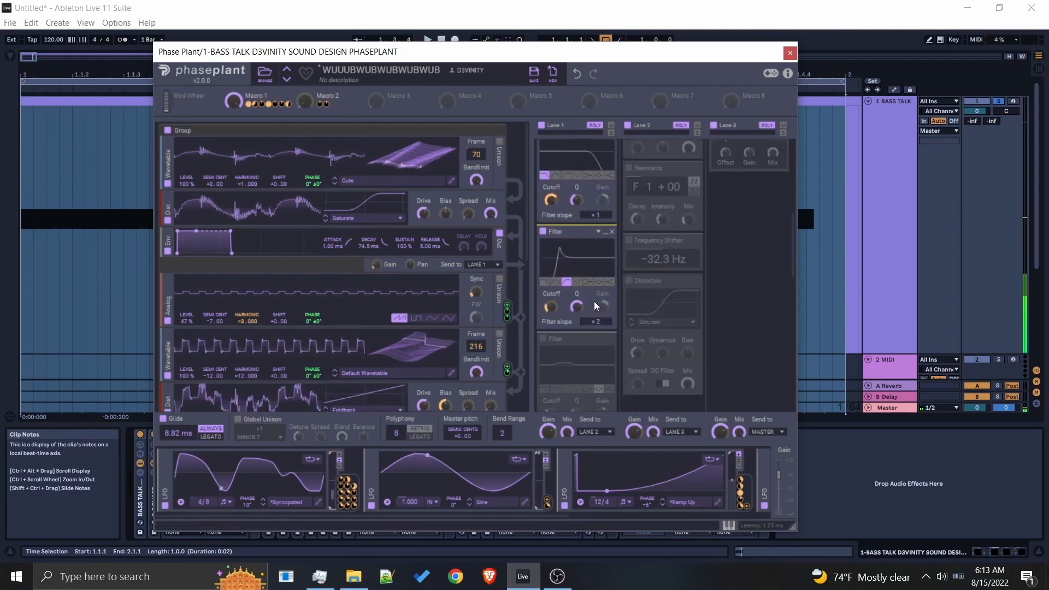
click(543, 288)
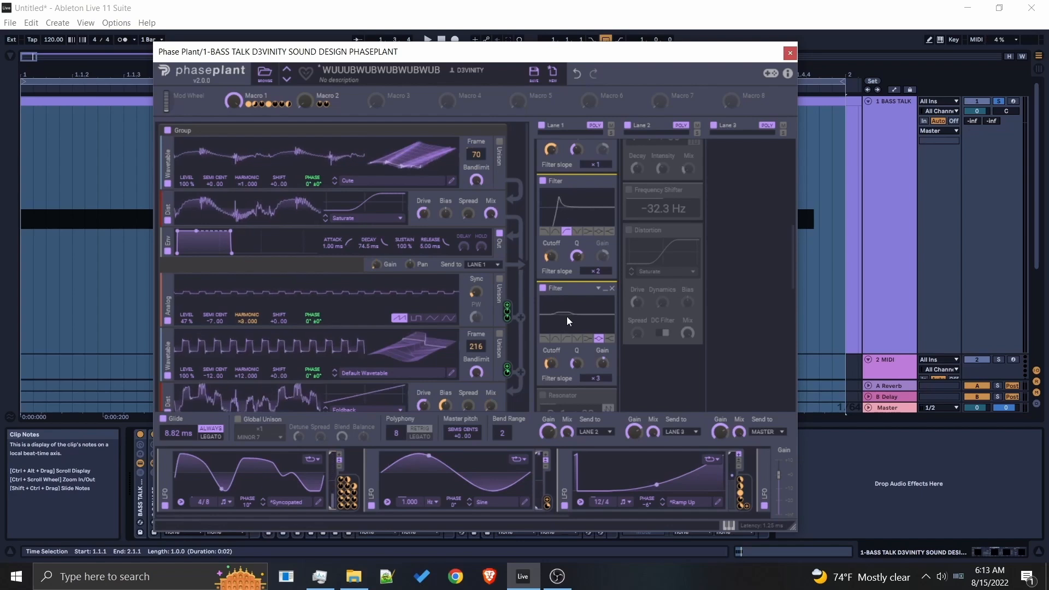
scroll(574, 312, down, 4)
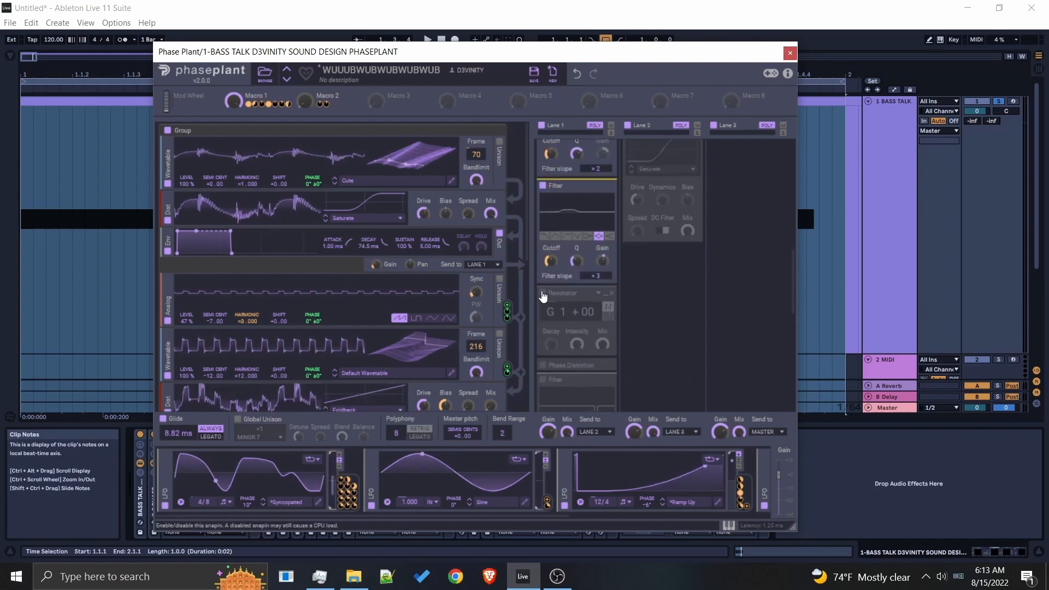
Enable the G 1 Resonator and the Phase Distortion below the third Filter in Lane 1.
click(543, 294)
scroll(556, 296, down, 2)
click(605, 314)
scroll(580, 317, down, 2)
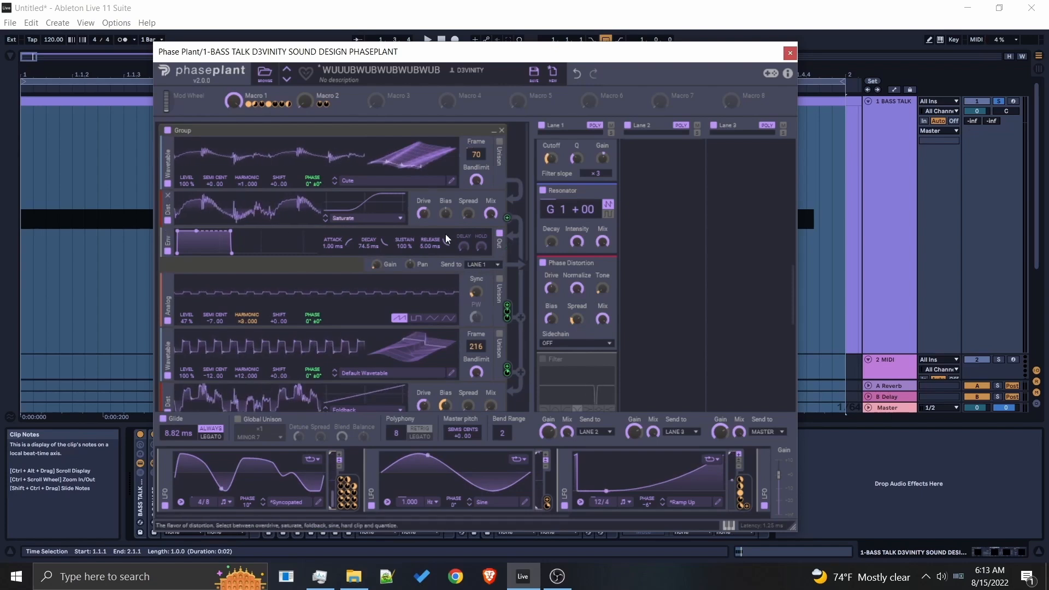
Examine the envelope output's send destinations and the Phase Distortion's Sidechain options, leaving them at Lane 1 and OFF.
click(481, 265)
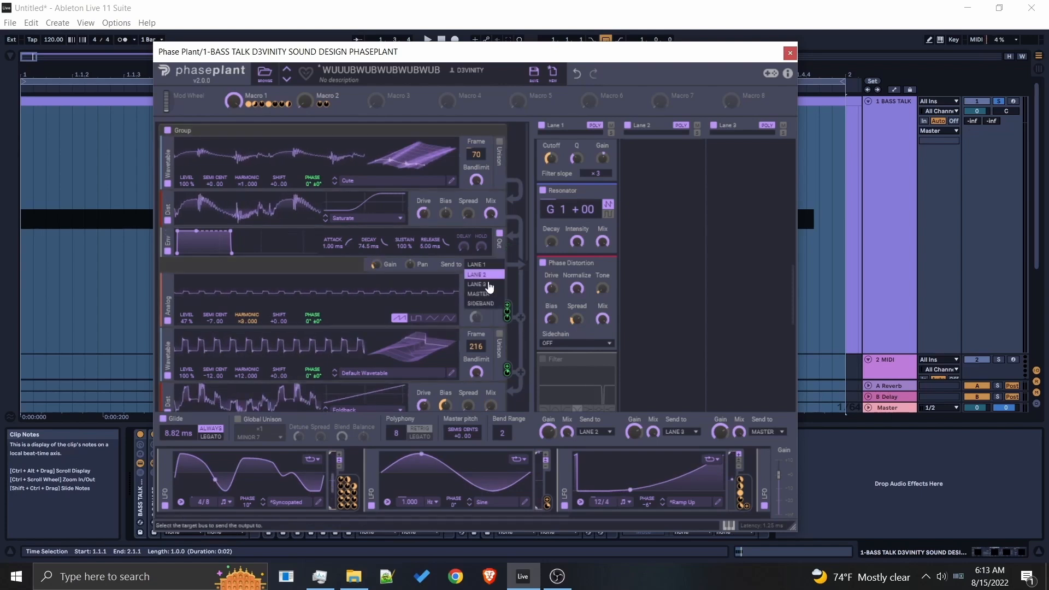
click(511, 256)
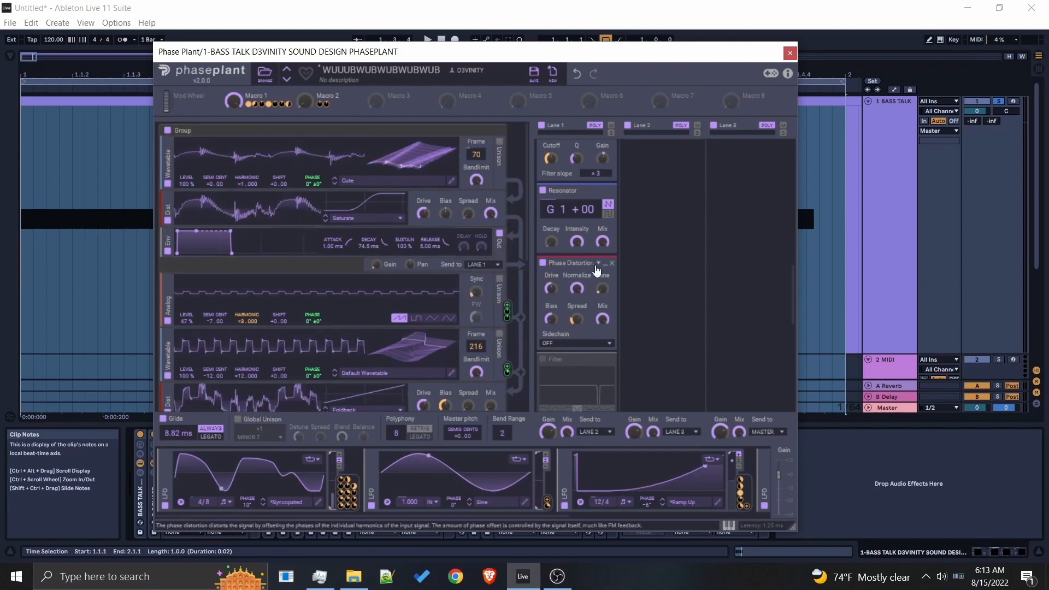
click(579, 343)
click(592, 326)
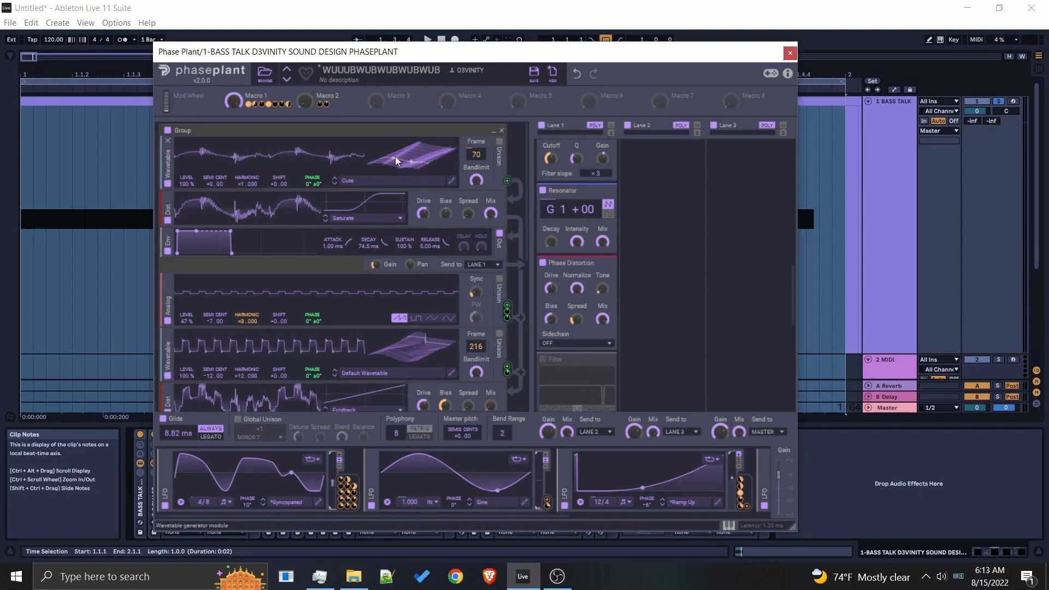
click(580, 343)
click(576, 277)
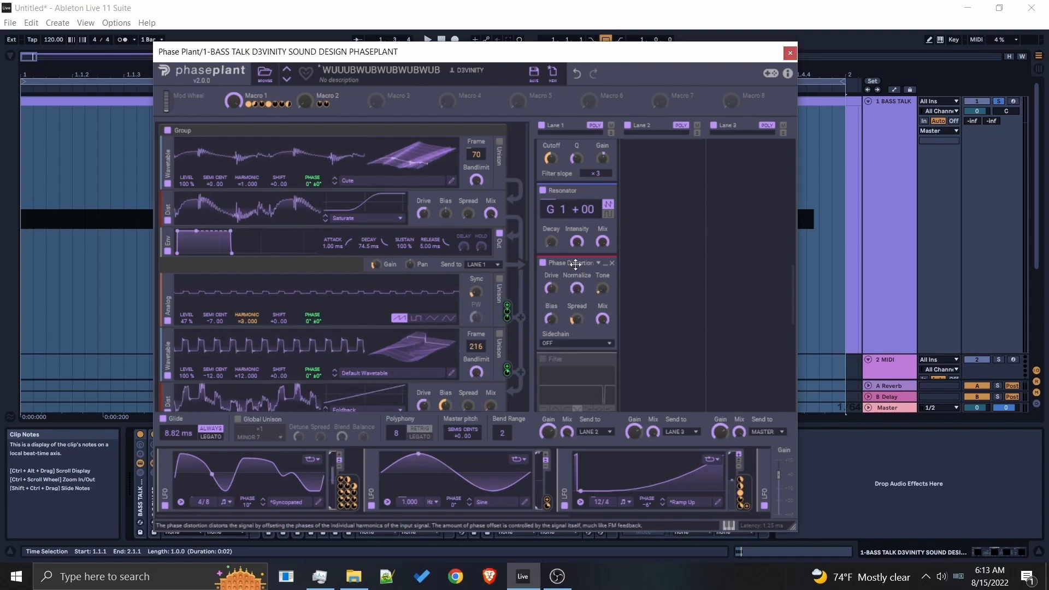
Minimize the Phase Distortion and enable the two Filters below it in Lane 1, with slopes 4 and 1.
click(605, 266)
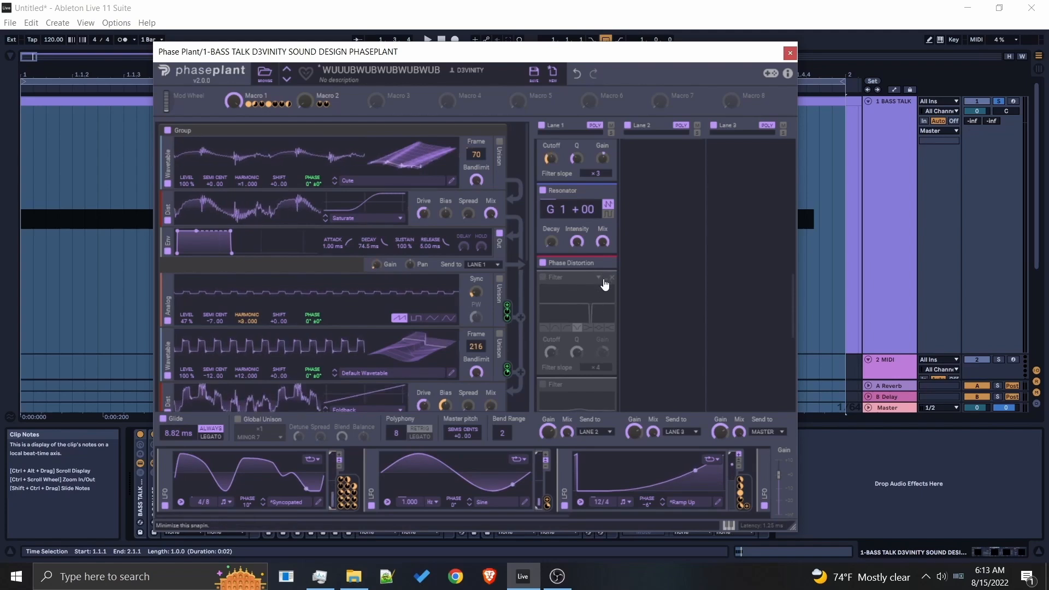
click(548, 281)
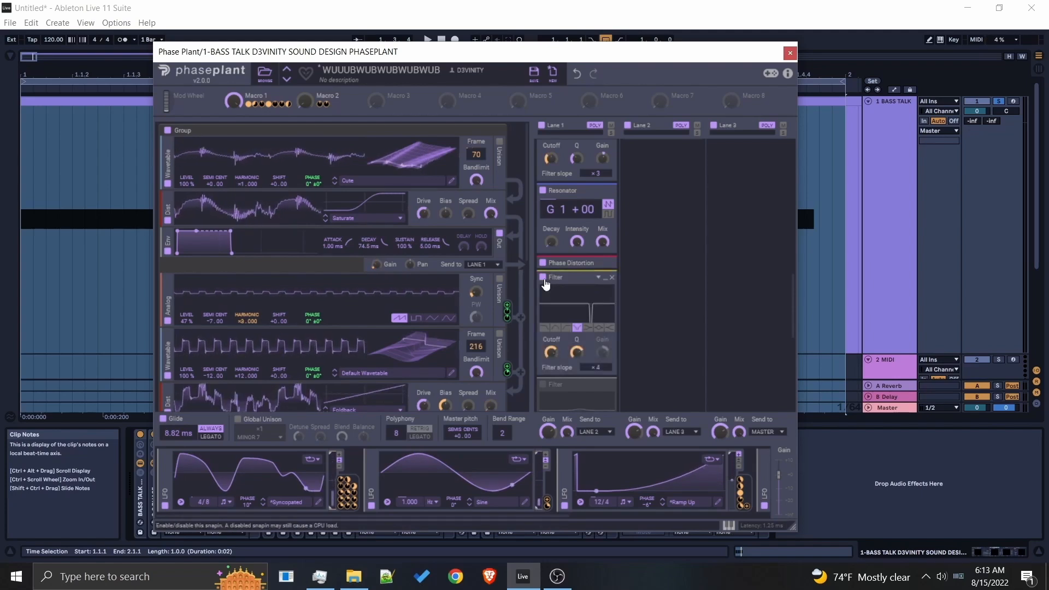
scroll(551, 285, down, 1)
scroll(554, 288, down, 2)
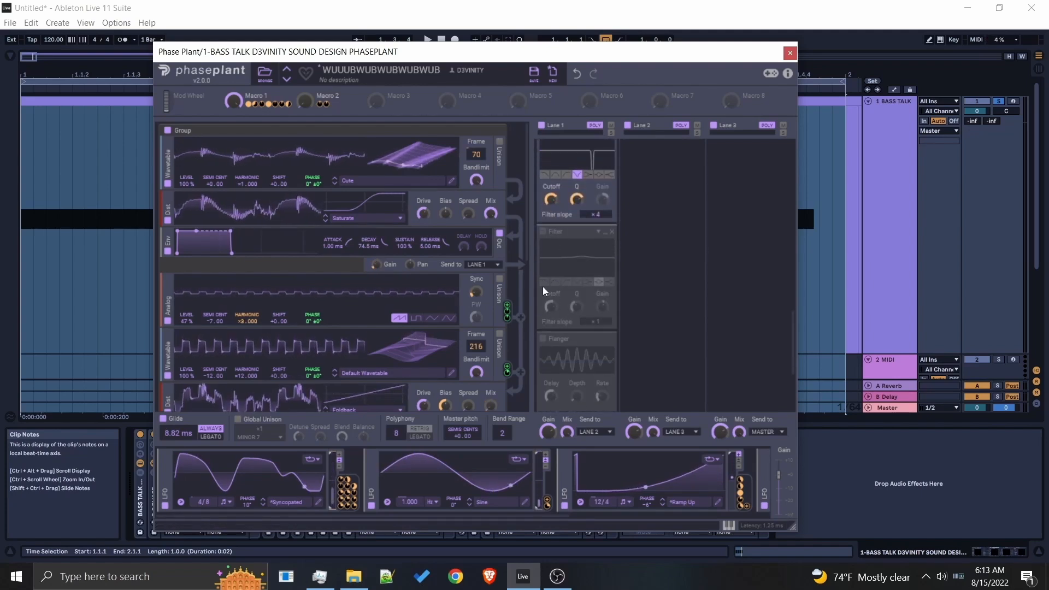
click(543, 234)
scroll(581, 249, down, 2)
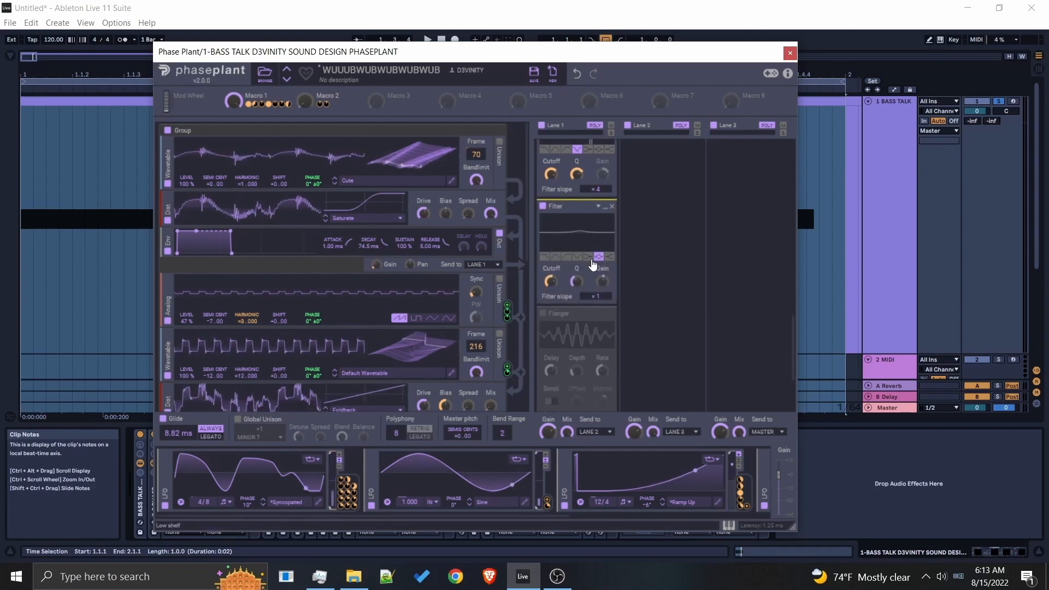
Enable the Flanger at the end of Lane 1, modulate its Mix with the Ramp Up LFO and audition the bass.
click(543, 239)
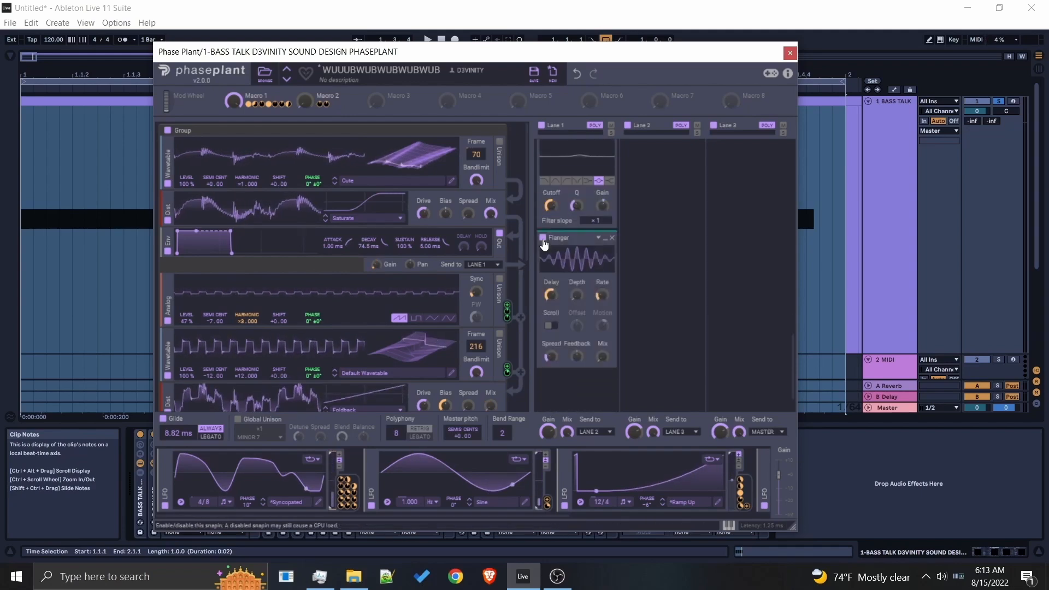
drag(738, 481, 603, 358)
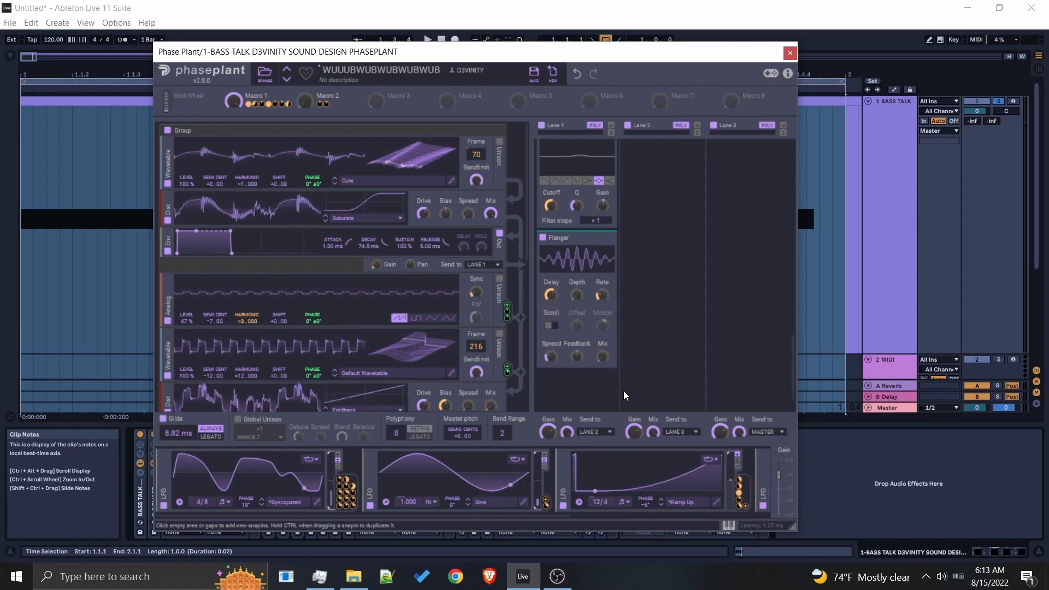
key(space)
key(space)
Enable the 240 Hz and 264 Hz Comb Filters in Lane 2 and the Stereo effect in Lane 3.
scroll(590, 338, up, 10)
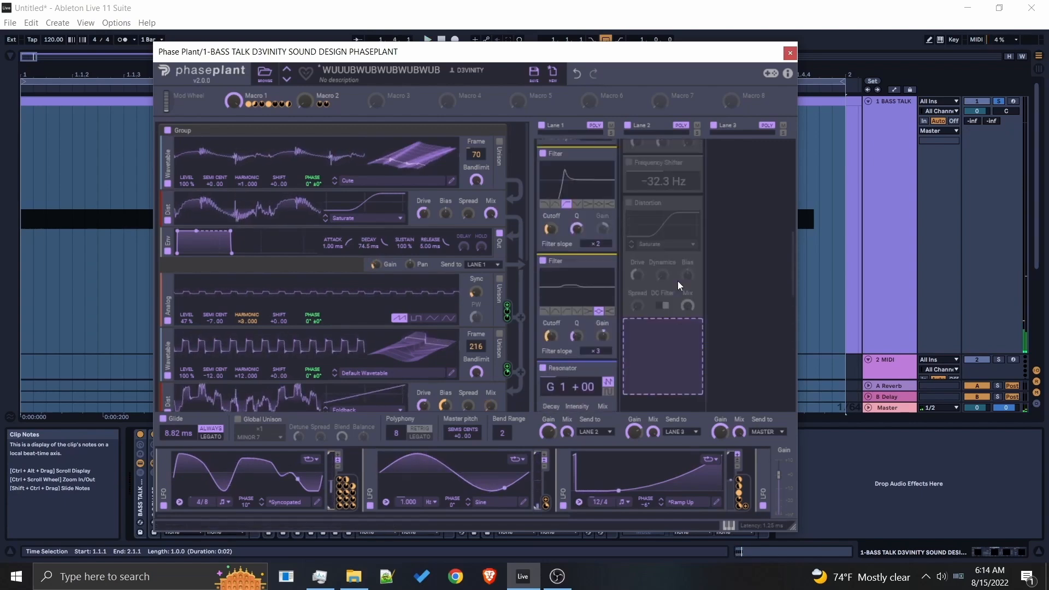
scroll(676, 283, up, 10)
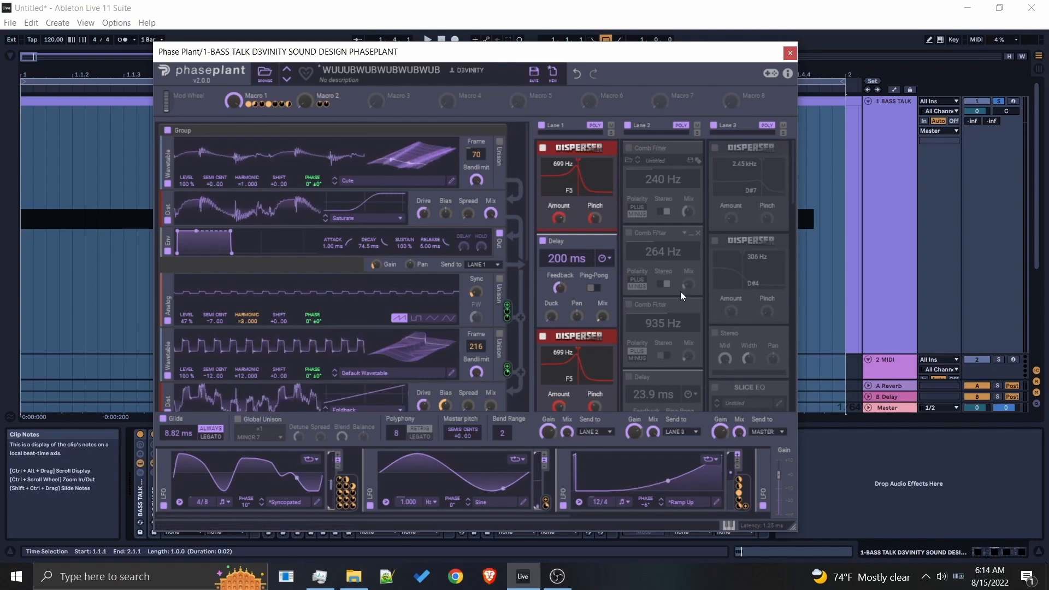
click(628, 148)
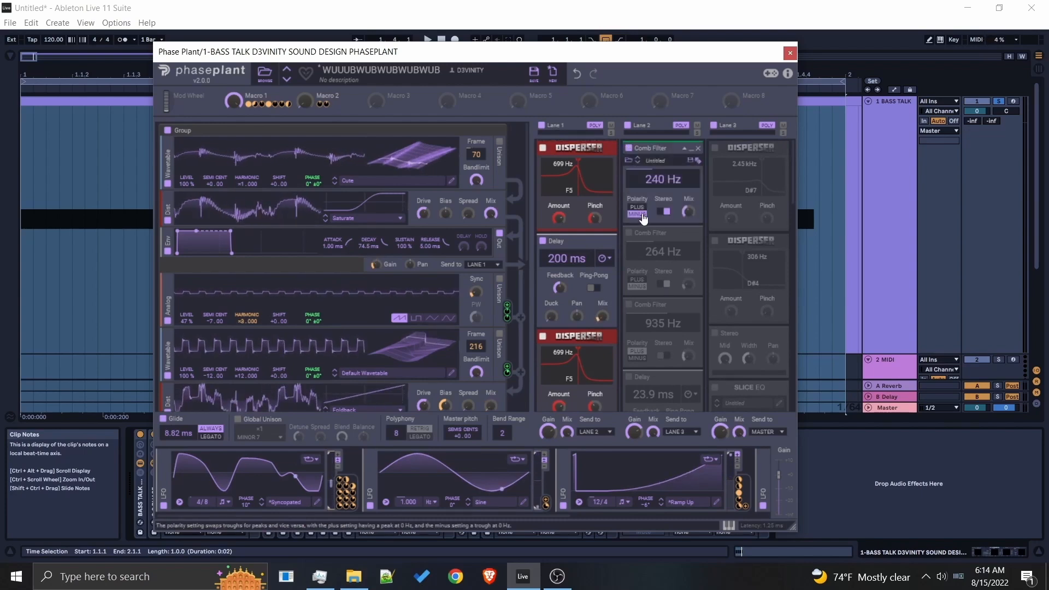
click(629, 233)
click(629, 148)
click(629, 233)
scroll(717, 302, down, 1)
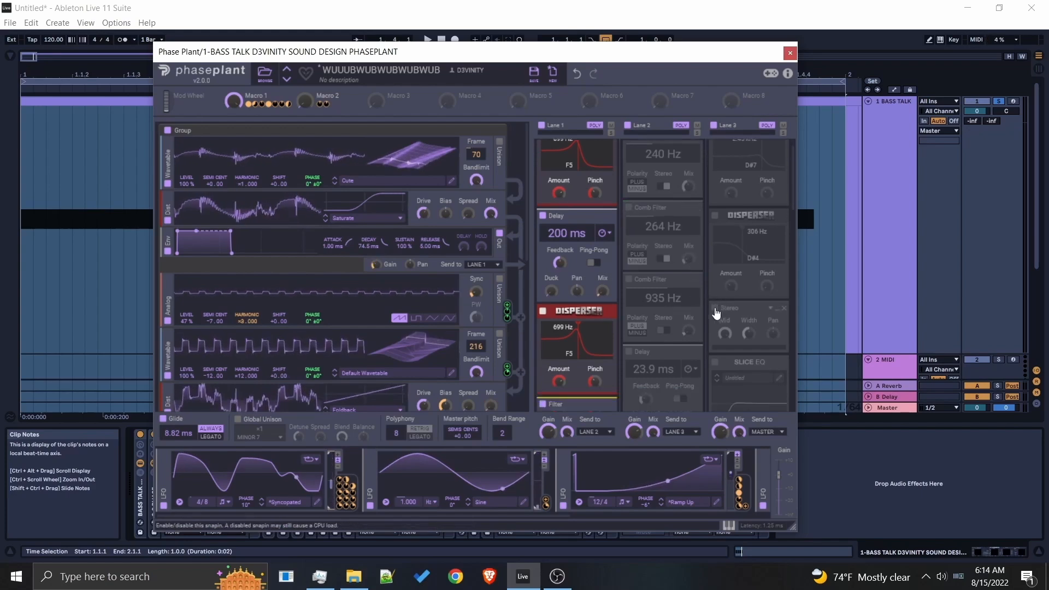
click(715, 309)
scroll(711, 306, up, 1)
click(629, 148)
click(629, 233)
scroll(749, 272, down, 1)
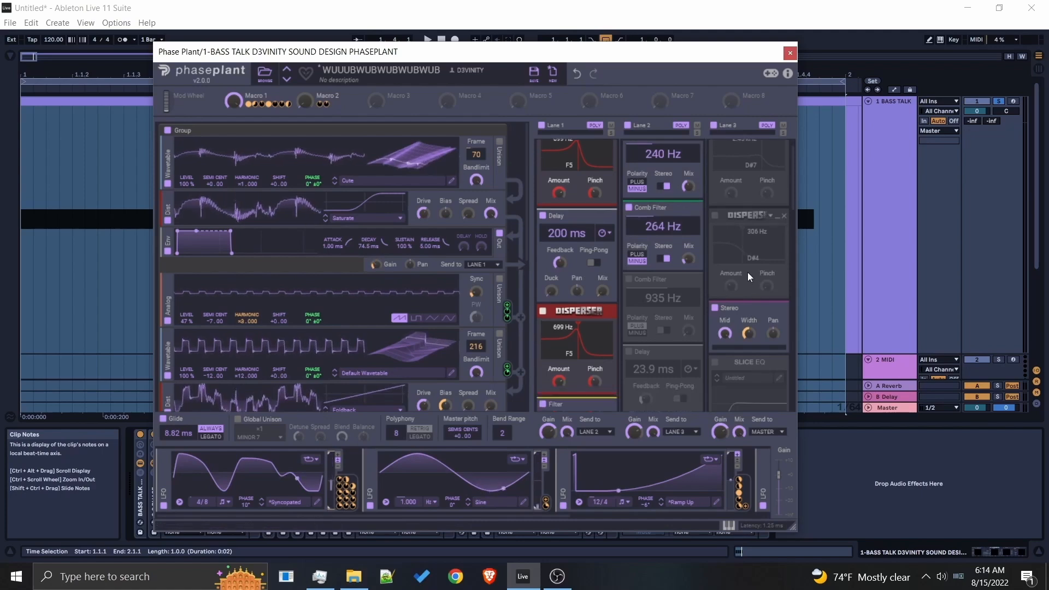
Compare the bass loop with the 240 Hz and 264 Hz Comb Filters bypassed and re-enabled.
scroll(757, 322, up, 1)
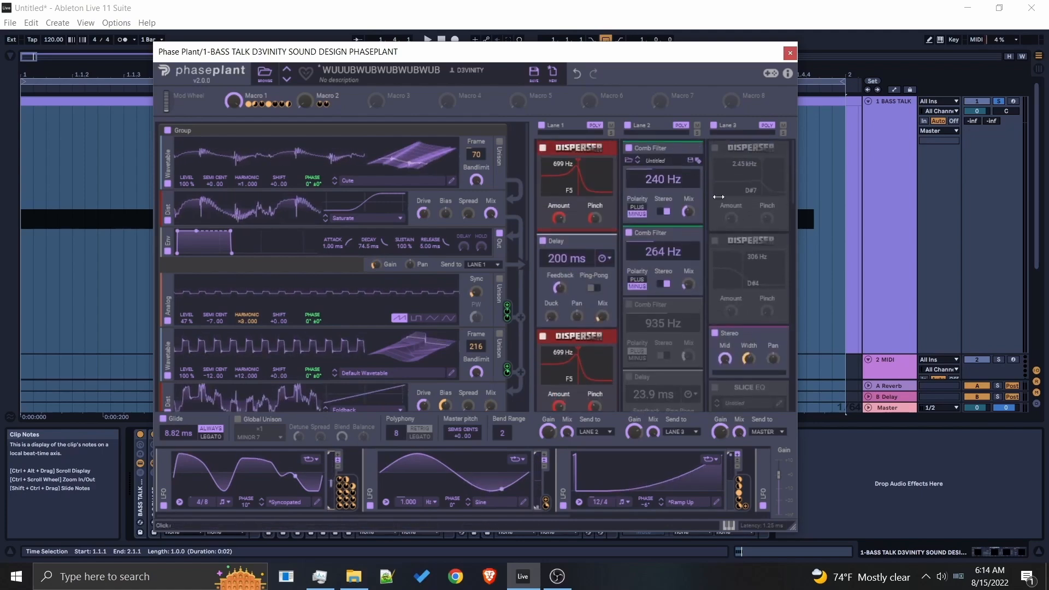
scroll(733, 340, down, 1)
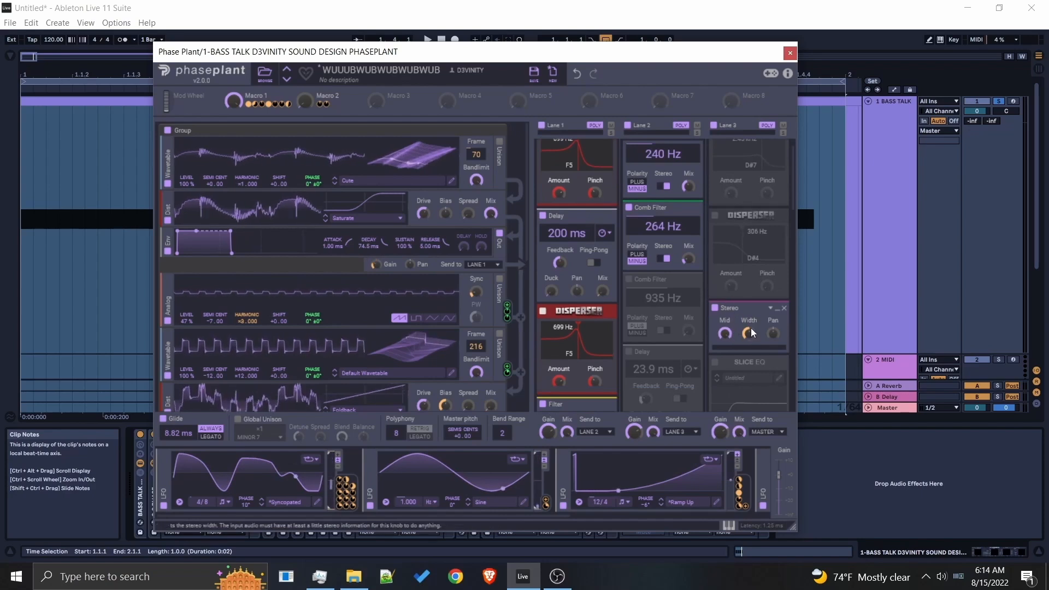
scroll(634, 191, up, 1)
click(629, 148)
key(space)
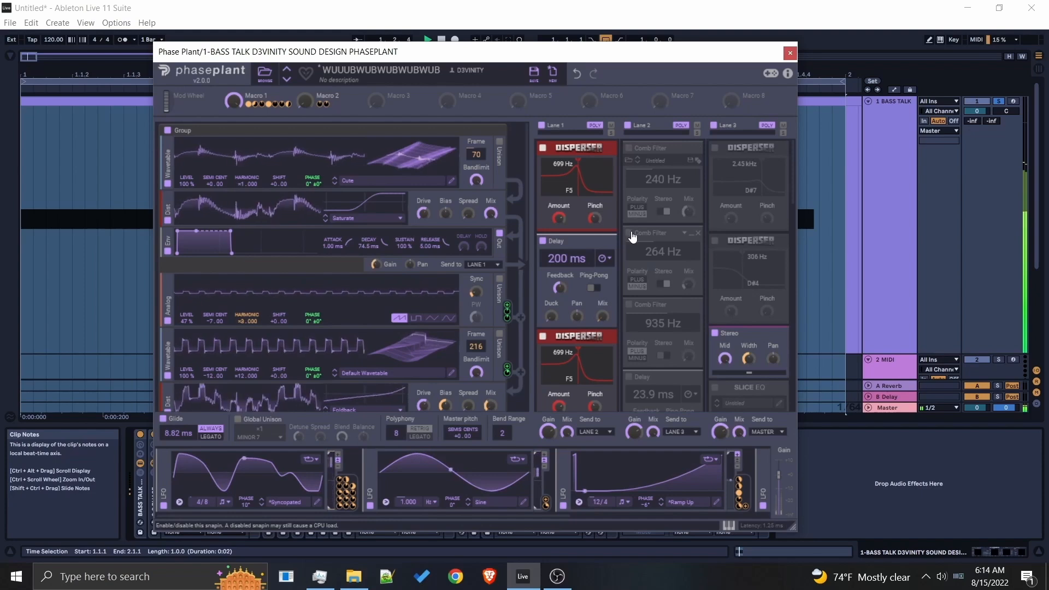
click(629, 148)
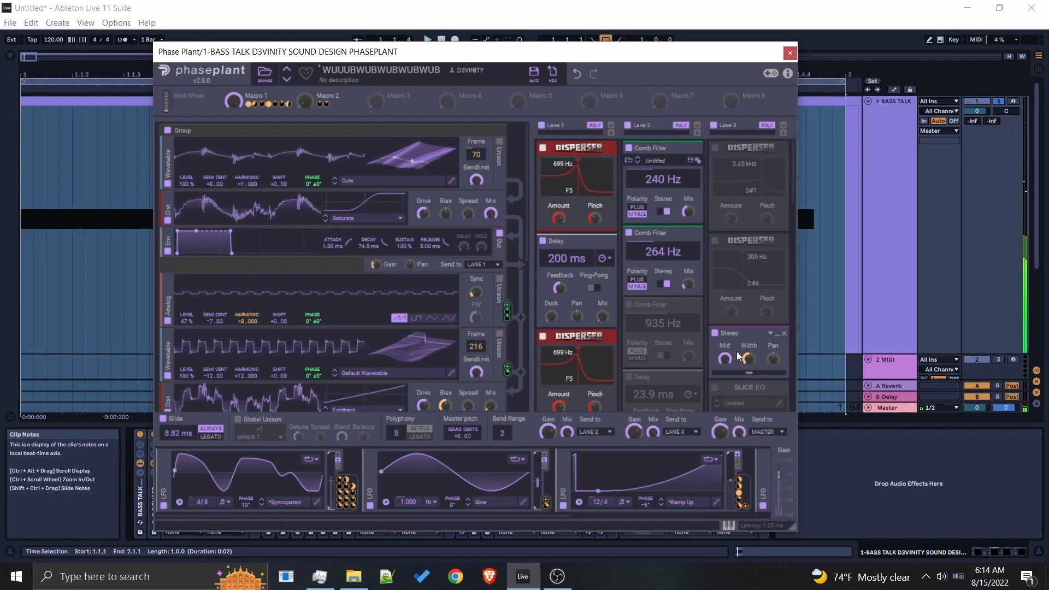
Enable the 935 Hz Comb Filter in Lane 2 and play the bass loop.
scroll(653, 281, down, 2)
scroll(693, 282, up, 1)
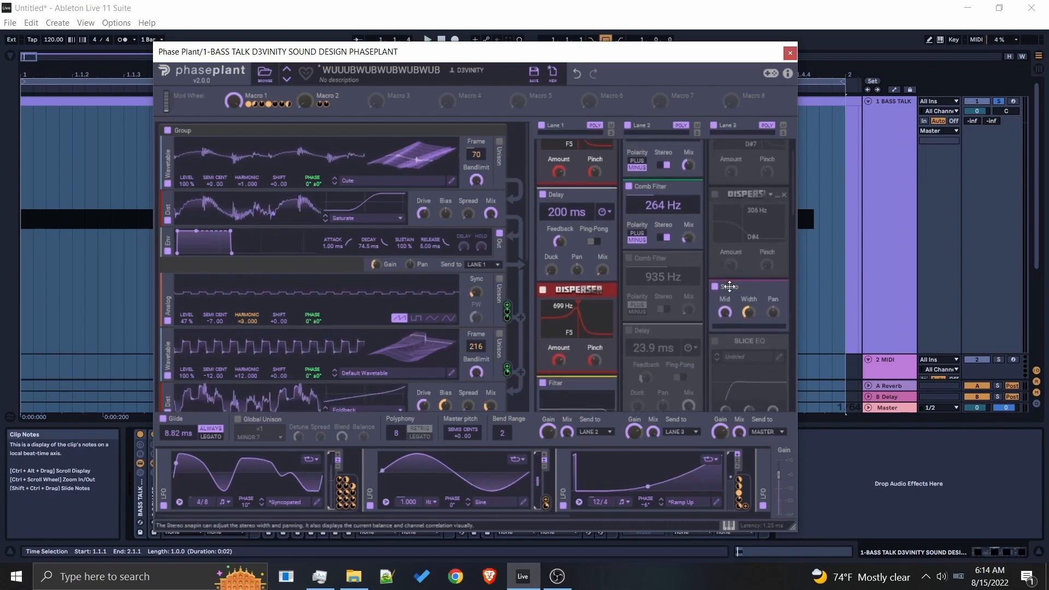
scroll(653, 257, up, 1)
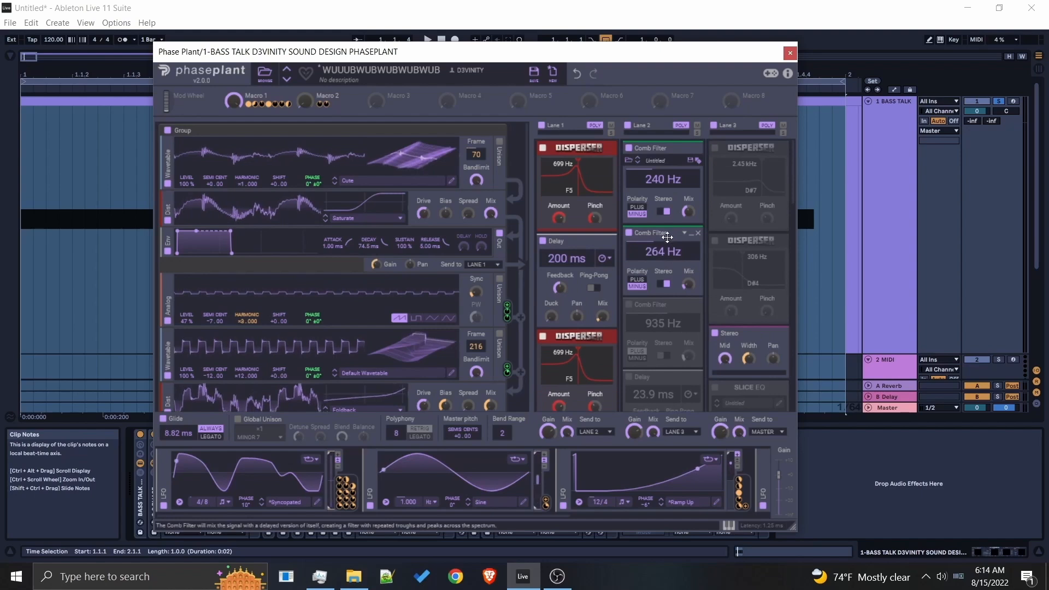
scroll(644, 253, down, 1)
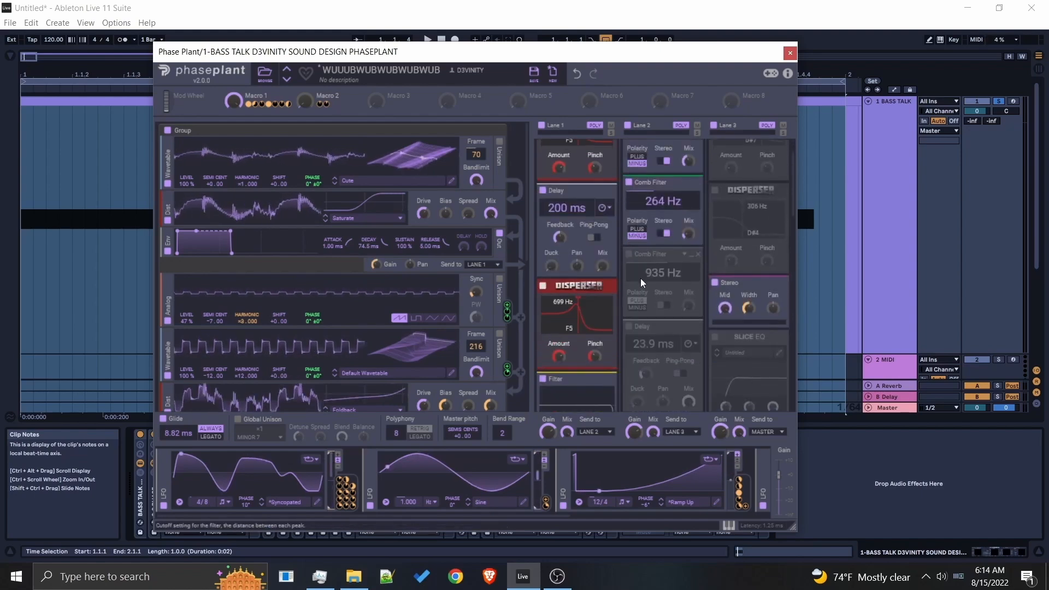
click(630, 255)
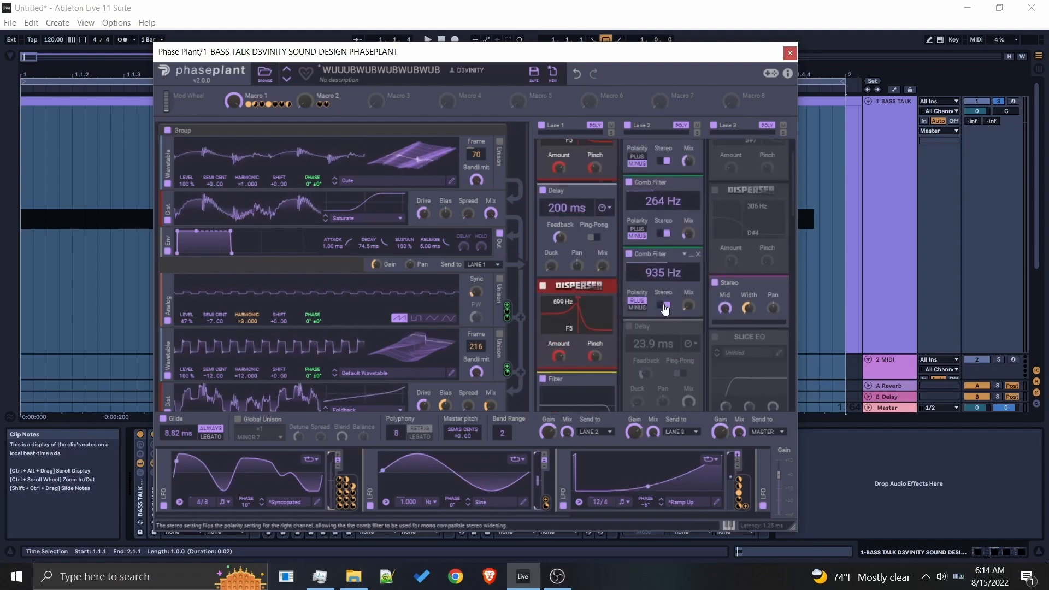
scroll(671, 307, down, 1)
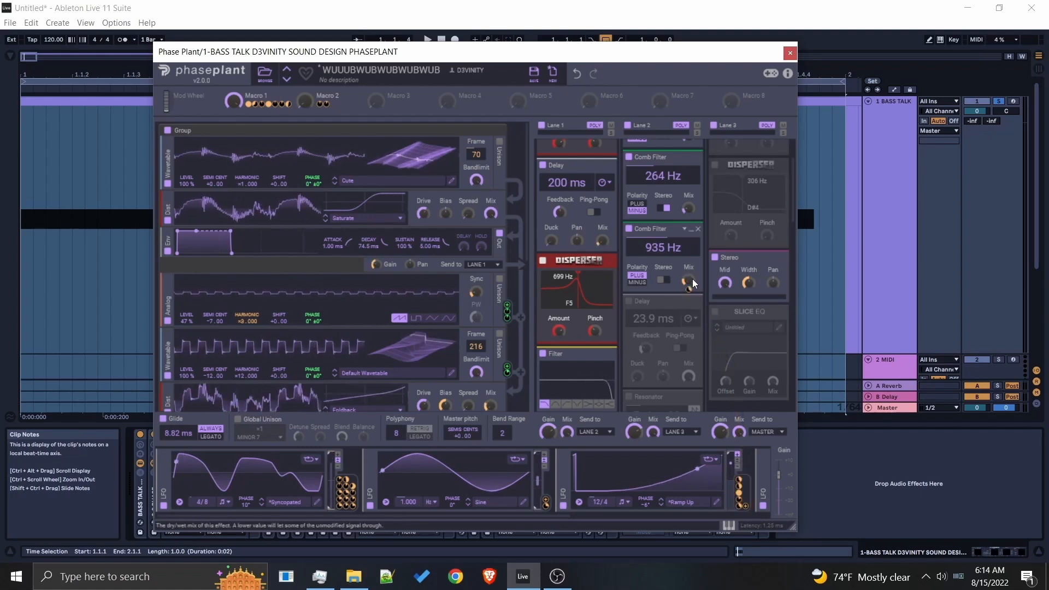
key(space)
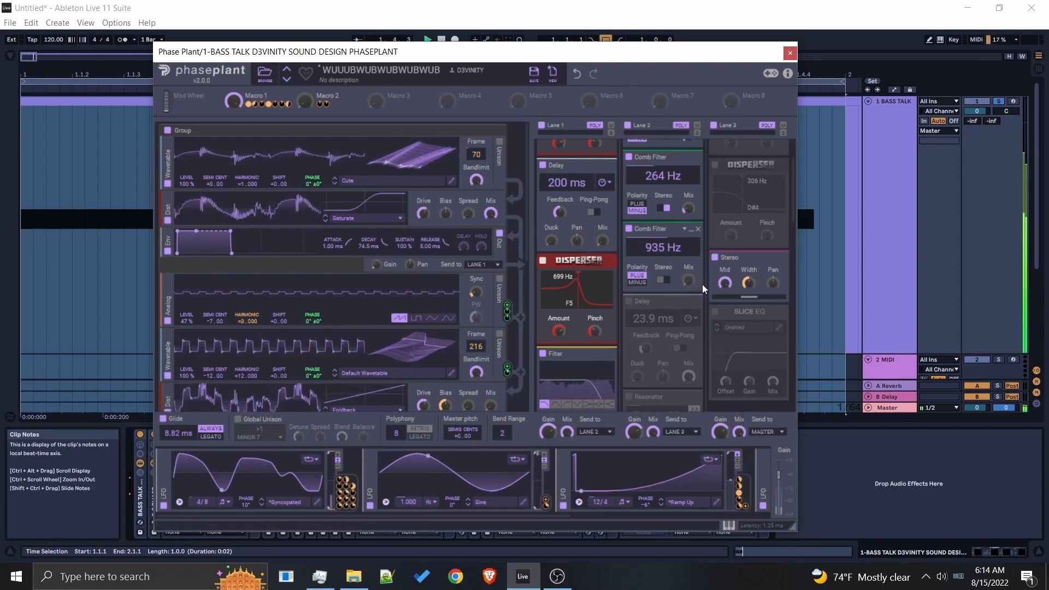
Enable the 23.9 ms Delay, F 1 Resonator and -32.3 Hz Frequency Shifter in Lane 2 and play the bass loop.
scroll(699, 282, down, 3)
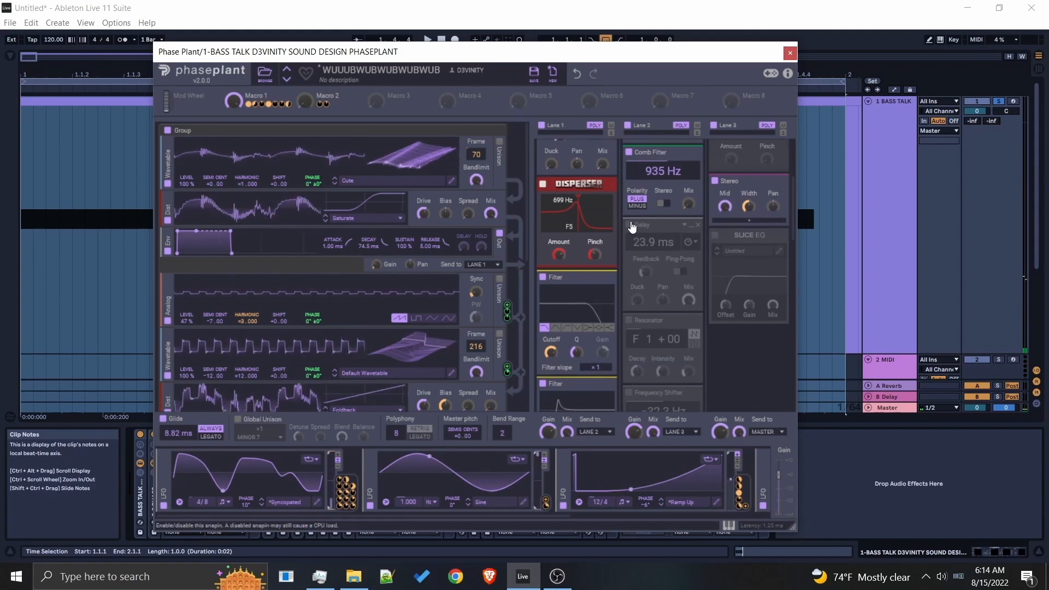
scroll(645, 275, down, 4)
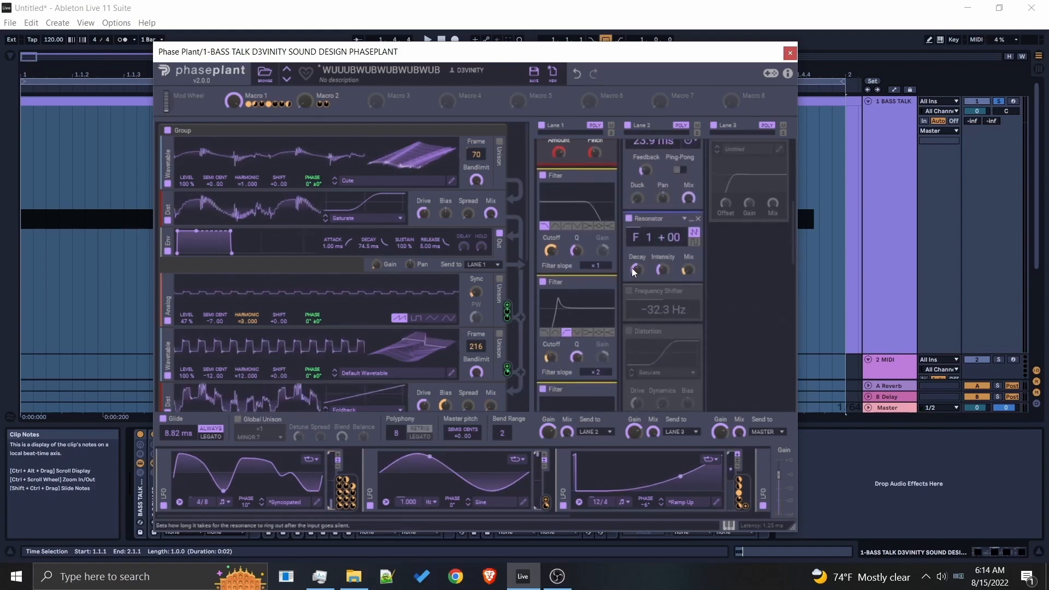
click(630, 291)
key(space)
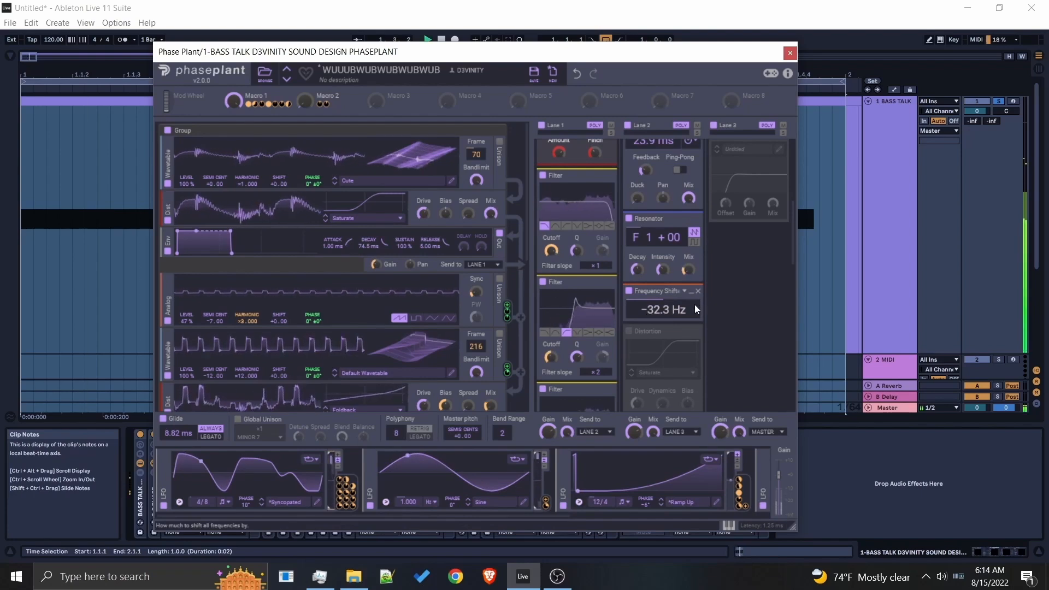
Enable the Saturate Distortion at the end of Lane 2 and audition the bass.
scroll(624, 302, down, 1)
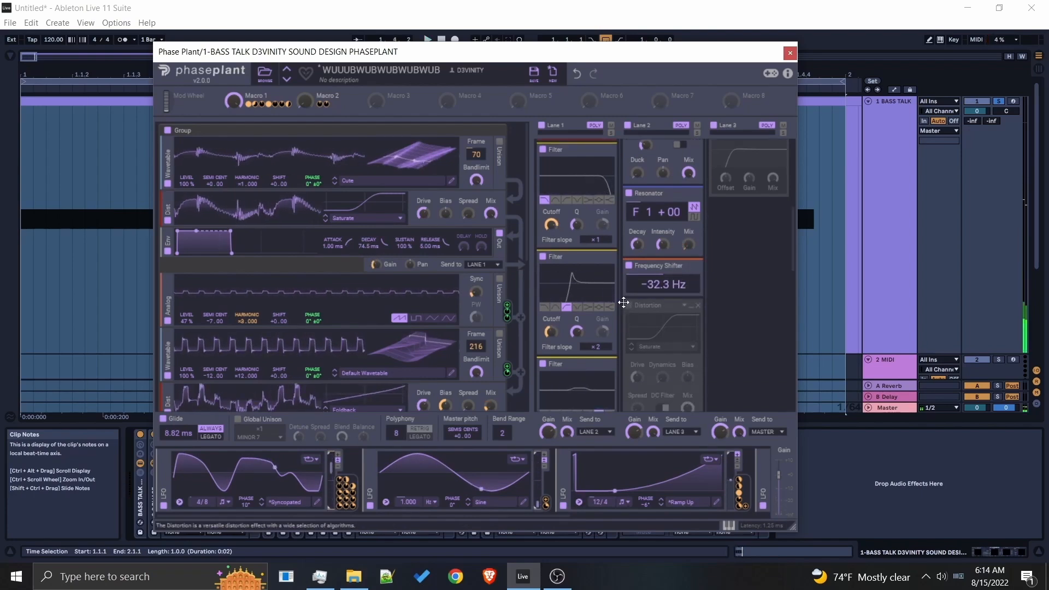
scroll(634, 303, down, 1)
click(630, 280)
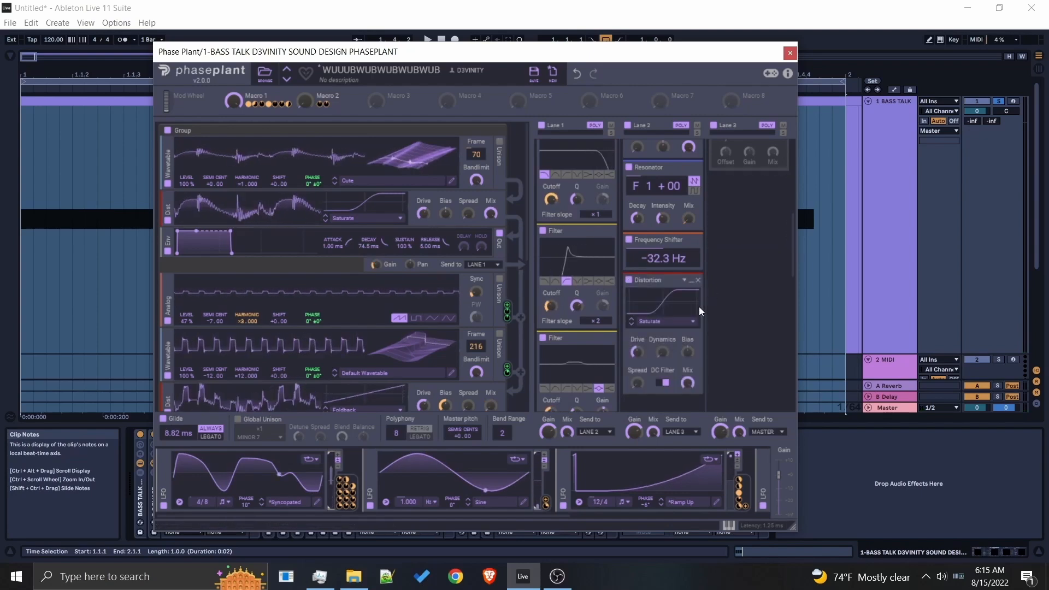
key(space)
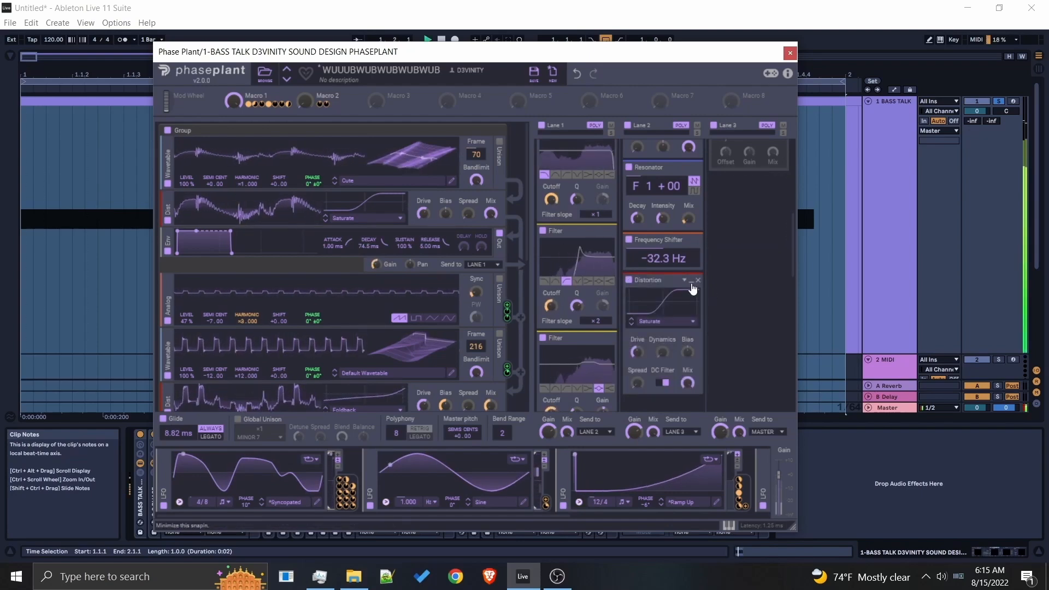
Enable both Dispersers and the Slice EQ in Lane 3 while auditioning the bass, and open the Slice EQ editor.
scroll(731, 298, up, 6)
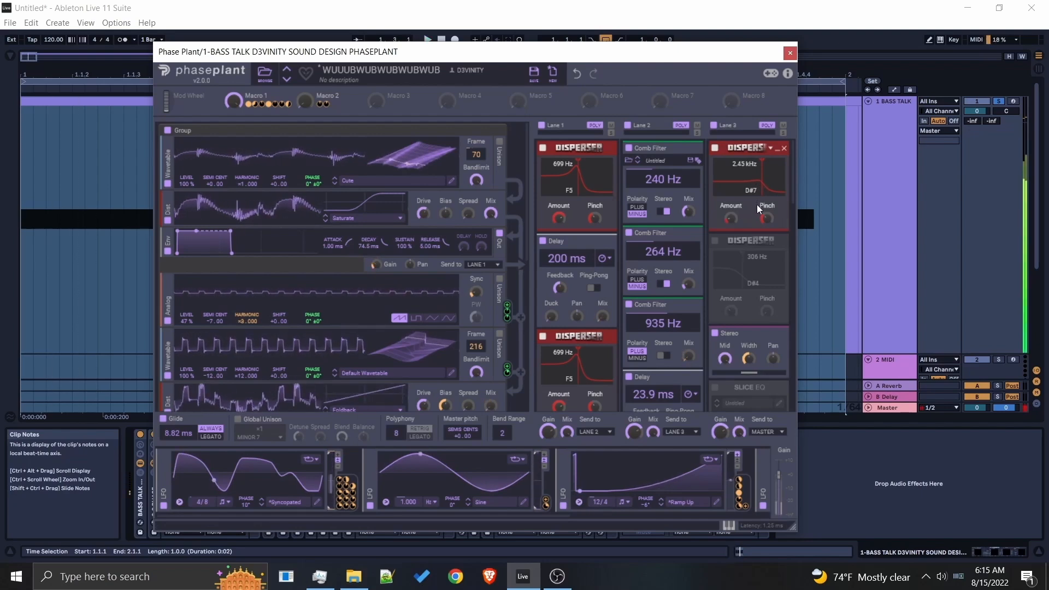
click(715, 241)
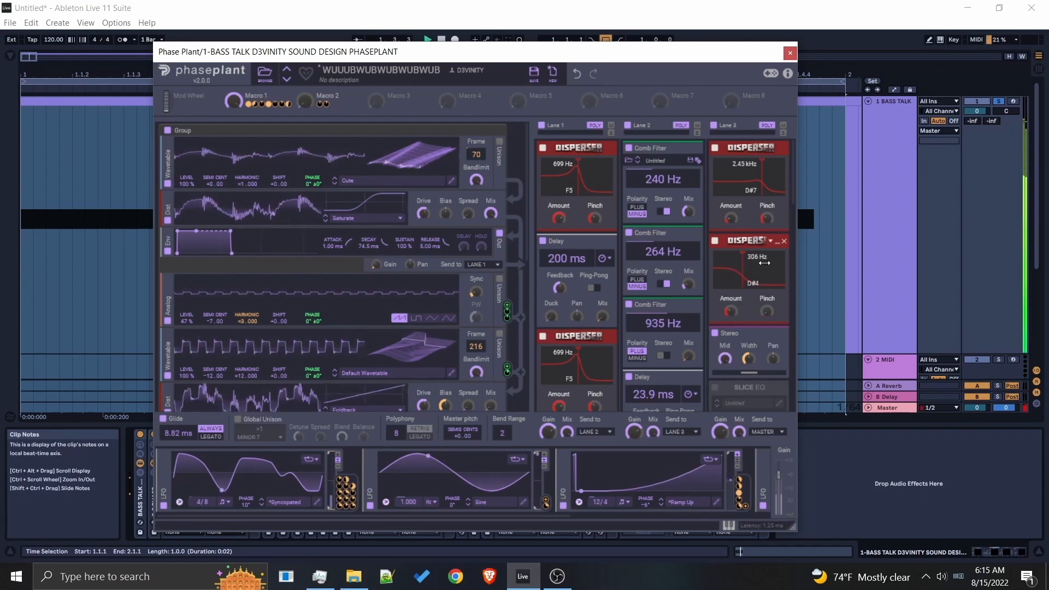
scroll(760, 267, down, 3)
click(715, 259)
click(781, 277)
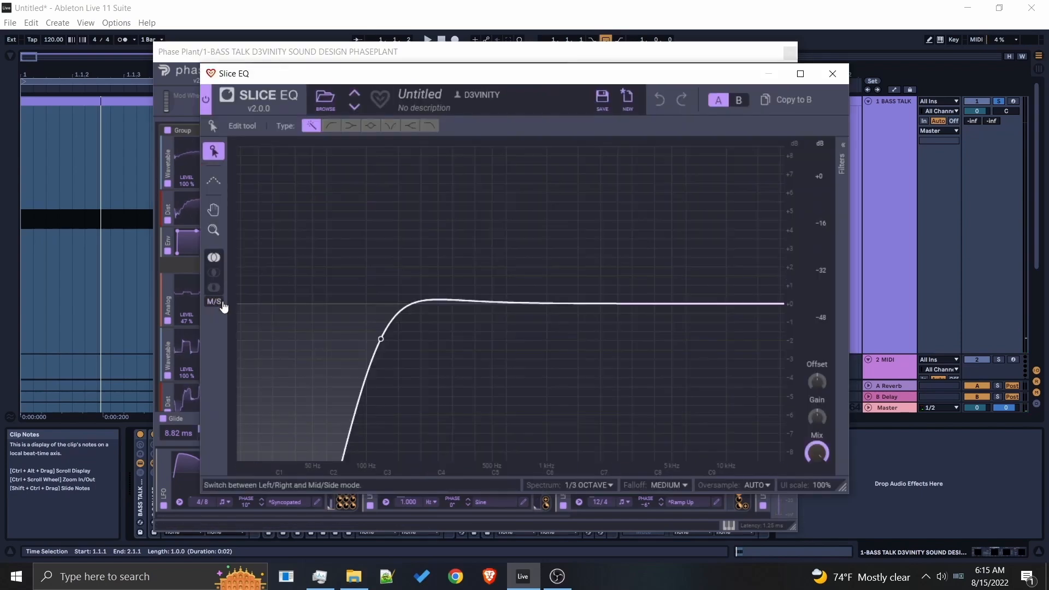
Review the Slice EQ curve in Lane 3 and close its editor.
click(833, 73)
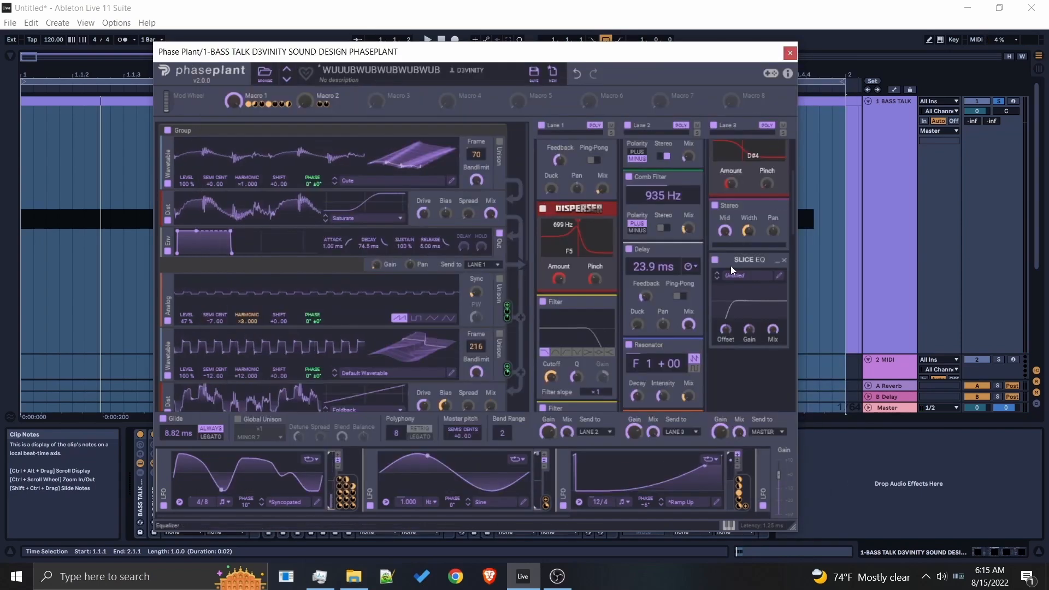
click(776, 276)
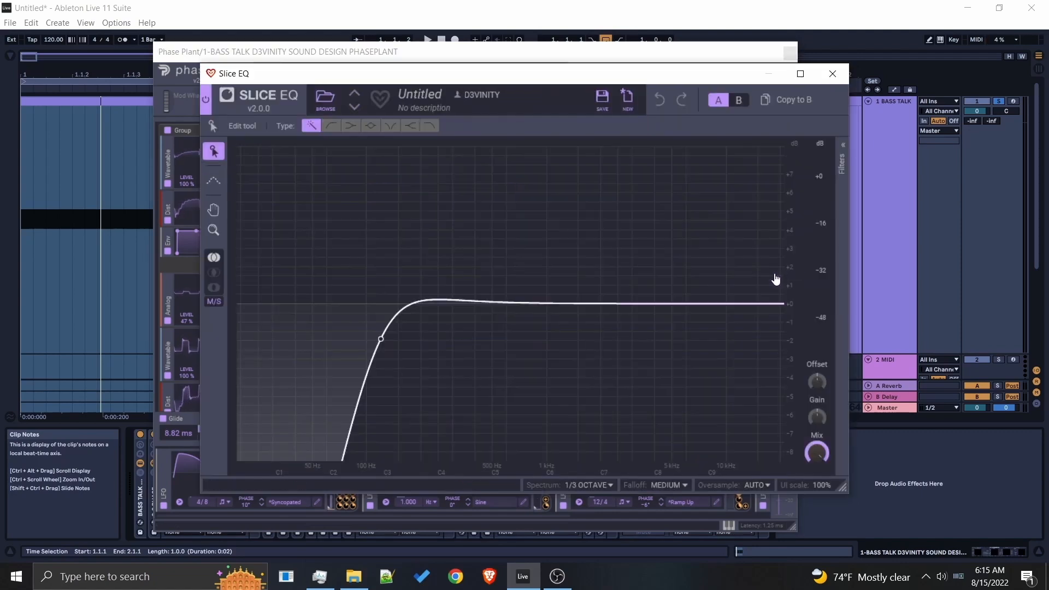
click(832, 73)
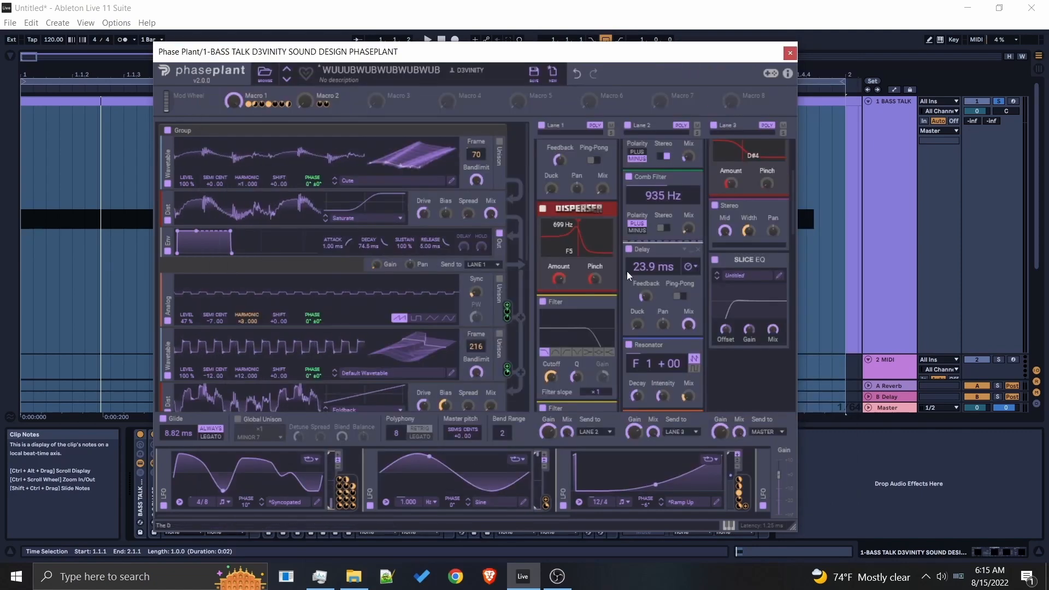
click(731, 374)
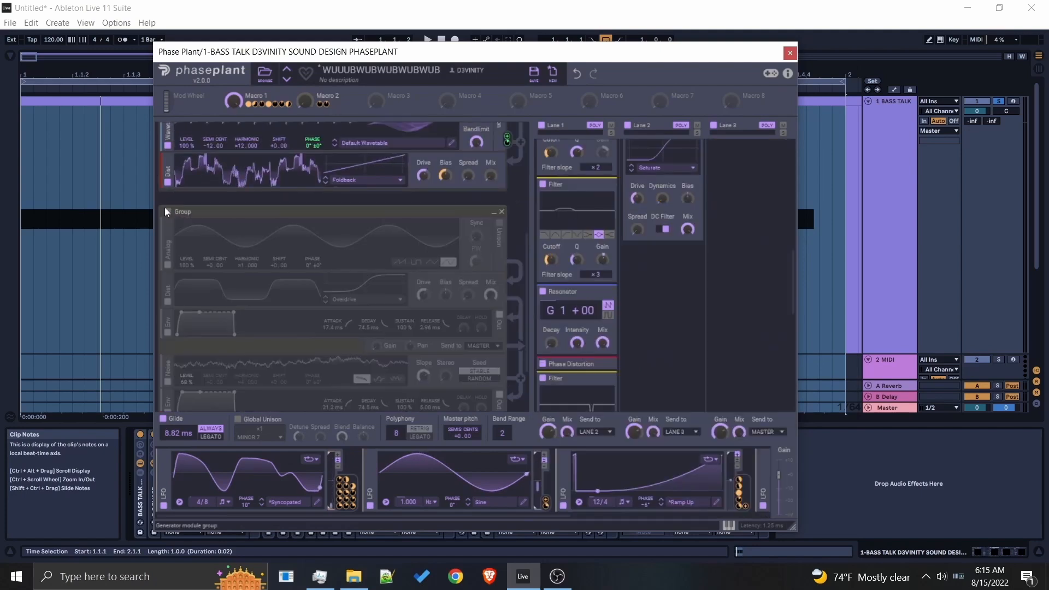
Enable the generator group with the sine Analog oscillator and Noise, and check the sine's output routing options, keeping it on MASTER.
click(167, 212)
scroll(495, 277, down, 1)
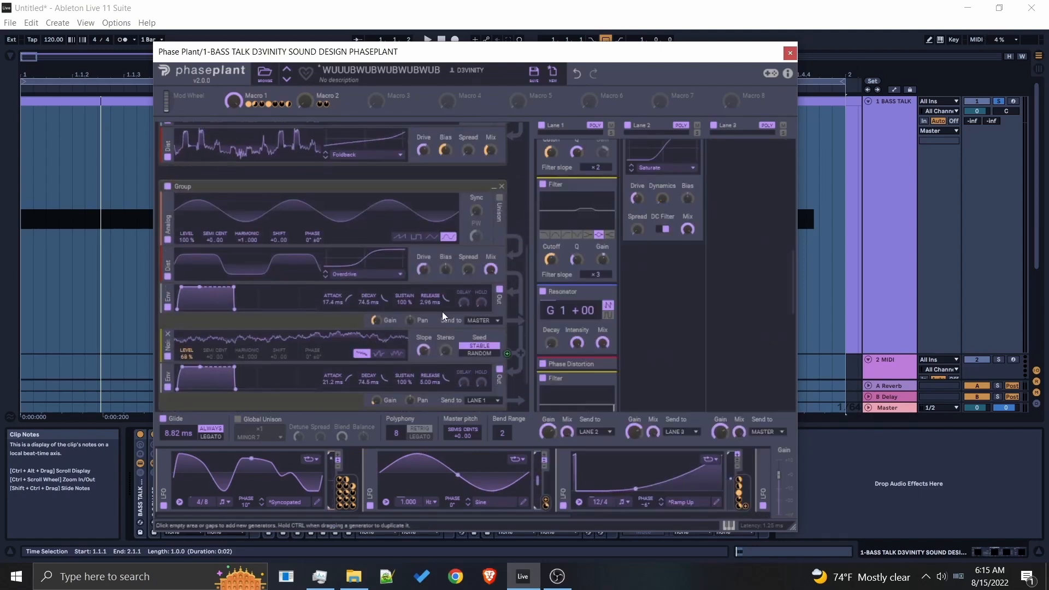
click(481, 318)
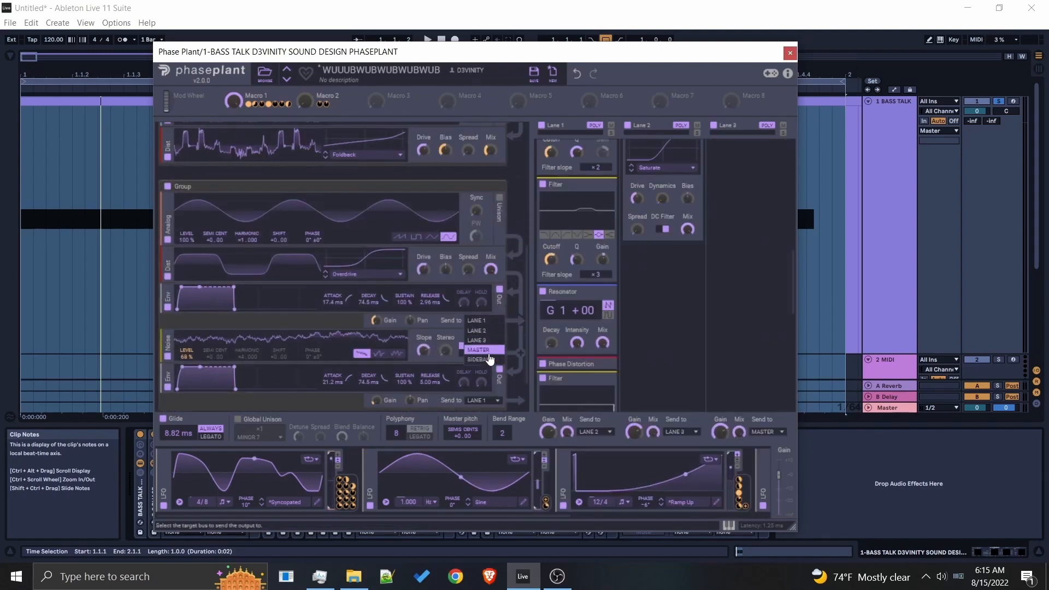
click(655, 345)
scroll(611, 232, up, 3)
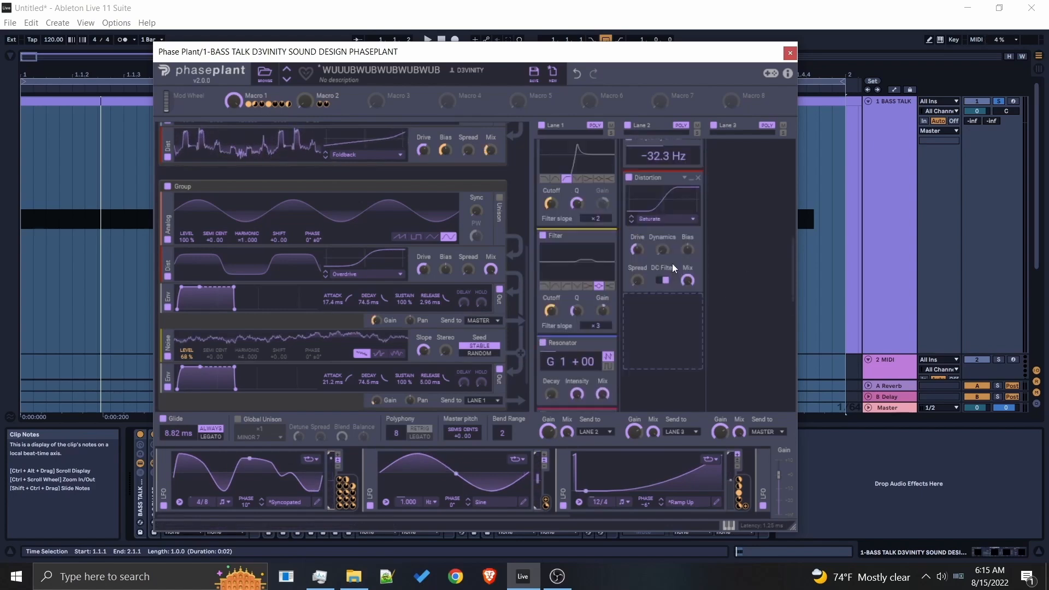
scroll(611, 232, up, 5)
scroll(376, 169, down, 2)
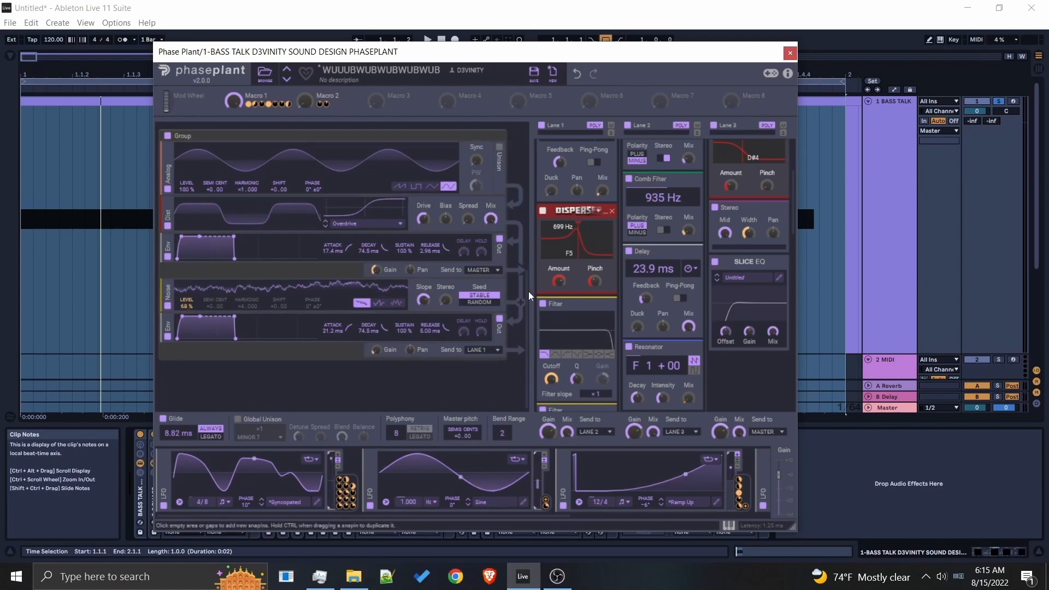
Play the bass loop and compare the sound with the sine and noise group switched off and on.
mouse_move(188, 310)
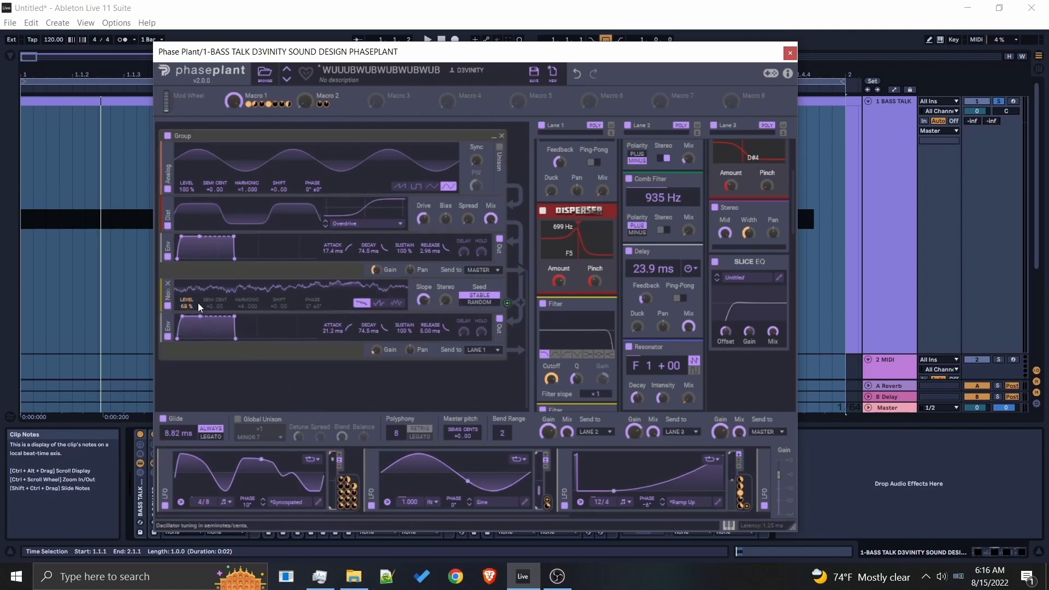
key(space)
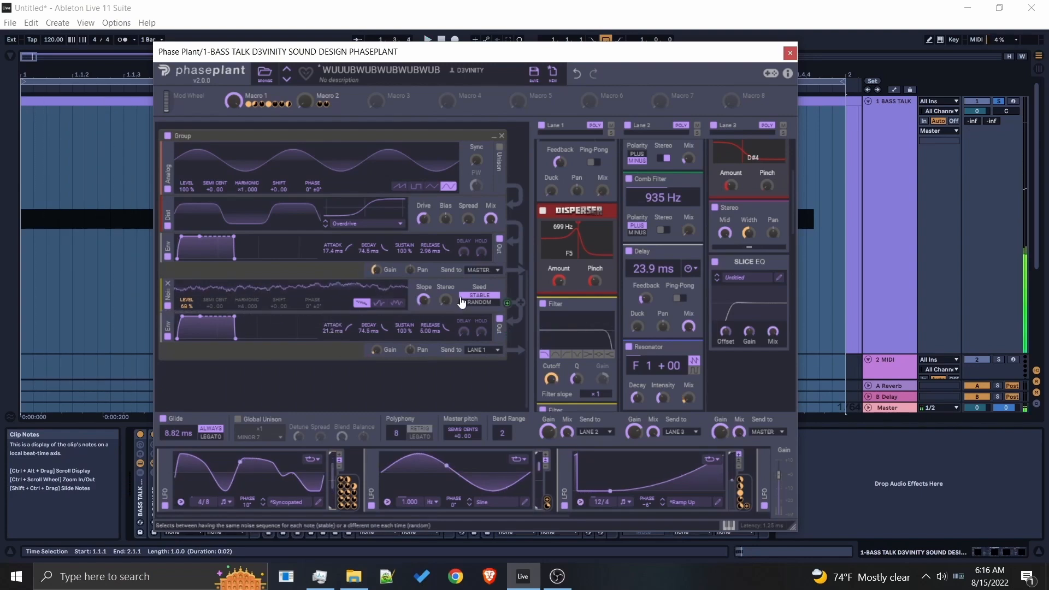
scroll(171, 235, up, 3)
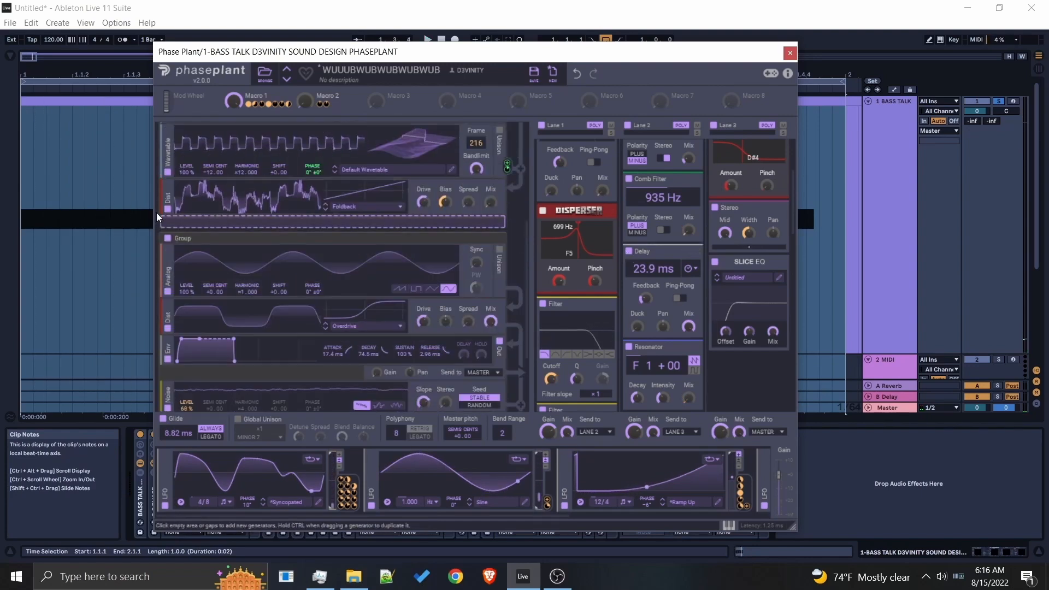
click(167, 239)
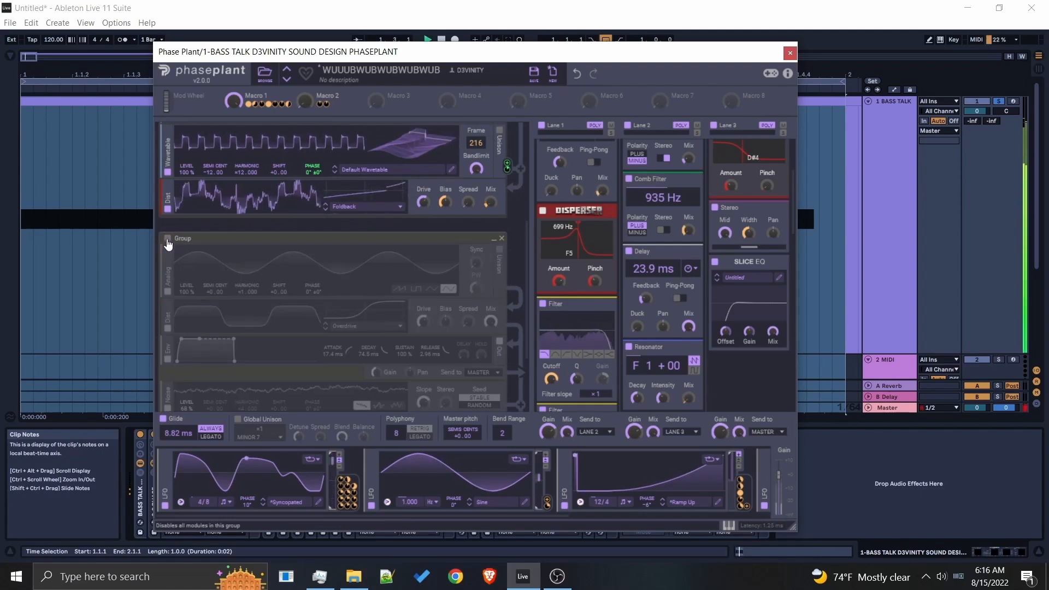
click(168, 241)
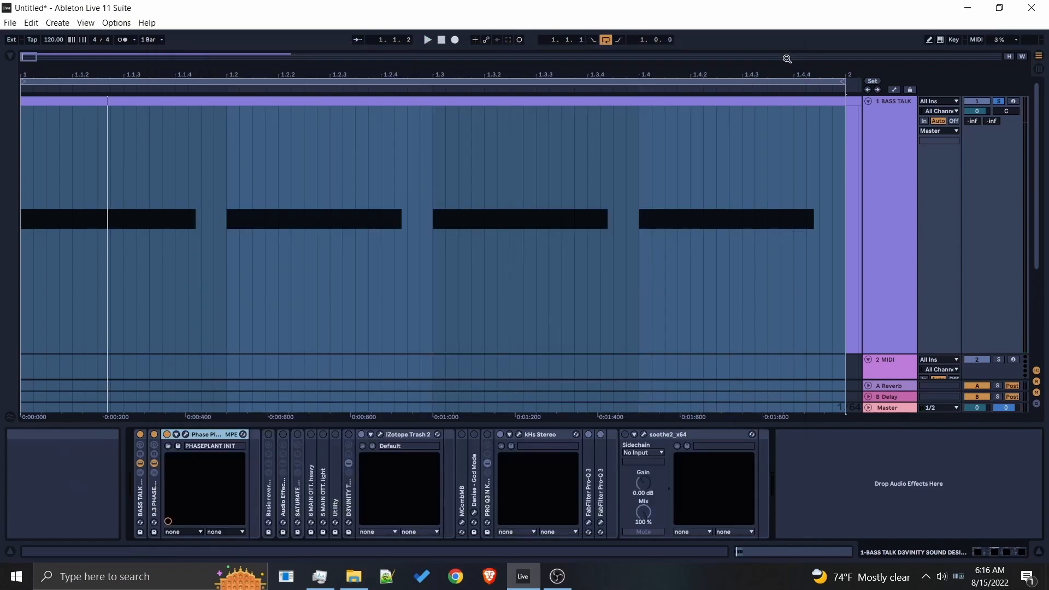
Reopen the Phase Plant window to view the effects available for Lane 3, and close it without adding one.
click(790, 53)
click(348, 463)
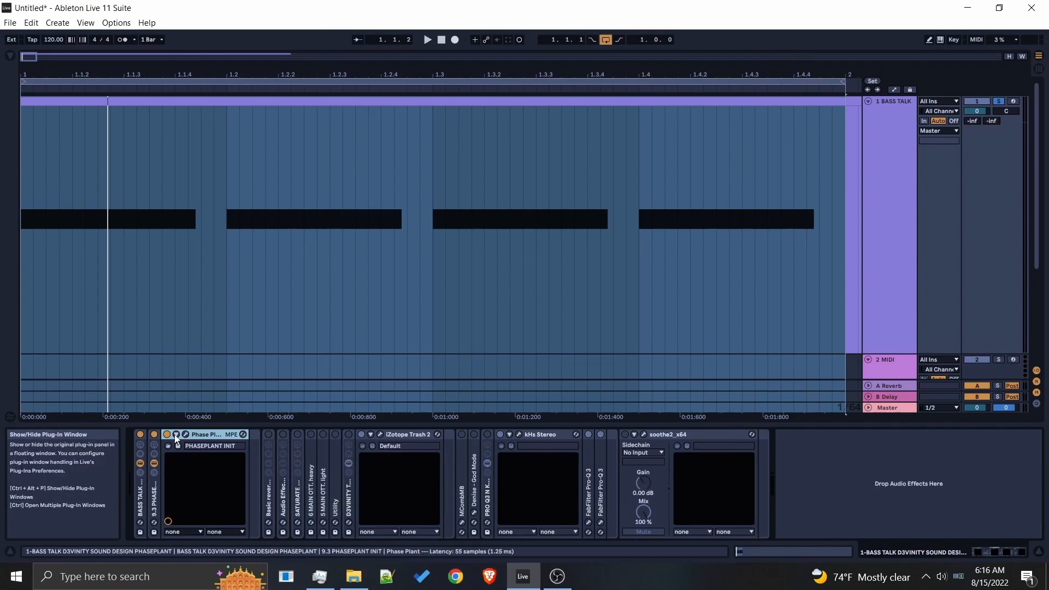
click(268, 480)
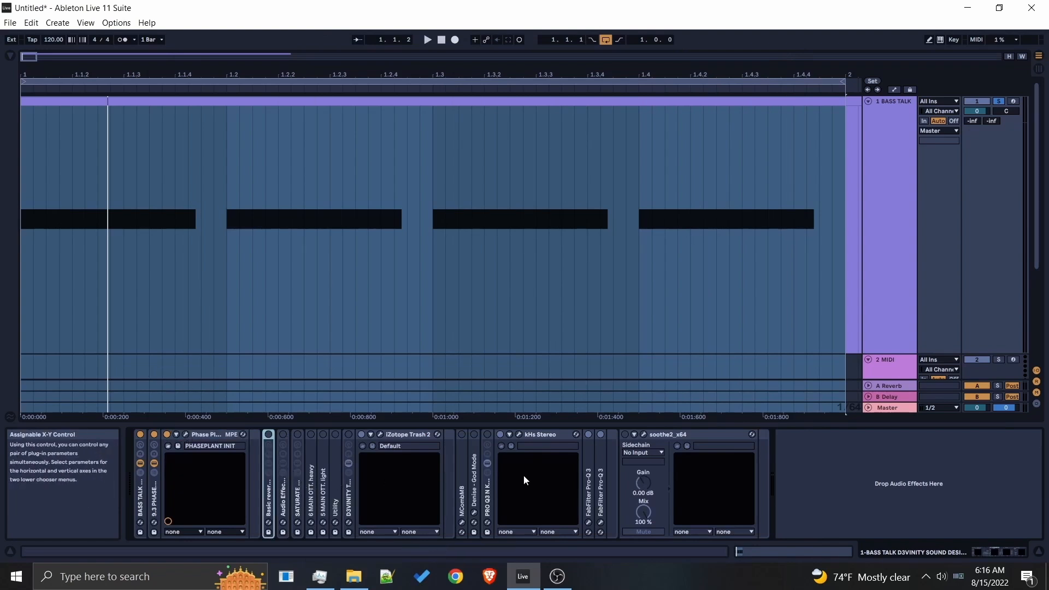
click(192, 435)
click(187, 436)
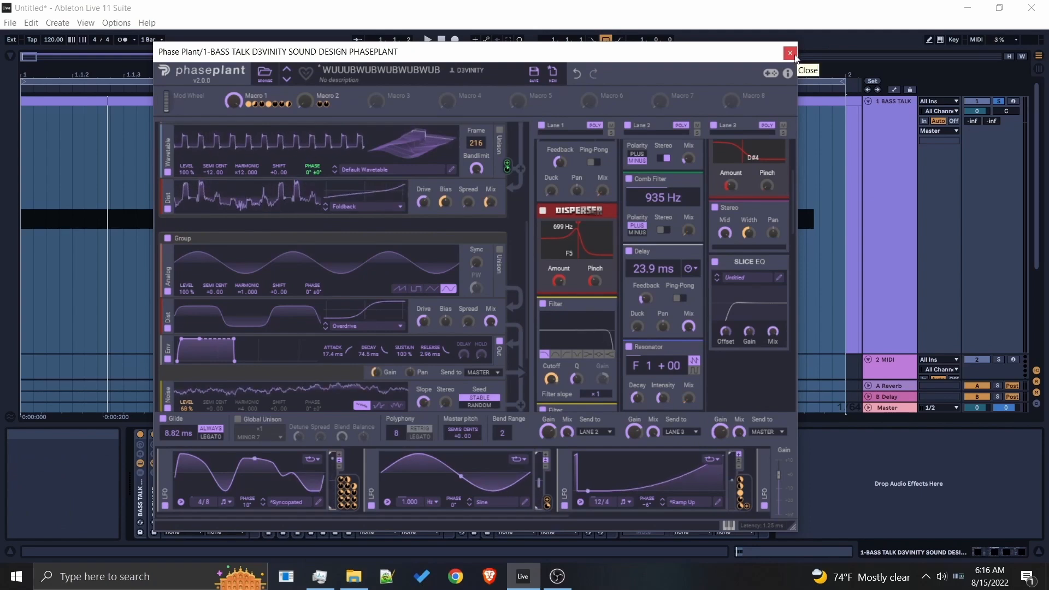
click(747, 355)
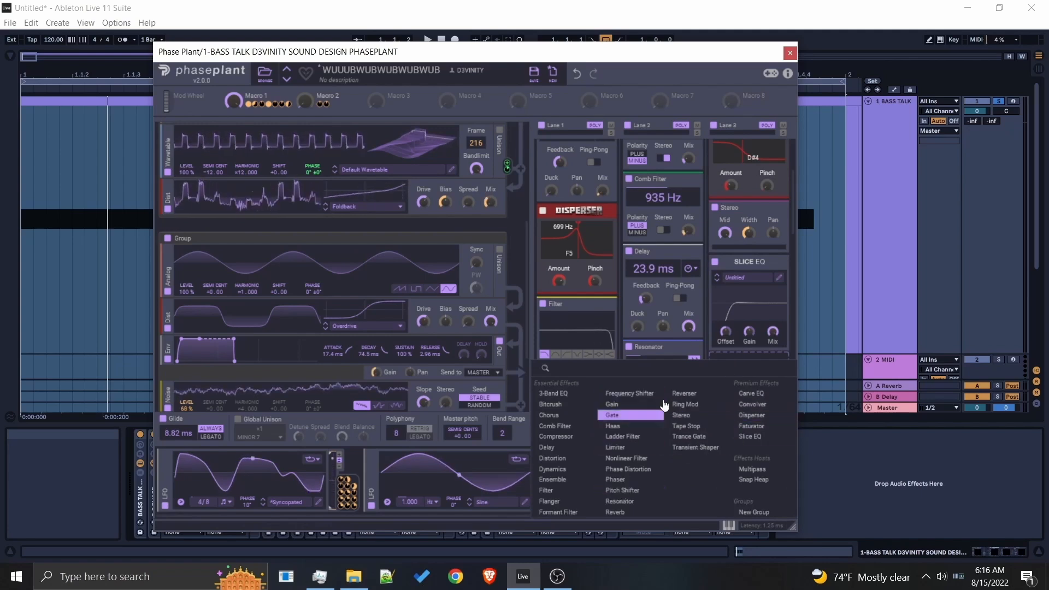
click(722, 354)
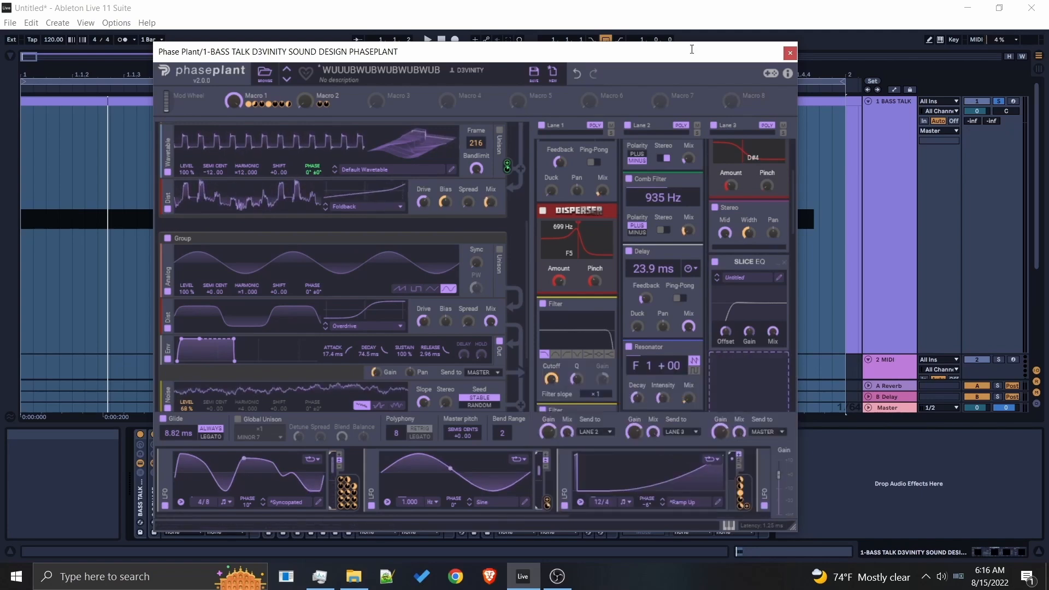
click(790, 52)
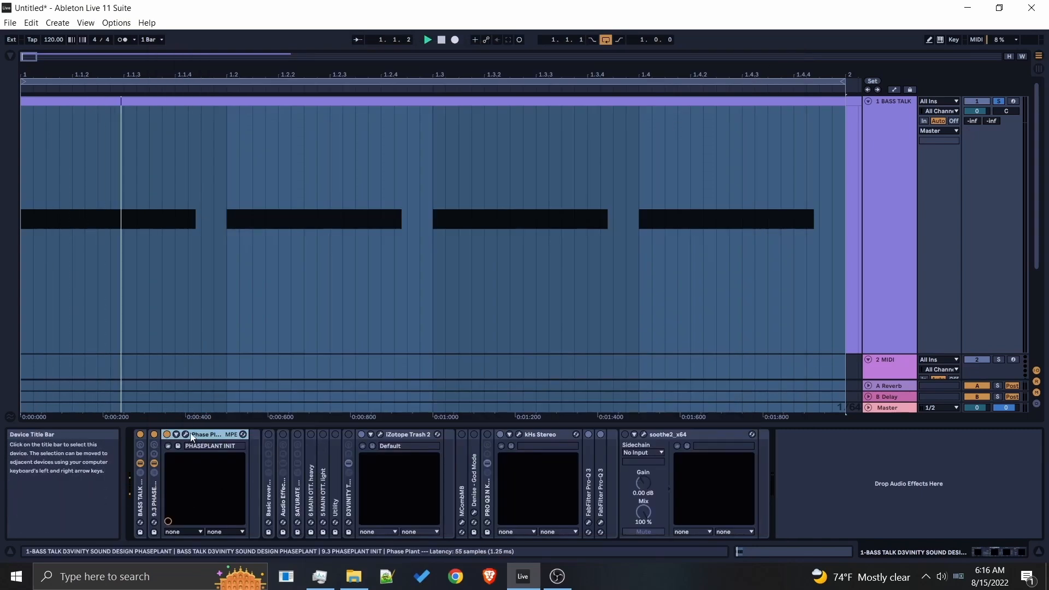
Enable the Basic reverb main bass mid top rack, review its ValhallaRoom settings, and collapse the rack.
click(272, 490)
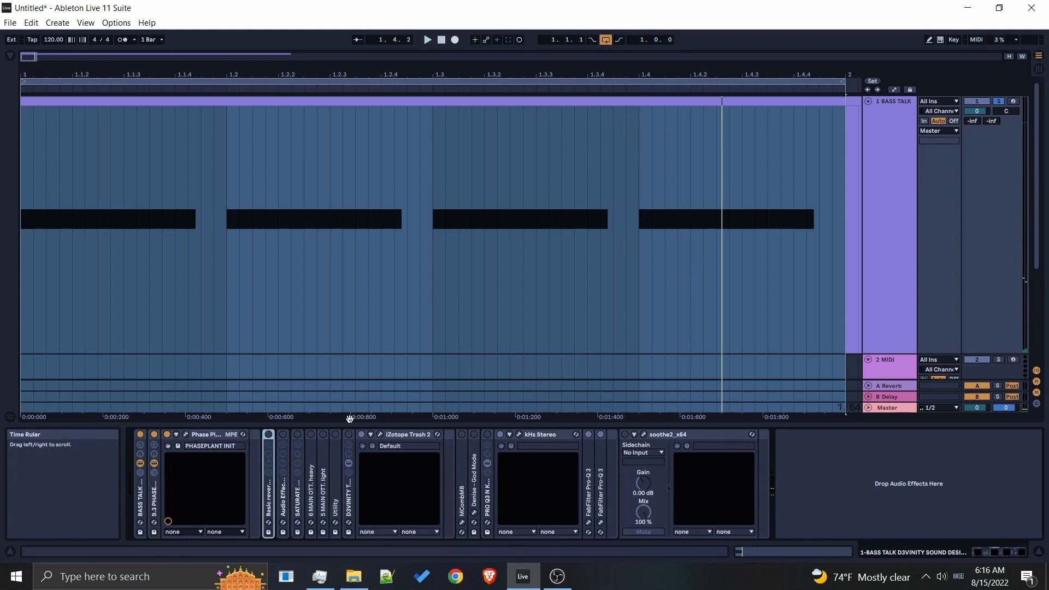
double_click(268, 491)
click(268, 435)
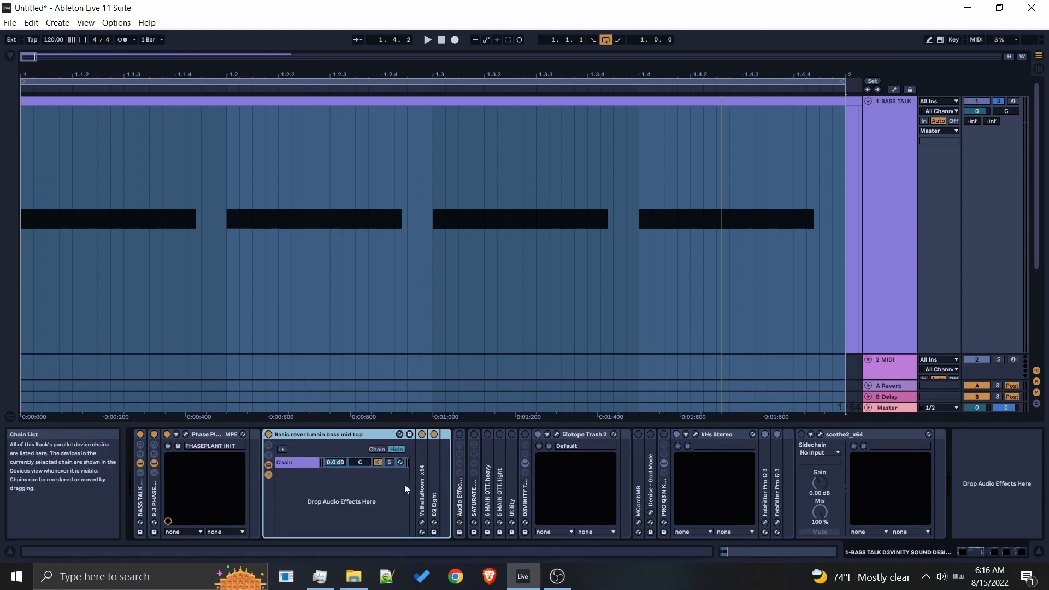
click(420, 486)
double_click(420, 488)
click(498, 435)
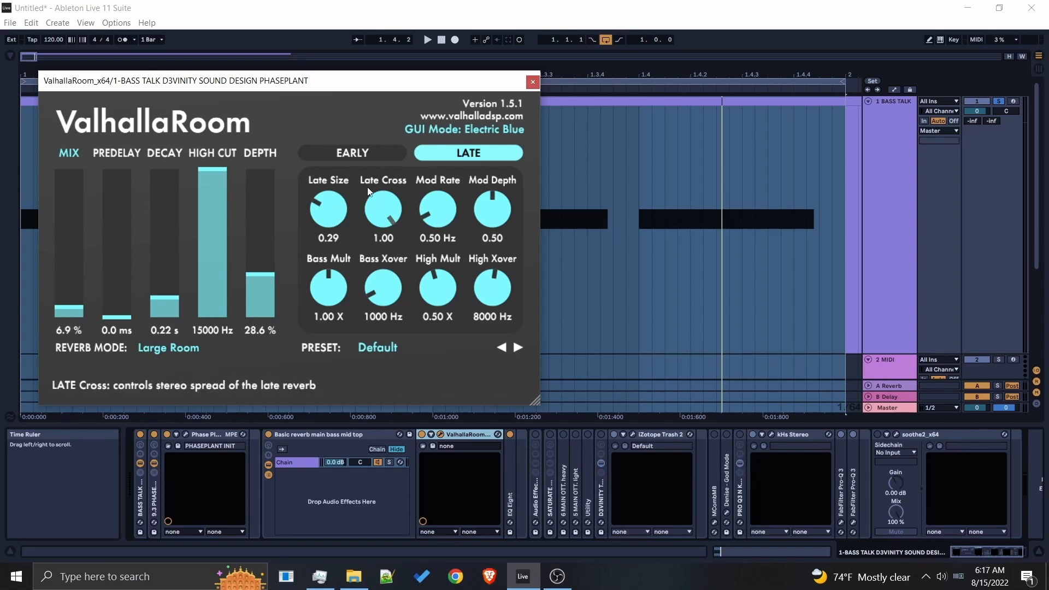
key(ctrl+alt+p)
double_click(298, 438)
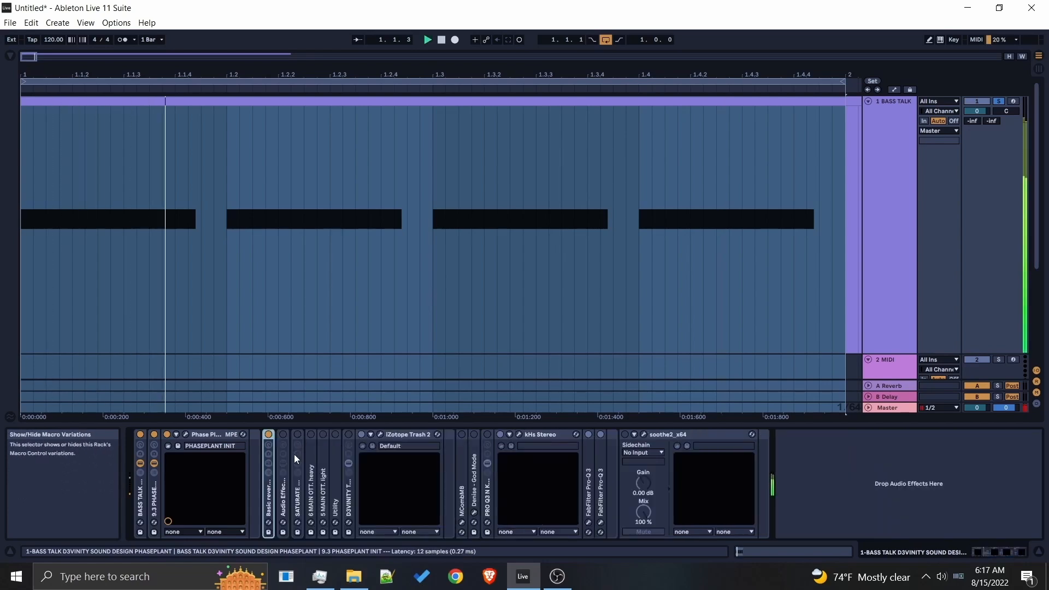
Expand and enable the Audio Effect Rack after the reverb, and select its first chain.
double_click(283, 498)
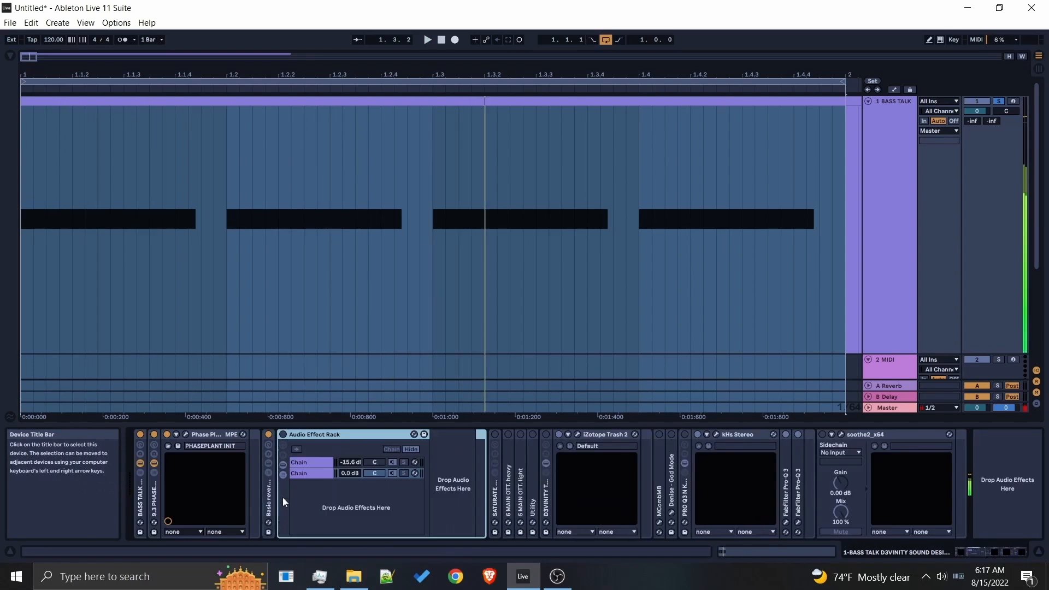
click(283, 435)
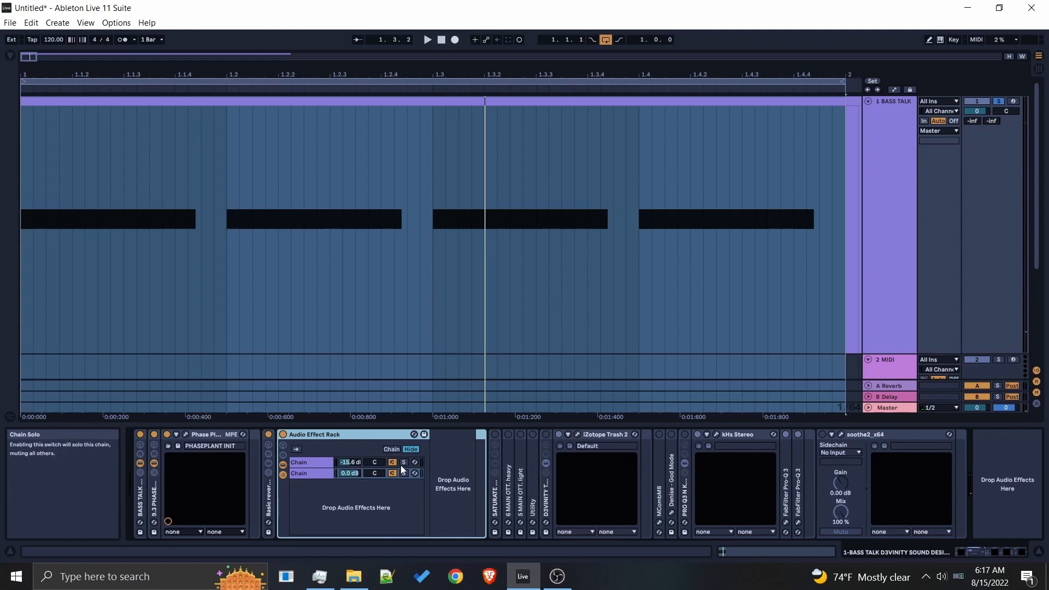
click(290, 464)
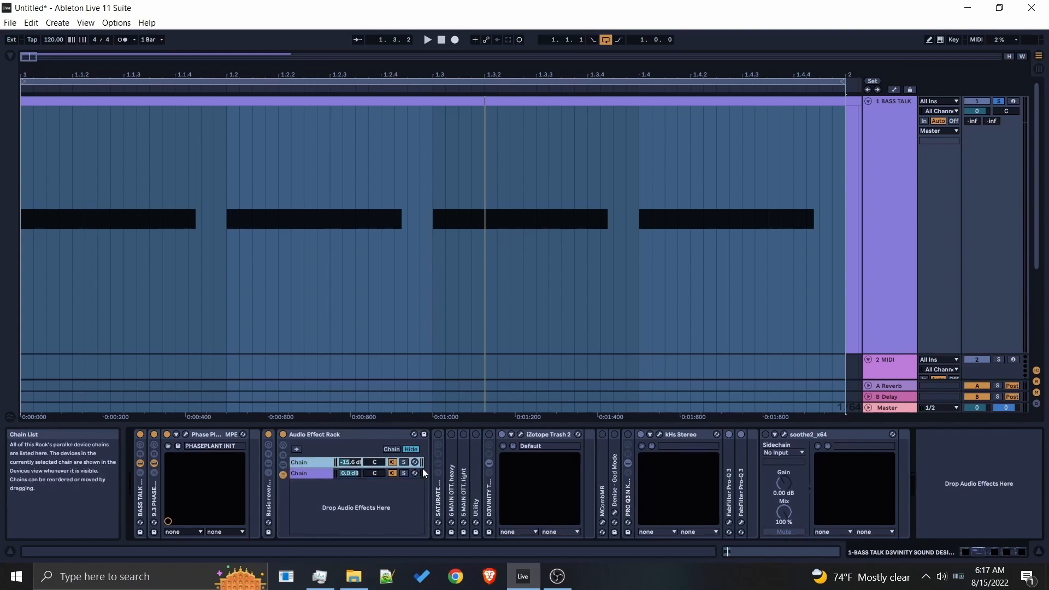
Audition the rack's first chain at 6.0 dB, return it to -15.6 dB, and inspect its devices.
drag(349, 462, 350, 432)
key(space)
key(space)
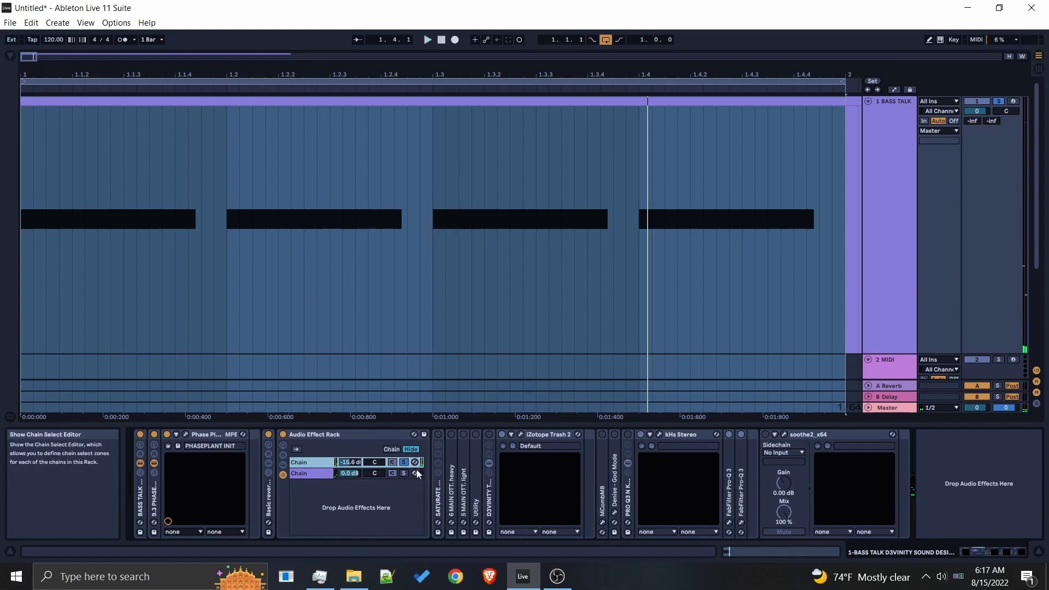
key(space)
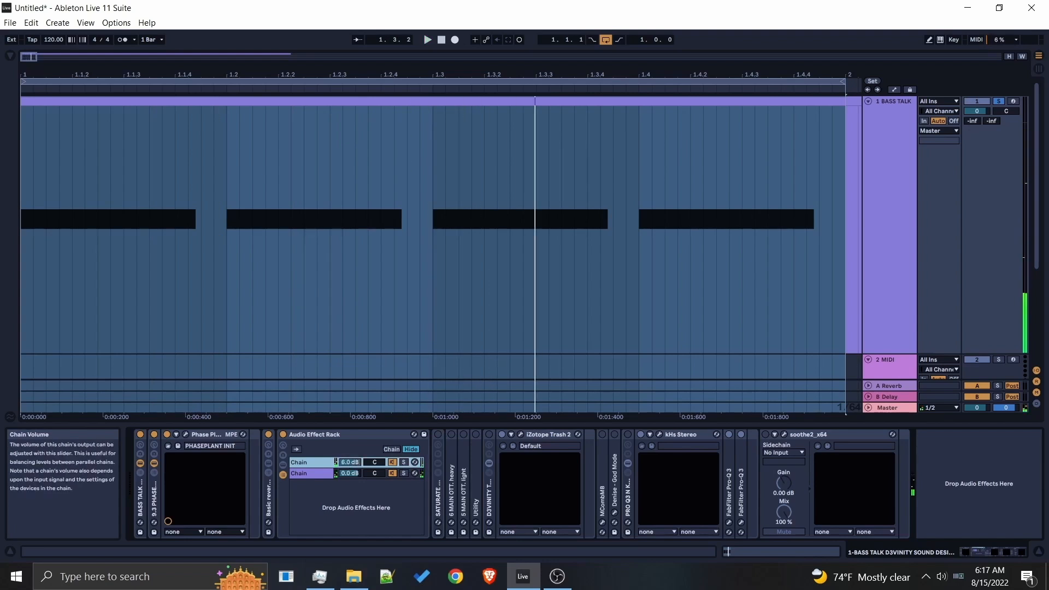
key(space)
drag(350, 462, 349, 489)
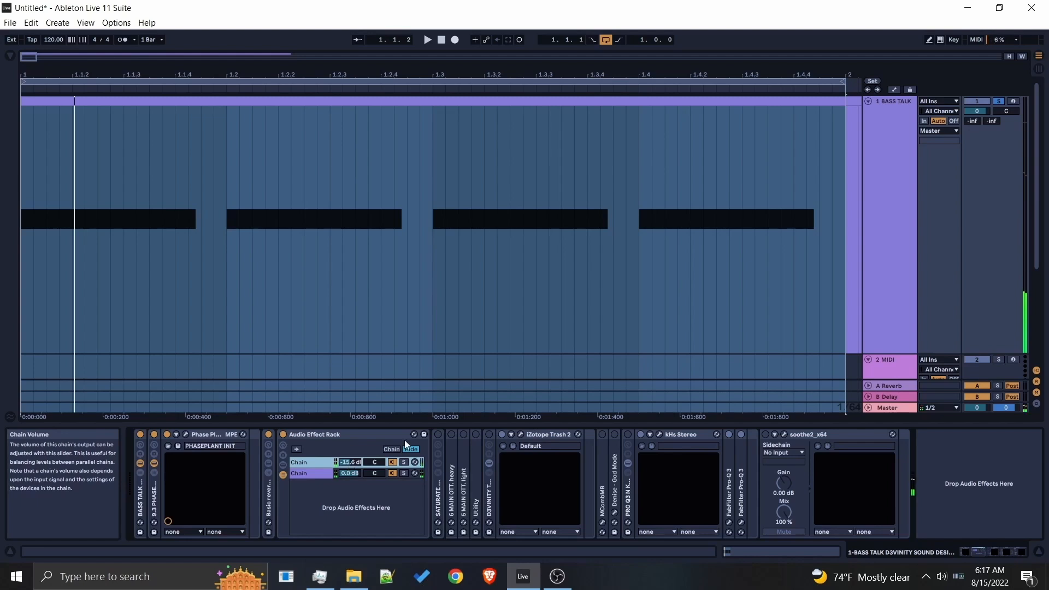
click(303, 464)
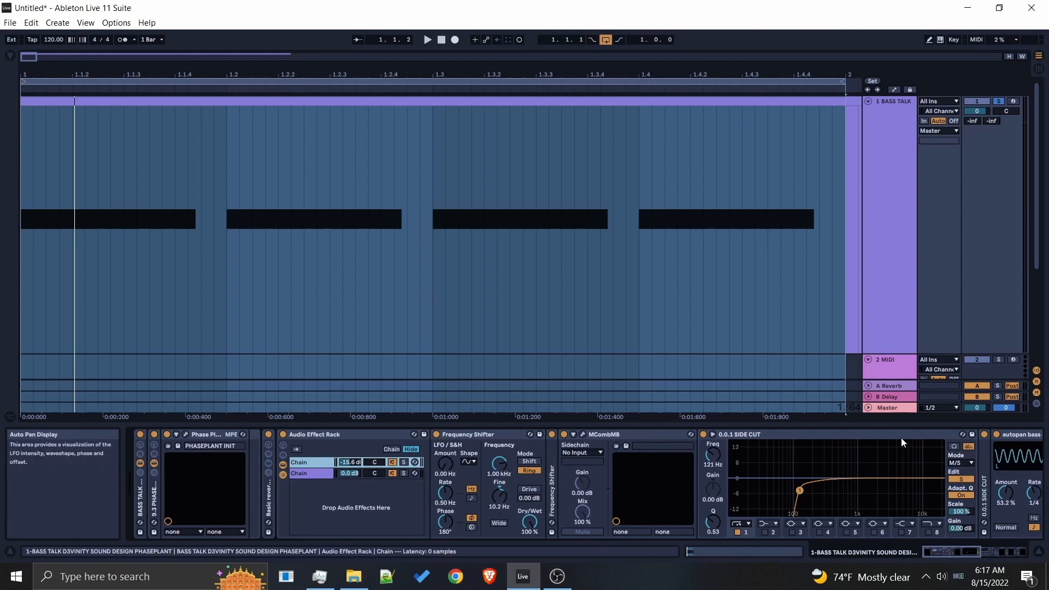
double_click(355, 431)
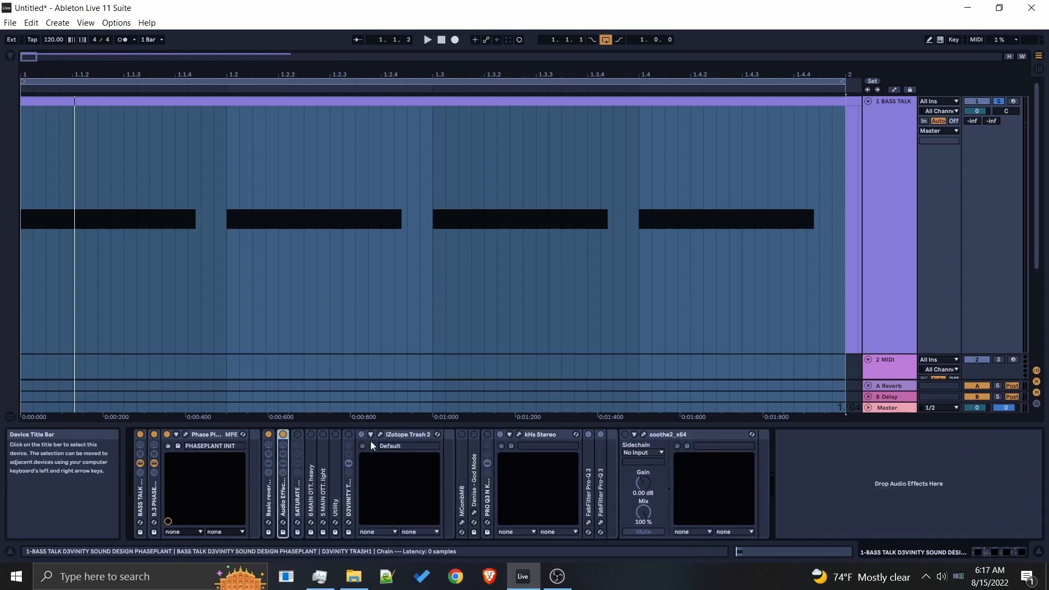
Enable the SATURATE PACK rack and open its bx_saturator V2 and Tube Amp plug-ins for inspection.
double_click(300, 503)
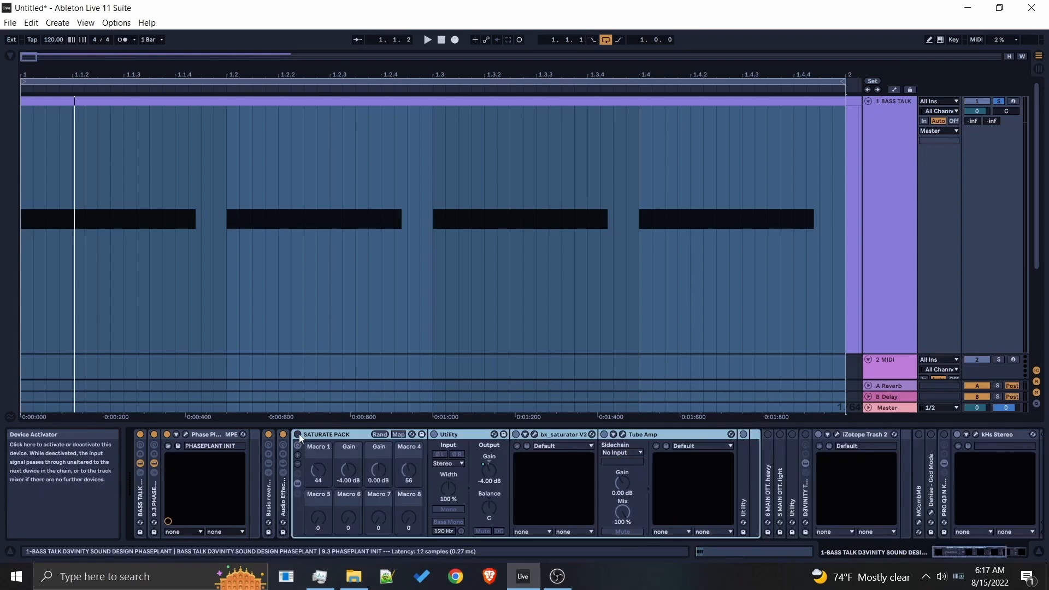
click(562, 436)
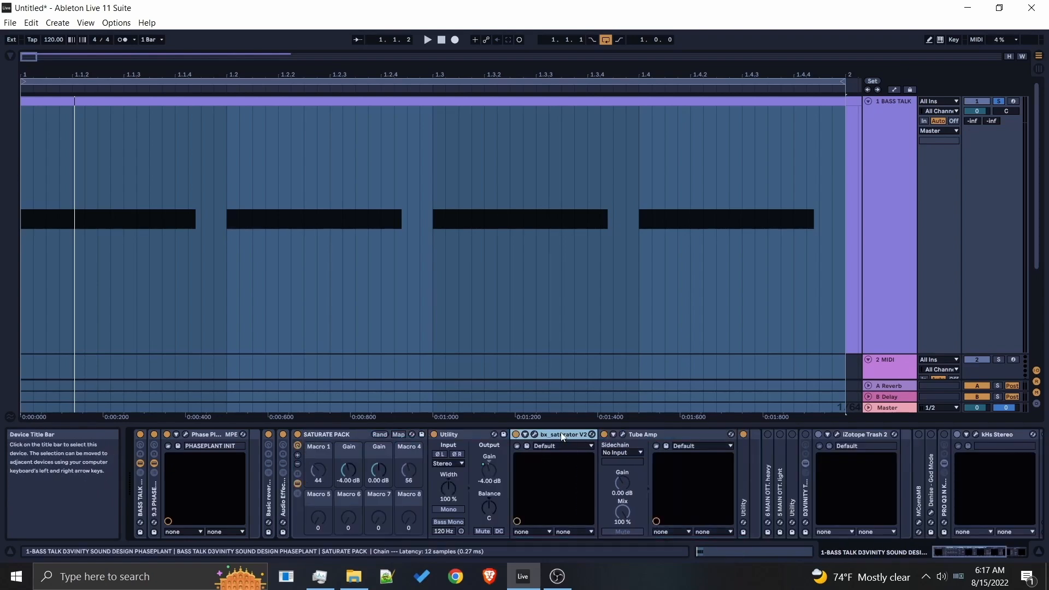
click(535, 434)
click(390, 113)
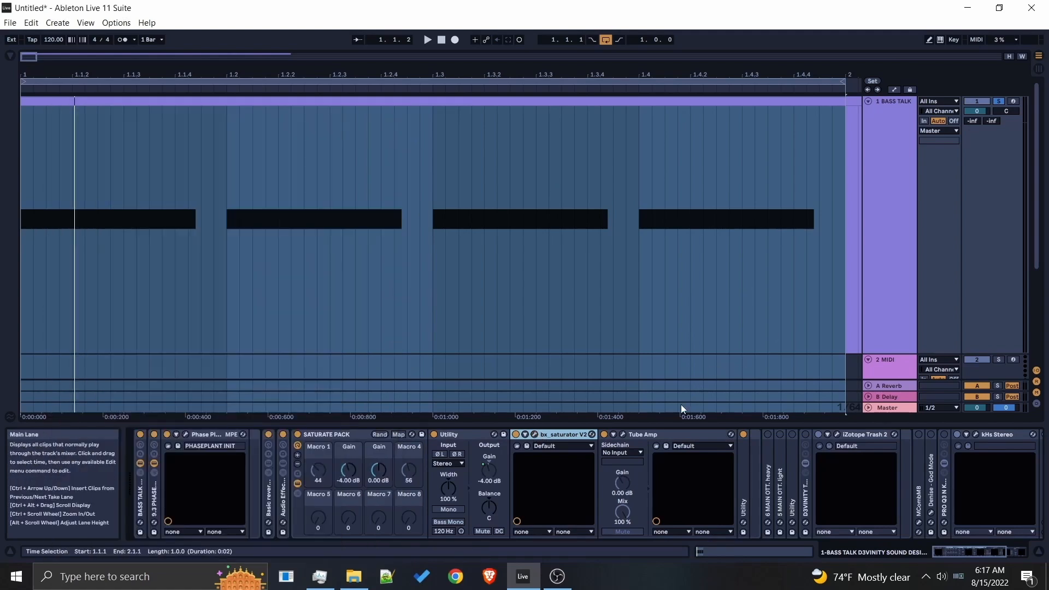
click(623, 434)
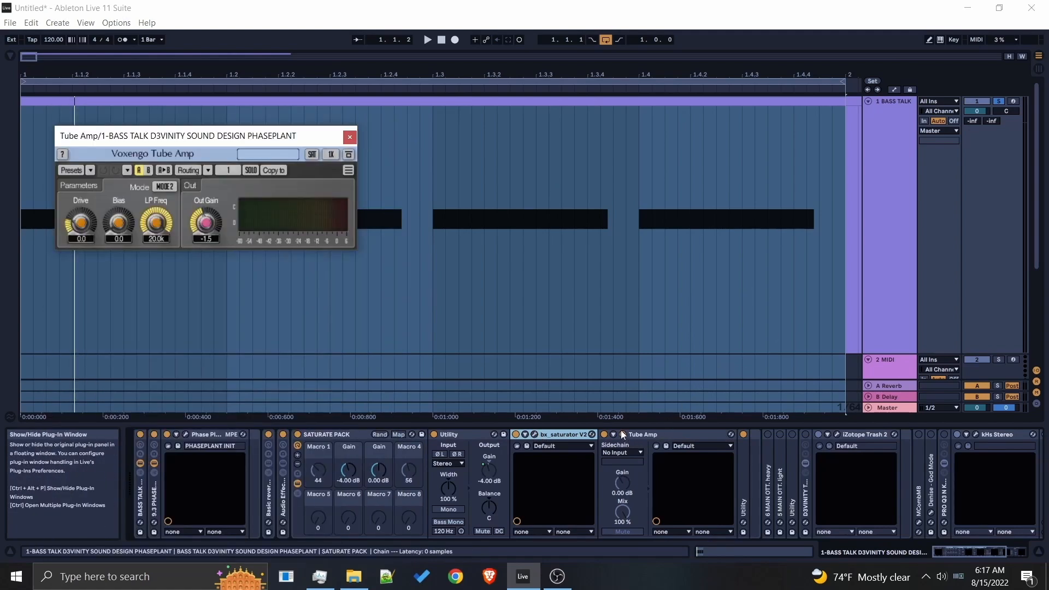
Collapse the SATURATE PACK rack, enable the 6 MAIN OTT. heavy dynamics device, and review its time and amount settings.
click(350, 136)
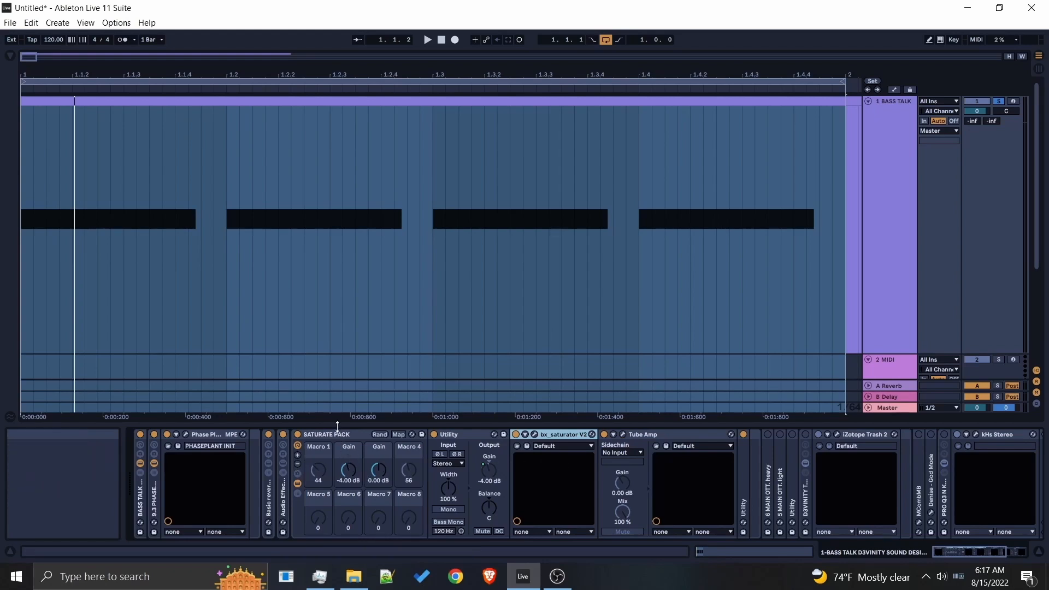
double_click(340, 434)
double_click(309, 471)
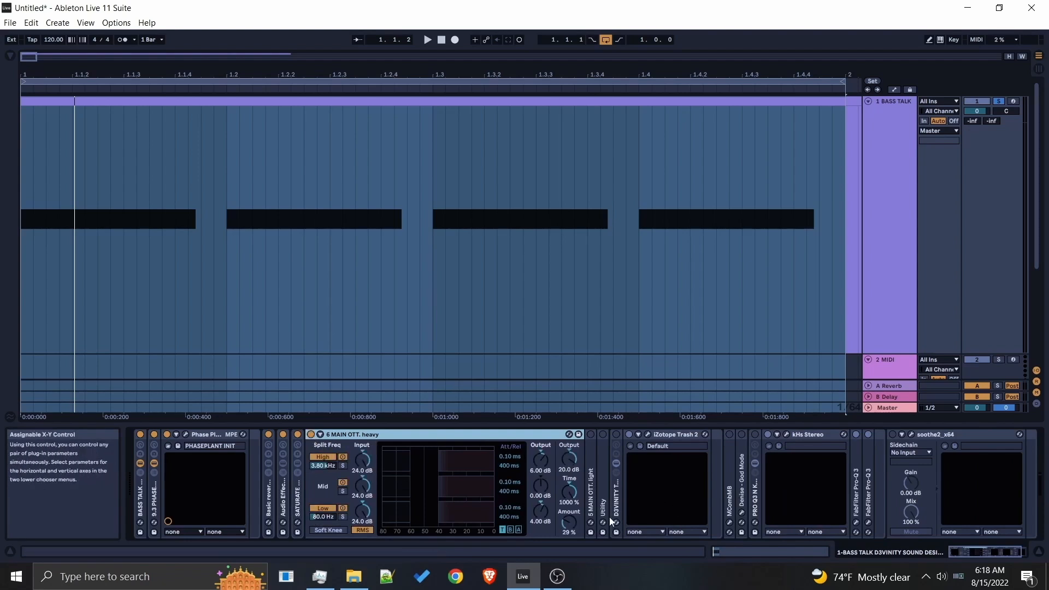
click(569, 491)
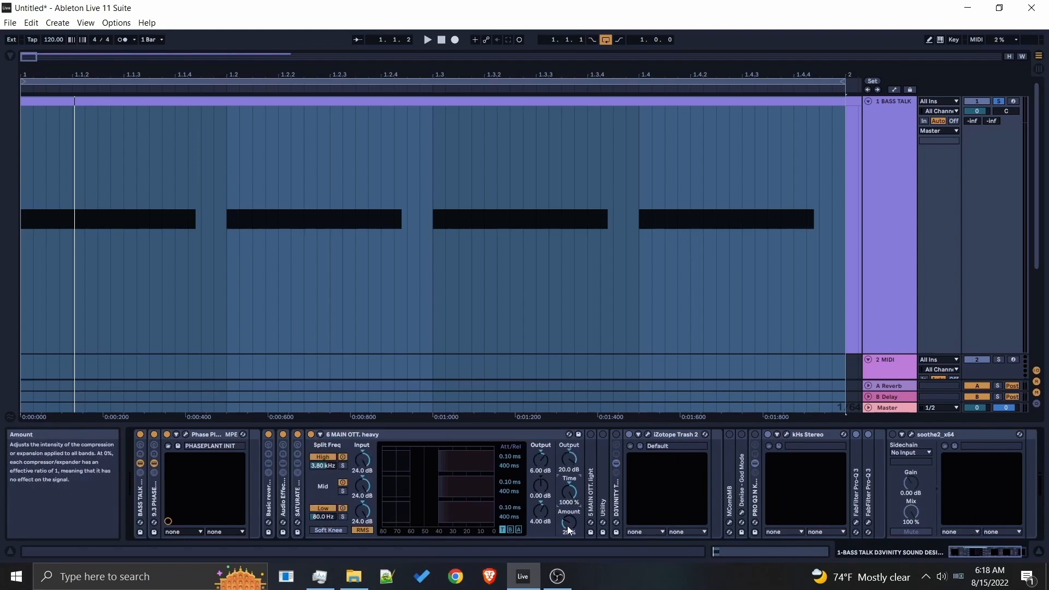
double_click(383, 434)
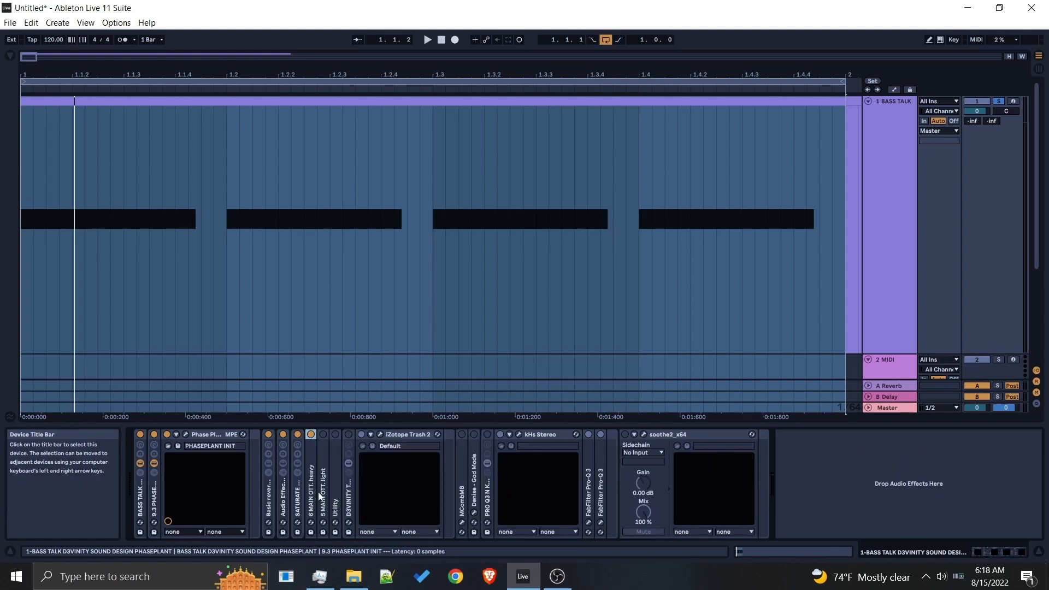
Enable the 5 MAIN OTT. light dynamics device, review its amount setting, and collapse it.
double_click(327, 481)
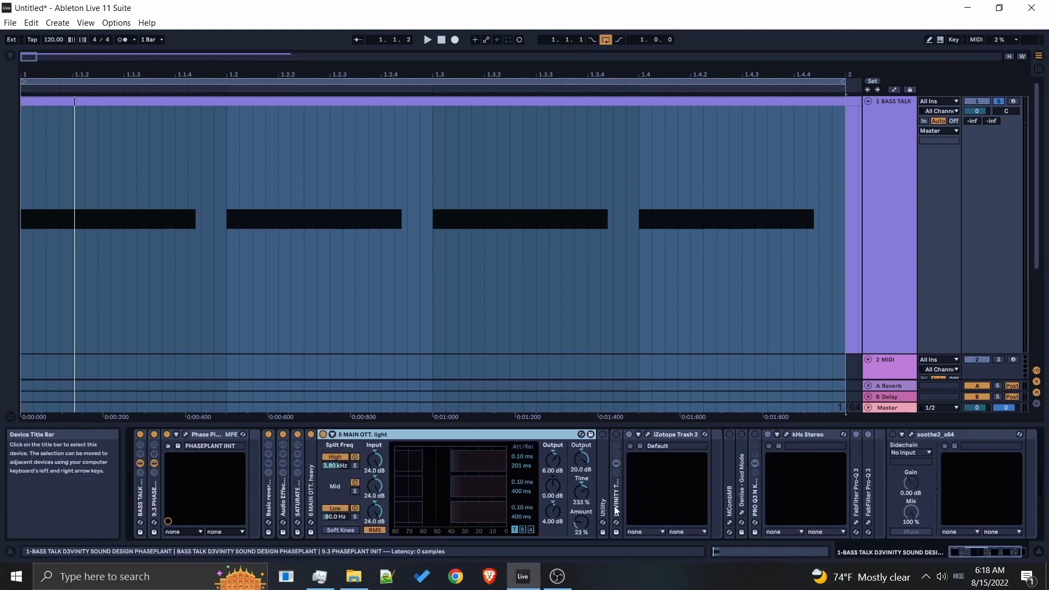
click(588, 507)
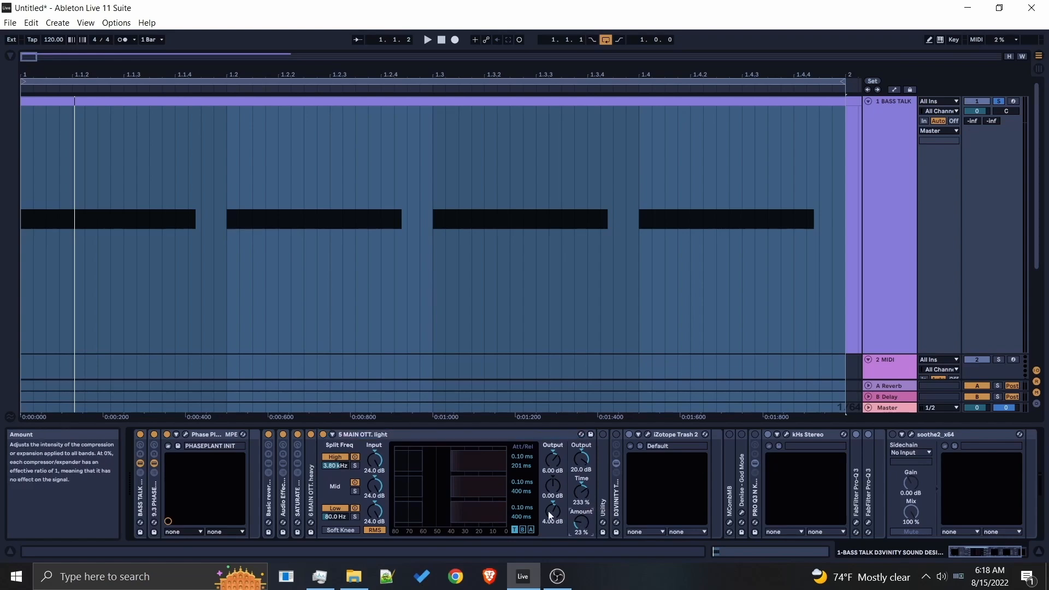
double_click(358, 435)
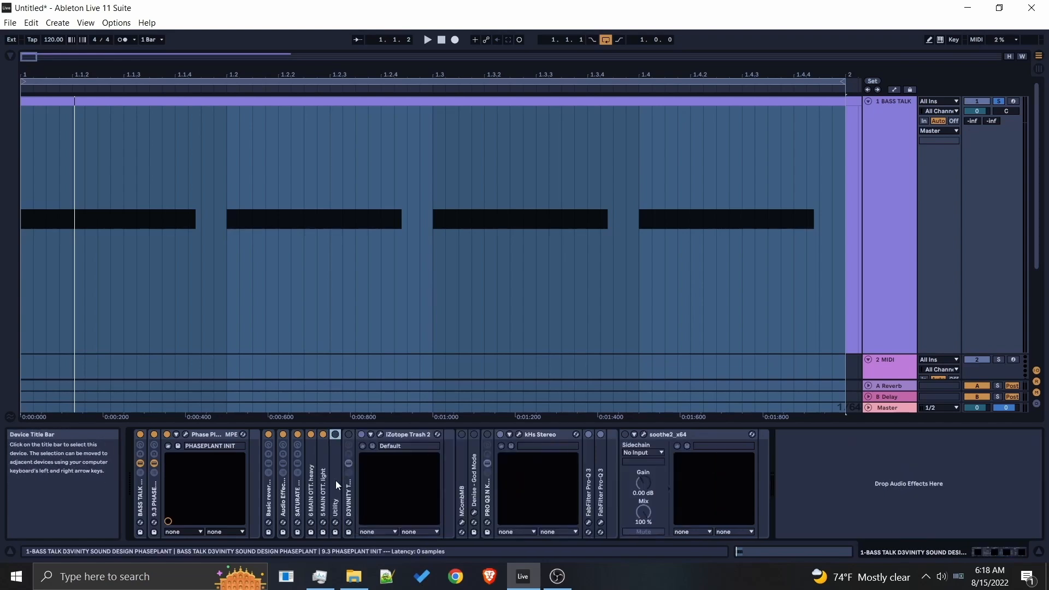
Enable the Utility after the two OTT devices, review its gain, and collapse it.
double_click(335, 480)
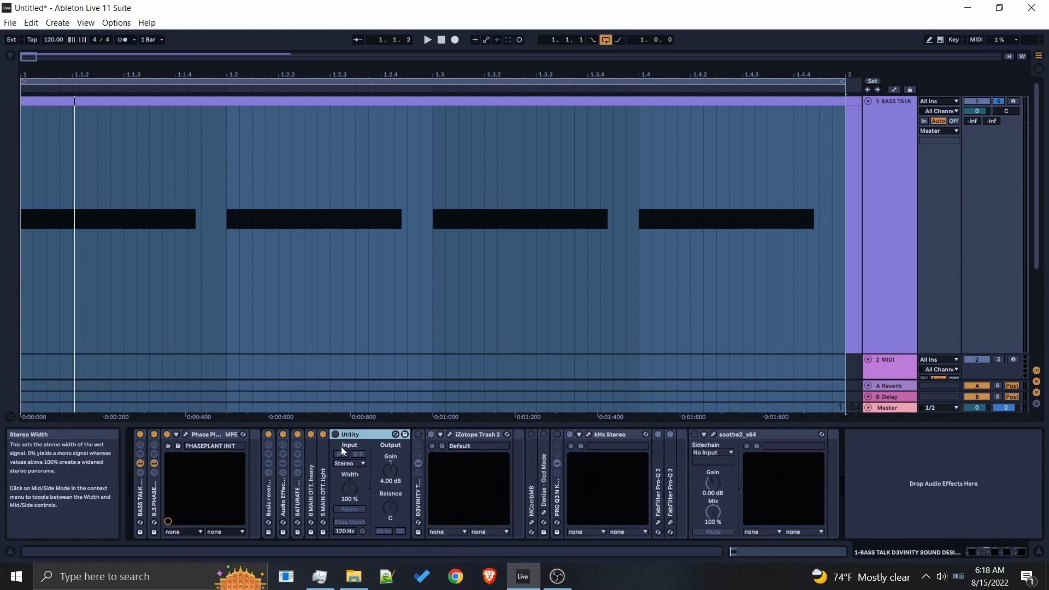
click(392, 467)
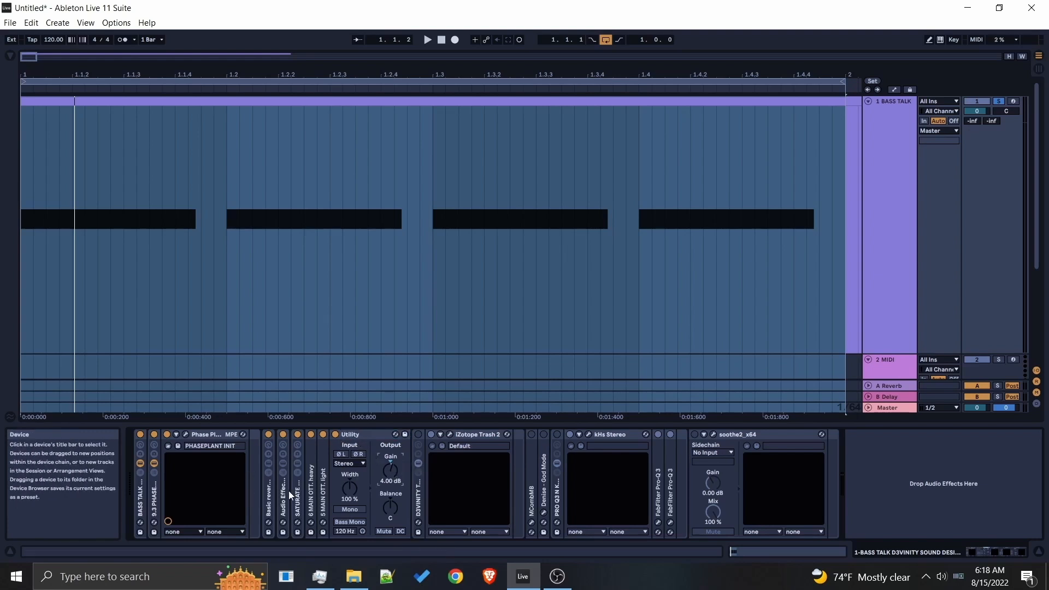
double_click(351, 494)
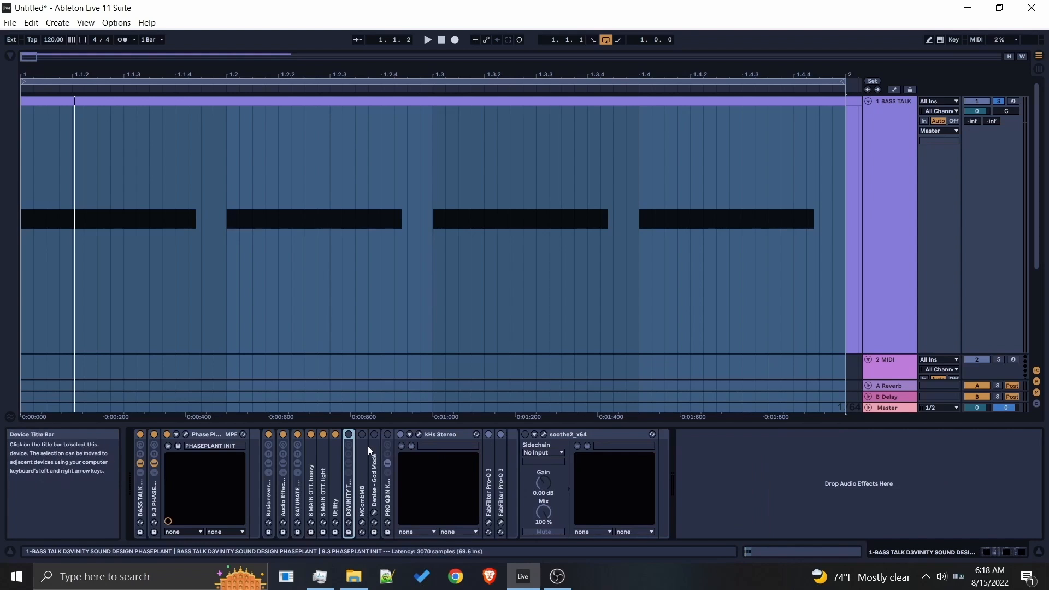
Enable the D3VINITY rack after the Utility, open its iZotope Trash 2 plug-in, and dismiss the preset manager.
double_click(351, 492)
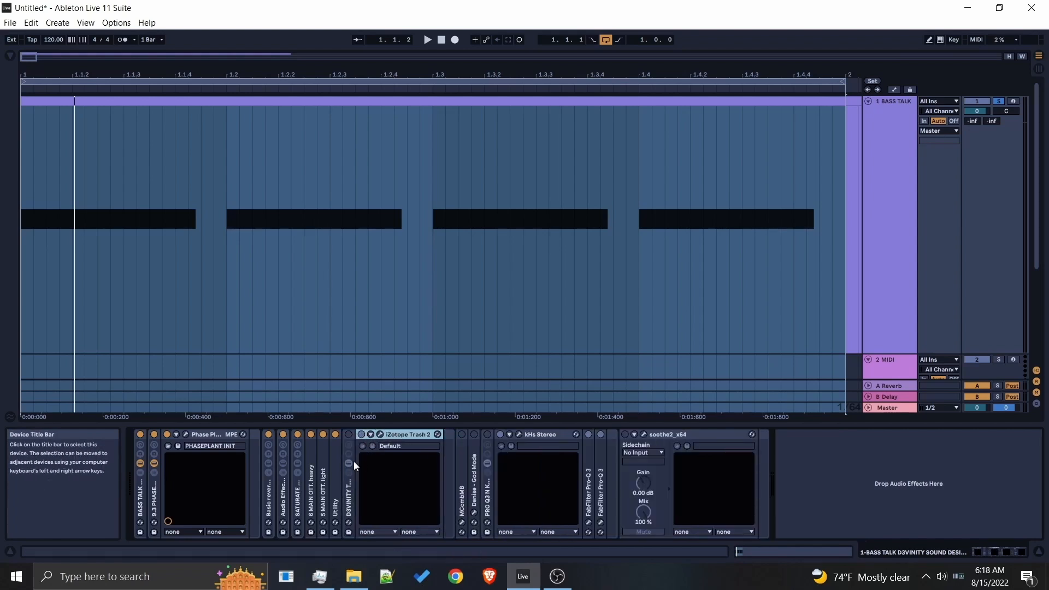
click(348, 437)
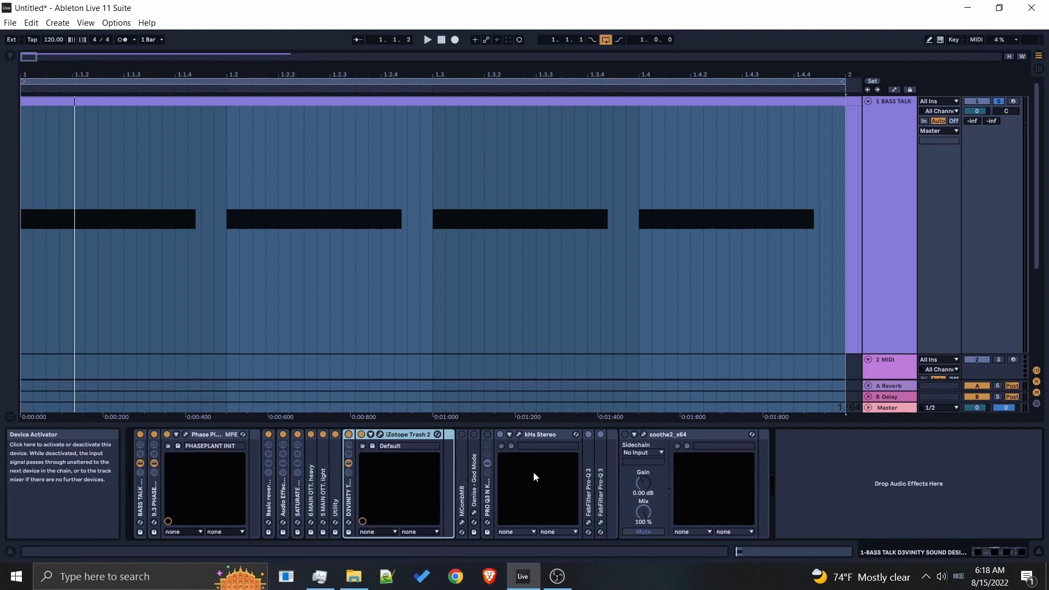
click(381, 435)
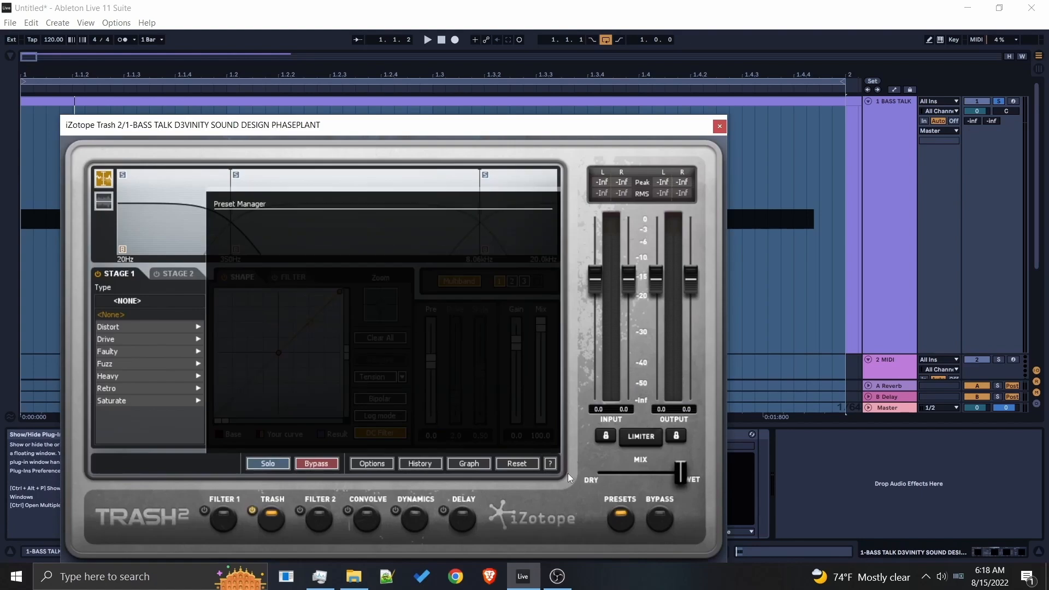
click(531, 442)
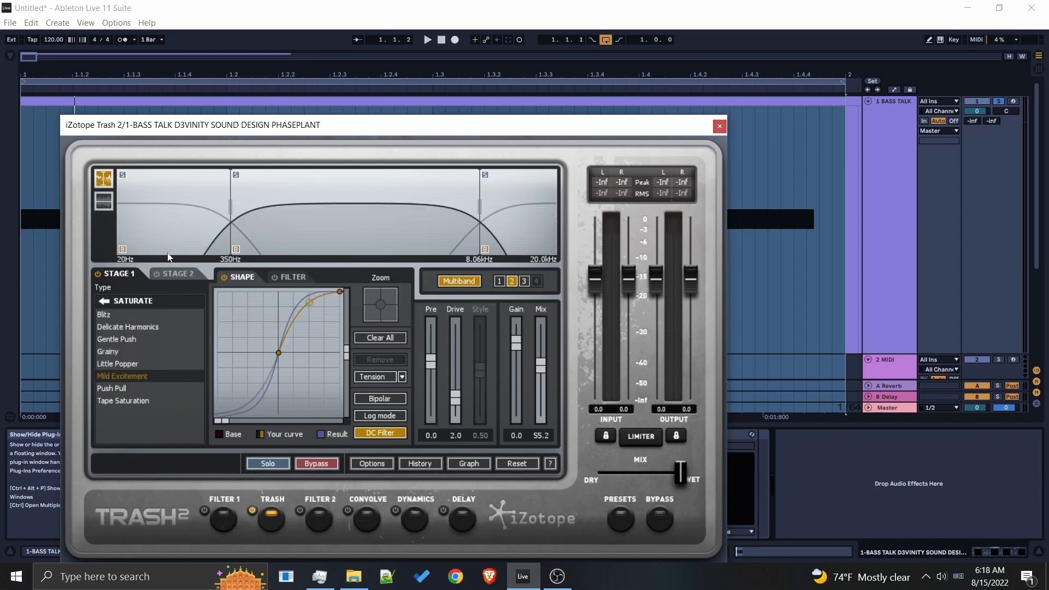
Inspect the distortion types, drive and mix of the three frequency bands in Trash 2, and close the plug-in.
click(521, 235)
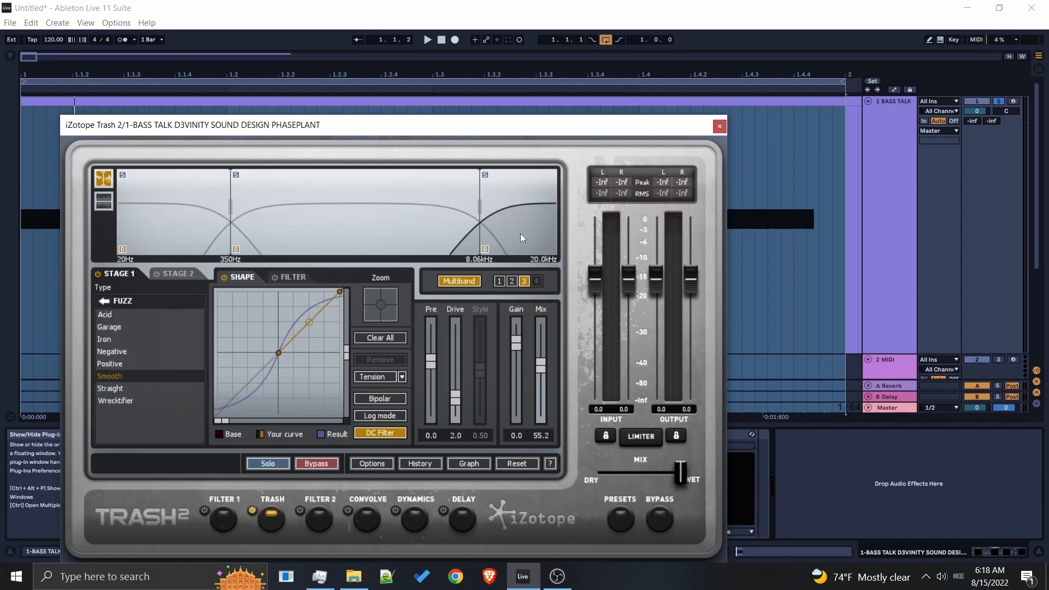
click(164, 225)
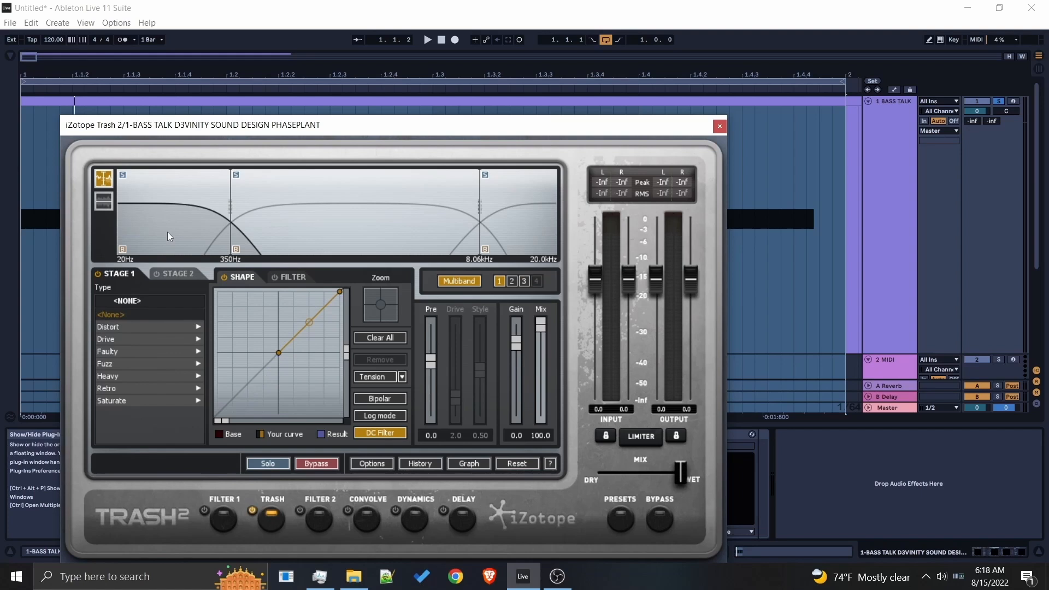
click(339, 232)
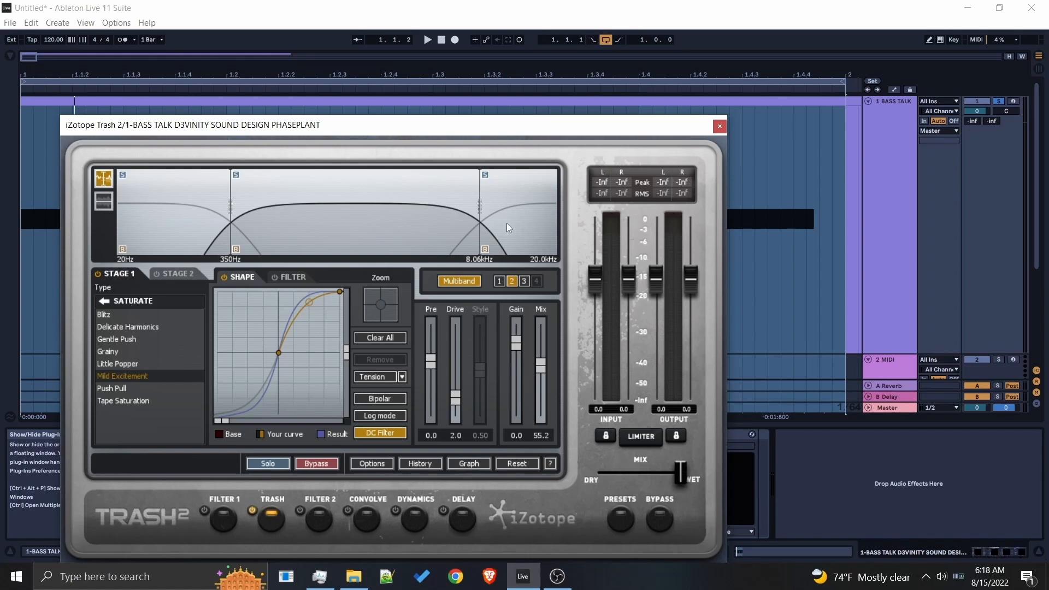
click(498, 236)
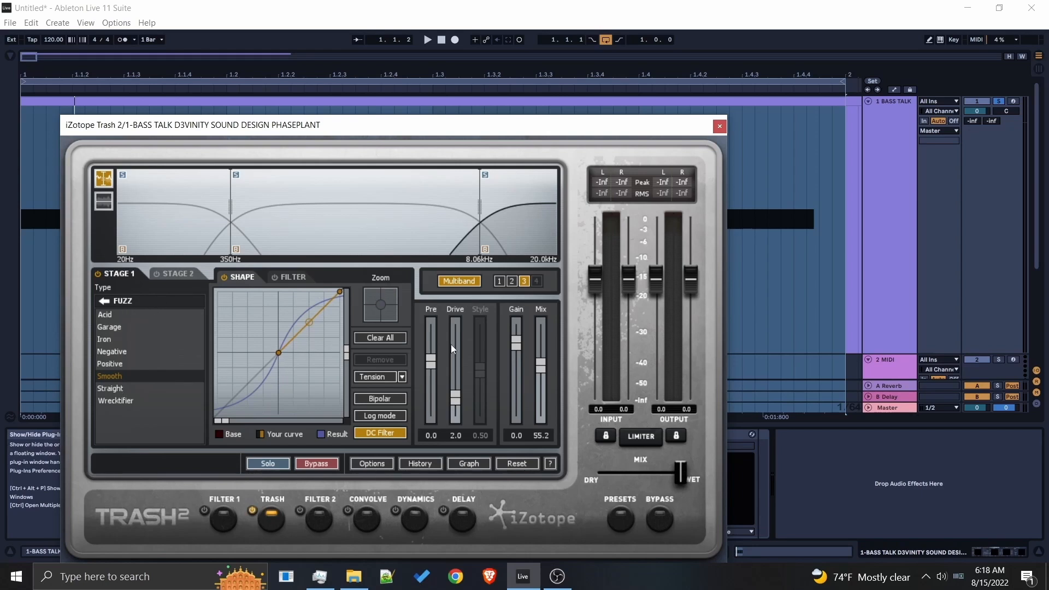
click(720, 127)
Play the loop with the Trash 2 rack bypassed, and re-enable the rack to compare the sound.
click(348, 434)
key(space)
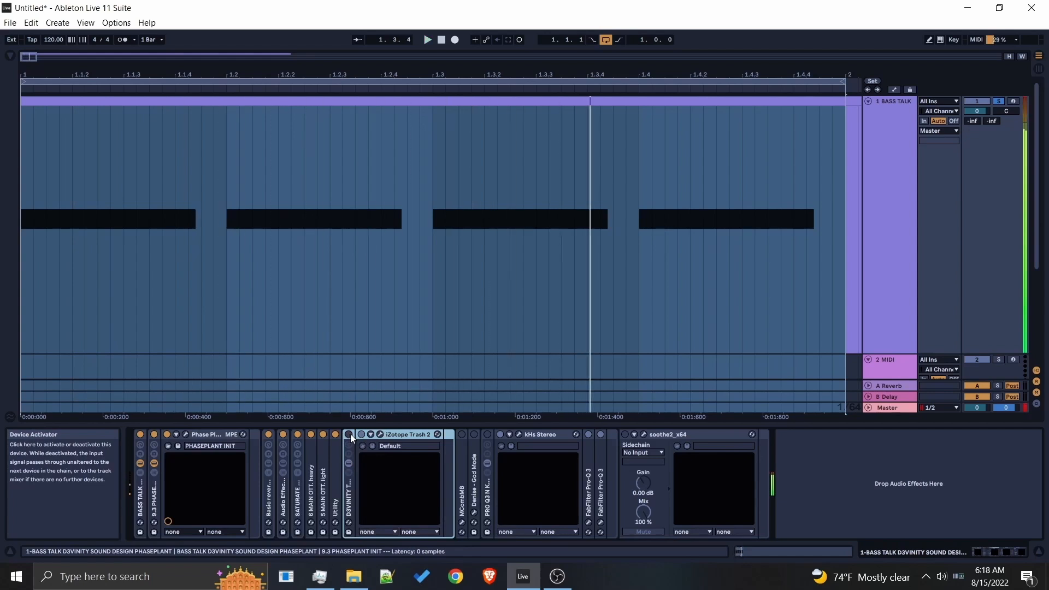
click(348, 435)
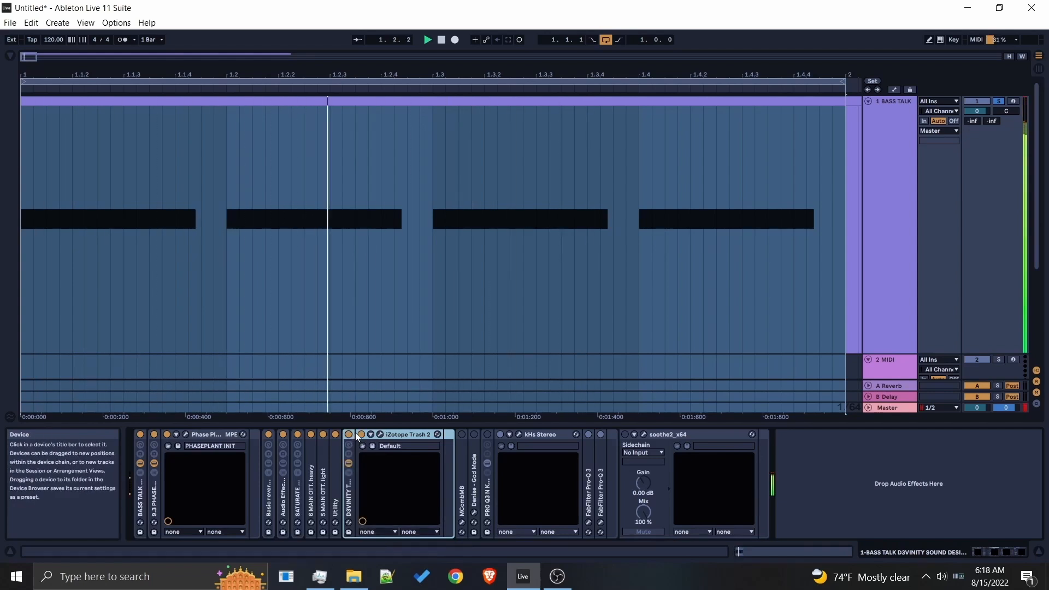
Enable the MCombMB and Denise God Mode plug-ins after the Trash 2 rack and audition the loop.
click(464, 438)
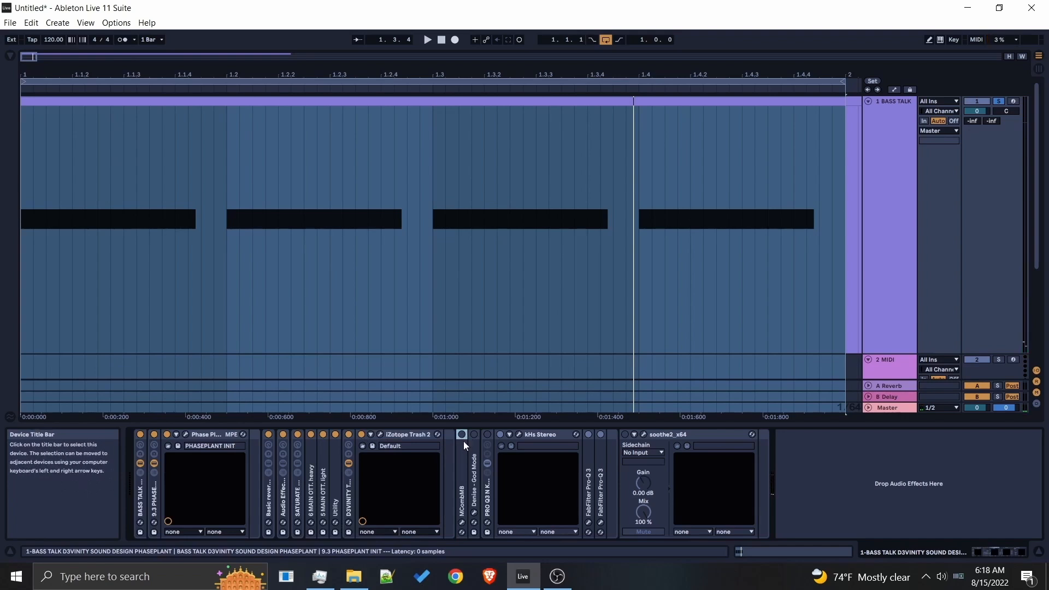
key(space)
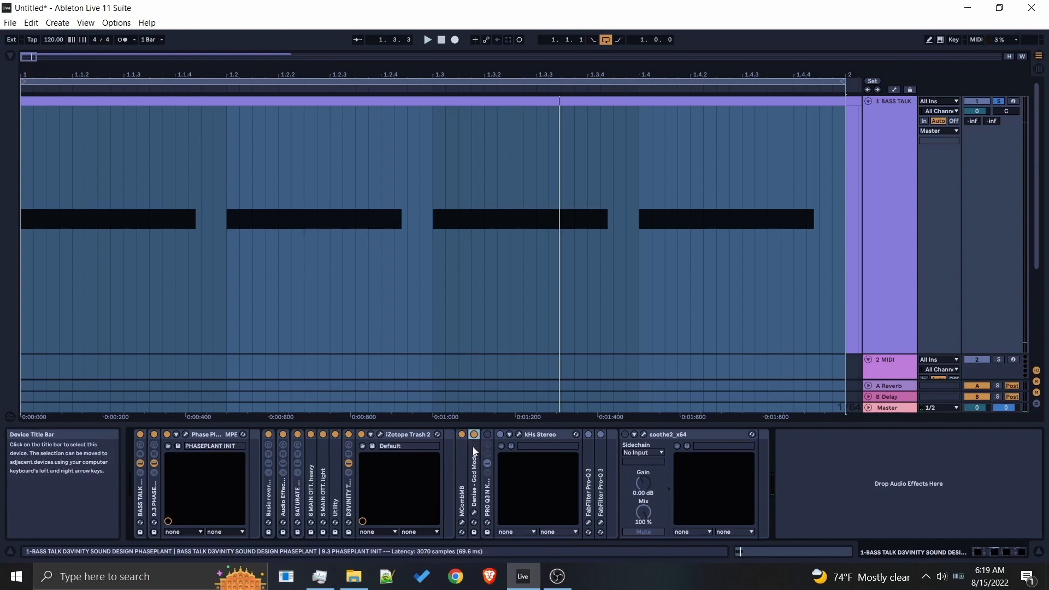
double_click(473, 447)
Enable the PRO Q3 rack after God Mode and take a look at its kHs Stereo plug-in.
click(492, 436)
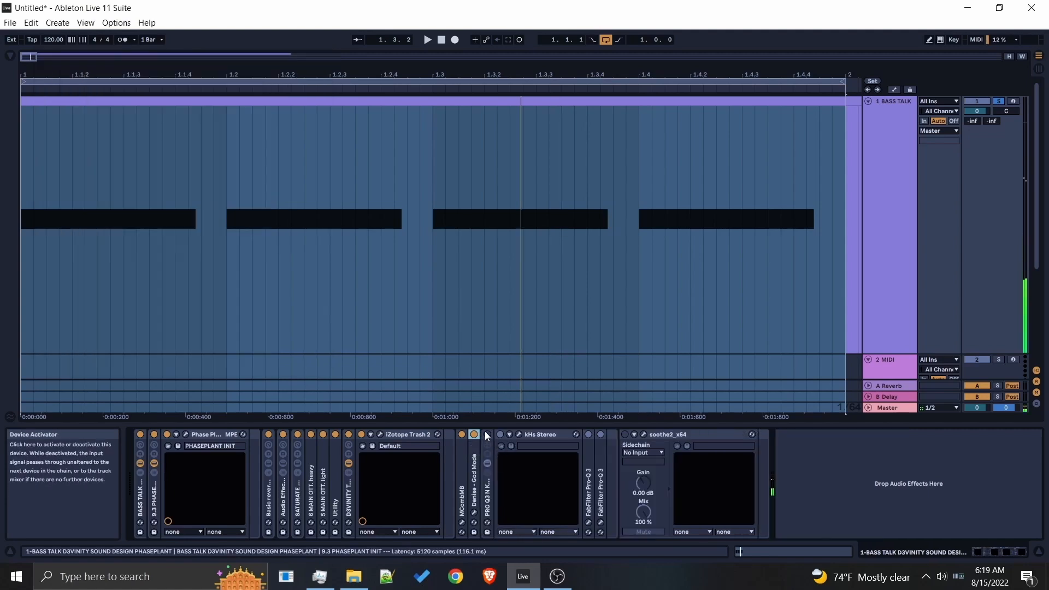
click(487, 435)
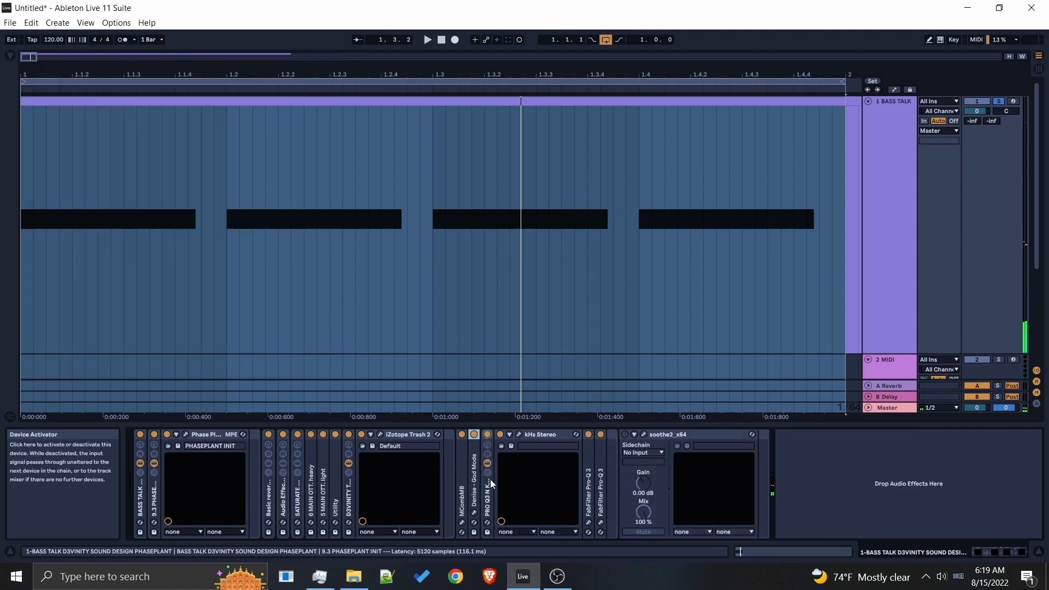
click(519, 435)
click(422, 169)
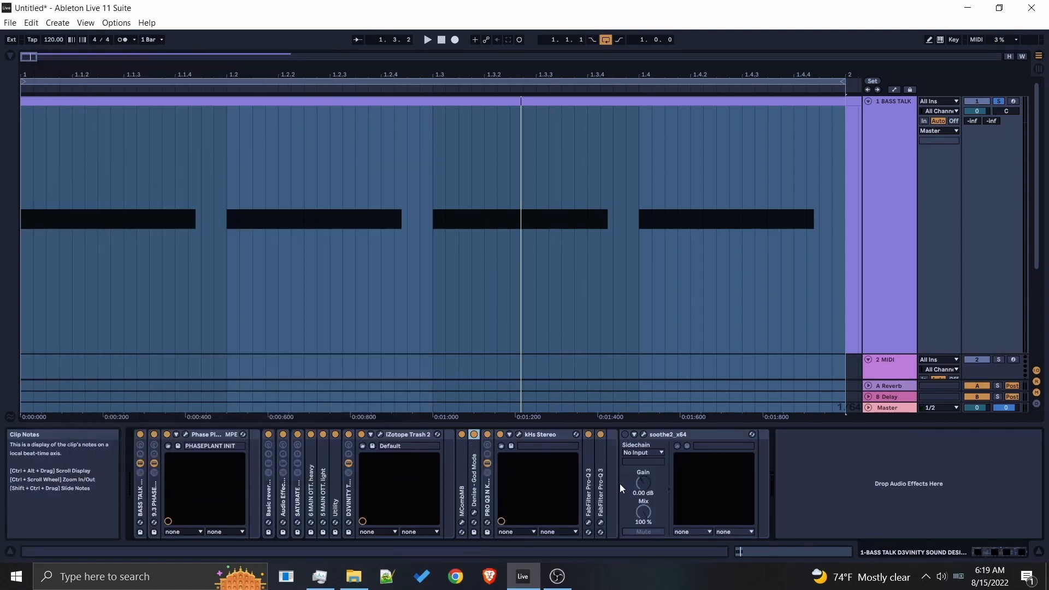
Open the last FabFilter Pro-Q 3, examine its EQ curve and Gain Scale setting, and close the plug-in.
double_click(600, 466)
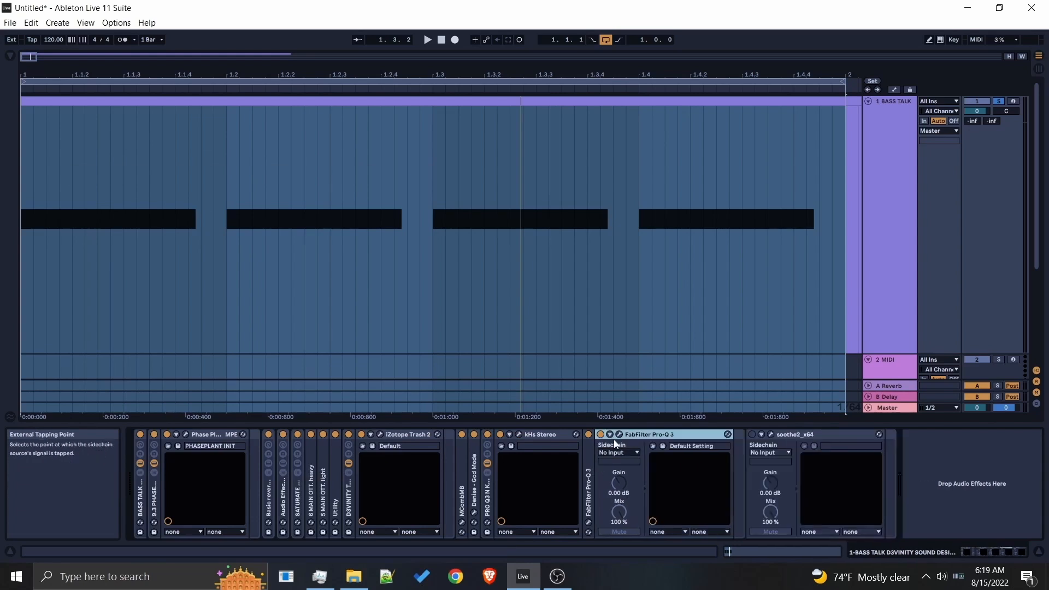
click(619, 434)
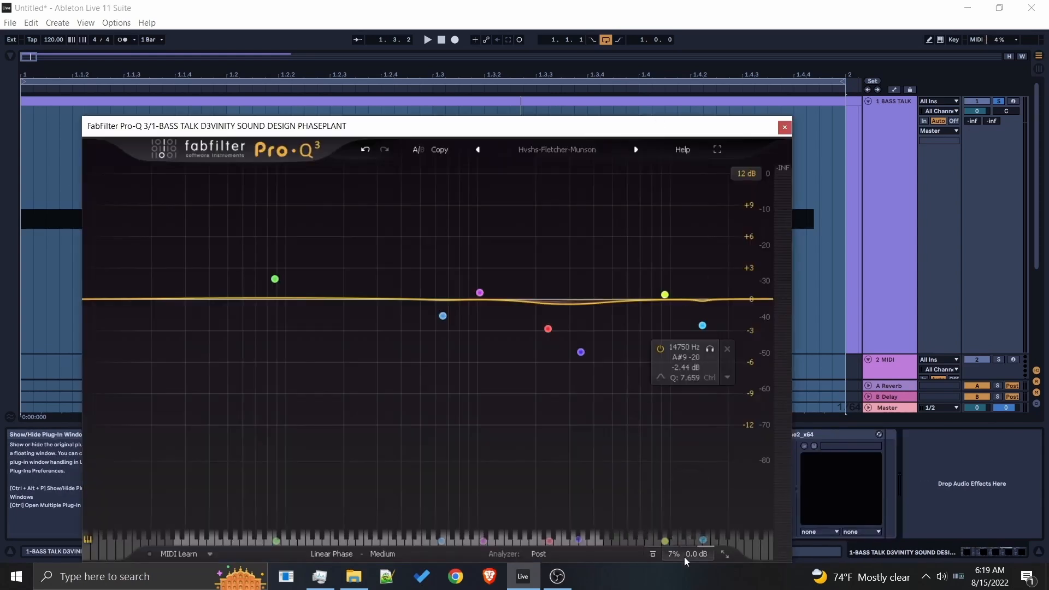
mouse_move(684, 526)
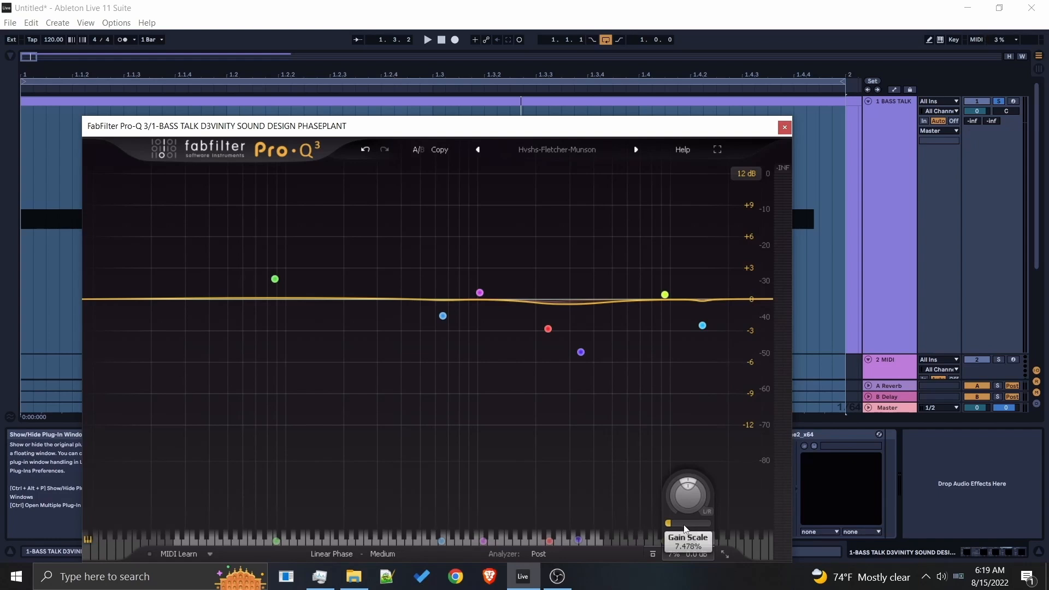
drag(685, 526, 710, 343)
drag(695, 527, 661, 584)
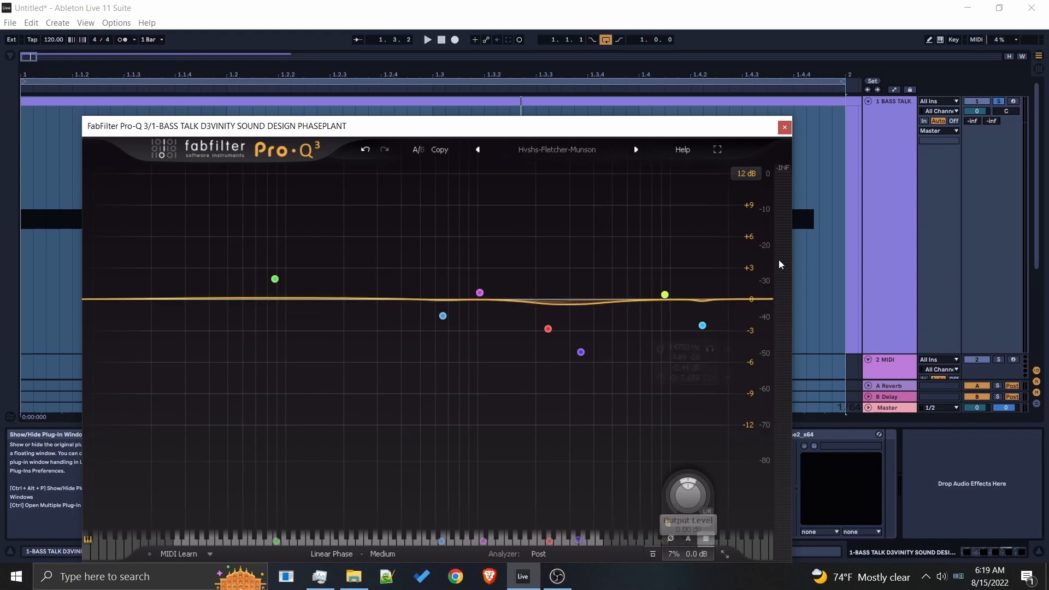
click(785, 127)
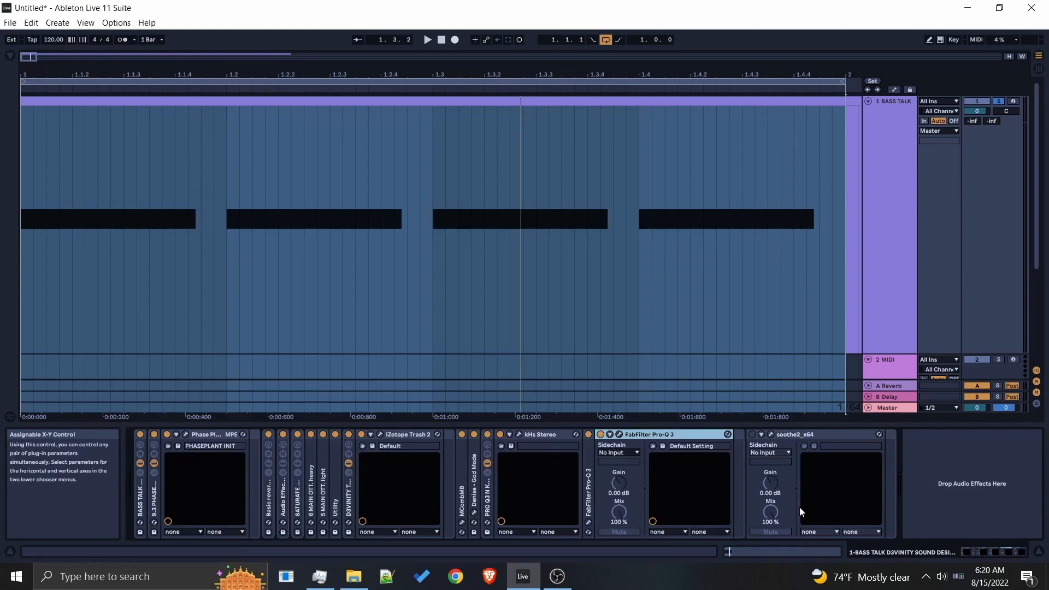
Enable the soothe2 plug-in at the end of the chain and open its interface.
click(785, 434)
click(752, 434)
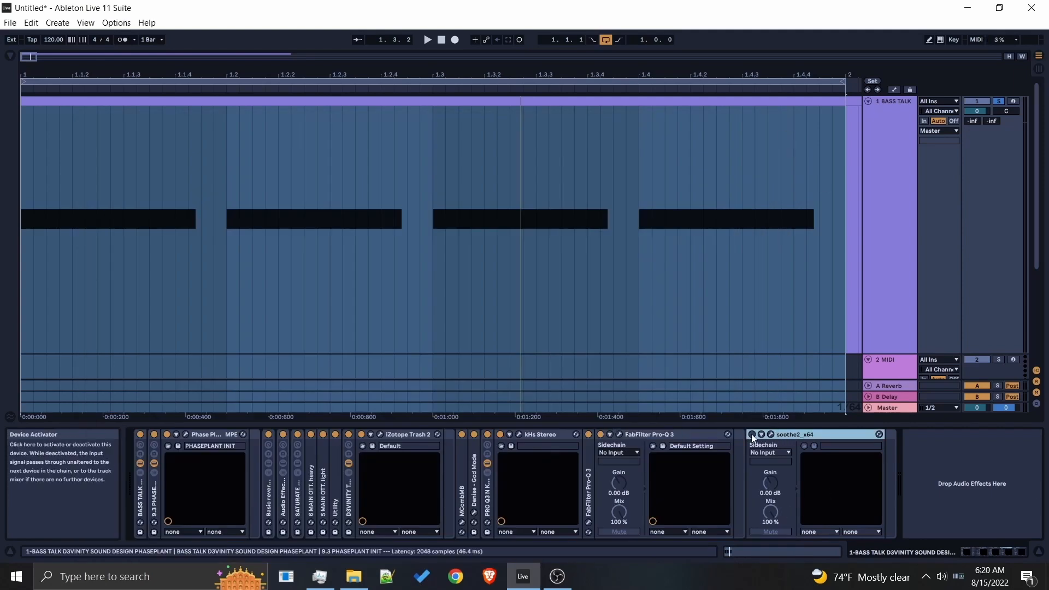
click(772, 436)
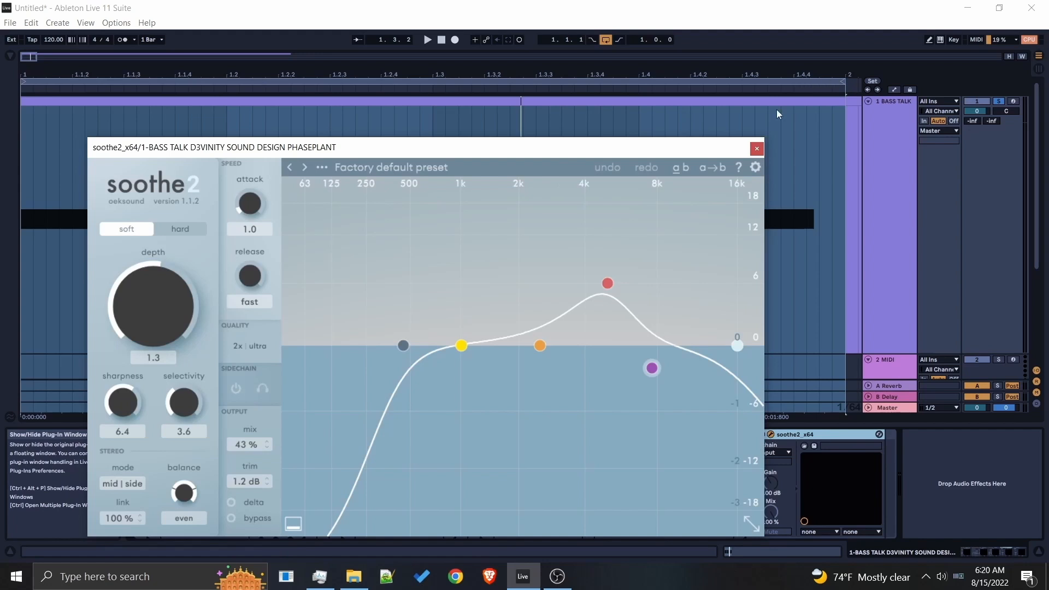
Play the loop to observe soothe2's resonance reduction, and close the plug-in.
click(376, 81)
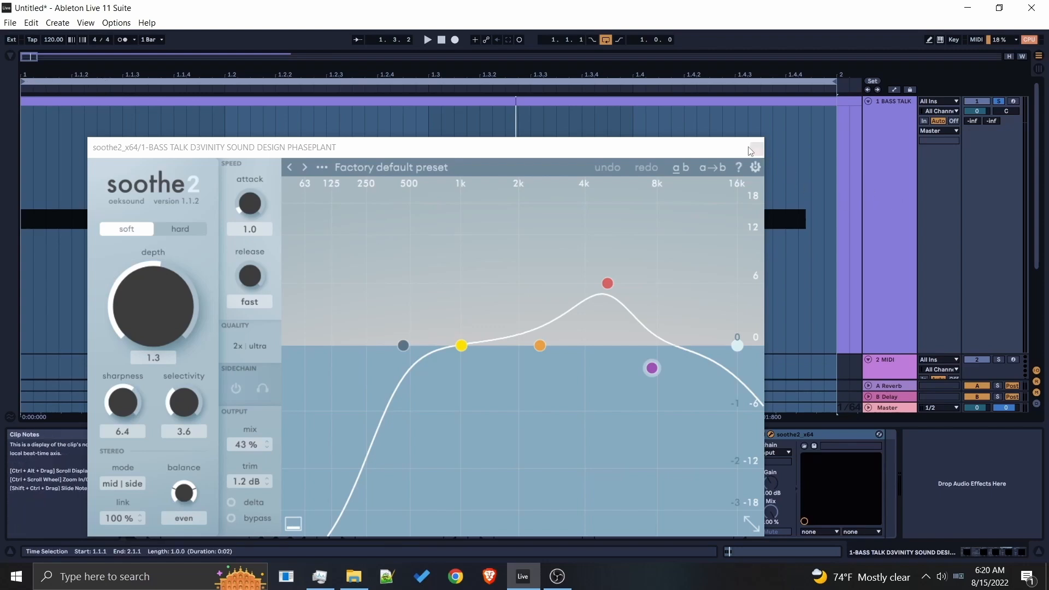
key(space)
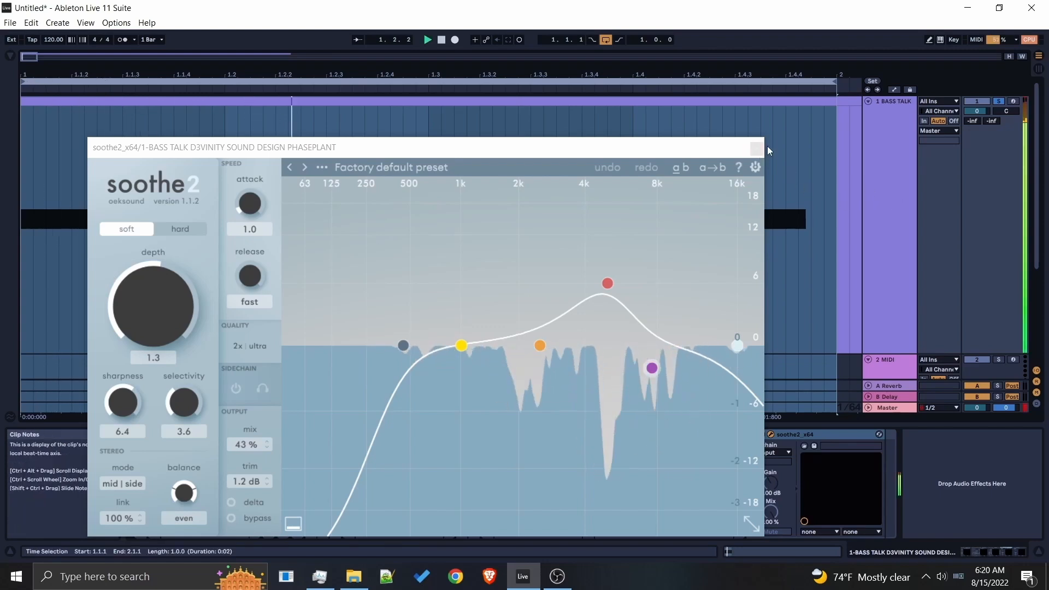
click(757, 147)
key(space)
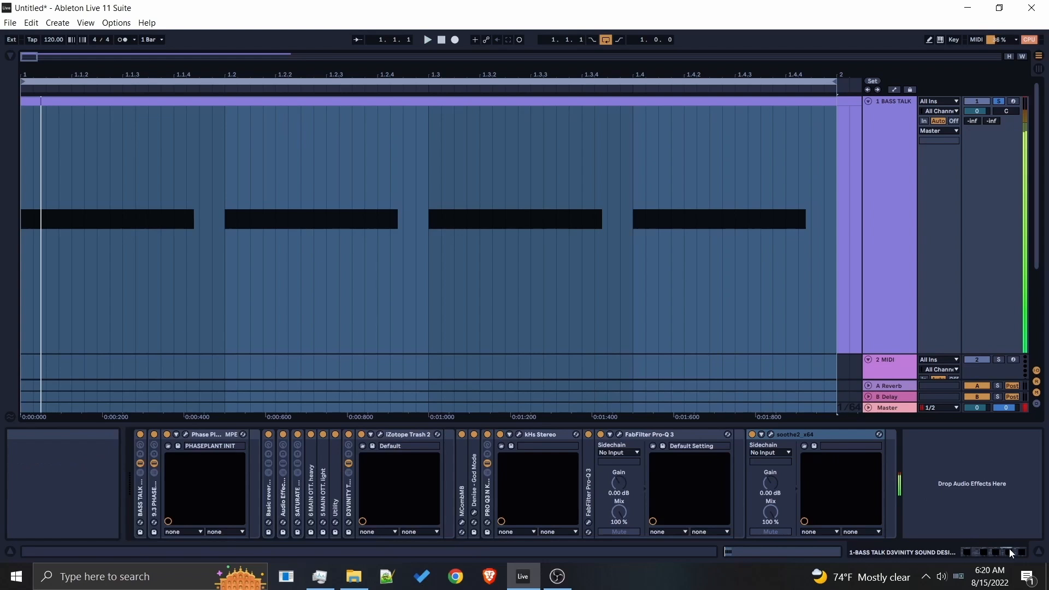
Select all effects after Phase Plant and play the loop with them switched off and on again for comparison.
click(135, 495)
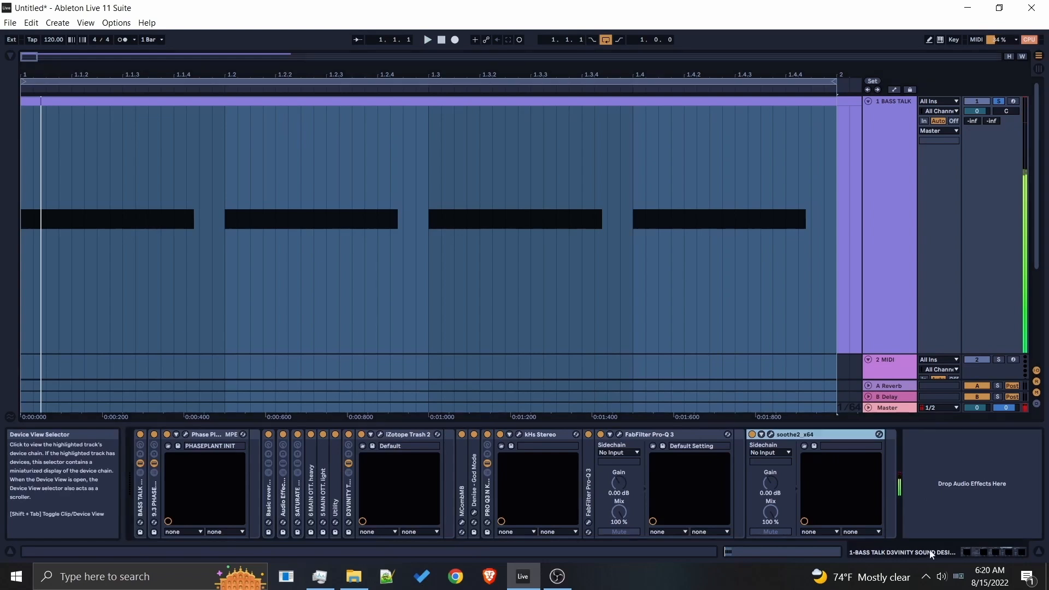
click(272, 492)
key(0)
key(space)
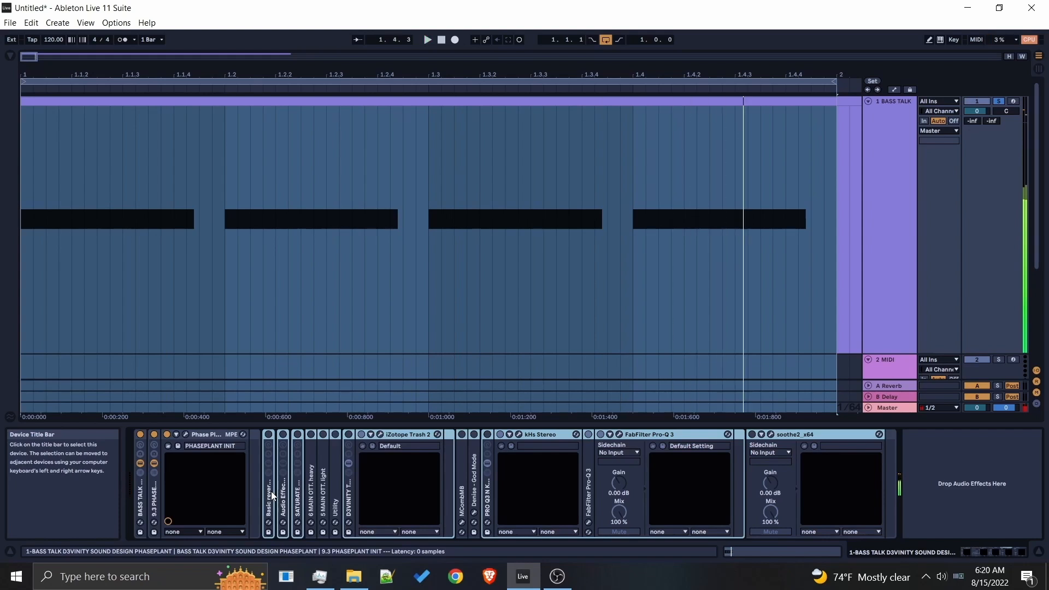
key(0)
key(space)
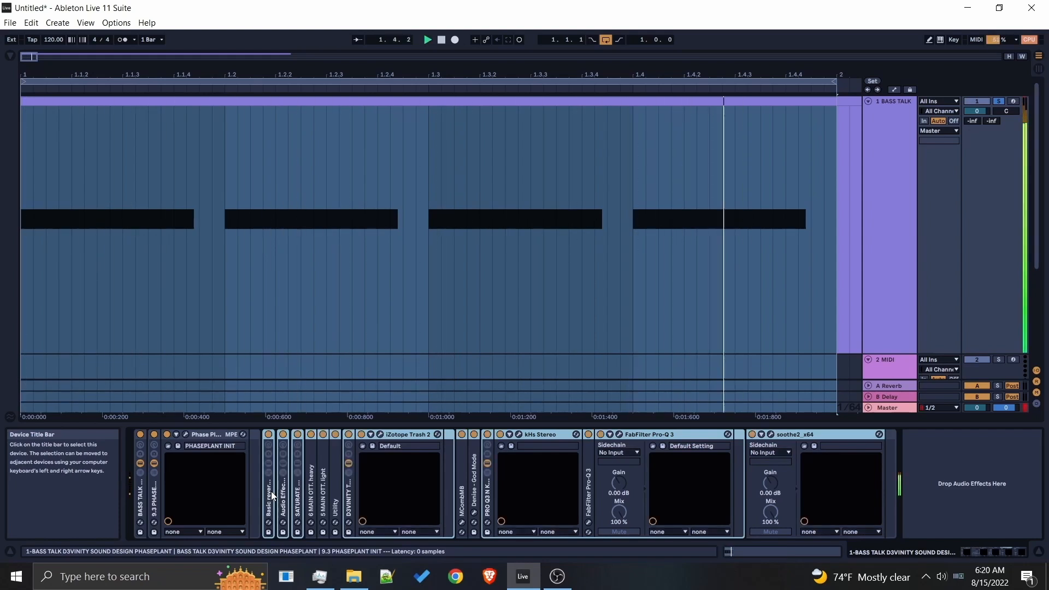